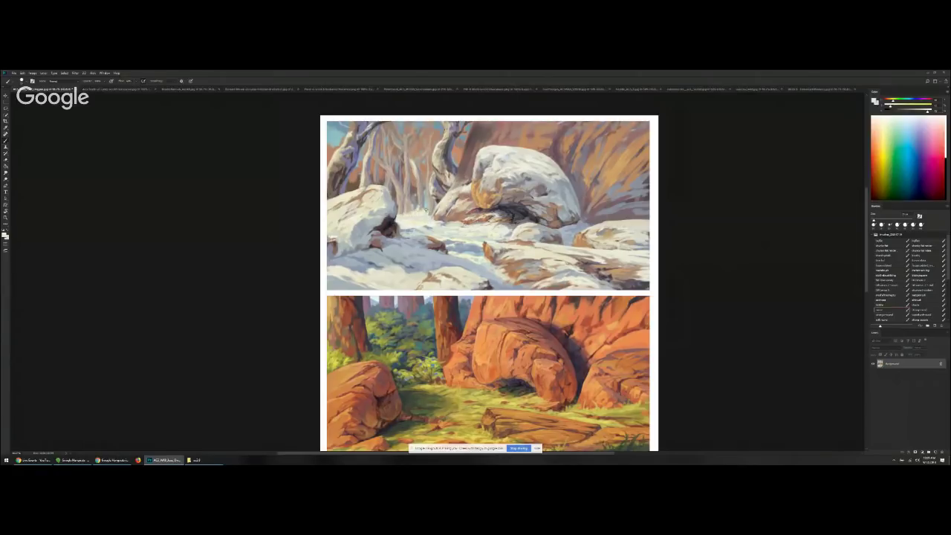
Sample the snow and sky-blue tones and paint blue sky patches between the background trees of the snowy scene
{"action": "left_click", "coordinate": [432, 225], "text": "alt"}
{"action": "key", "text": "bracketright"}
{"action": "key", "text": "bracketright"}
{"action": "left_click", "coordinate": [336, 136], "text": "alt"}
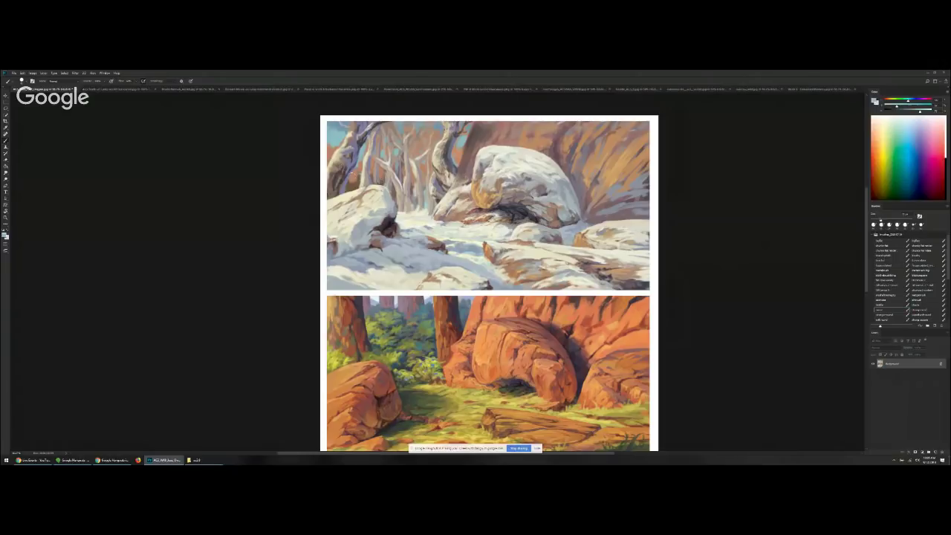
{"action": "key", "text": "bracketleft"}
{"action": "key", "text": "bracketleft"}
{"action": "key", "text": "bracketleft"}
Sample tree and boulder snow tones and refine the pale branches in the snowy scene with a smaller brush
{"action": "left_click", "coordinate": [357, 172], "text": "alt"}
{"action": "left_click", "coordinate": [415, 200], "text": "alt"}
{"action": "left_click", "coordinate": [524, 173], "text": "alt"}
{"action": "key", "text": "bracketleft"}
{"action": "key", "text": "bracketleft"}
{"action": "key", "text": "bracketleft"}
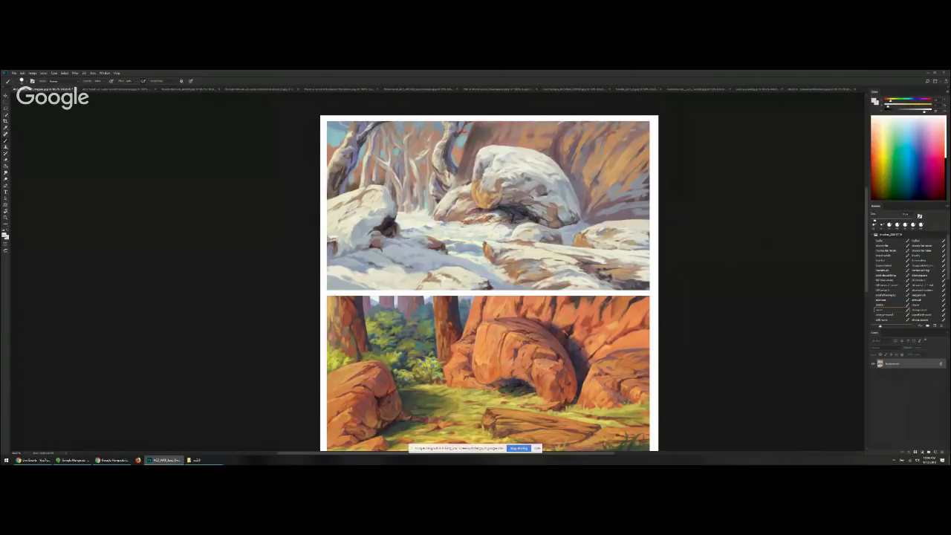
Examine the snowy, forest and beach rock scenes together and compare their lighting and colours
{"action": "scroll", "coordinate": [395, 212], "scroll_direction": "down", "scroll_amount": 1}
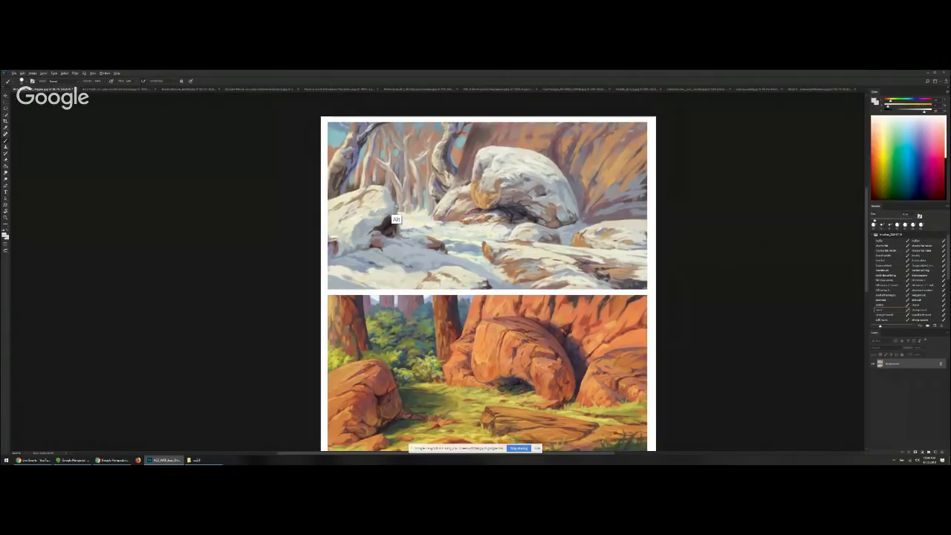
{"action": "scroll", "coordinate": [395, 212], "scroll_direction": "down", "scroll_amount": 2}
{"action": "scroll", "coordinate": [438, 337], "scroll_direction": "down", "scroll_amount": 3}
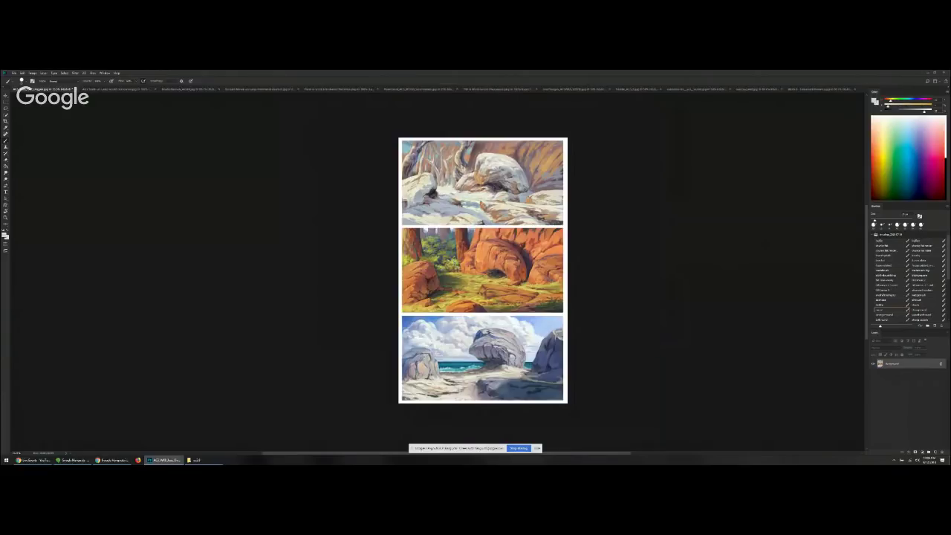
{"action": "scroll", "coordinate": [520, 283], "scroll_direction": "up", "scroll_amount": 3}
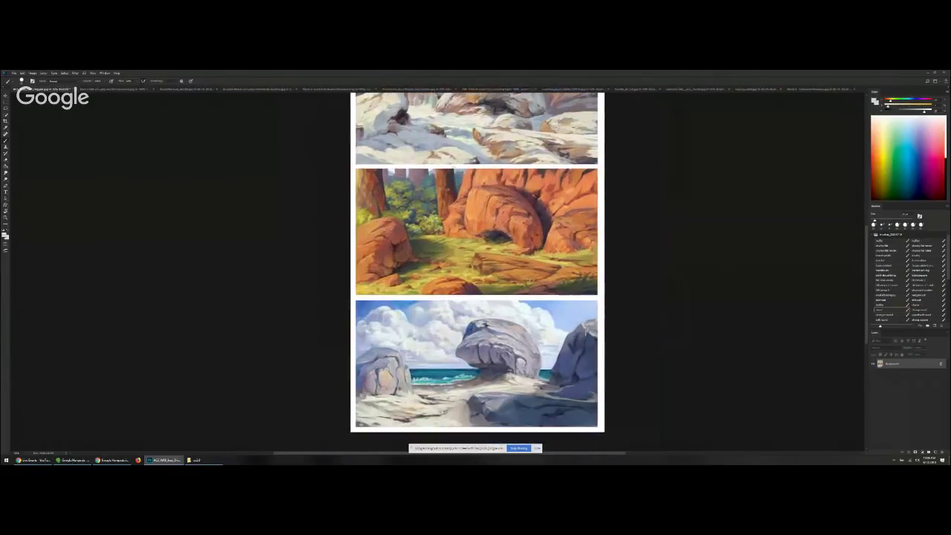
{"action": "mouse_move", "coordinate": [548, 264]}
{"action": "left_mouse_down"}
{"action": "mouse_move", "coordinate": [550, 239]}
{"action": "mouse_move", "coordinate": [364, 249]}
{"action": "mouse_move", "coordinate": [549, 269]}
{"action": "left_mouse_up"}
{"action": "key", "text": "ctrl+z"}
{"action": "left_click_drag", "start_coordinate": [493, 236], "coordinate": [445, 304]}
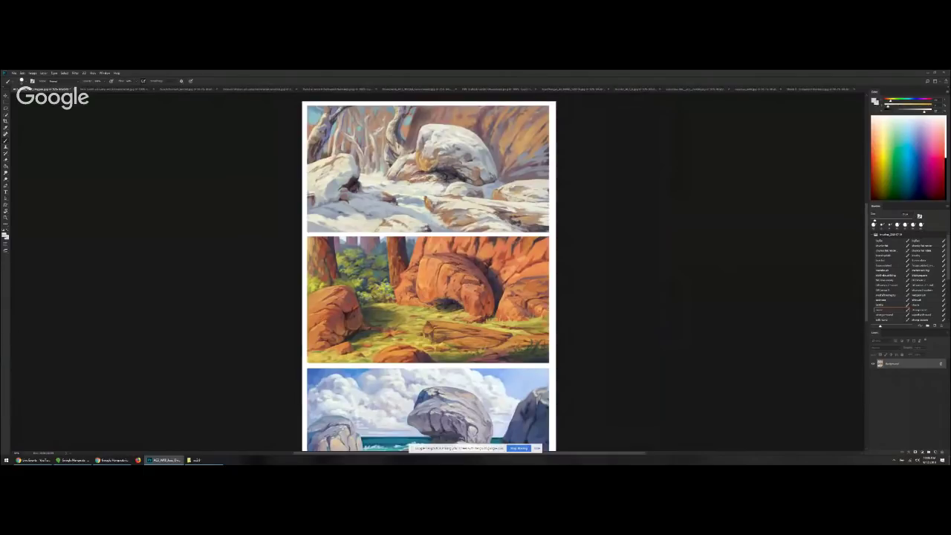
{"action": "left_click_drag", "start_coordinate": [460, 276], "coordinate": [492, 195]}
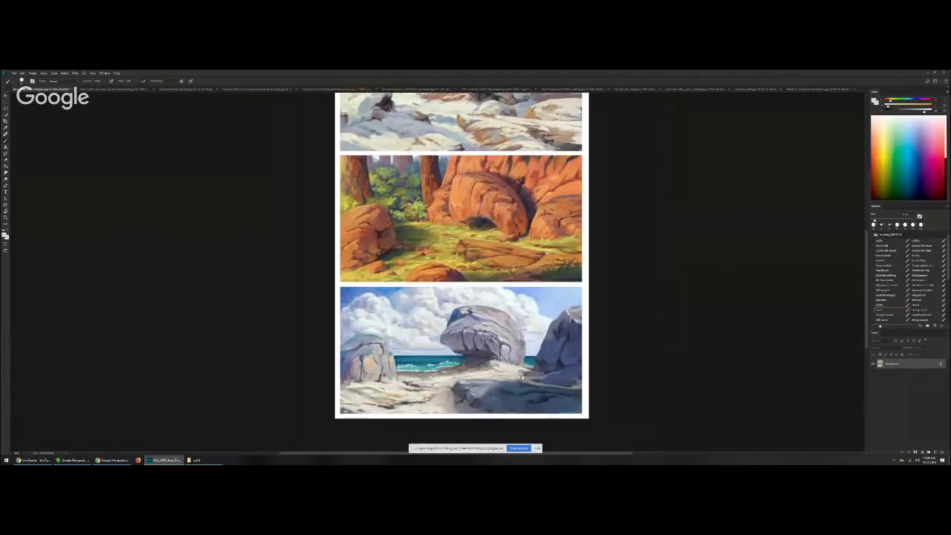
{"action": "left_click_drag", "start_coordinate": [535, 370], "coordinate": [553, 281]}
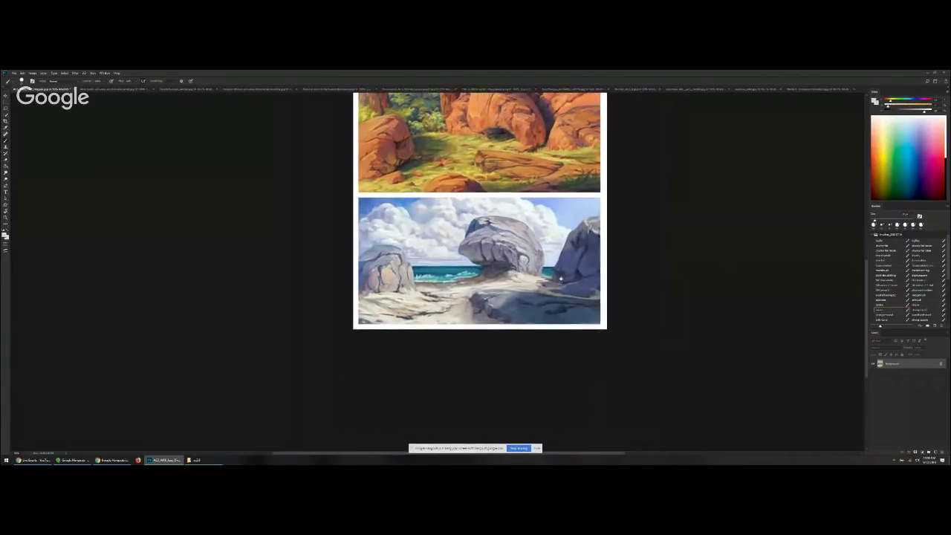
{"action": "scroll", "coordinate": [533, 277], "scroll_direction": "up", "scroll_amount": 1}
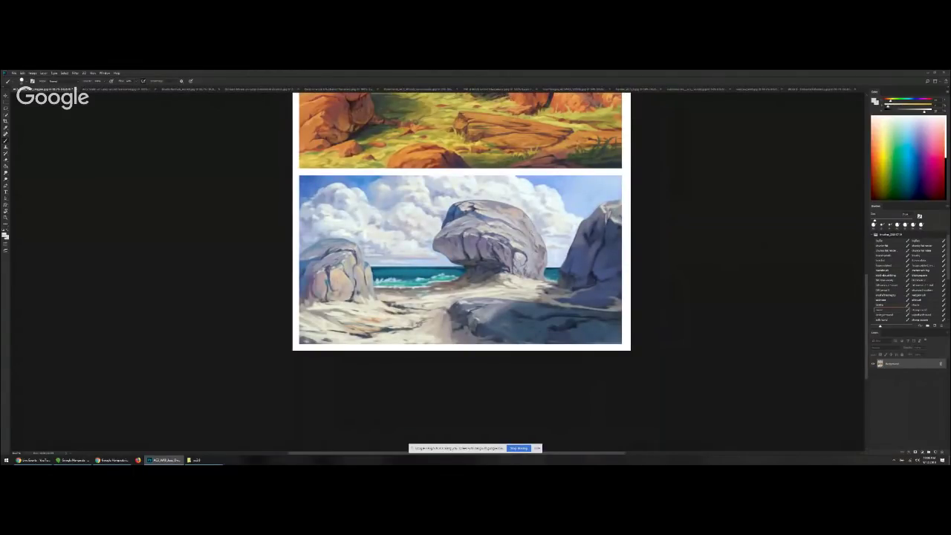
{"action": "mouse_move", "coordinate": [549, 206]}
{"action": "left_mouse_down"}
{"action": "mouse_move", "coordinate": [510, 299]}
{"action": "mouse_move", "coordinate": [502, 372]}
{"action": "left_mouse_up"}
{"action": "left_click_drag", "start_coordinate": [507, 109], "coordinate": [525, 254]}
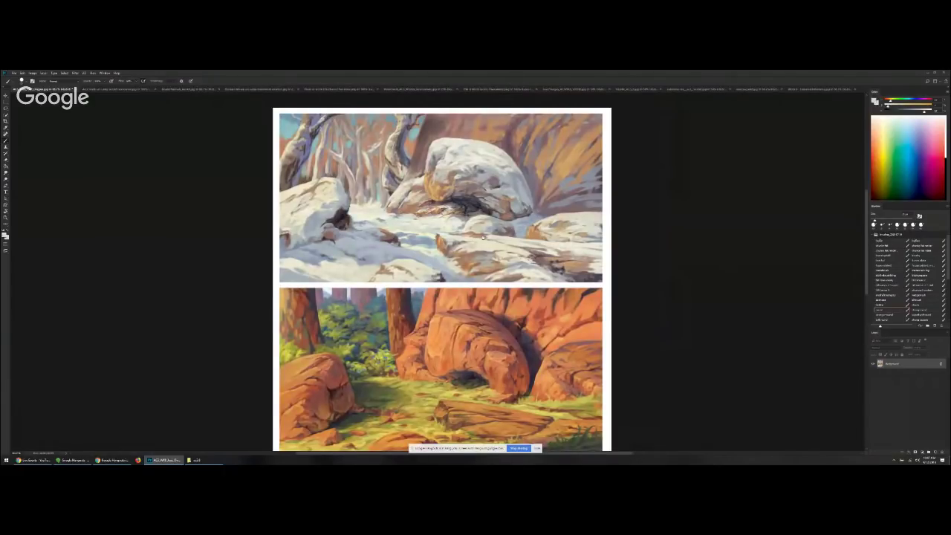
{"action": "left_click_drag", "start_coordinate": [483, 237], "coordinate": [540, 229]}
{"action": "left_click_drag", "start_coordinate": [514, 170], "coordinate": [519, 170]}
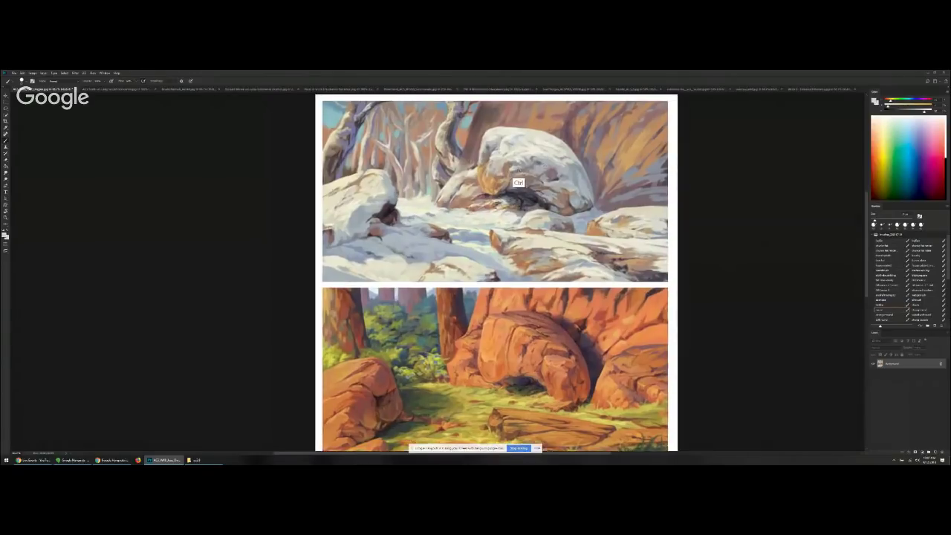
Sample the large boulder's light snow colour, adjust it and paint brighter snow highlights in the snowy scene
{"action": "scroll", "coordinate": [518, 170], "scroll_direction": "up", "scroll_amount": 1}
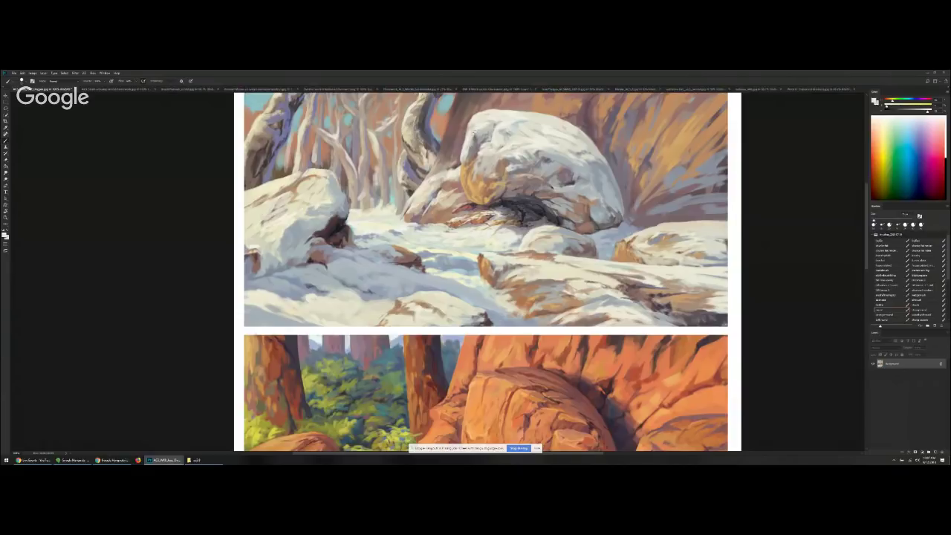
{"action": "left_click", "coordinate": [479, 152], "text": "alt"}
{"action": "left_click", "coordinate": [915, 110]}
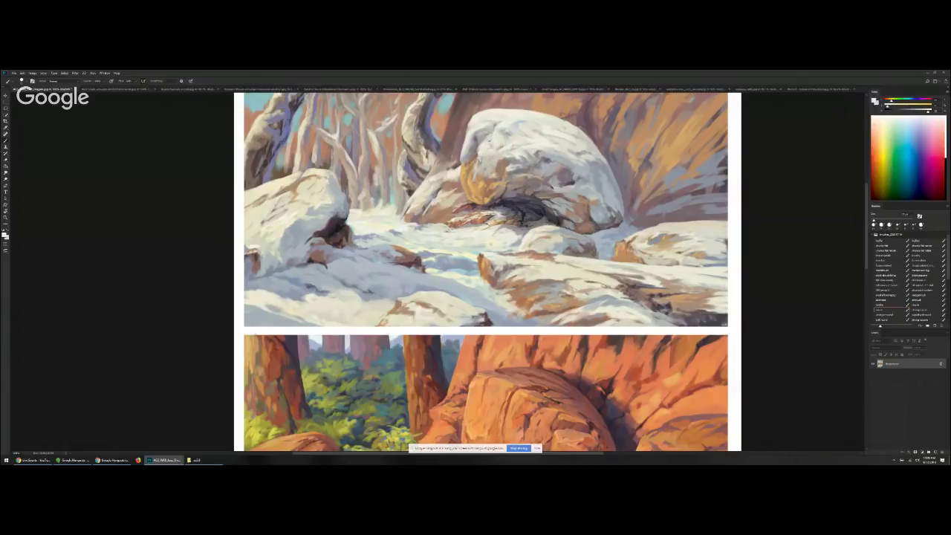
{"action": "scroll", "coordinate": [558, 265], "scroll_direction": "down", "scroll_amount": 3}
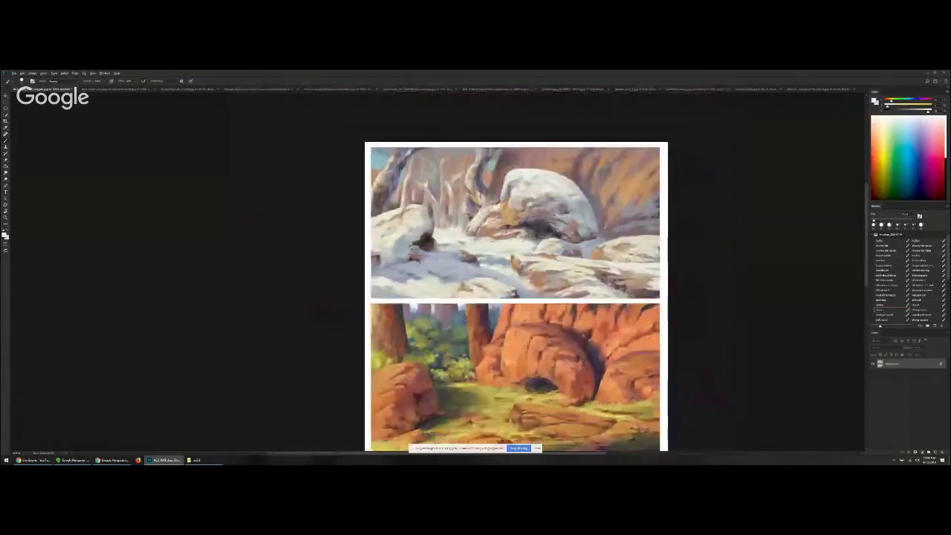
Sample the snow's shadow colour, shift it to a more saturated light cyan and paint it across the foreground snow channel
{"action": "left_click_drag", "start_coordinate": [558, 264], "coordinate": [540, 219]}
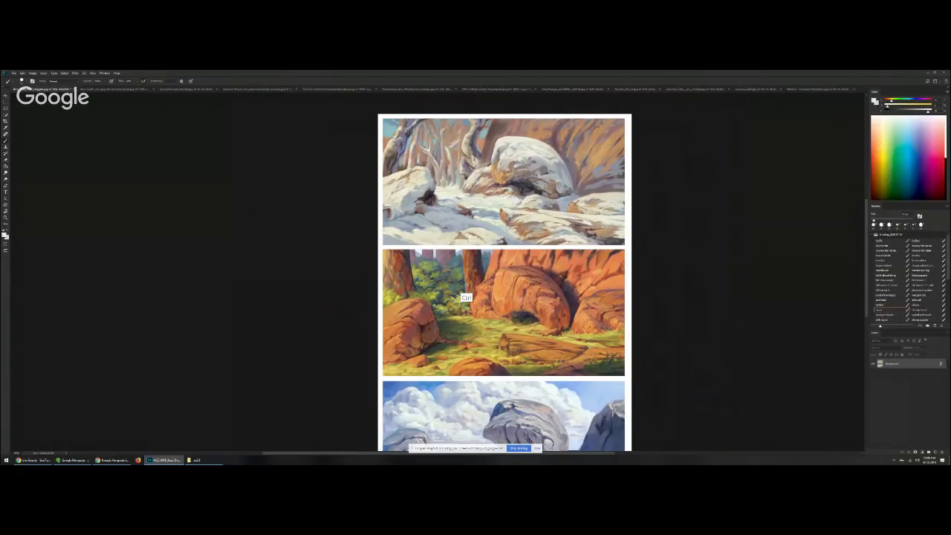
{"action": "left_click", "coordinate": [445, 301], "text": "ctrl"}
{"action": "left_click_drag", "start_coordinate": [446, 304], "coordinate": [452, 324]}
{"action": "left_click", "coordinate": [440, 212], "text": "alt"}
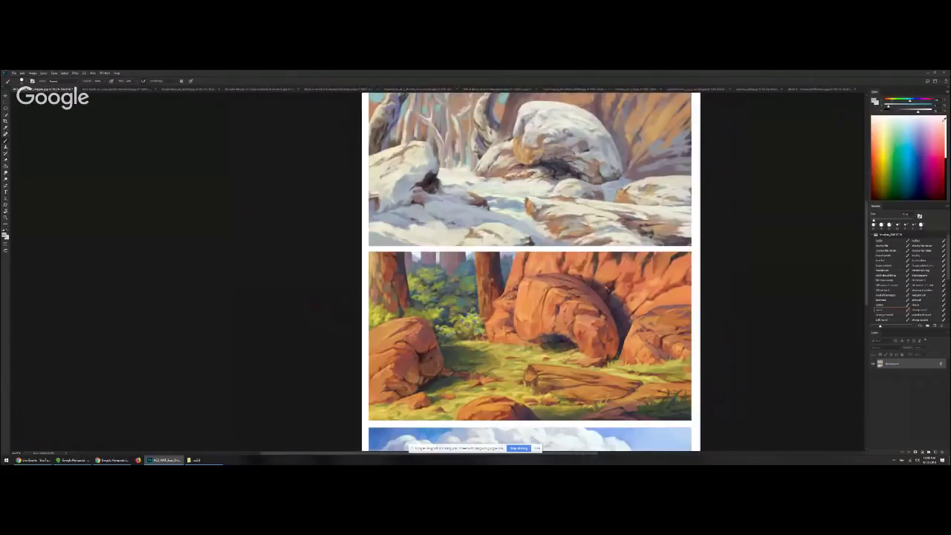
{"action": "left_click", "coordinate": [913, 100]}
{"action": "left_click", "coordinate": [906, 106]}
{"action": "left_click", "coordinate": [923, 111]}
{"action": "left_click_drag", "start_coordinate": [434, 189], "coordinate": [449, 228]}
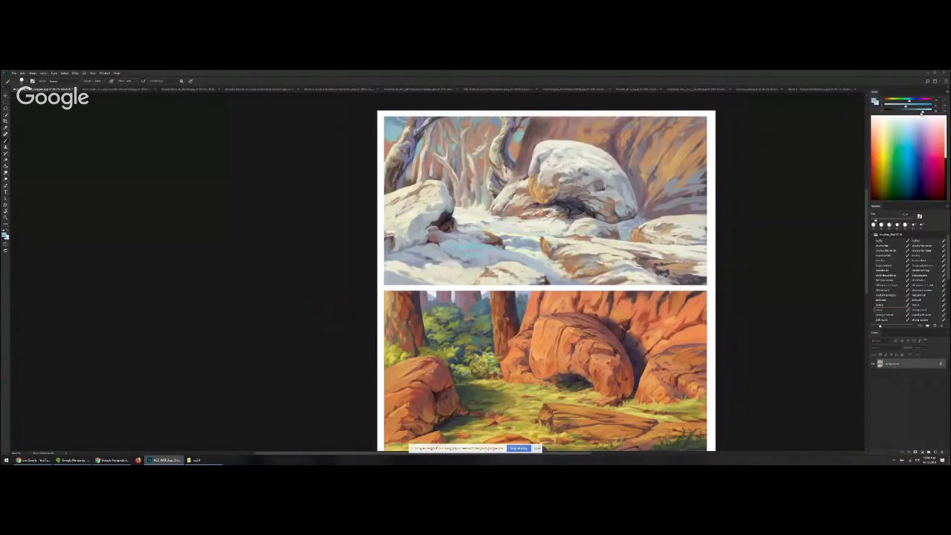
{"action": "left_click", "coordinate": [465, 264], "text": "alt"}
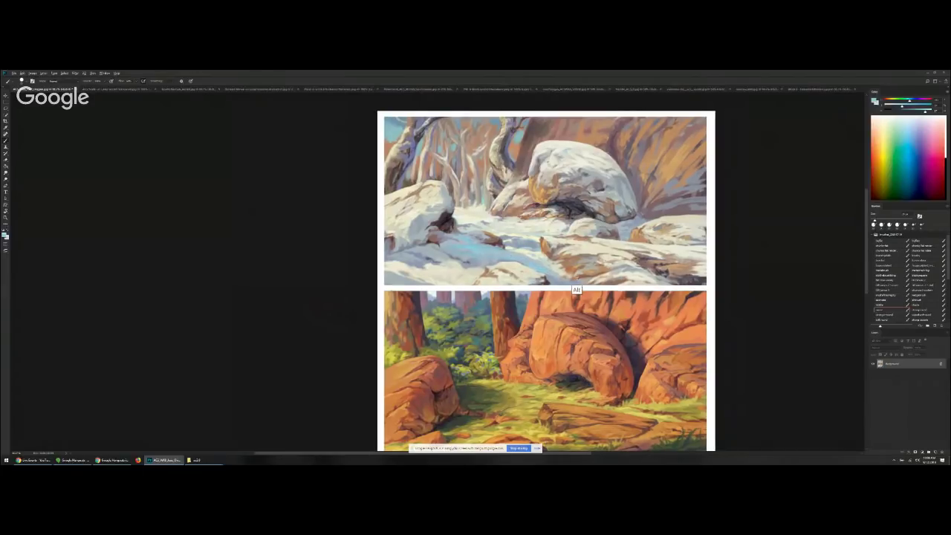
{"action": "scroll", "coordinate": [577, 290], "scroll_direction": "down", "scroll_amount": 2}
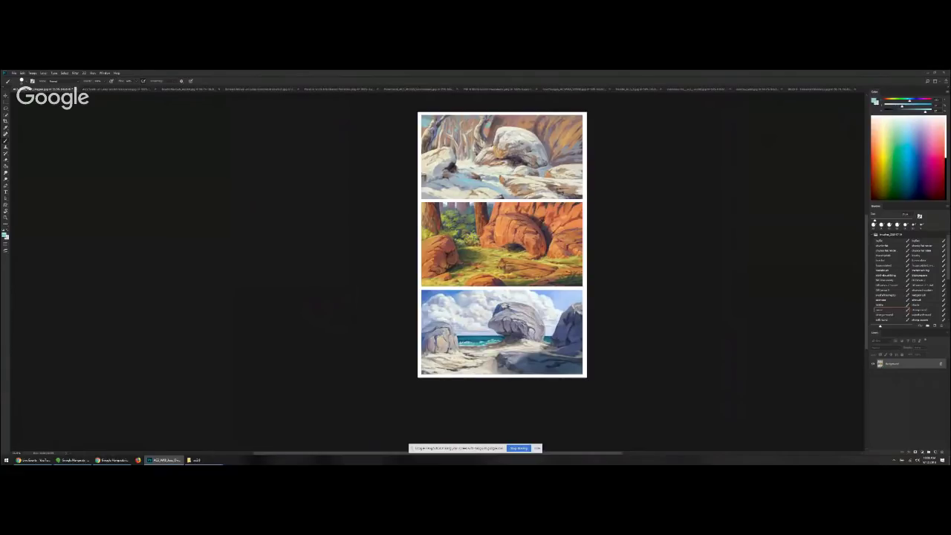
Switch to the mountain weather studies document and paint blue-grey mist over the distant cliffs in the rainy study
{"action": "key", "text": "ctrl"}
{"action": "key", "text": "ctrl+Tab"}
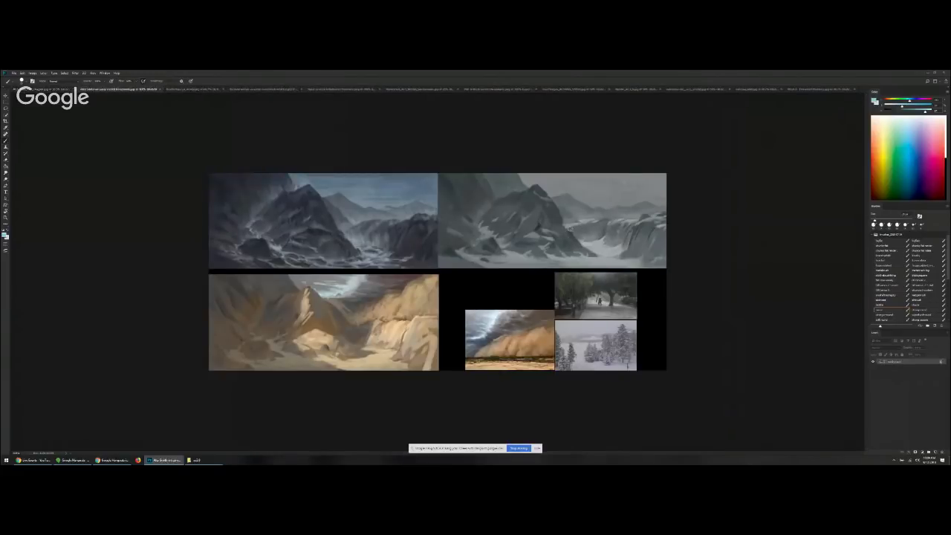
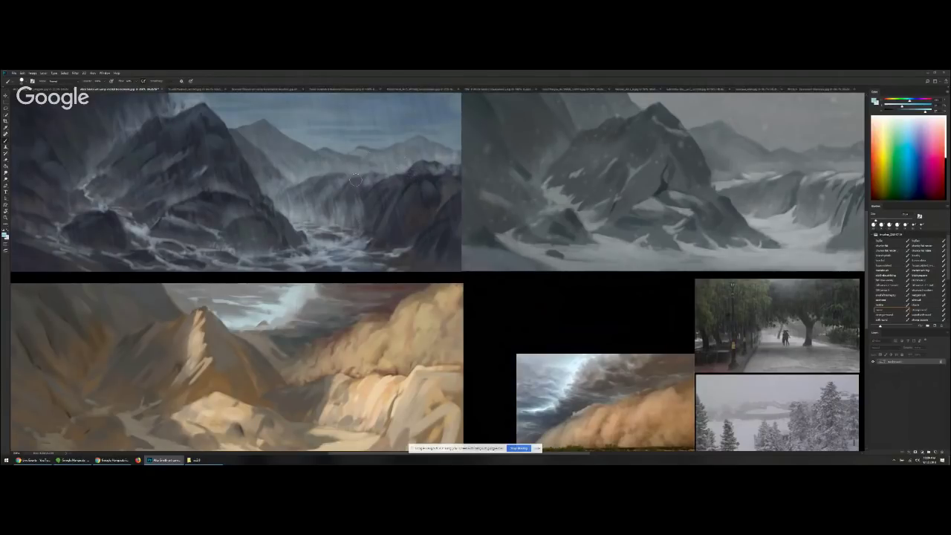
{"action": "left_click_drag", "start_coordinate": [281, 197], "coordinate": [382, 208]}
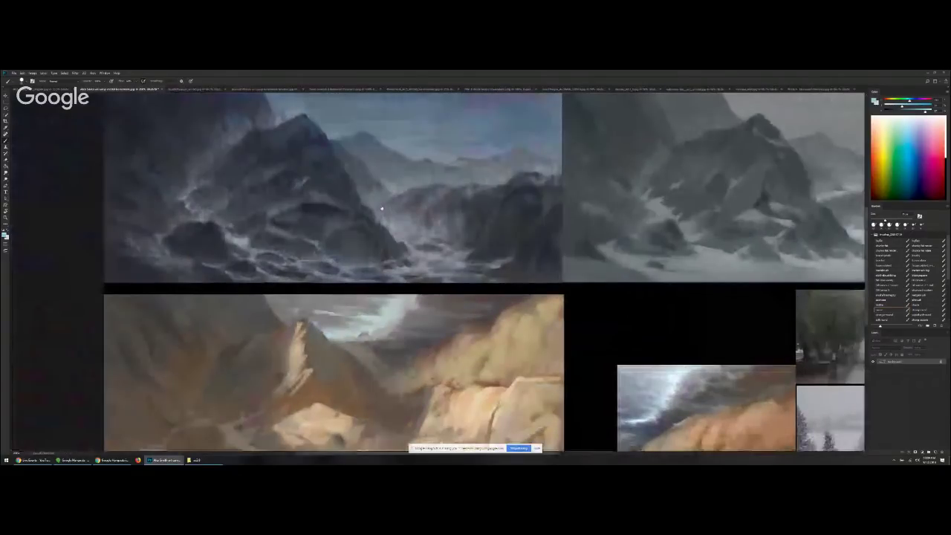
{"action": "key", "text": "alt"}
{"action": "left_click", "coordinate": [391, 221], "text": "alt"}
{"action": "left_click_drag", "start_coordinate": [433, 196], "coordinate": [452, 206]}
{"action": "left_click", "coordinate": [442, 209], "text": "alt"}
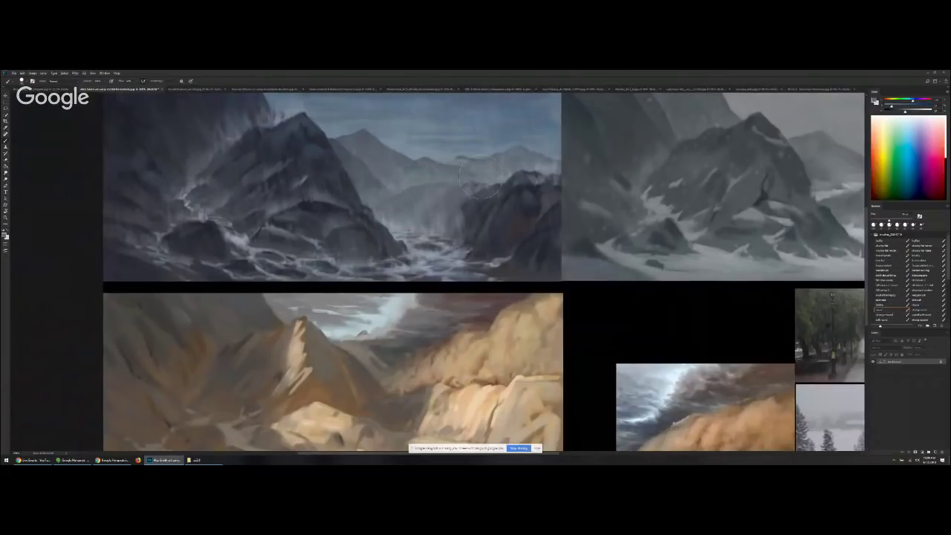
Check the weather reference photos, then paint pale grey haze over the snow study's distant mountains with a soft brush
{"action": "left_click_drag", "start_coordinate": [606, 198], "coordinate": [351, 95]}
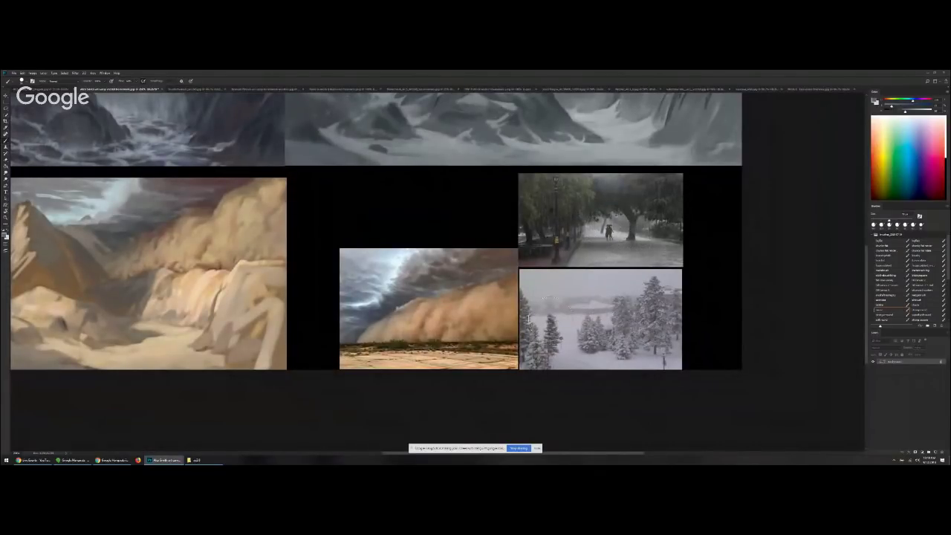
{"action": "left_click_drag", "start_coordinate": [561, 263], "coordinate": [586, 344]}
{"action": "left_click_drag", "start_coordinate": [597, 296], "coordinate": [505, 258]}
{"action": "scroll", "coordinate": [504, 262], "scroll_direction": "up", "scroll_amount": 2}
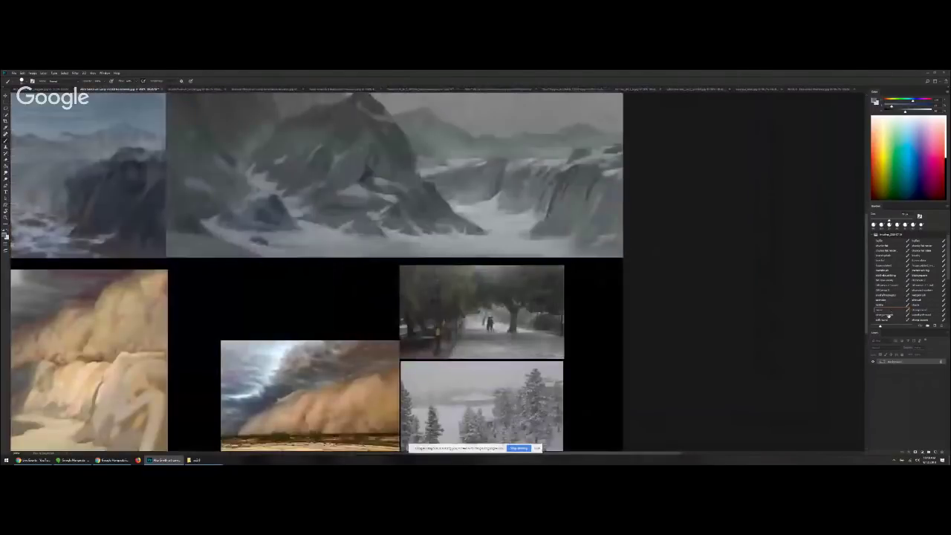
{"action": "left_click", "coordinate": [472, 148], "text": "alt"}
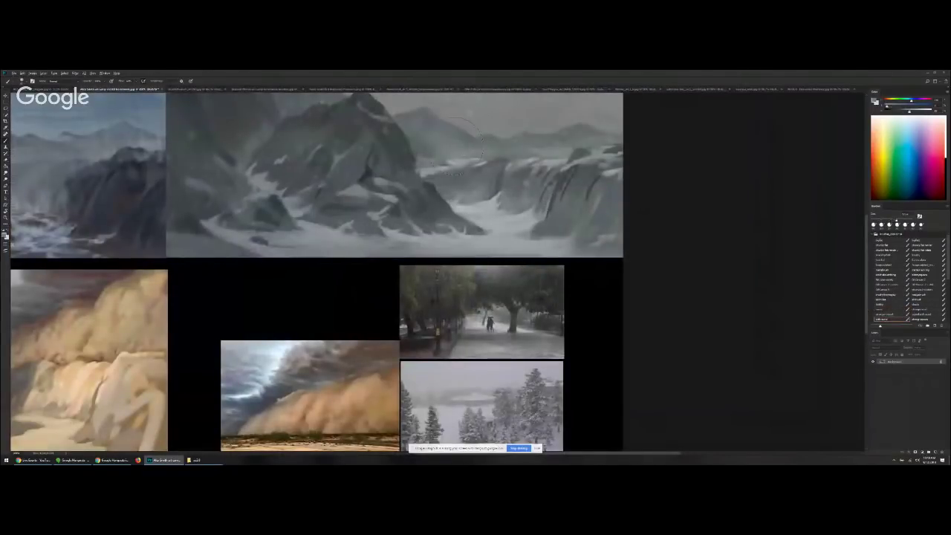
{"action": "key", "text": "]"}
{"action": "left_click_drag", "start_coordinate": [475, 147], "coordinate": [438, 145]}
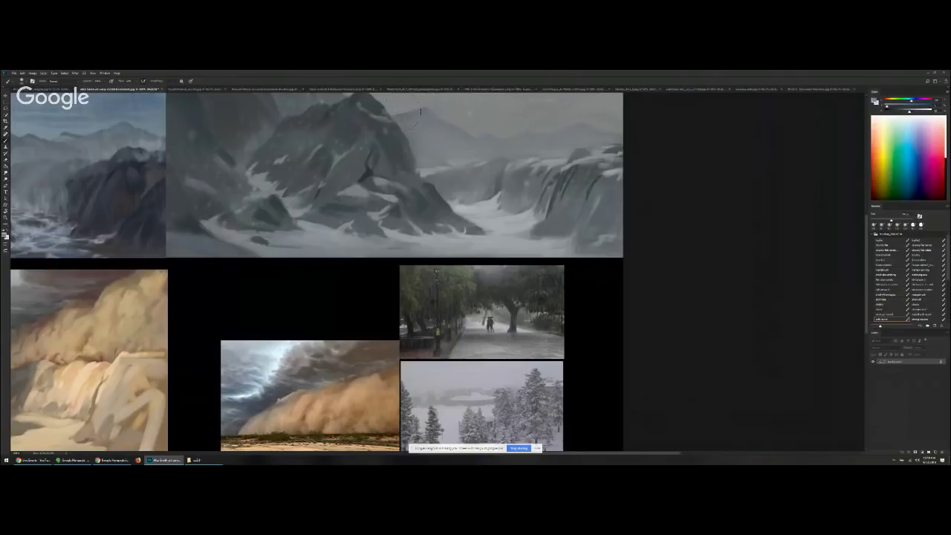
{"action": "left_click_drag", "start_coordinate": [520, 162], "coordinate": [617, 191]}
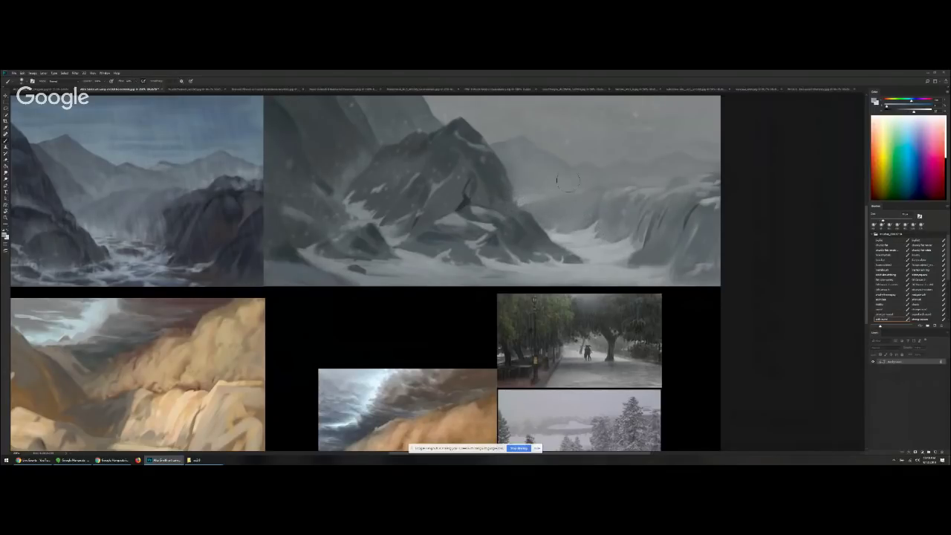
{"action": "left_click_drag", "start_coordinate": [529, 201], "coordinate": [621, 217]}
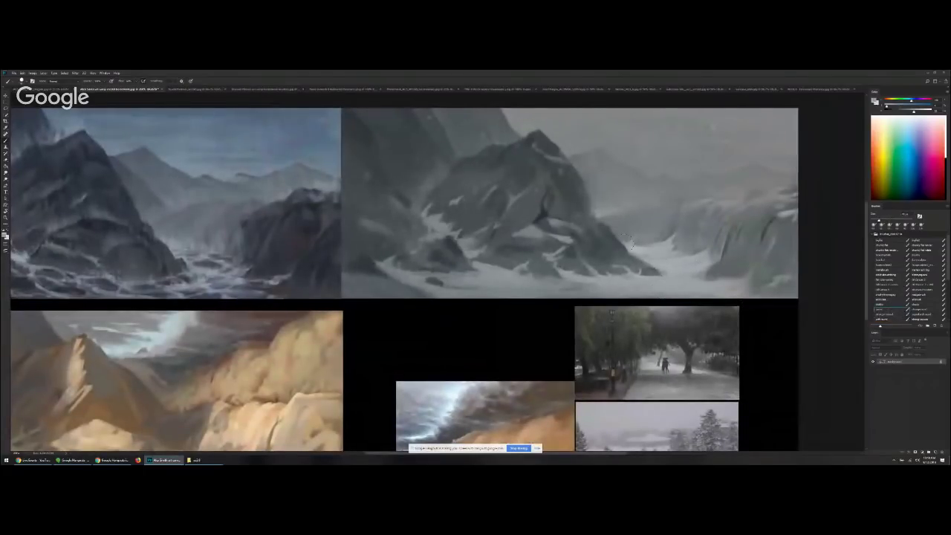
Sample a dark grey from the central mountain and paint darker rock faces over it in the snow study
{"action": "left_click", "coordinate": [539, 215], "text": "alt"}
{"action": "key", "text": "]"}
{"action": "left_click_drag", "start_coordinate": [497, 252], "coordinate": [510, 257]}
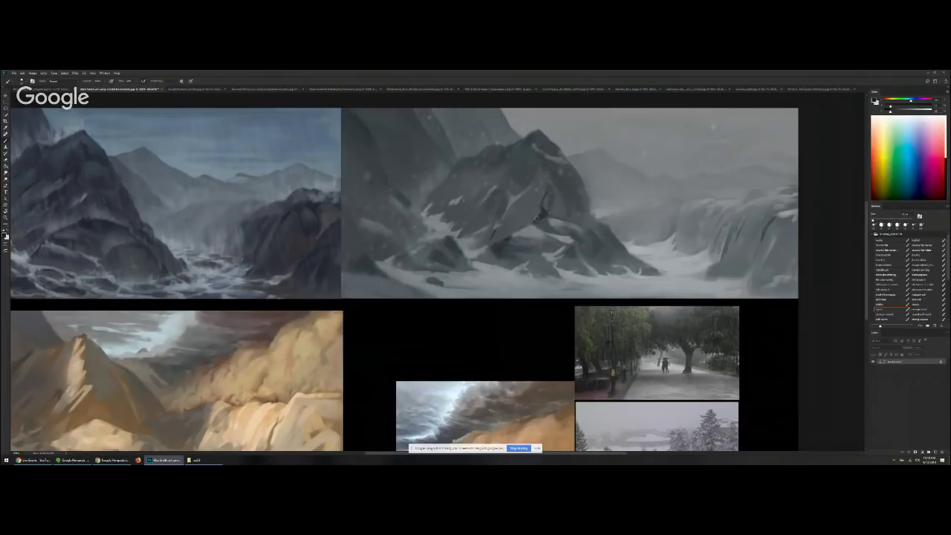
{"action": "mouse_move", "coordinate": [490, 246]}
{"action": "left_mouse_down"}
{"action": "mouse_move", "coordinate": [537, 172]}
{"action": "mouse_move", "coordinate": [519, 170]}
{"action": "mouse_move", "coordinate": [511, 236]}
{"action": "mouse_move", "coordinate": [503, 229]}
{"action": "mouse_move", "coordinate": [531, 202]}
{"action": "left_mouse_up"}
{"action": "key", "text": "bracketright"}
{"action": "key", "text": "bracketright"}
{"action": "key", "text": "bracketright"}
{"action": "key", "text": "bracketright"}
{"action": "key", "text": "bracketright"}
{"action": "mouse_move", "coordinate": [523, 247]}
{"action": "left_mouse_down"}
{"action": "mouse_move", "coordinate": [515, 260]}
{"action": "mouse_move", "coordinate": [525, 261]}
{"action": "left_mouse_up"}
{"action": "mouse_move", "coordinate": [502, 174]}
{"action": "left_mouse_down"}
{"action": "mouse_move", "coordinate": [461, 202]}
{"action": "mouse_move", "coordinate": [520, 216]}
{"action": "mouse_move", "coordinate": [513, 190]}
{"action": "mouse_move", "coordinate": [552, 220]}
{"action": "left_mouse_up"}
{"action": "left_click_drag", "start_coordinate": [545, 259], "coordinate": [567, 268]}
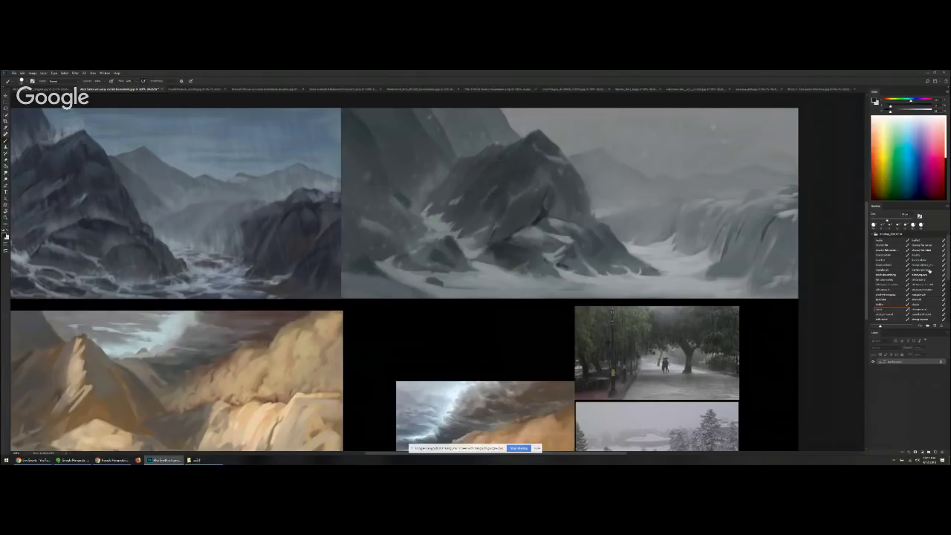
Sample the misty grey beside the central peak and soften the surrounding slopes with a large soft brush
{"action": "left_click", "coordinate": [886, 319]}
{"action": "left_click", "coordinate": [522, 139], "text": "alt"}
{"action": "left_click_drag", "start_coordinate": [491, 133], "coordinate": [476, 131]}
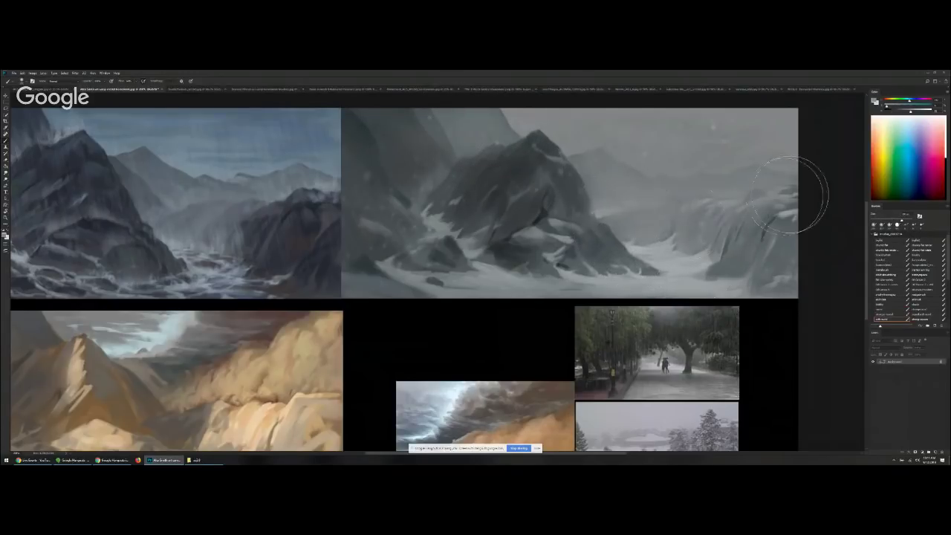
Sample dark rock greys and softly deepen the central mountain and its lower rocks, then review the whole sheet
{"action": "left_click", "coordinate": [535, 205], "text": "alt"}
{"action": "mouse_move", "coordinate": [464, 236]}
{"action": "left_mouse_down"}
{"action": "mouse_move", "coordinate": [489, 244]}
{"action": "mouse_move", "coordinate": [417, 267]}
{"action": "left_mouse_up"}
{"action": "key", "text": "bracketleft"}
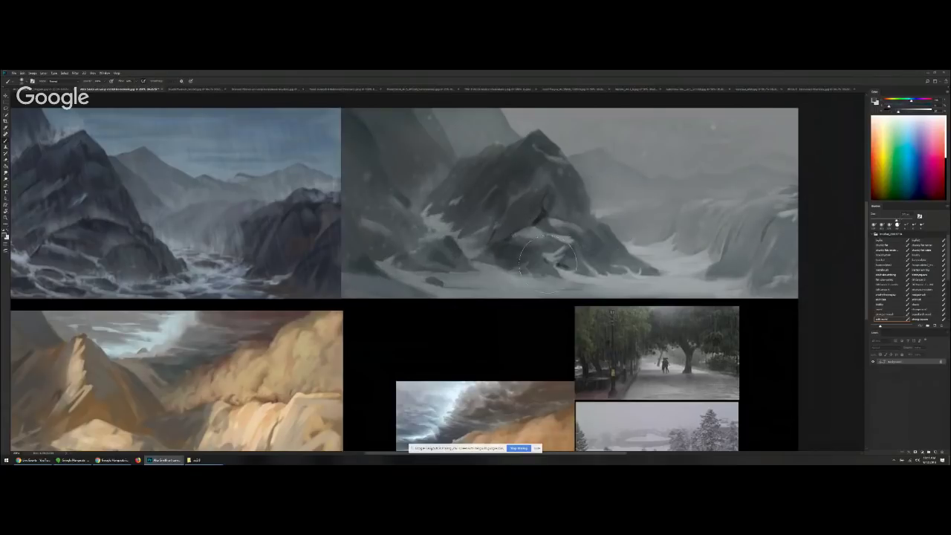
{"action": "left_click", "coordinate": [536, 220], "text": "alt"}
{"action": "key", "text": "ctrl+minus"}
{"action": "key", "text": "ctrl+minus"}
{"action": "left_click_drag", "start_coordinate": [619, 295], "coordinate": [528, 289]}
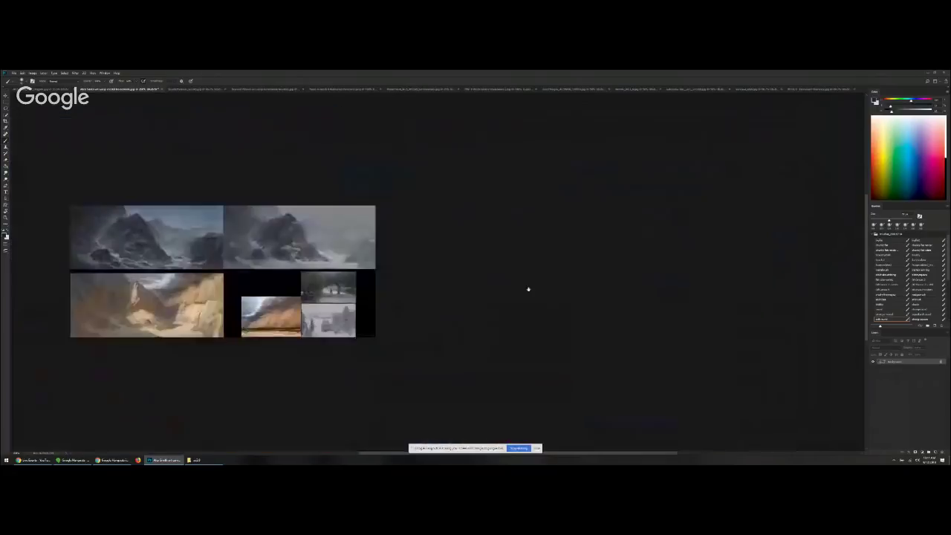
{"action": "left_click_drag", "start_coordinate": [271, 276], "coordinate": [442, 242]}
{"action": "key", "text": "ctrl+plus"}
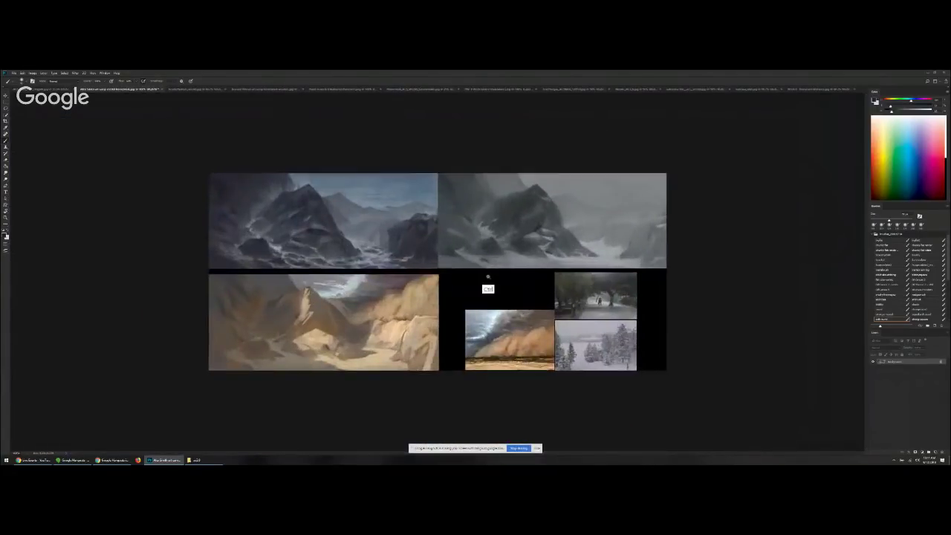
Remove a trial stroke from the desert dust-storm study and select a different brush preset
{"action": "key", "text": "ctrl+plus"}
{"action": "left_click_drag", "start_coordinate": [387, 254], "coordinate": [425, 284]}
{"action": "key", "text": "ctrl+z"}
{"action": "left_click", "coordinate": [888, 312]}
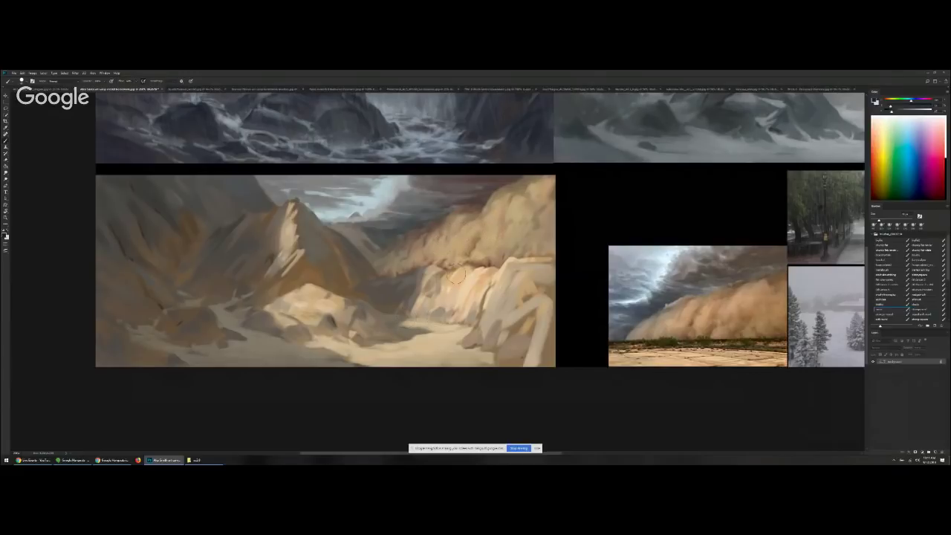
Mark the dust cloud's slope in the storm photo and the cliff's upper edge in the desert study, undoing each mark
{"action": "mouse_move", "coordinate": [723, 296]}
{"action": "left_mouse_down"}
{"action": "mouse_move", "coordinate": [670, 316]}
{"action": "mouse_move", "coordinate": [699, 327]}
{"action": "left_mouse_up"}
{"action": "key", "text": "ctrl+z"}
{"action": "mouse_move", "coordinate": [416, 284]}
{"action": "left_mouse_down"}
{"action": "mouse_move", "coordinate": [470, 288]}
{"action": "mouse_move", "coordinate": [485, 271]}
{"action": "mouse_move", "coordinate": [499, 275]}
{"action": "left_mouse_up"}
{"action": "key", "text": "ctrl+z"}
{"action": "mouse_move", "coordinate": [424, 276]}
{"action": "left_mouse_down"}
{"action": "mouse_move", "coordinate": [433, 255]}
{"action": "mouse_move", "coordinate": [499, 269]}
{"action": "left_mouse_up"}
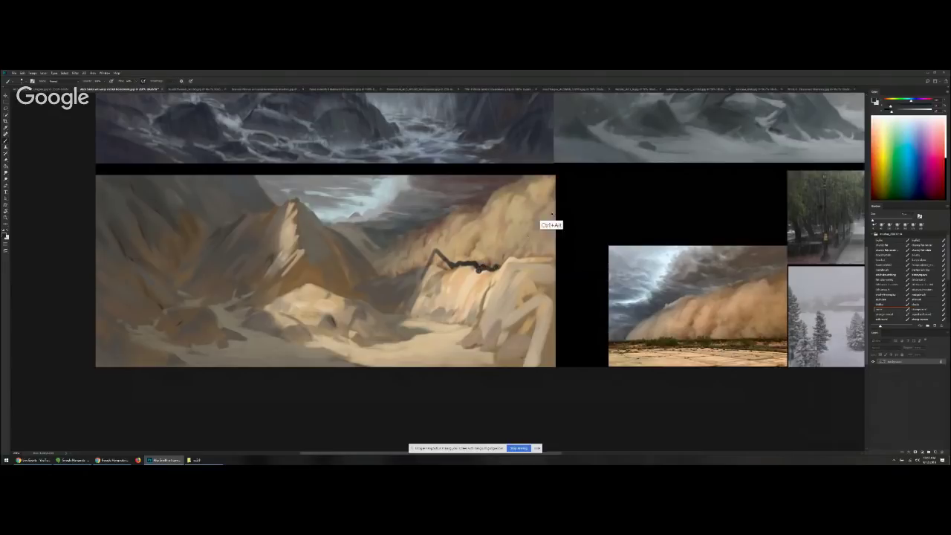
{"action": "key", "text": "ctrl+z"}
{"action": "left_click_drag", "start_coordinate": [736, 288], "coordinate": [659, 338]}
{"action": "key", "text": "ctrl+z"}
{"action": "left_click_drag", "start_coordinate": [718, 293], "coordinate": [663, 338]}
{"action": "key", "text": "ctrl+z"}
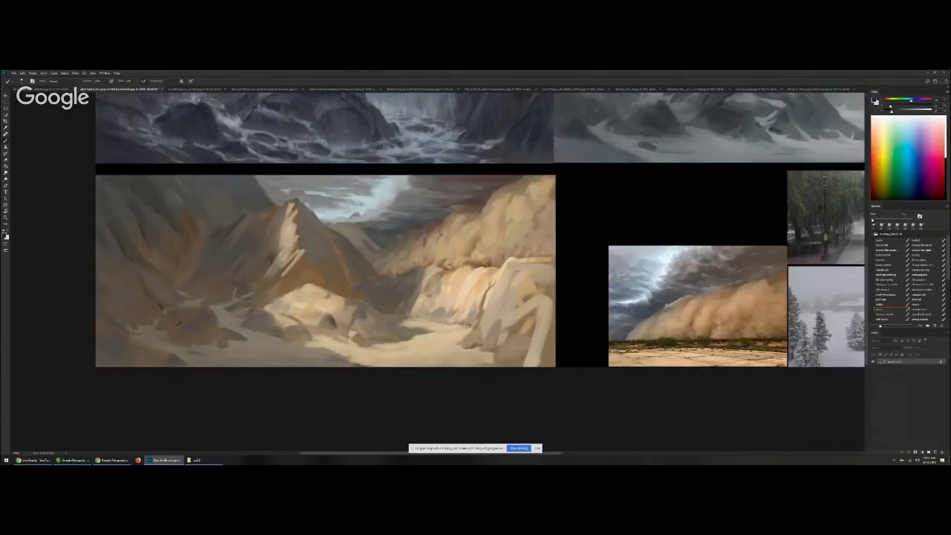
Sketch a tall dark arch over the desert study's valley and undo it
{"action": "left_click_drag", "start_coordinate": [409, 329], "coordinate": [430, 331]}
{"action": "left_click_drag", "start_coordinate": [413, 281], "coordinate": [424, 272]}
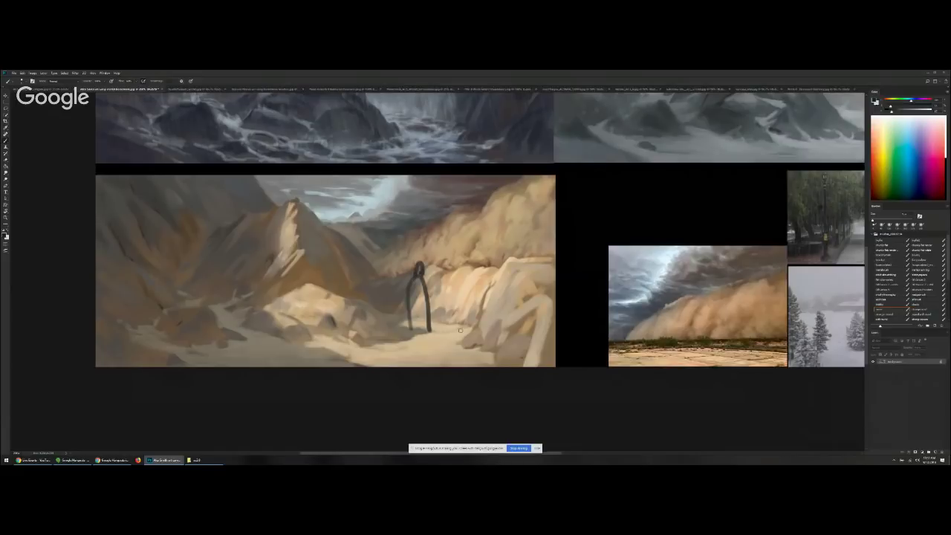
{"action": "key", "text": "ctrl+alt+z"}
{"action": "key", "text": "ctrl+alt+z"}
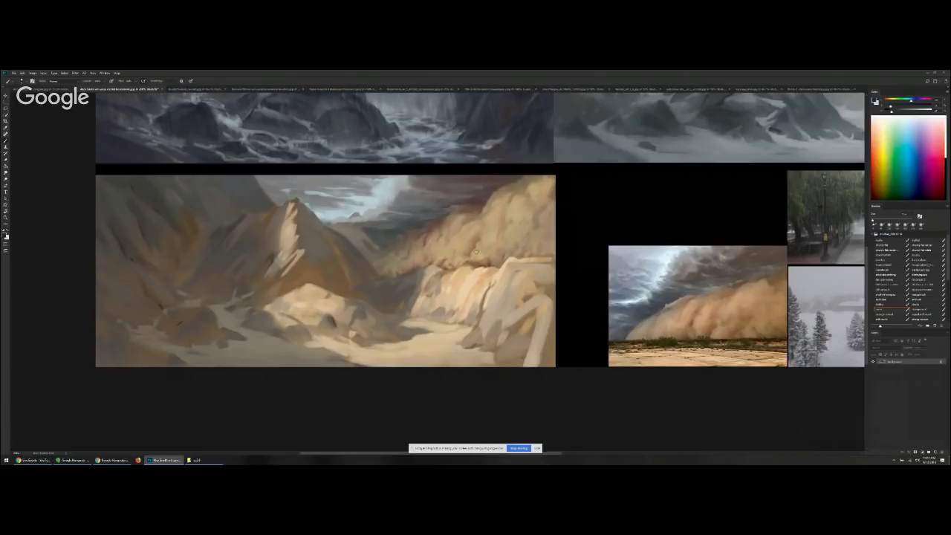
Try broad horizontal strokes across the desert study's valley with a larger brush and undo them
{"action": "key", "text": "bracketright"}
{"action": "key", "text": "bracketright"}
{"action": "key", "text": "bracketright"}
{"action": "mouse_move", "coordinate": [318, 261]}
{"action": "left_mouse_down"}
{"action": "mouse_move", "coordinate": [488, 265]}
{"action": "mouse_move", "coordinate": [397, 272]}
{"action": "mouse_move", "coordinate": [505, 268]}
{"action": "left_mouse_up"}
{"action": "key", "text": "ctrl+z"}
{"action": "mouse_move", "coordinate": [306, 293]}
{"action": "left_mouse_down"}
{"action": "mouse_move", "coordinate": [542, 296]}
{"action": "mouse_move", "coordinate": [366, 297]}
{"action": "mouse_move", "coordinate": [487, 297]}
{"action": "left_mouse_up"}
{"action": "key", "text": "ctrl+z"}
{"action": "key", "text": "ctrl+z"}
Paint pale sand strokes across the desert valley floor and around the base of the foreground rocks
{"action": "mouse_move", "coordinate": [420, 321]}
{"action": "left_mouse_down"}
{"action": "mouse_move", "coordinate": [439, 318]}
{"action": "mouse_move", "coordinate": [385, 316]}
{"action": "left_mouse_up"}
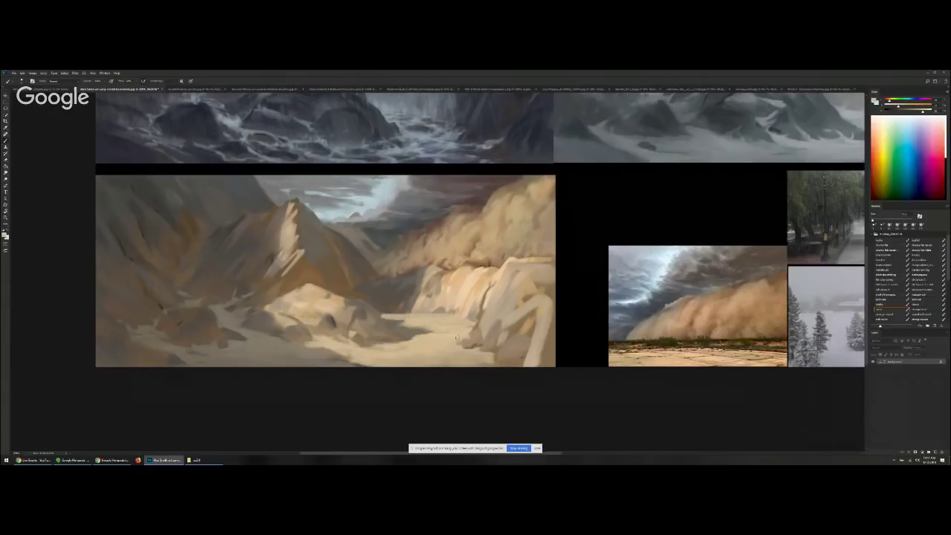
{"action": "left_click_drag", "start_coordinate": [468, 357], "coordinate": [474, 361]}
{"action": "key", "text": "bracketright"}
{"action": "key", "text": "ctrl+alt+z"}
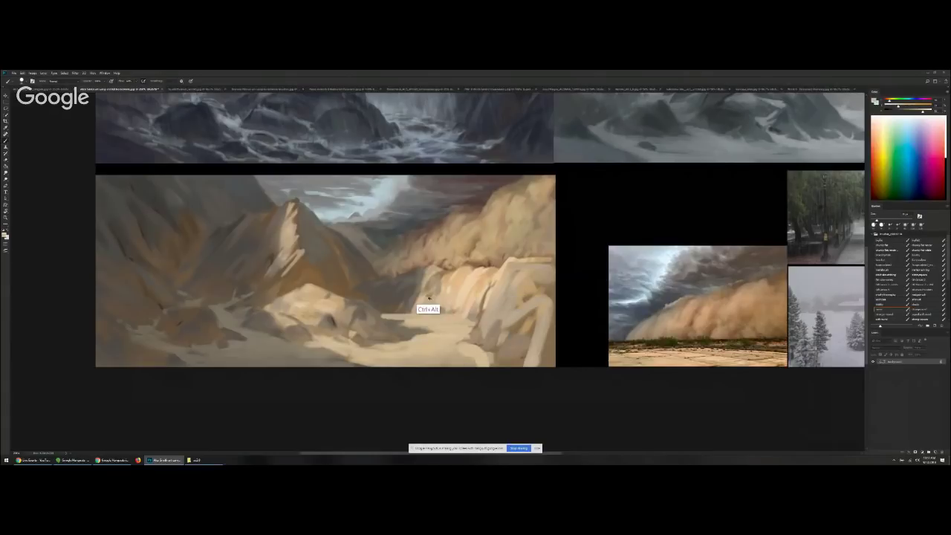
Sample the valley floor's sand and shadow tones and reshape the shadow beside the central rocks with a smaller brush
{"action": "left_click", "coordinate": [391, 326], "text": "alt"}
{"action": "key", "text": "bracketleft"}
{"action": "key", "text": "bracketleft"}
{"action": "left_click", "coordinate": [399, 326], "text": "alt"}
{"action": "mouse_move", "coordinate": [403, 315]}
{"action": "left_mouse_down"}
{"action": "mouse_move", "coordinate": [382, 316]}
{"action": "mouse_move", "coordinate": [394, 320]}
{"action": "mouse_move", "coordinate": [375, 340]}
{"action": "left_mouse_up"}
{"action": "left_click", "coordinate": [400, 322], "text": "alt"}
{"action": "left_click", "coordinate": [417, 338], "text": "alt"}
{"action": "key", "text": "bracketright"}
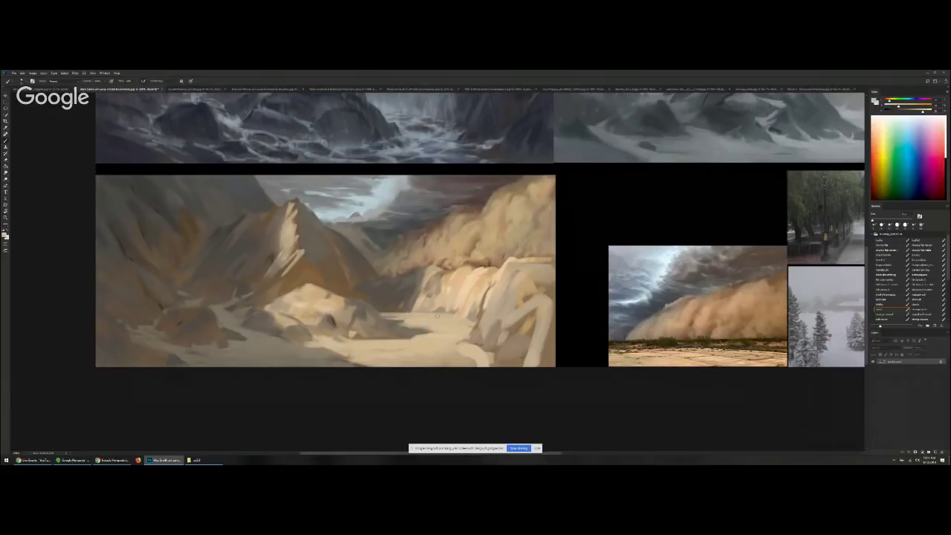
Sample the sunlit cliff's warm tones and repaint its upper edge below the dust cloud
{"action": "left_click", "coordinate": [466, 278], "text": "alt"}
{"action": "mouse_move", "coordinate": [483, 252]}
{"action": "left_mouse_down"}
{"action": "mouse_move", "coordinate": [355, 281]}
{"action": "mouse_move", "coordinate": [487, 270]}
{"action": "mouse_move", "coordinate": [438, 269]}
{"action": "mouse_move", "coordinate": [453, 270]}
{"action": "mouse_move", "coordinate": [432, 275]}
{"action": "mouse_move", "coordinate": [418, 300]}
{"action": "mouse_move", "coordinate": [436, 279]}
{"action": "mouse_move", "coordinate": [426, 277]}
{"action": "mouse_move", "coordinate": [415, 313]}
{"action": "mouse_move", "coordinate": [450, 267]}
{"action": "left_mouse_up"}
{"action": "key", "text": "ctrl+z"}
{"action": "key", "text": "ctrl+z"}
{"action": "left_click", "coordinate": [469, 275], "text": "alt"}
{"action": "key", "text": "bracketright"}
{"action": "left_click", "coordinate": [414, 280], "text": "alt"}
{"action": "left_click", "coordinate": [452, 273], "text": "alt"}
{"action": "left_click", "coordinate": [420, 289], "text": "alt"}
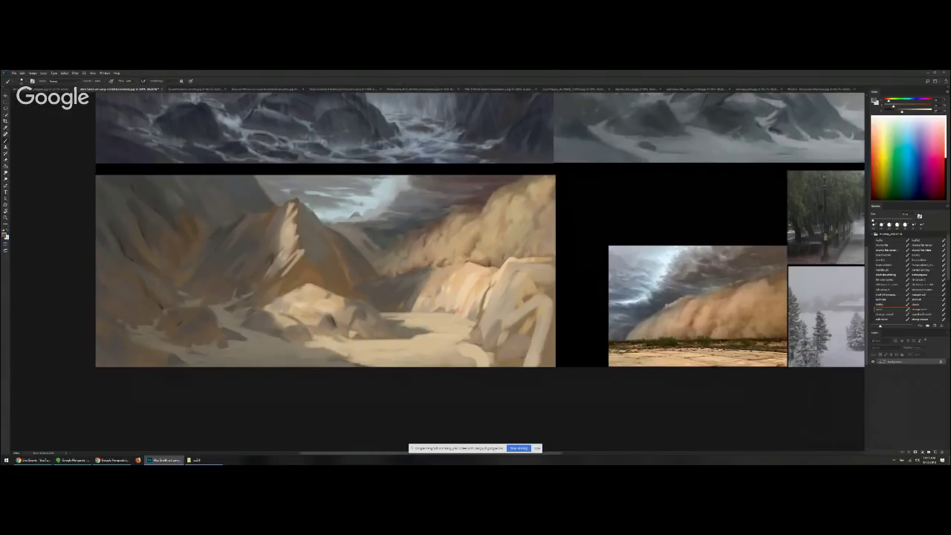
Refine the sunlit cliff's shaded edge and the ground at its base with sampled rock and sand colours
{"action": "left_click", "coordinate": [435, 292], "text": "alt"}
{"action": "mouse_move", "coordinate": [426, 270]}
{"action": "left_mouse_down"}
{"action": "mouse_move", "coordinate": [416, 289]}
{"action": "mouse_move", "coordinate": [429, 278]}
{"action": "left_mouse_up"}
{"action": "left_click", "coordinate": [412, 290], "text": "alt"}
{"action": "left_click", "coordinate": [410, 329], "text": "alt"}
{"action": "left_click", "coordinate": [405, 313], "text": "alt"}
{"action": "left_click", "coordinate": [398, 316], "text": "alt"}
{"action": "left_click", "coordinate": [418, 320], "text": "alt"}
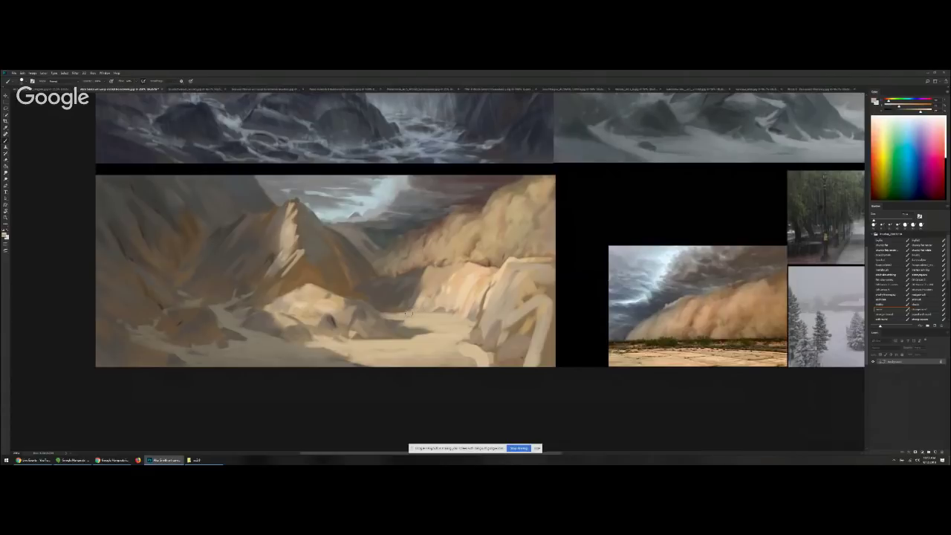
Repaint the foreground rock beside the sunlit cliff with a pointed top, using sampled light sand tones
{"action": "left_click_drag", "start_coordinate": [490, 271], "coordinate": [516, 261]}
{"action": "left_click", "coordinate": [501, 269], "text": "alt"}
{"action": "left_click", "coordinate": [529, 299], "text": "alt"}
{"action": "key", "text": "["}
{"action": "left_click_drag", "start_coordinate": [506, 262], "coordinate": [496, 279]}
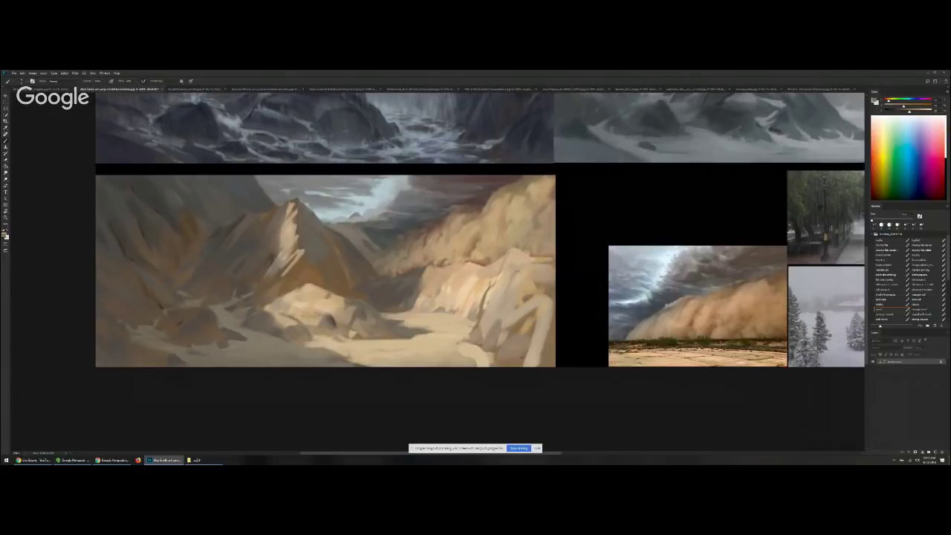
Sample dark greys and browns and blend the distant gap between the central mountain and the dust cloud
{"action": "left_click", "coordinate": [398, 244], "text": "alt"}
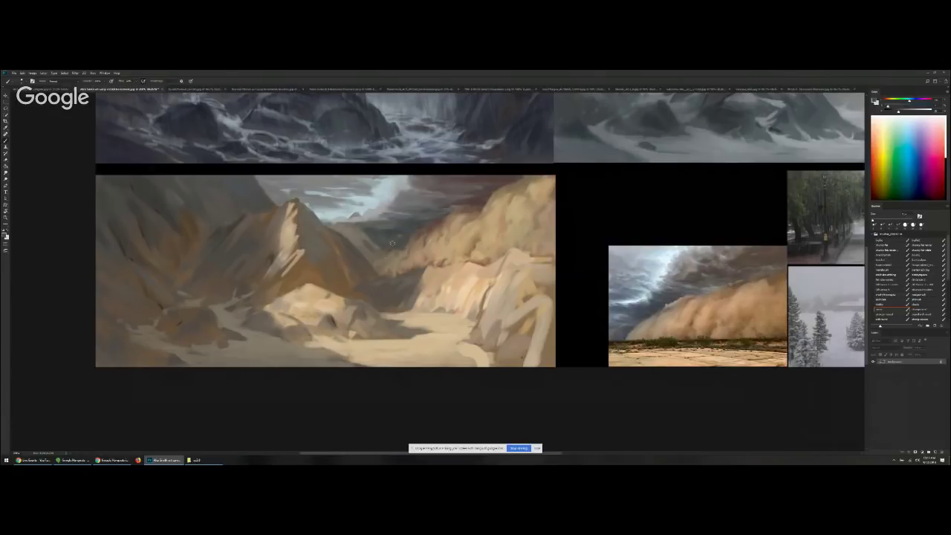
{"action": "left_click", "coordinate": [396, 257], "text": "alt"}
{"action": "left_click", "coordinate": [406, 272], "text": "alt"}
{"action": "left_click", "coordinate": [412, 284], "text": "alt"}
{"action": "left_click", "coordinate": [413, 274], "text": "alt"}
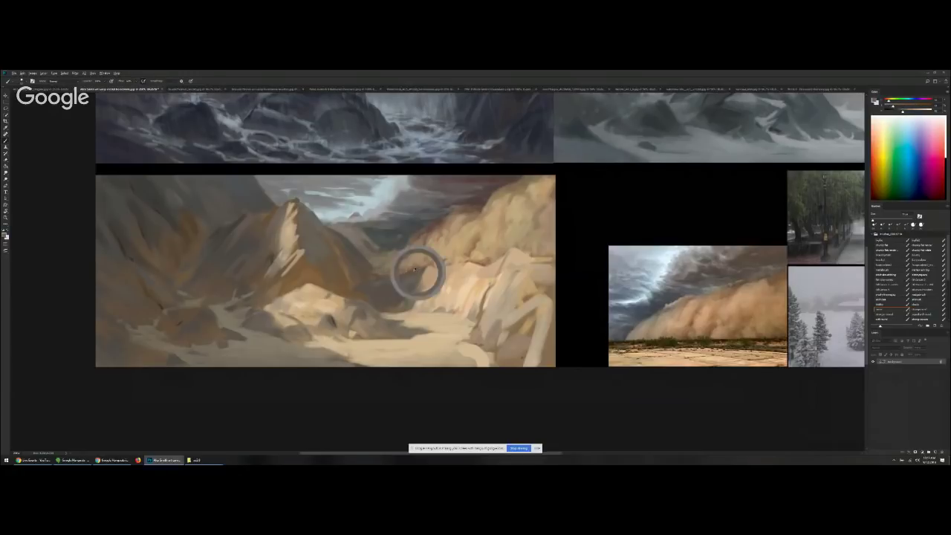
{"action": "left_click", "coordinate": [359, 266], "text": "alt"}
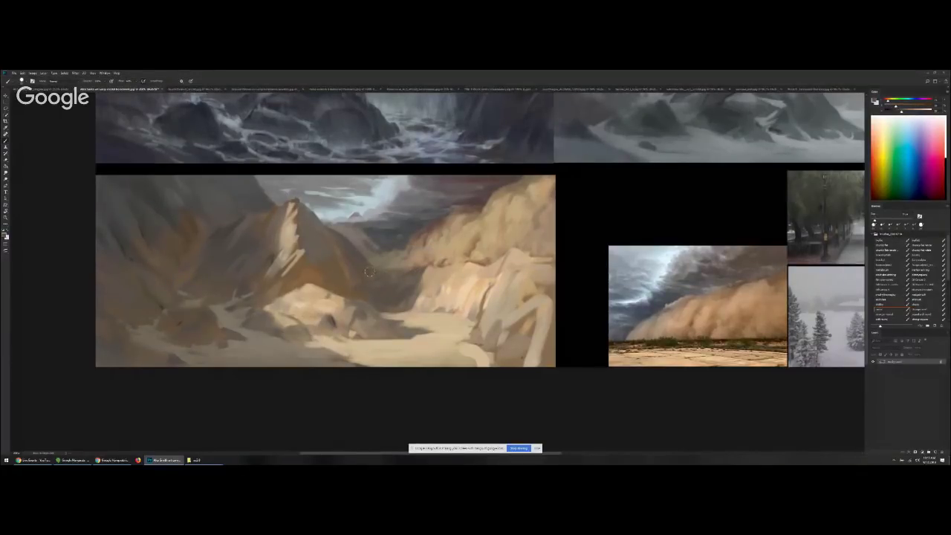
Sample dark storm tones and deepen the sky behind the dust cloud down to the distant valley
{"action": "left_click", "coordinate": [475, 198], "text": "alt"}
{"action": "key", "text": "bracketleft"}
{"action": "mouse_move", "coordinate": [472, 196]}
{"action": "left_mouse_down"}
{"action": "mouse_move", "coordinate": [420, 198]}
{"action": "mouse_move", "coordinate": [478, 189]}
{"action": "left_mouse_up"}
{"action": "key", "text": "bracketright"}
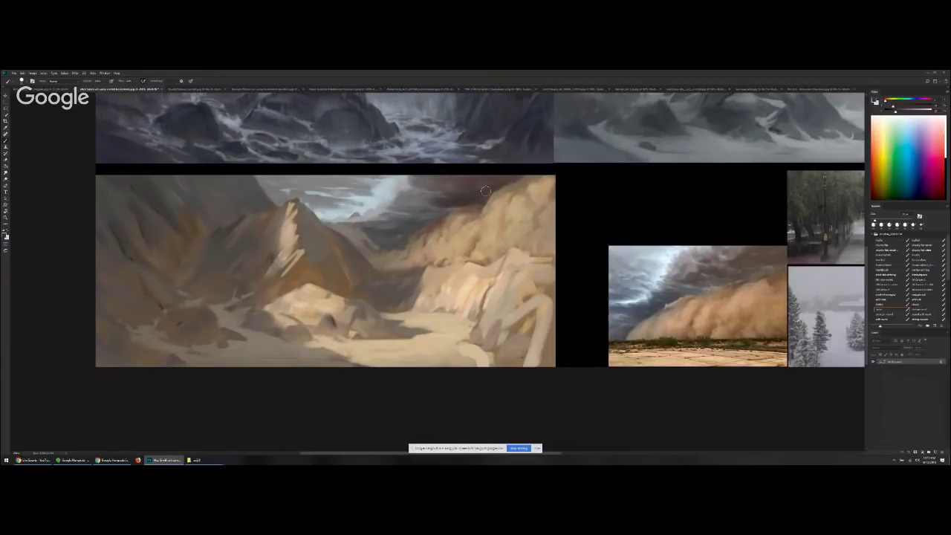
{"action": "left_click", "coordinate": [406, 232], "text": "alt"}
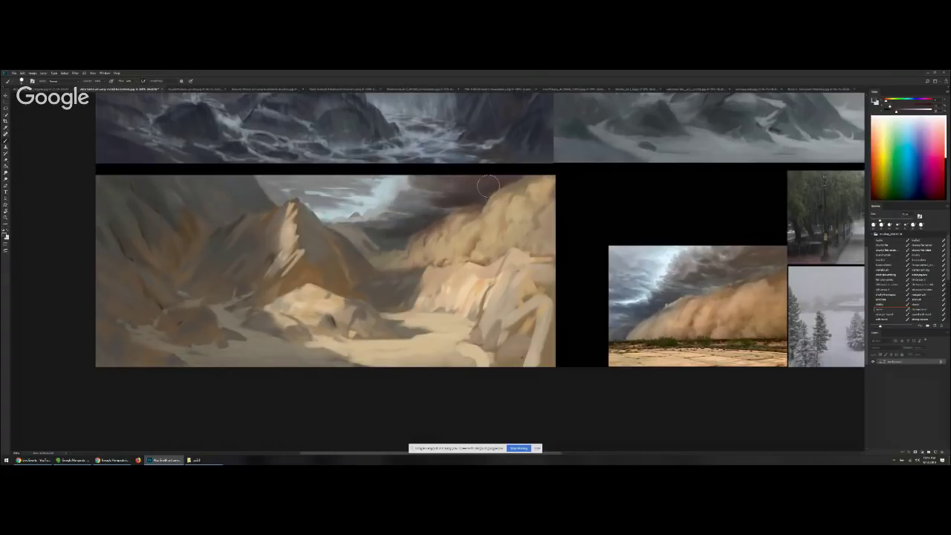
{"action": "left_click", "coordinate": [418, 212], "text": "alt"}
{"action": "left_click", "coordinate": [420, 222], "text": "alt"}
{"action": "left_click", "coordinate": [405, 236], "text": "alt"}
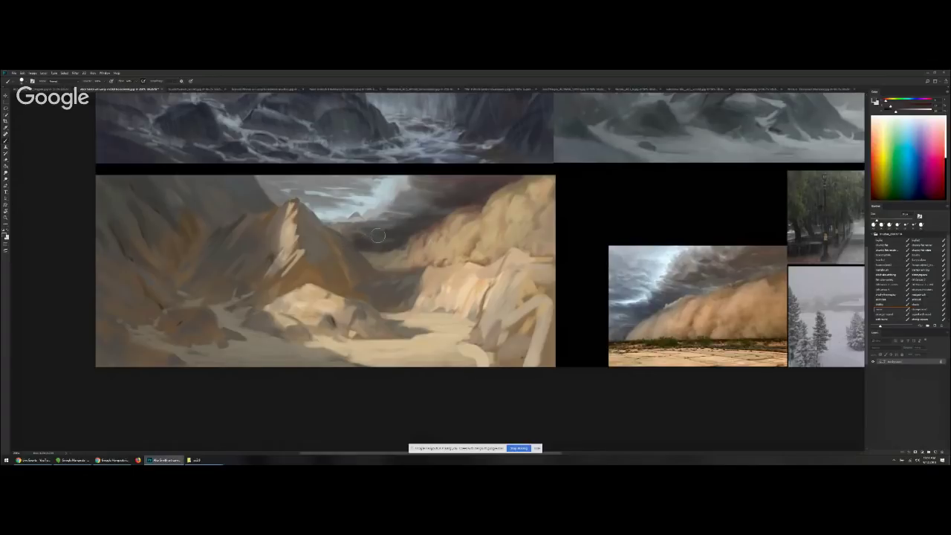
Sample the pale blue sky and brighten the break in the storm clouds with a larger brush
{"action": "left_click", "coordinate": [384, 193], "text": "alt"}
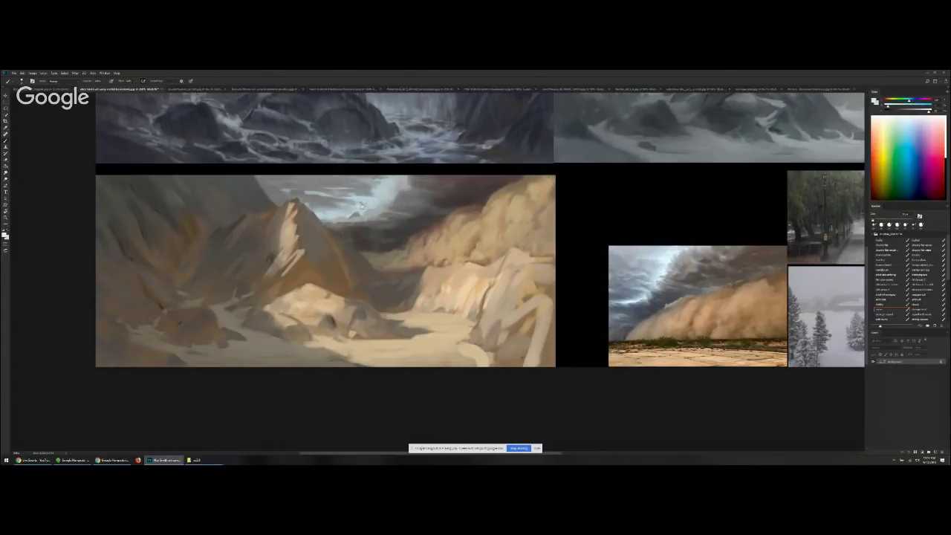
{"action": "key", "text": "bracketright"}
{"action": "key", "text": "bracketright"}
{"action": "key", "text": "bracketright"}
{"action": "mouse_move", "coordinate": [356, 208]}
{"action": "left_mouse_down"}
{"action": "mouse_move", "coordinate": [365, 178]}
{"action": "mouse_move", "coordinate": [372, 195]}
{"action": "mouse_move", "coordinate": [371, 181]}
{"action": "mouse_move", "coordinate": [372, 194]}
{"action": "mouse_move", "coordinate": [378, 185]}
{"action": "mouse_move", "coordinate": [324, 213]}
{"action": "left_mouse_up"}
{"action": "key", "text": "bracketright"}
Sample a warm rock highlight and blend it with sampled sky tones into the bright cloud opening
{"action": "left_click", "coordinate": [291, 225], "text": "alt"}
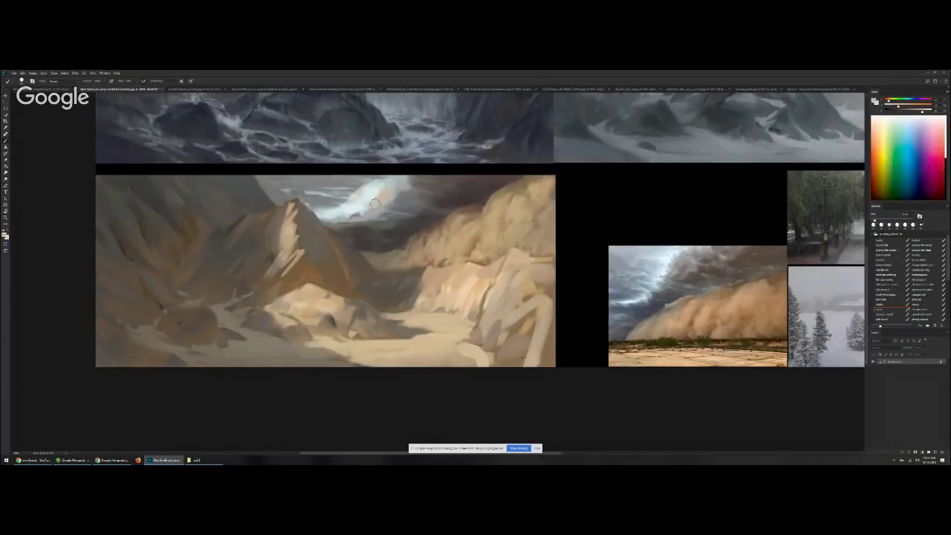
{"action": "left_click", "coordinate": [367, 191], "text": "alt"}
{"action": "mouse_move", "coordinate": [380, 194]}
{"action": "left_mouse_down"}
{"action": "mouse_move", "coordinate": [392, 181]}
{"action": "mouse_move", "coordinate": [377, 188]}
{"action": "left_mouse_up"}
{"action": "left_click", "coordinate": [383, 195], "text": "alt"}
{"action": "left_click", "coordinate": [405, 208], "text": "alt"}
{"action": "left_click_drag", "start_coordinate": [403, 187], "coordinate": [348, 216]}
{"action": "left_click", "coordinate": [388, 192], "text": "alt"}
{"action": "left_click", "coordinate": [358, 209], "text": "alt"}
{"action": "key", "text": "alt"}
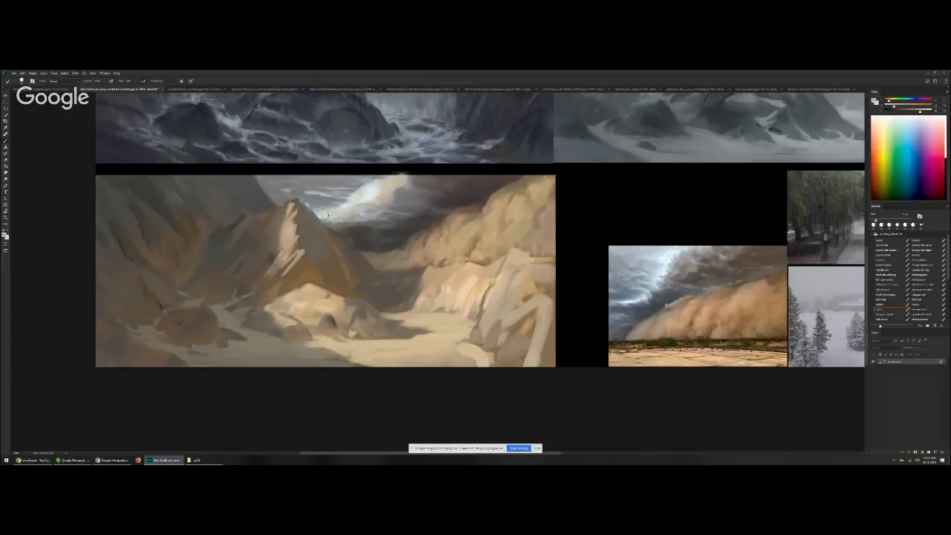
Sample muted mountain and valley tones, soften the shaded slope beside the storm sky, and review the whole sheet
{"action": "left_click", "coordinate": [321, 236], "text": "alt"}
{"action": "left_click", "coordinate": [378, 281], "text": "alt"}
{"action": "left_click", "coordinate": [394, 281], "text": "alt"}
{"action": "left_click", "coordinate": [387, 266], "text": "alt"}
{"action": "scroll", "coordinate": [451, 236], "scroll_direction": "down", "scroll_amount": 3}
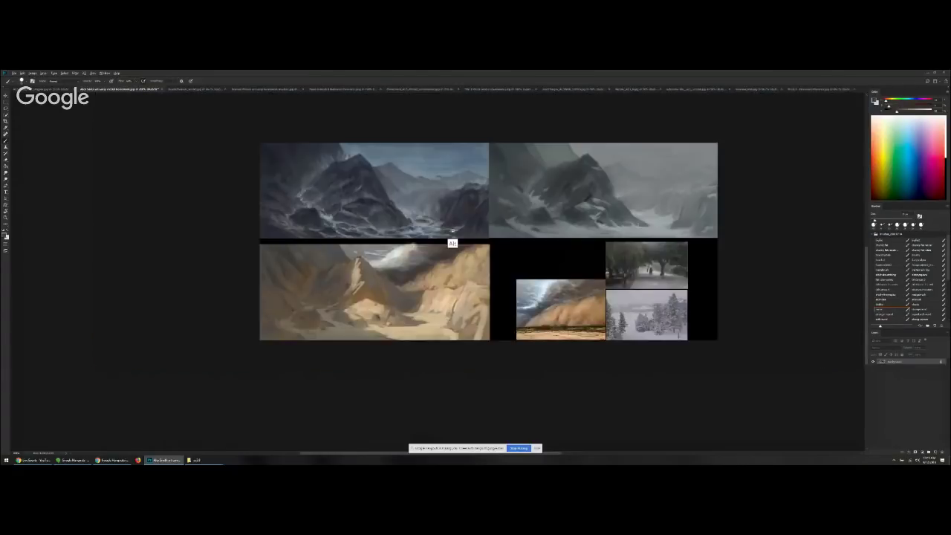
{"action": "scroll", "coordinate": [403, 327], "scroll_direction": "down", "scroll_amount": 2}
Sample a dark brown and paint darker rocks in the desert study's shaded near-left foreground with an enlarged brush
{"action": "key", "text": "ctrl+plus"}
{"action": "key", "text": "ctrl+plus"}
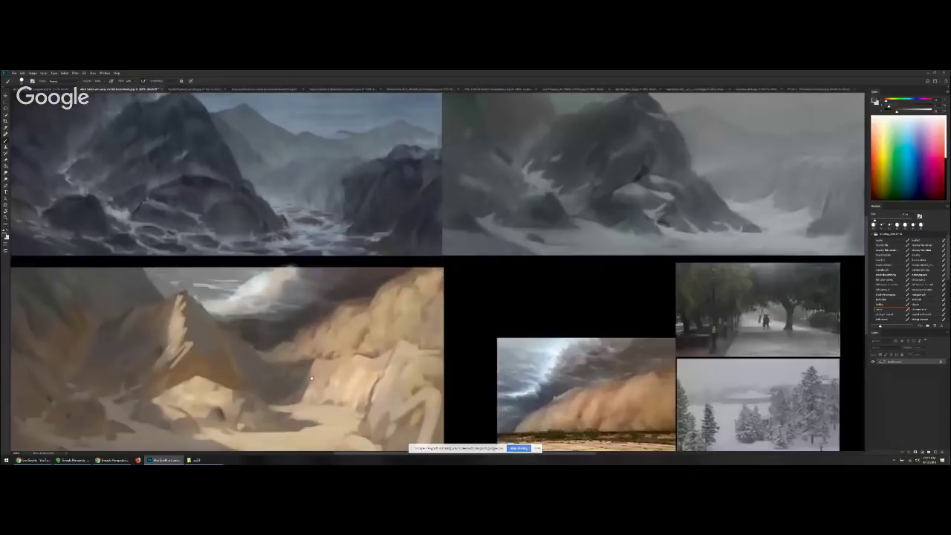
{"action": "left_click_drag", "start_coordinate": [222, 415], "coordinate": [388, 272]}
{"action": "left_click", "coordinate": [388, 269], "text": "alt"}
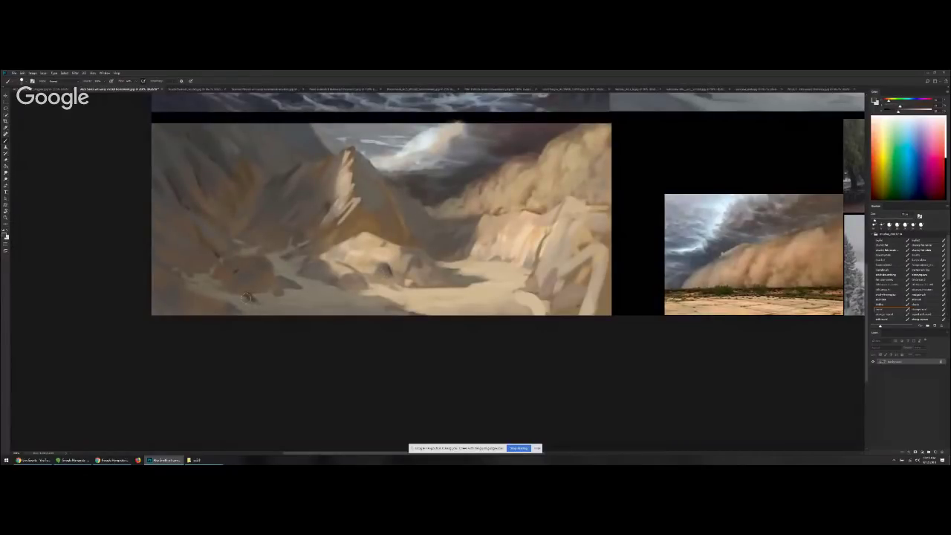
{"action": "left_click_drag", "start_coordinate": [226, 290], "coordinate": [238, 293]}
{"action": "key", "text": "bracketright"}
{"action": "key", "text": "bracketright"}
{"action": "key", "text": "bracketright"}
{"action": "mouse_move", "coordinate": [223, 315]}
{"action": "left_mouse_down"}
{"action": "mouse_move", "coordinate": [207, 311]}
{"action": "mouse_move", "coordinate": [224, 309]}
{"action": "left_mouse_up"}
Reduce the brush, sample the foreground rock colour, and add dark accents beneath the shaded rocks
{"action": "key", "text": "bracketleft"}
{"action": "key", "text": "bracketleft"}
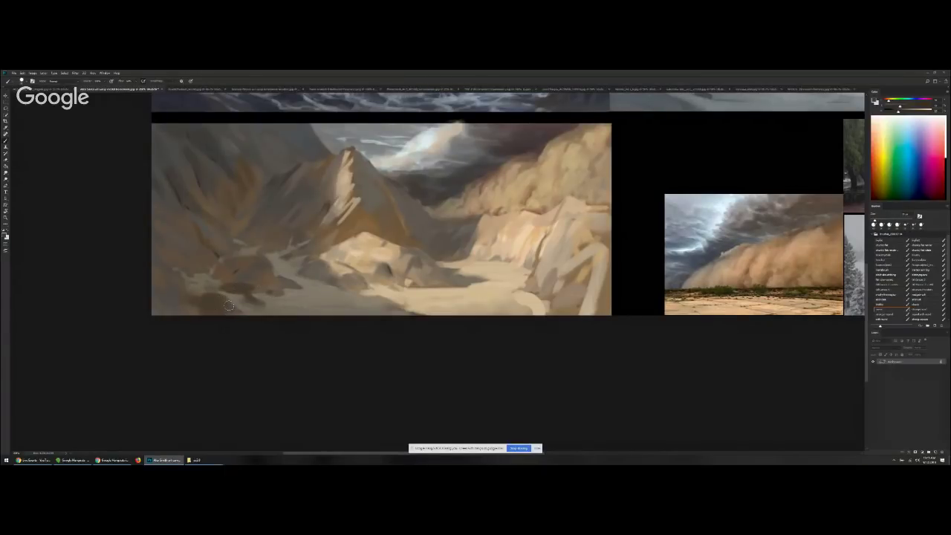
{"action": "key", "text": "bracketleft"}
{"action": "left_click", "coordinate": [220, 270], "text": "alt"}
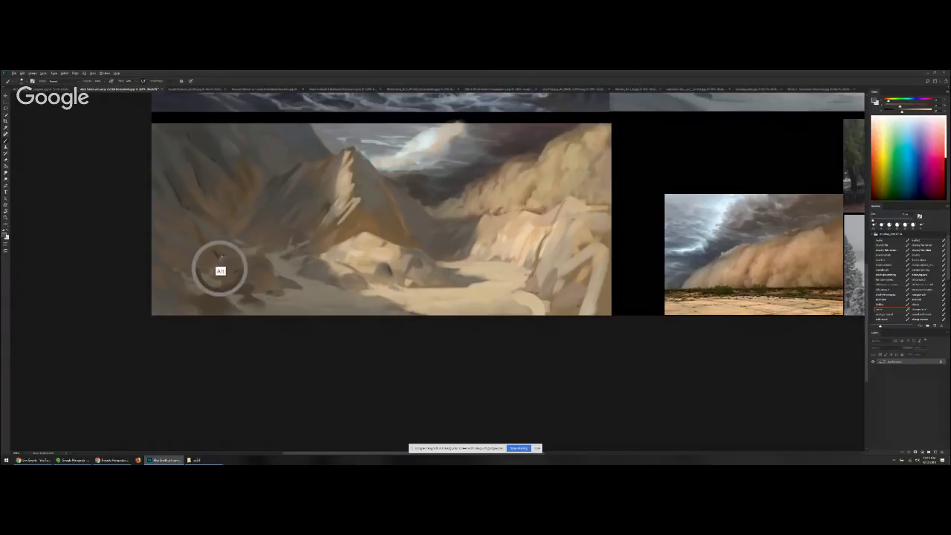
{"action": "left_click_drag", "start_coordinate": [236, 290], "coordinate": [281, 306]}
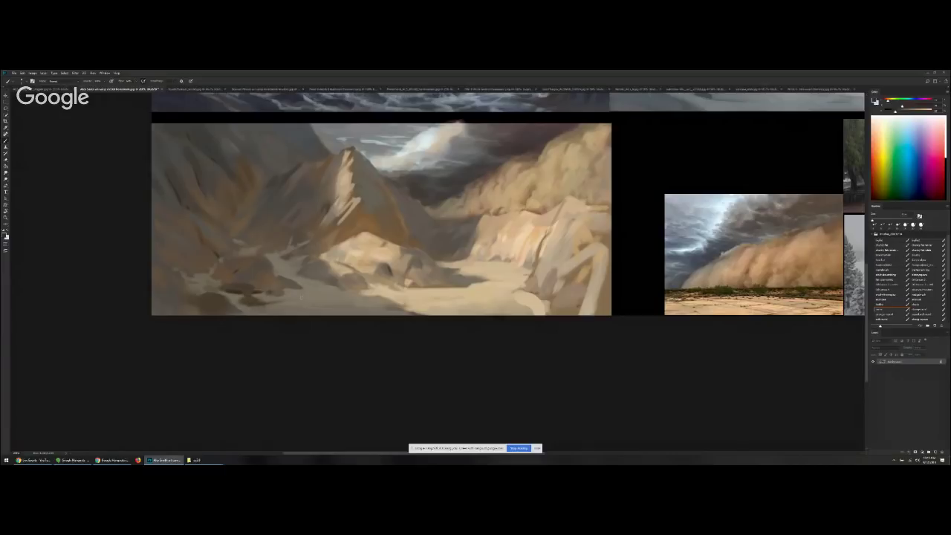
Sample more brown and grey tones, refine the desert study's shaded foreground rocks, and review the whole sheet
{"action": "left_click", "coordinate": [383, 283], "text": "alt"}
{"action": "left_click", "coordinate": [313, 224], "text": "alt"}
{"action": "left_click", "coordinate": [478, 279], "text": "alt"}
{"action": "mouse_move", "coordinate": [378, 252]}
{"action": "left_mouse_down"}
{"action": "mouse_move", "coordinate": [325, 317]}
{"action": "mouse_move", "coordinate": [378, 317]}
{"action": "left_mouse_up"}
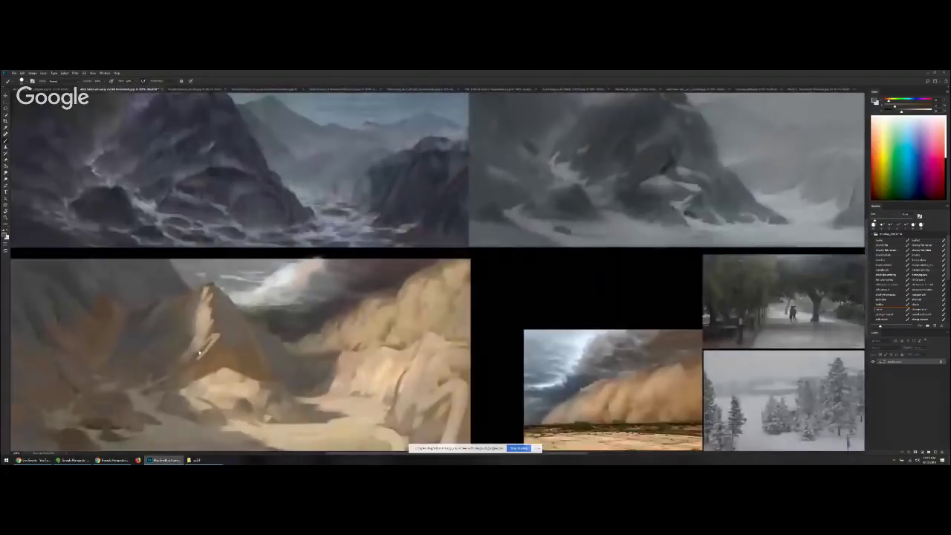
{"action": "left_click_drag", "start_coordinate": [199, 353], "coordinate": [336, 246]}
{"action": "left_click", "coordinate": [231, 316], "text": "alt"}
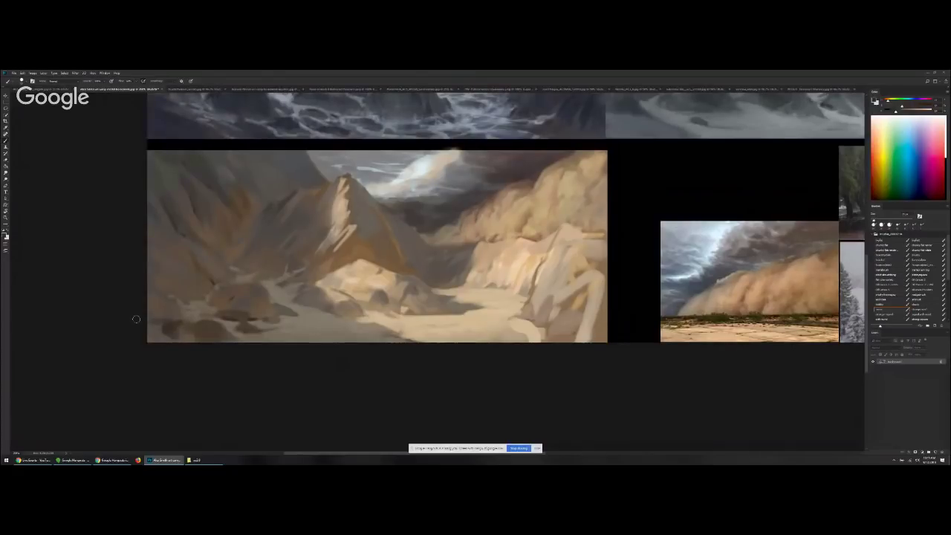
{"action": "key", "text": "alt"}
{"action": "scroll", "coordinate": [208, 353], "scroll_direction": "down", "scroll_amount": 5}
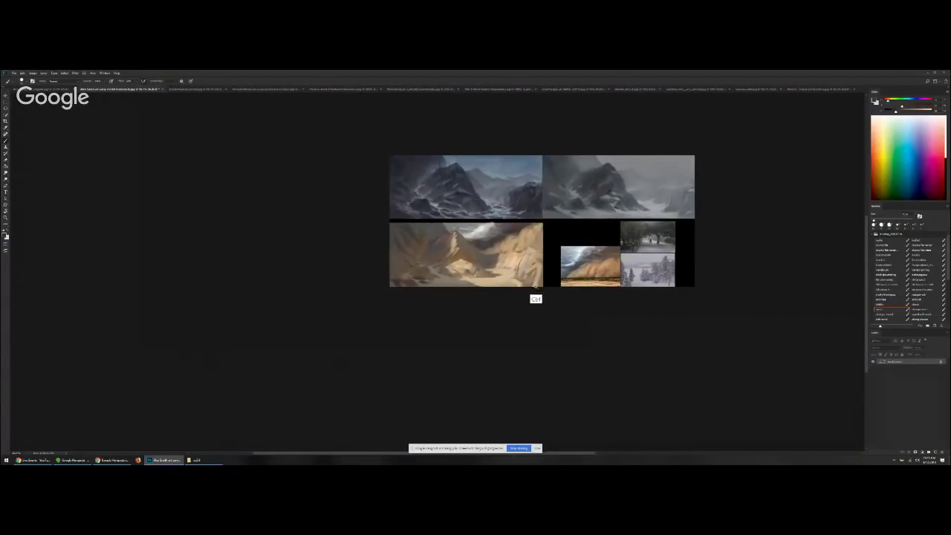
{"action": "scroll", "coordinate": [535, 288], "scroll_direction": "up", "scroll_amount": 1}
{"action": "scroll", "coordinate": [535, 285], "scroll_direction": "up", "scroll_amount": 1}
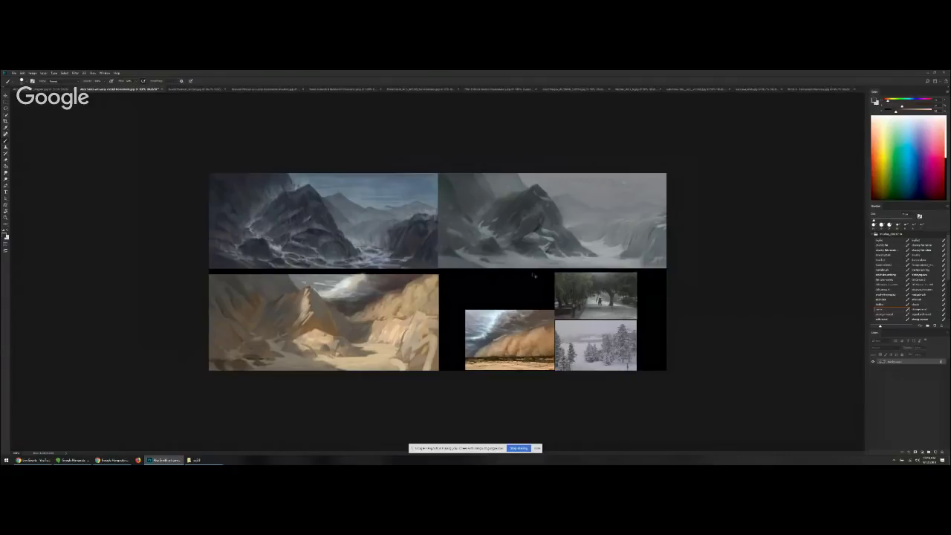
Switch to the paired cliff-and-lake paintings, mark the snowy ledge in the sunlit version, and undo the marks
{"action": "key", "text": "ctrl+Tab"}
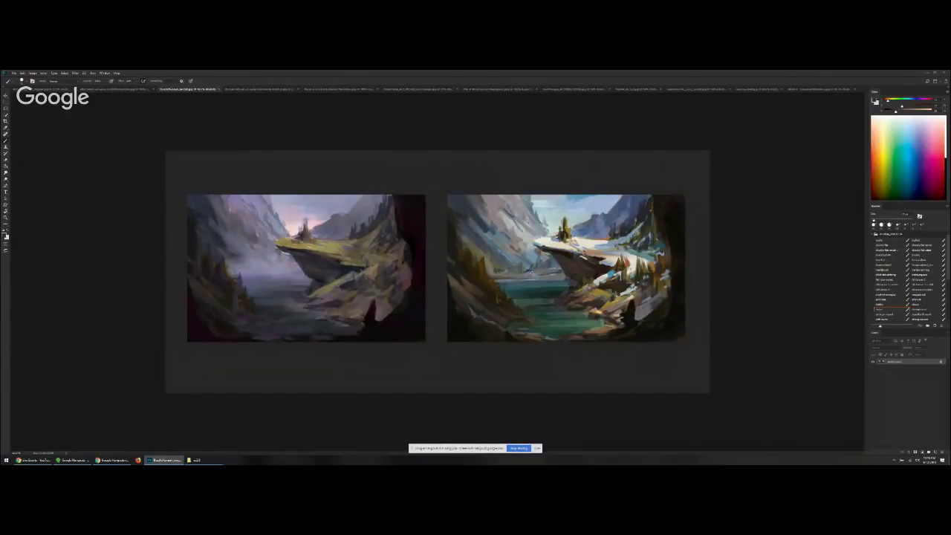
{"action": "key", "text": "ctrl+alt+0"}
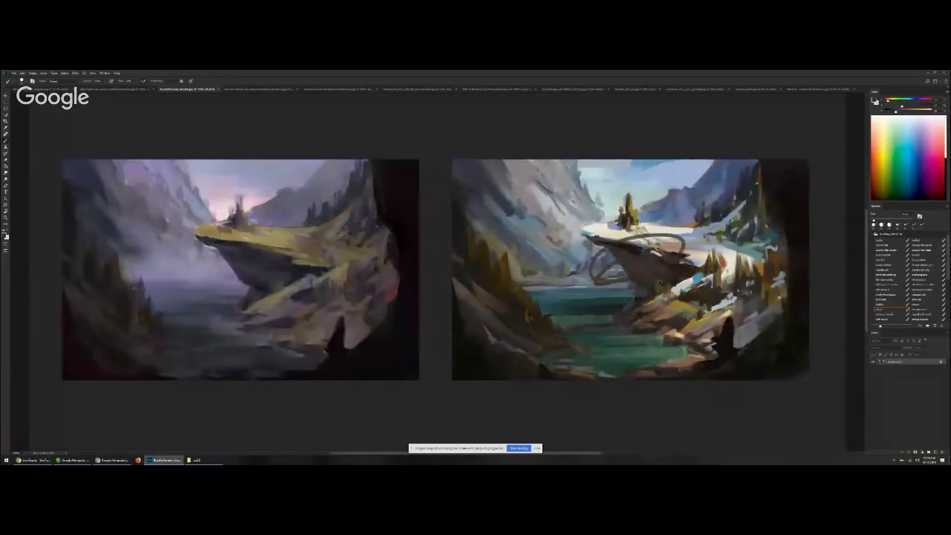
{"action": "mouse_move", "coordinate": [632, 245]}
{"action": "left_mouse_down"}
{"action": "mouse_move", "coordinate": [576, 232]}
{"action": "mouse_move", "coordinate": [629, 223]}
{"action": "mouse_move", "coordinate": [658, 242]}
{"action": "left_mouse_up"}
{"action": "left_click_drag", "start_coordinate": [557, 217], "coordinate": [632, 236]}
{"action": "key", "text": "ctrl+z"}
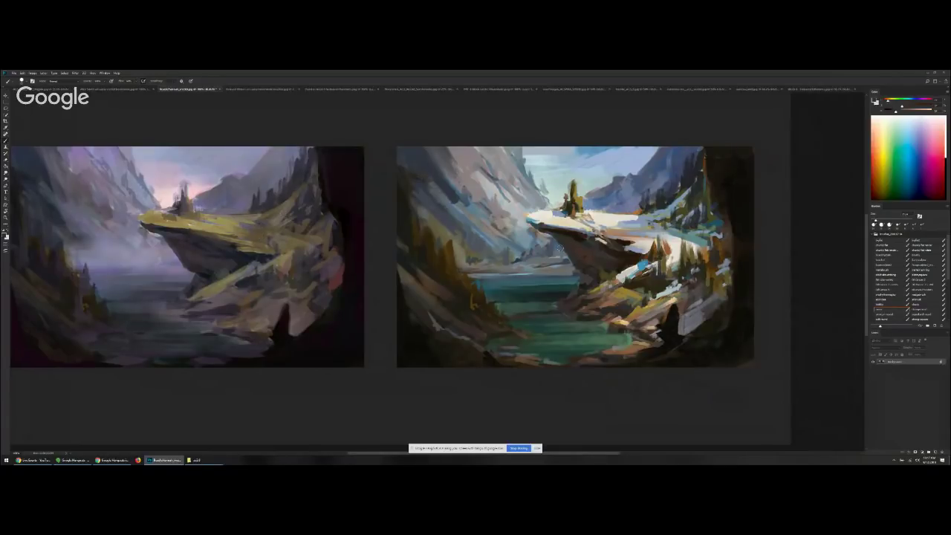
Enlarge the brush, sample hillside tones, and paint slate-blue strokes into the sunlit painting's dark upper-right edge
{"action": "left_click", "coordinate": [601, 219], "text": "alt"}
{"action": "key", "text": "alt"}
{"action": "scroll", "coordinate": [613, 250], "scroll_direction": "down", "scroll_amount": 3}
{"action": "scroll", "coordinate": [480, 263], "scroll_direction": "up", "scroll_amount": 1}
{"action": "scroll", "coordinate": [480, 263], "scroll_direction": "up", "scroll_amount": 1}
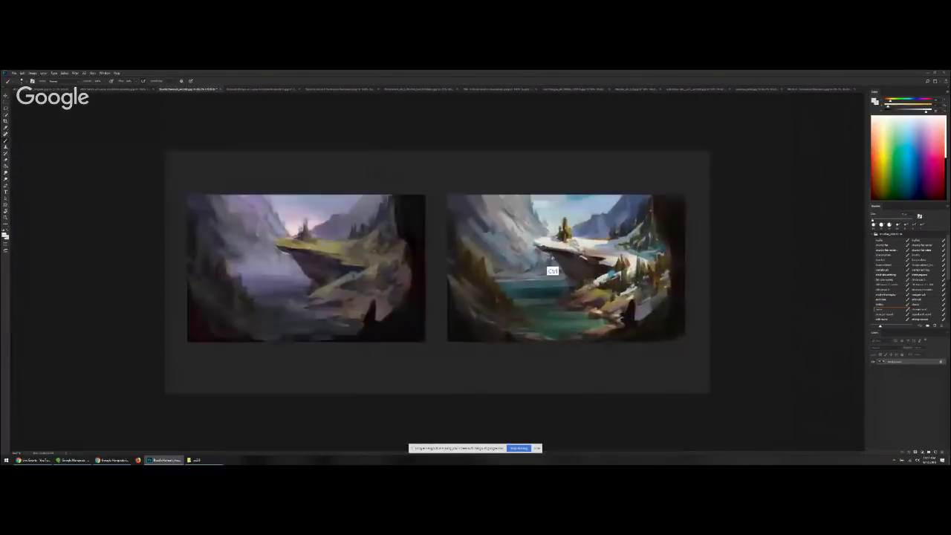
{"action": "scroll", "coordinate": [480, 263], "scroll_direction": "up", "scroll_amount": 2}
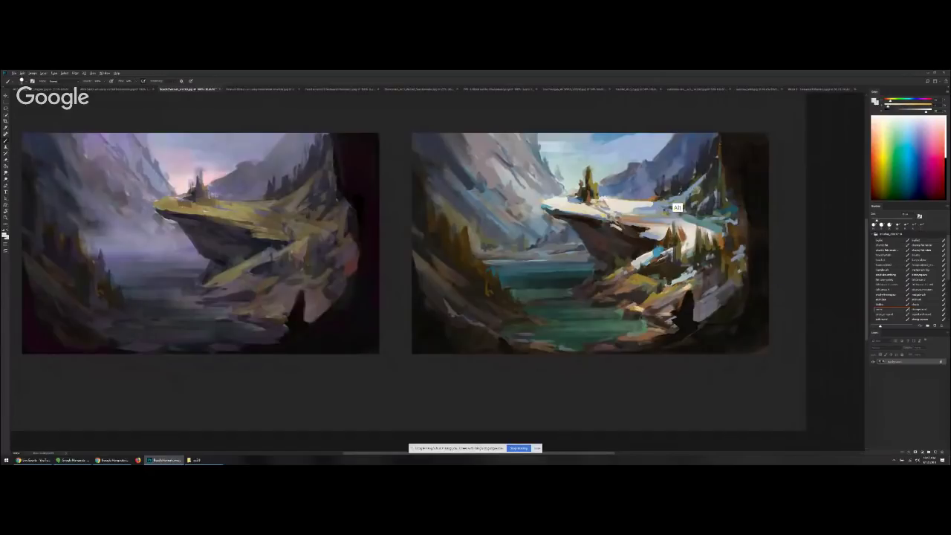
{"action": "key", "text": "]"}
{"action": "key", "text": "]"}
{"action": "left_click_drag", "start_coordinate": [724, 171], "coordinate": [759, 138]}
{"action": "left_click", "coordinate": [714, 168], "text": "alt"}
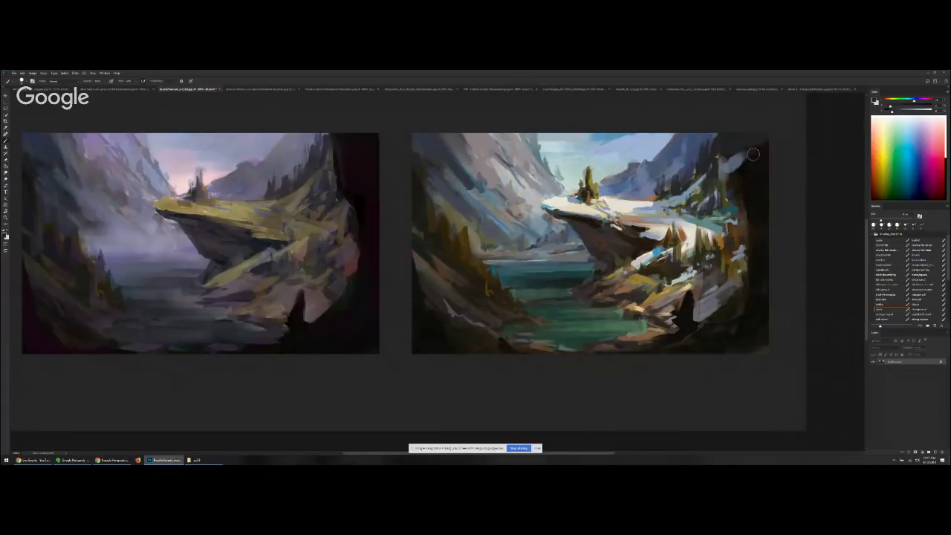
{"action": "left_click", "coordinate": [724, 186], "text": "alt"}
{"action": "left_click_drag", "start_coordinate": [732, 171], "coordinate": [757, 159]}
{"action": "left_click", "coordinate": [732, 198], "text": "alt"}
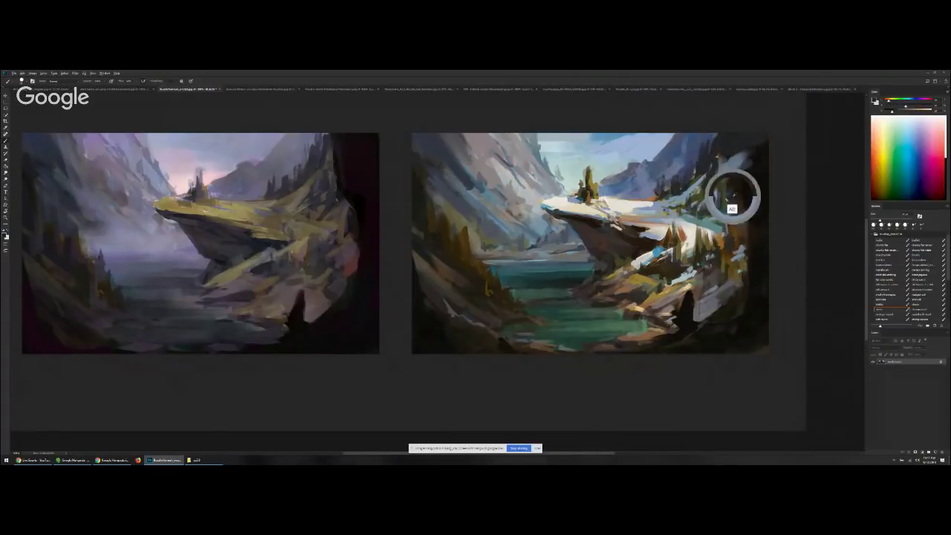
Sample green, blue and teal tones around the slope and extend the hillside across the sunlit painting's dark right border
{"action": "left_click", "coordinate": [721, 200], "text": "alt"}
{"action": "mouse_move", "coordinate": [735, 191]}
{"action": "left_mouse_down"}
{"action": "mouse_move", "coordinate": [761, 163]}
{"action": "mouse_move", "coordinate": [740, 214]}
{"action": "mouse_move", "coordinate": [772, 232]}
{"action": "mouse_move", "coordinate": [727, 231]}
{"action": "mouse_move", "coordinate": [755, 247]}
{"action": "mouse_move", "coordinate": [744, 261]}
{"action": "mouse_move", "coordinate": [740, 236]}
{"action": "mouse_move", "coordinate": [750, 223]}
{"action": "mouse_move", "coordinate": [737, 238]}
{"action": "mouse_move", "coordinate": [713, 216]}
{"action": "mouse_move", "coordinate": [654, 247]}
{"action": "mouse_move", "coordinate": [765, 217]}
{"action": "left_mouse_up"}
{"action": "left_click", "coordinate": [708, 223], "text": "alt"}
{"action": "left_click", "coordinate": [743, 263], "text": "alt"}
{"action": "left_click", "coordinate": [719, 254], "text": "alt"}
{"action": "left_click", "coordinate": [726, 226], "text": "alt"}
{"action": "left_click", "coordinate": [656, 251], "text": "alt"}
{"action": "left_click", "coordinate": [715, 197], "text": "alt"}
{"action": "left_click", "coordinate": [733, 167], "text": "alt"}
{"action": "left_click_drag", "start_coordinate": [769, 159], "coordinate": [750, 202]}
Darken the sunlit painting's lower-right rocks and add sampled green strokes to the hillside above them
{"action": "left_click", "coordinate": [758, 265], "text": "alt"}
{"action": "mouse_move", "coordinate": [757, 268]}
{"action": "left_mouse_down"}
{"action": "mouse_move", "coordinate": [703, 339]}
{"action": "mouse_move", "coordinate": [700, 325]}
{"action": "left_mouse_up"}
{"action": "left_click", "coordinate": [744, 199], "text": "alt"}
{"action": "mouse_move", "coordinate": [754, 192]}
{"action": "left_mouse_down"}
{"action": "mouse_move", "coordinate": [763, 202]}
{"action": "mouse_move", "coordinate": [739, 210]}
{"action": "left_mouse_up"}
{"action": "left_click_drag", "start_coordinate": [763, 154], "coordinate": [747, 173]}
{"action": "left_click_drag", "start_coordinate": [756, 230], "coordinate": [747, 235]}
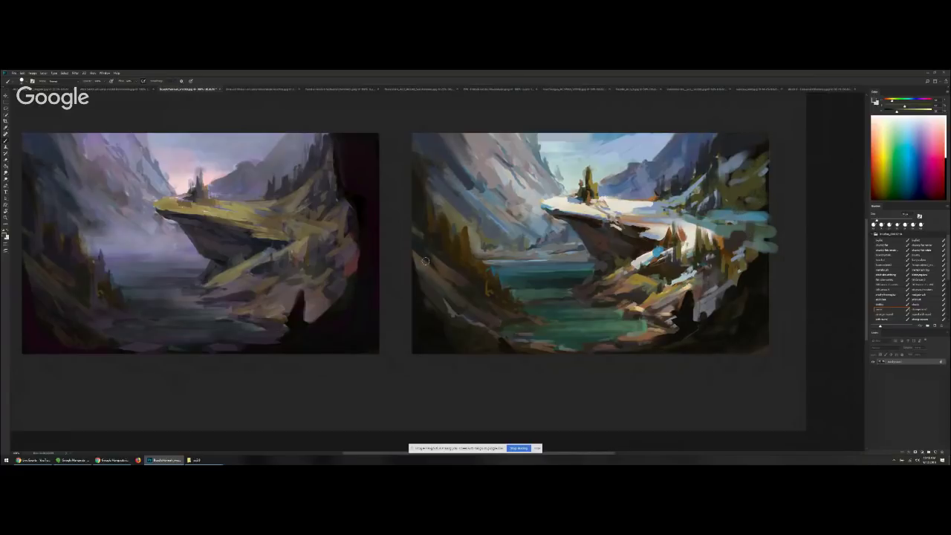
Sample the dark left foreground tone and deepen the sunlit painting's left bank and lower-right rocks
{"action": "left_click", "coordinate": [423, 320], "text": "alt"}
{"action": "left_click_drag", "start_coordinate": [472, 318], "coordinate": [512, 343]}
{"action": "left_click_drag", "start_coordinate": [743, 249], "coordinate": [741, 265]}
{"action": "left_click_drag", "start_coordinate": [718, 299], "coordinate": [699, 319]}
{"action": "left_click_drag", "start_coordinate": [734, 284], "coordinate": [753, 248]}
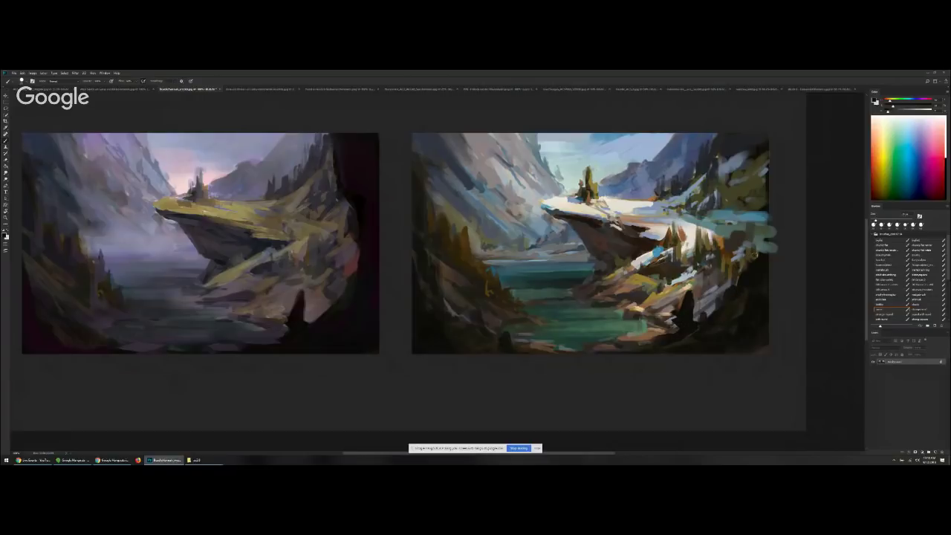
Sample hillside colours and refine the slope behind the snowy ledge in the sunlit painting
{"action": "left_click", "coordinate": [742, 213], "text": "alt"}
{"action": "left_click", "coordinate": [766, 221], "text": "alt"}
{"action": "left_click", "coordinate": [771, 208], "text": "alt"}
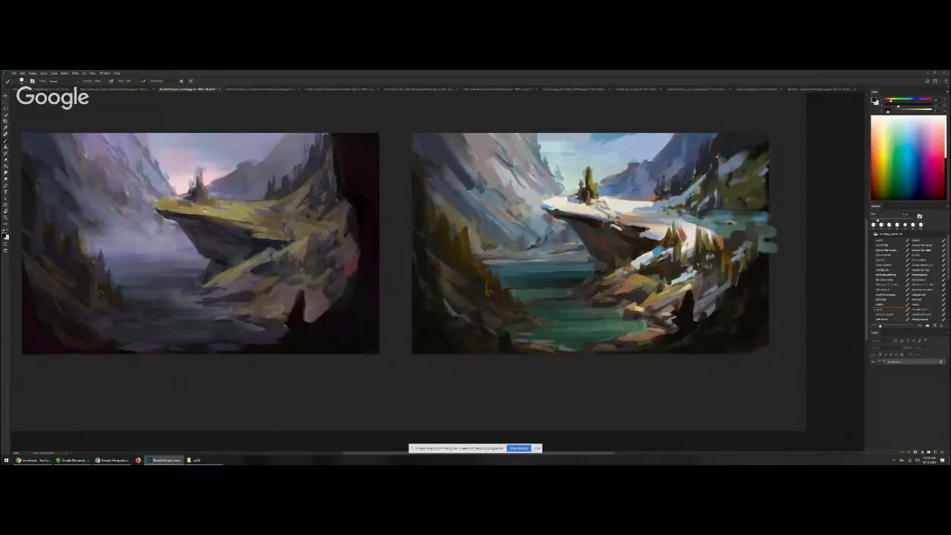
{"action": "left_click", "coordinate": [704, 206], "text": "alt"}
{"action": "mouse_move", "coordinate": [703, 214]}
{"action": "left_mouse_down"}
{"action": "mouse_move", "coordinate": [670, 190]}
{"action": "mouse_move", "coordinate": [641, 199]}
{"action": "left_mouse_up"}
Sample the snow white, brighten the ledge, and paint snow highlights on the sunlit painting's left mountain
{"action": "left_click", "coordinate": [624, 206], "text": "alt"}
{"action": "left_click", "coordinate": [621, 205], "text": "alt"}
{"action": "left_click_drag", "start_coordinate": [599, 200], "coordinate": [629, 201]}
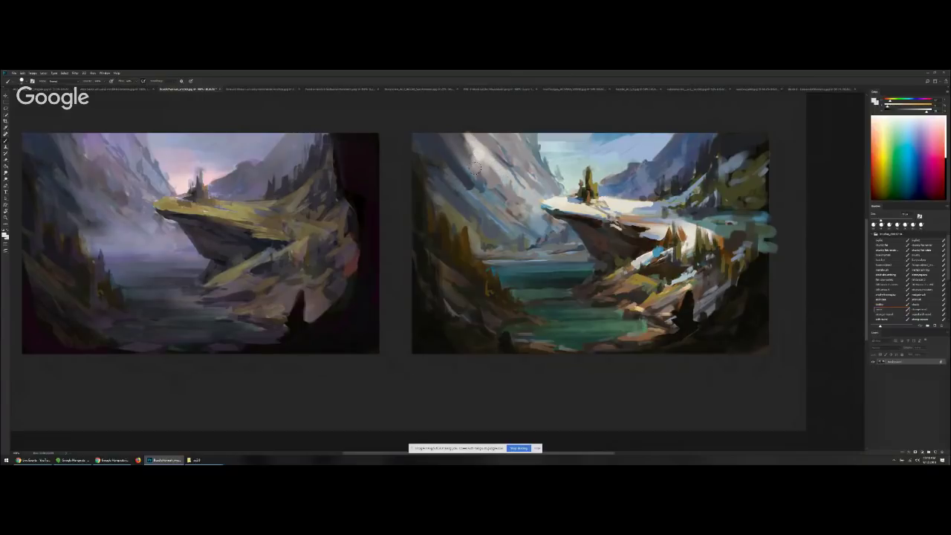
{"action": "left_click_drag", "start_coordinate": [477, 150], "coordinate": [488, 168]}
{"action": "key", "text": "["}
{"action": "key", "text": "["}
{"action": "key", "text": "["}
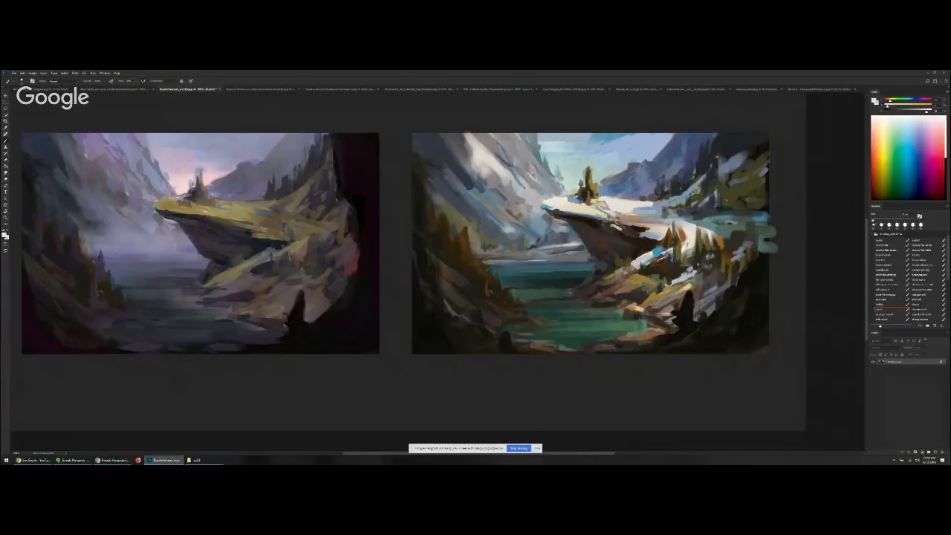
Undo the trial stroke above the ledge, paint a blue-grey distant peak, and shade the left mountain with a sampled tone
{"action": "mouse_move", "coordinate": [614, 210]}
{"action": "left_mouse_down"}
{"action": "mouse_move", "coordinate": [604, 212]}
{"action": "mouse_move", "coordinate": [592, 184]}
{"action": "mouse_move", "coordinate": [646, 186]}
{"action": "left_mouse_up"}
{"action": "key", "text": "ctrl+z"}
{"action": "mouse_move", "coordinate": [622, 171]}
{"action": "left_mouse_down"}
{"action": "mouse_move", "coordinate": [633, 147]}
{"action": "mouse_move", "coordinate": [648, 157]}
{"action": "left_mouse_up"}
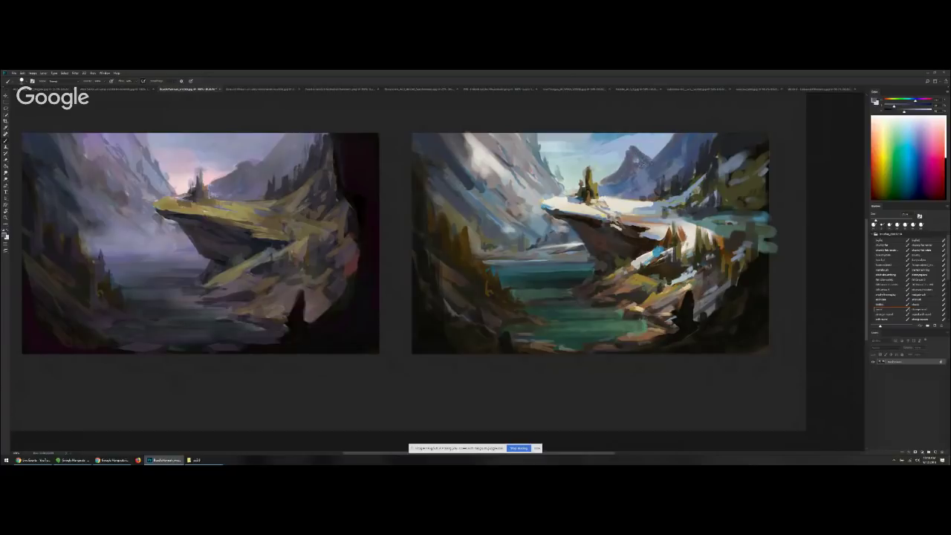
{"action": "left_click", "coordinate": [536, 197], "text": "alt"}
{"action": "mouse_move", "coordinate": [535, 198]}
{"action": "left_mouse_down"}
{"action": "mouse_move", "coordinate": [504, 186]}
{"action": "mouse_move", "coordinate": [486, 162]}
{"action": "left_mouse_up"}
Reduce the brush, paint snow on the distant peak, and refine its slopes with sampled blue-grey tones
{"action": "key", "text": "["}
{"action": "key", "text": "["}
{"action": "key", "text": "["}
{"action": "left_click", "coordinate": [638, 158]}
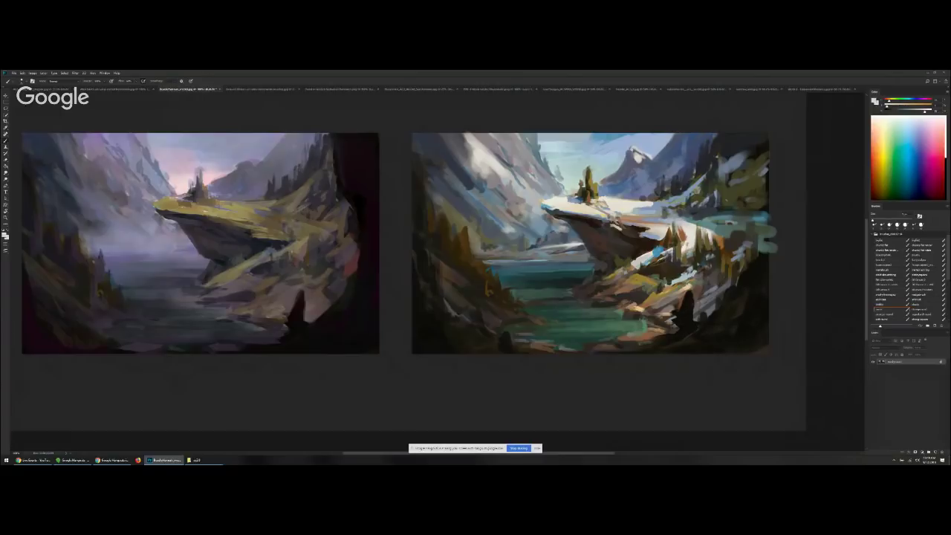
{"action": "left_click", "coordinate": [613, 174]}
{"action": "left_click", "coordinate": [623, 184], "text": "alt"}
{"action": "left_click", "coordinate": [636, 196], "text": "alt"}
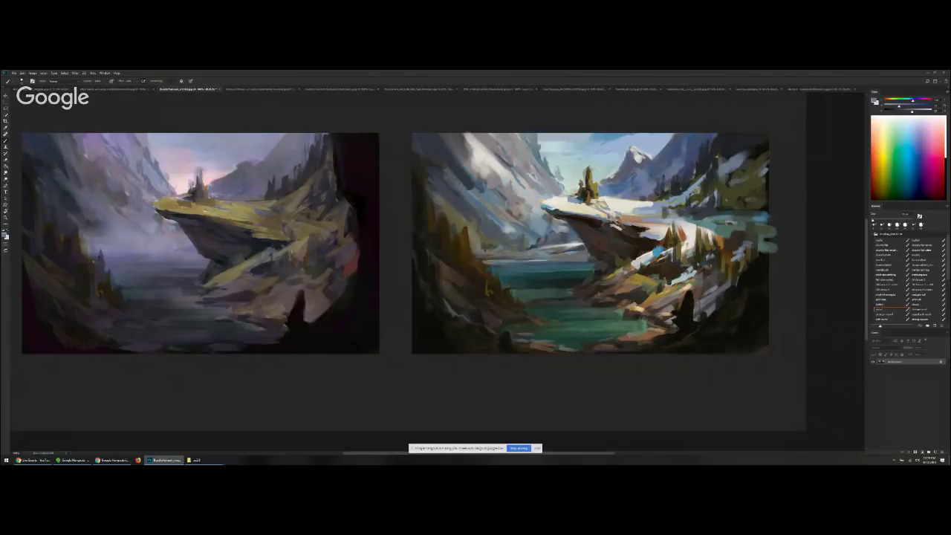
{"action": "left_click", "coordinate": [653, 177], "text": "alt"}
{"action": "left_click", "coordinate": [641, 193], "text": "alt"}
Sample the lake colour, brighten it to turquoise, and paint a glowing streak along the lake's far edge
{"action": "left_click", "coordinate": [648, 256], "text": "alt"}
{"action": "left_click", "coordinate": [497, 271], "text": "alt"}
{"action": "left_click_drag", "start_coordinate": [909, 111], "coordinate": [914, 112]}
{"action": "key", "text": "]"}
{"action": "mouse_move", "coordinate": [488, 271]}
{"action": "left_mouse_down"}
{"action": "mouse_move", "coordinate": [515, 269]}
{"action": "mouse_move", "coordinate": [504, 270]}
{"action": "left_mouse_up"}
{"action": "key", "text": "["}
{"action": "left_click_drag", "start_coordinate": [916, 112], "coordinate": [923, 111]}
{"action": "key", "text": "]"}
{"action": "key", "text": "]"}
{"action": "key", "text": "]"}
{"action": "left_click_drag", "start_coordinate": [591, 266], "coordinate": [542, 268]}
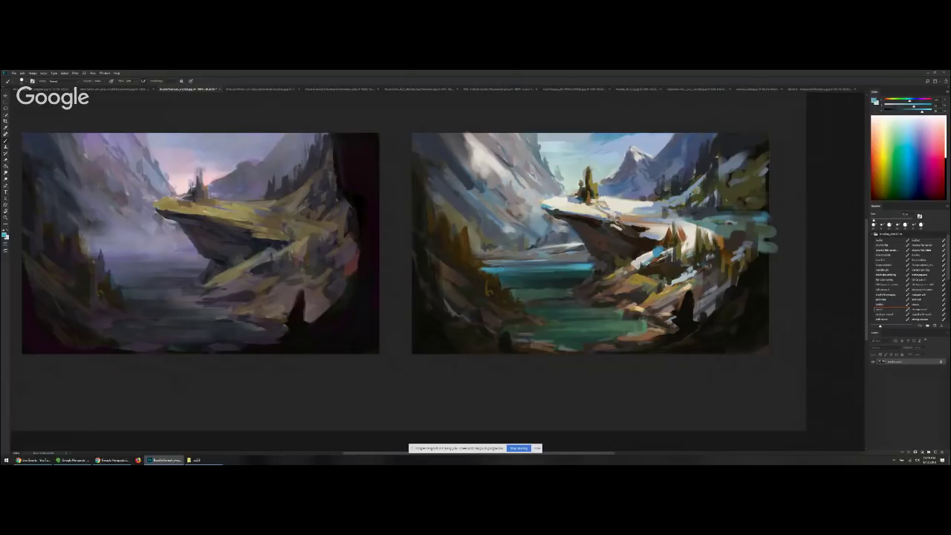
Sample green and snow tones and add accents to the ledge's trees and the slopes beside the distant peak
{"action": "left_click", "coordinate": [644, 291], "text": "alt"}
{"action": "left_click_drag", "start_coordinate": [668, 269], "coordinate": [672, 254]}
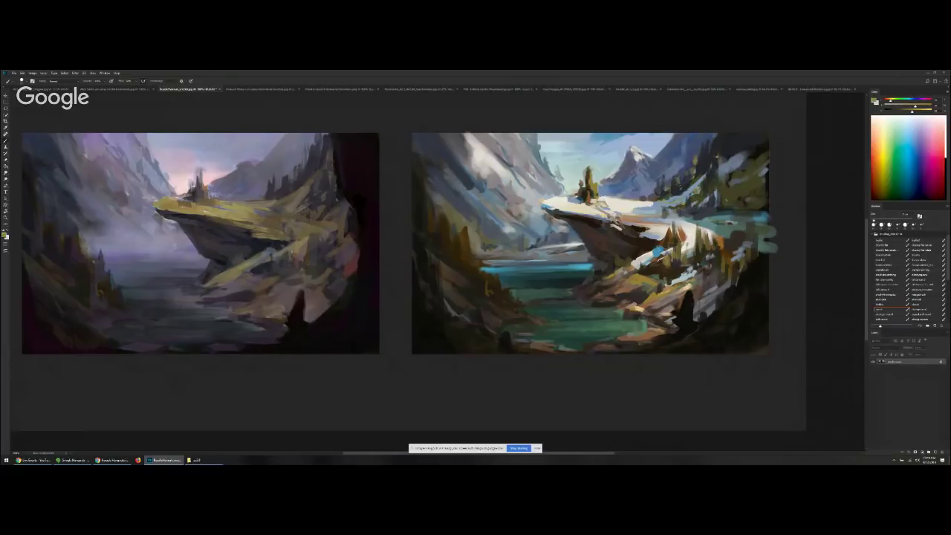
{"action": "key", "text": "alt"}
{"action": "left_click", "coordinate": [636, 156], "text": "alt"}
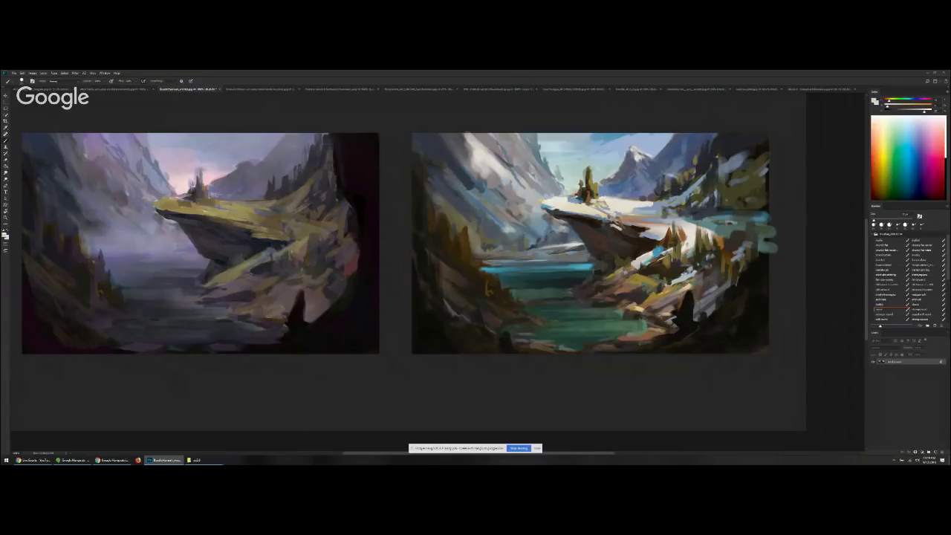
{"action": "left_click", "coordinate": [674, 182], "text": "alt"}
{"action": "left_click", "coordinate": [673, 174], "text": "alt"}
Add snow to the left mountain and cover strokes spilling past the sunlit painting's borders with the background grey
{"action": "left_click", "coordinate": [473, 152], "text": "alt"}
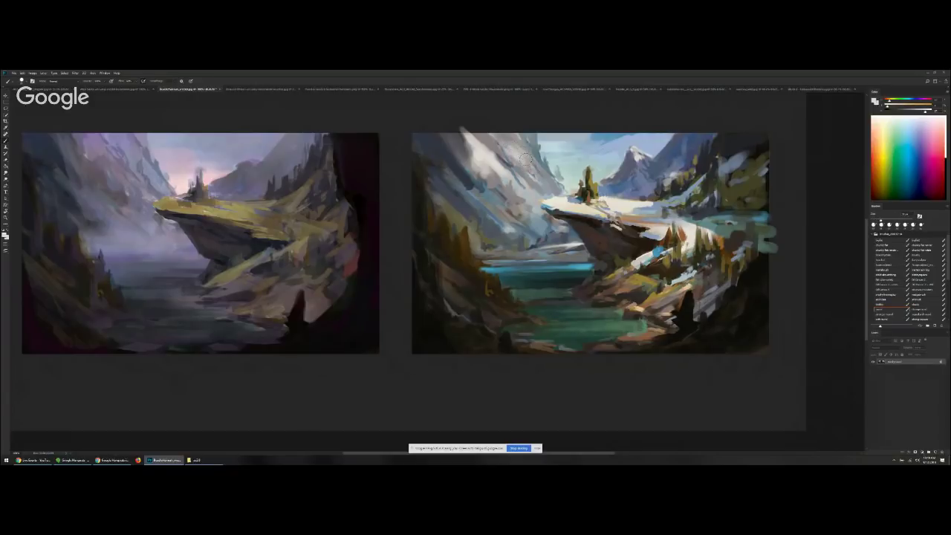
{"action": "key", "text": "bracketleft"}
{"action": "key", "text": "bracketleft"}
{"action": "key", "text": "bracketleft"}
{"action": "left_click", "coordinate": [473, 127], "text": "alt"}
{"action": "left_click_drag", "start_coordinate": [470, 127], "coordinate": [461, 129]}
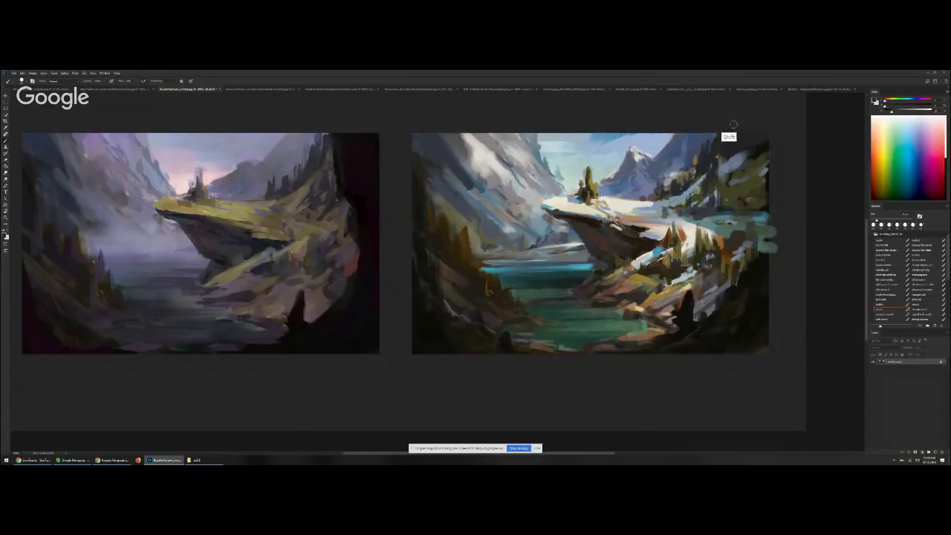
{"action": "left_click", "coordinate": [787, 266], "text": "alt"}
{"action": "key", "text": "bracketright"}
Sample a blue accent and paint broad blue strokes across the sunlit painting's dark lower-right foreground
{"action": "left_click", "coordinate": [707, 309], "text": "alt"}
{"action": "key", "text": "bracketleft"}
{"action": "left_click_drag", "start_coordinate": [674, 336], "coordinate": [733, 325]}
{"action": "key", "text": "bracketright"}
{"action": "left_click", "coordinate": [662, 212], "text": "alt"}
{"action": "left_click", "coordinate": [660, 256], "text": "alt"}
{"action": "mouse_move", "coordinate": [678, 336]}
{"action": "left_mouse_down"}
{"action": "mouse_move", "coordinate": [751, 324]}
{"action": "mouse_move", "coordinate": [725, 319]}
{"action": "mouse_move", "coordinate": [638, 357]}
{"action": "mouse_move", "coordinate": [626, 352]}
{"action": "left_mouse_up"}
{"action": "left_click", "coordinate": [707, 325], "text": "alt"}
{"action": "mouse_move", "coordinate": [732, 330]}
{"action": "left_mouse_down"}
{"action": "mouse_move", "coordinate": [712, 352]}
{"action": "mouse_move", "coordinate": [734, 238]}
{"action": "mouse_move", "coordinate": [729, 335]}
{"action": "mouse_move", "coordinate": [755, 310]}
{"action": "left_mouse_up"}
Sample dark rock tones and paint over parts of the blue strokes in the sunlit painting's lower-right foreground
{"action": "left_click", "coordinate": [733, 242], "text": "alt"}
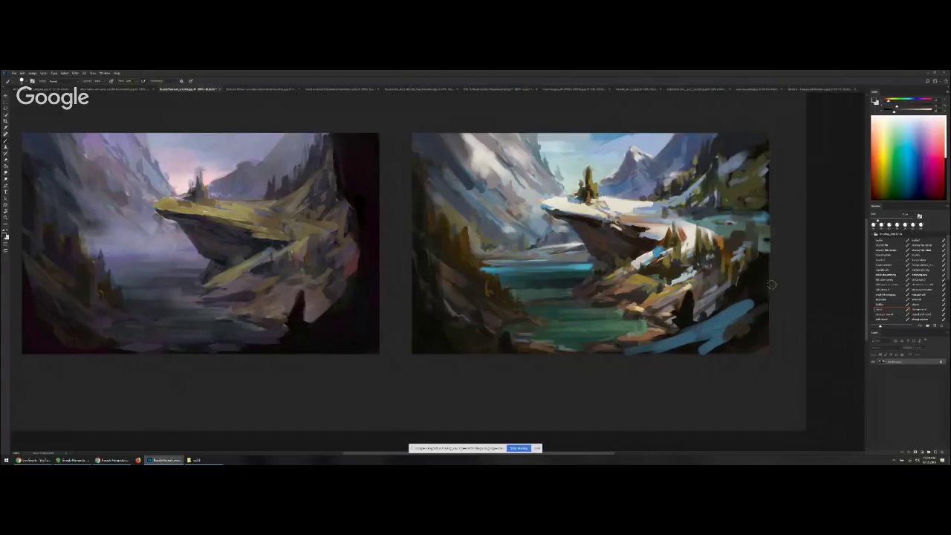
{"action": "mouse_move", "coordinate": [695, 337]}
{"action": "left_mouse_down"}
{"action": "mouse_move", "coordinate": [637, 352]}
{"action": "mouse_move", "coordinate": [669, 343]}
{"action": "mouse_move", "coordinate": [660, 352]}
{"action": "left_mouse_up"}
{"action": "mouse_move", "coordinate": [716, 317]}
{"action": "left_mouse_down"}
{"action": "mouse_move", "coordinate": [760, 302]}
{"action": "mouse_move", "coordinate": [755, 313]}
{"action": "left_mouse_up"}
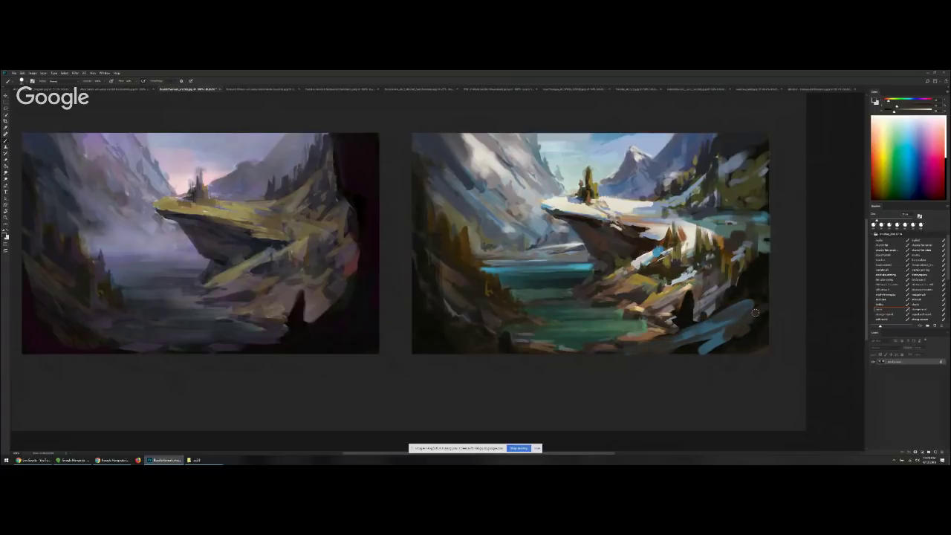
{"action": "left_click", "coordinate": [708, 329], "text": "alt"}
{"action": "left_click", "coordinate": [743, 255], "text": "alt"}
{"action": "left_click", "coordinate": [751, 291]}
{"action": "key", "text": "["}
{"action": "mouse_move", "coordinate": [664, 335]}
{"action": "left_mouse_down"}
{"action": "mouse_move", "coordinate": [641, 340]}
{"action": "mouse_move", "coordinate": [699, 336]}
{"action": "left_mouse_up"}
{"action": "left_click", "coordinate": [682, 333], "text": "alt"}
Enlarge the brush and blend the blue foreground patch into the surrounding shadow with a dark diagonal stroke
{"action": "key", "text": "["}
{"action": "key", "text": "]"}
{"action": "key", "text": "]"}
{"action": "key", "text": "]"}
{"action": "key", "text": "]"}
{"action": "key", "text": "]"}
{"action": "key", "text": "]"}
{"action": "key", "text": "]"}
{"action": "key", "text": "]"}
{"action": "mouse_move", "coordinate": [753, 305]}
{"action": "left_mouse_down"}
{"action": "mouse_move", "coordinate": [702, 335]}
{"action": "mouse_move", "coordinate": [756, 332]}
{"action": "mouse_move", "coordinate": [696, 352]}
{"action": "left_mouse_up"}
{"action": "left_click", "coordinate": [722, 323], "text": "alt"}
Reduce the brush, add sampled green and dark teal accents around the right foreground and hillside, and review both paintings
{"action": "key", "text": "["}
{"action": "key", "text": "["}
{"action": "key", "text": "["}
{"action": "key", "text": "["}
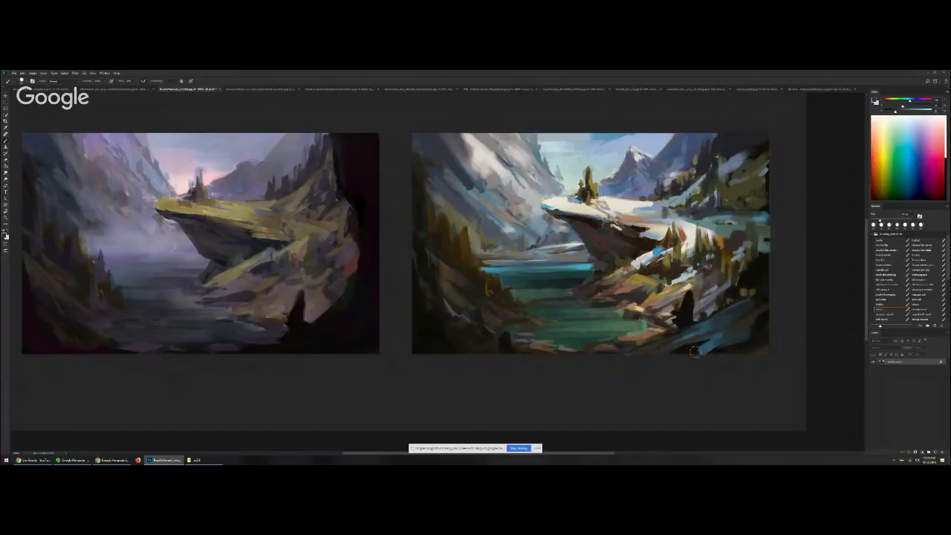
{"action": "left_click", "coordinate": [741, 295], "text": "alt"}
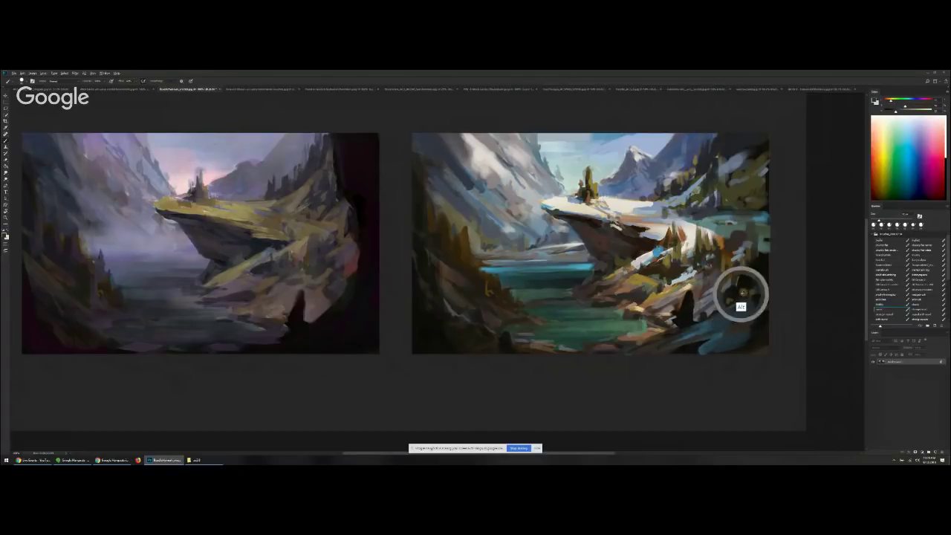
{"action": "left_click", "coordinate": [535, 324], "text": "alt"}
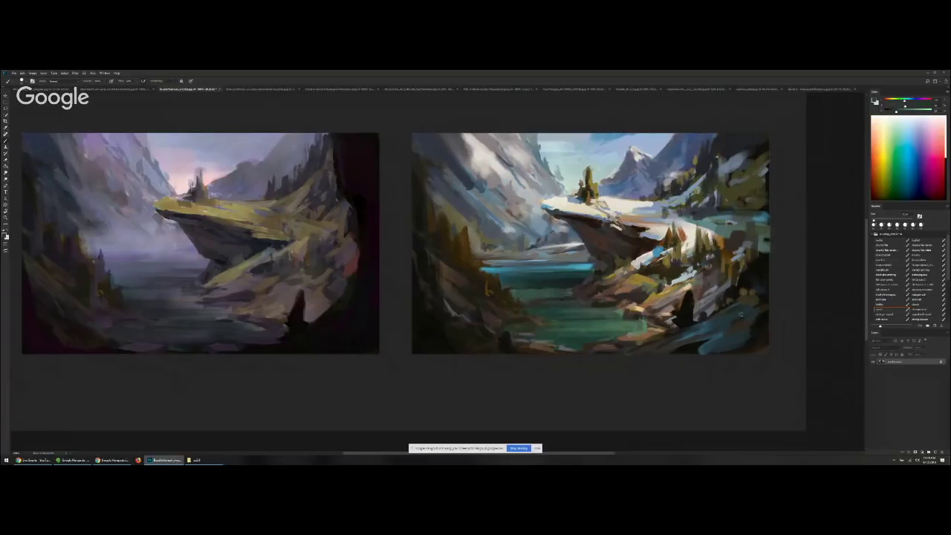
{"action": "mouse_move", "coordinate": [713, 224]}
{"action": "left_mouse_down"}
{"action": "mouse_move", "coordinate": [681, 218]}
{"action": "mouse_move", "coordinate": [731, 218]}
{"action": "left_mouse_up"}
{"action": "key", "text": "alt"}
{"action": "scroll", "coordinate": [739, 236], "scroll_direction": "down", "scroll_amount": 2}
{"action": "scroll", "coordinate": [739, 235], "scroll_direction": "down", "scroll_amount": 1}
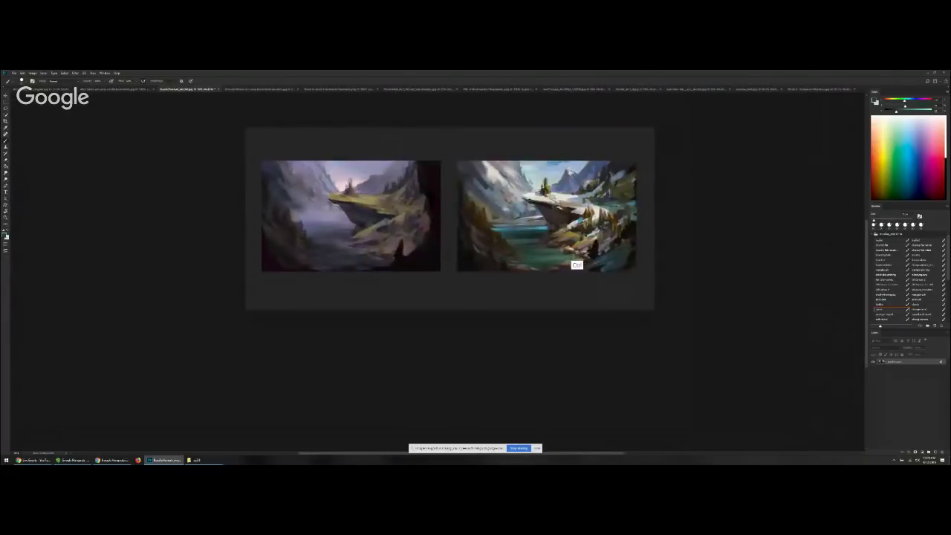
{"action": "scroll", "coordinate": [576, 254], "scroll_direction": "up", "scroll_amount": 1}
{"action": "key", "text": "ctrl+plus"}
{"action": "left_click_drag", "start_coordinate": [599, 294], "coordinate": [481, 262]}
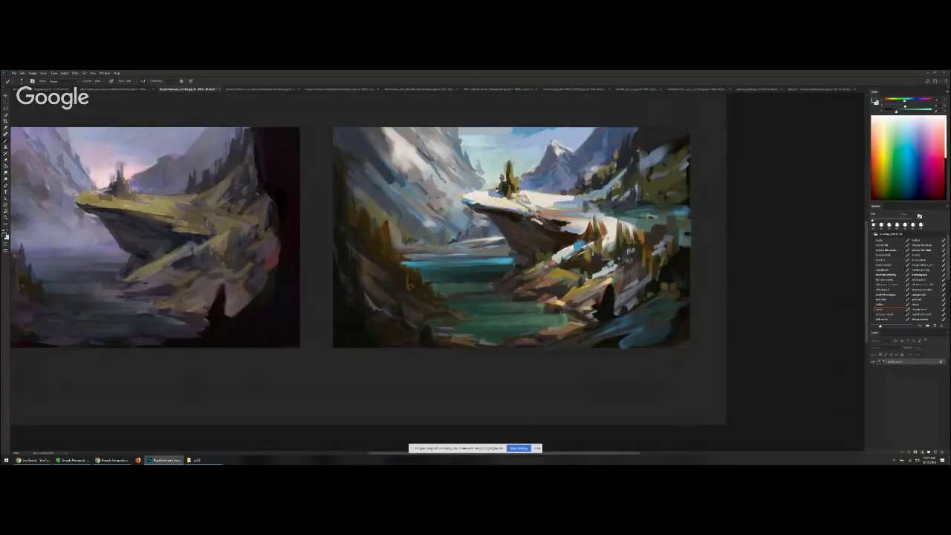
Sample the shaded rock colour, trace across the sunlit painting's snowy ledge, and undo the stroke
{"action": "left_click_drag", "start_coordinate": [547, 250], "coordinate": [564, 256]}
{"action": "left_click", "coordinate": [565, 254], "text": "alt"}
{"action": "left_click_drag", "start_coordinate": [462, 198], "coordinate": [625, 195]}
{"action": "key", "text": "ctrl+z"}
Sample the yellow-green of the misty painting's ledge and paint light patches on its lower-right rocks
{"action": "key", "text": "alt"}
{"action": "scroll", "coordinate": [515, 297], "scroll_direction": "down", "scroll_amount": 4}
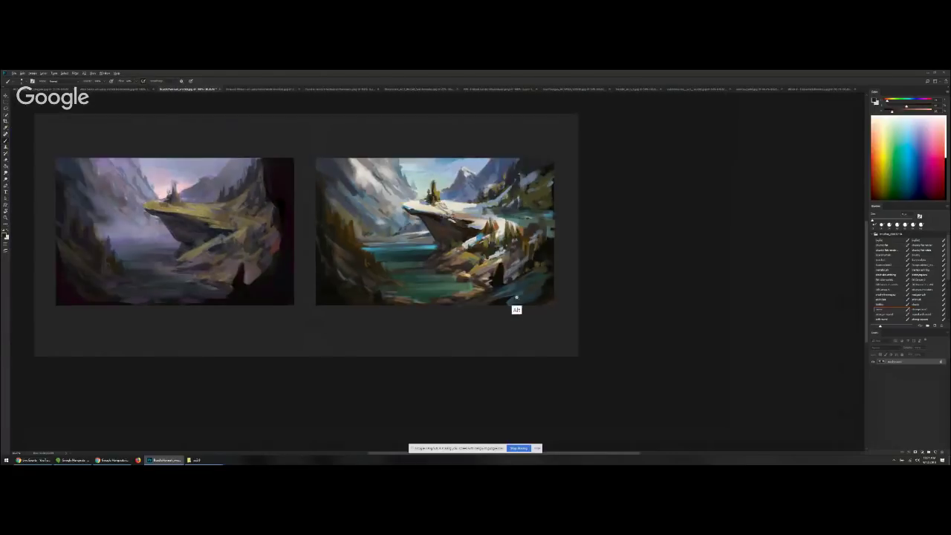
{"action": "scroll", "coordinate": [501, 263], "scroll_direction": "up", "scroll_amount": 1}
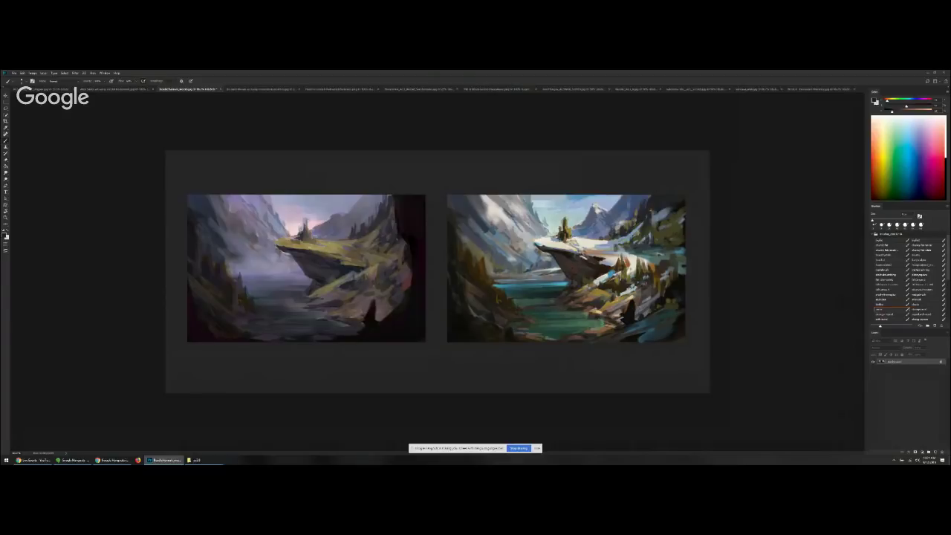
{"action": "key", "text": "ctrl+plus"}
{"action": "left_click_drag", "start_coordinate": [339, 278], "coordinate": [409, 258]}
{"action": "left_click", "coordinate": [278, 177], "text": "alt"}
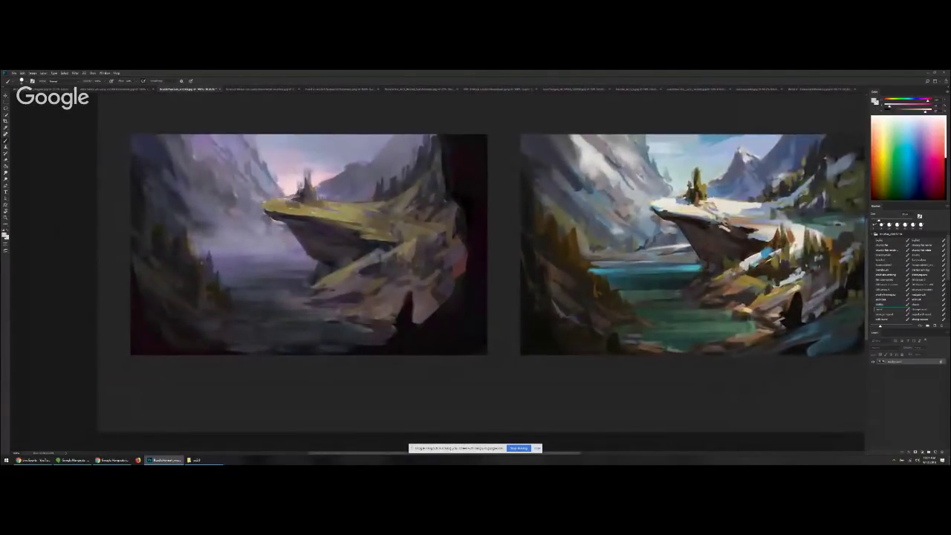
{"action": "left_click", "coordinate": [344, 219], "text": "alt"}
{"action": "left_click_drag", "start_coordinate": [447, 298], "coordinate": [362, 313]}
{"action": "key", "text": "]"}
{"action": "left_click", "coordinate": [426, 302]}
{"action": "key", "text": "["}
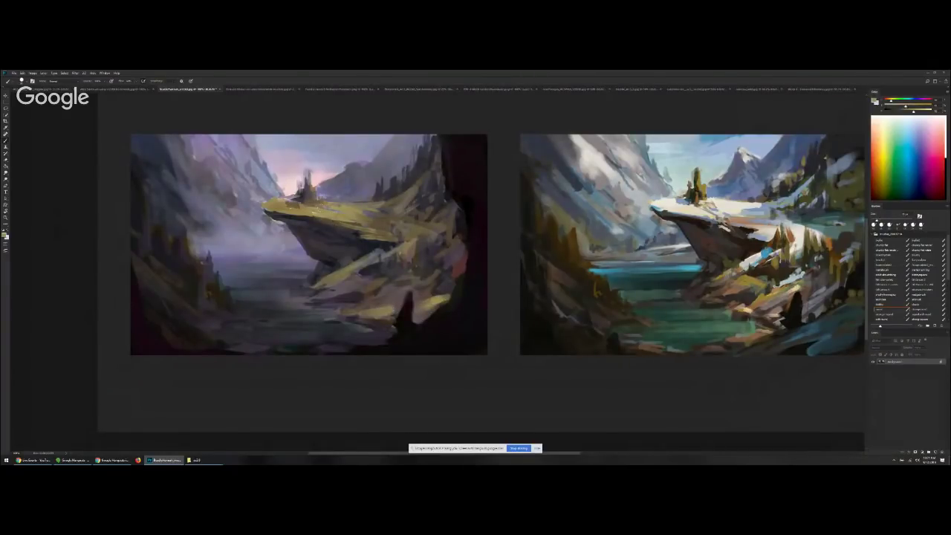
Try strokes across the misty painting's cliff and ledge, and undo them
{"action": "mouse_move", "coordinate": [370, 182]}
{"action": "left_mouse_down"}
{"action": "mouse_move", "coordinate": [410, 224]}
{"action": "mouse_move", "coordinate": [330, 247]}
{"action": "left_mouse_up"}
{"action": "key", "text": "ctrl+z"}
{"action": "left_click", "coordinate": [293, 217], "text": "alt"}
{"action": "mouse_move", "coordinate": [302, 217]}
{"action": "left_mouse_down"}
{"action": "mouse_move", "coordinate": [268, 211]}
{"action": "mouse_move", "coordinate": [342, 219]}
{"action": "left_mouse_up"}
{"action": "key", "text": "ctrl+z"}
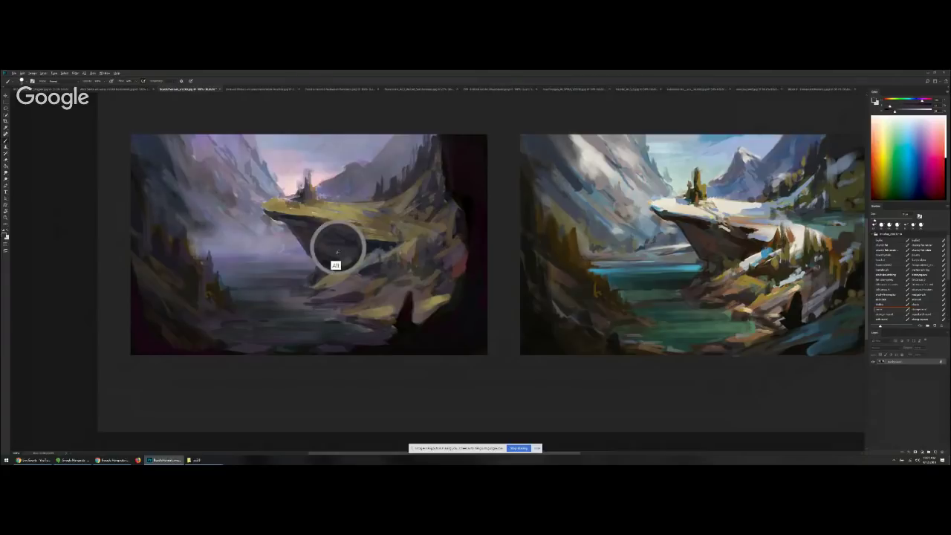
Paint a reddish tone on the misty cliff's shaded underside and add pale mist and reflection strokes over its lake
{"action": "left_click_drag", "start_coordinate": [308, 241], "coordinate": [336, 244]}
{"action": "left_click", "coordinate": [227, 236], "text": "alt"}
{"action": "key", "text": "["}
{"action": "mouse_move", "coordinate": [232, 236]}
{"action": "left_mouse_down"}
{"action": "mouse_move", "coordinate": [214, 237]}
{"action": "mouse_move", "coordinate": [232, 227]}
{"action": "mouse_move", "coordinate": [308, 253]}
{"action": "left_mouse_up"}
{"action": "left_click", "coordinate": [293, 182], "text": "alt"}
{"action": "mouse_move", "coordinate": [224, 259]}
{"action": "left_mouse_down"}
{"action": "mouse_move", "coordinate": [290, 308]}
{"action": "mouse_move", "coordinate": [290, 323]}
{"action": "mouse_move", "coordinate": [286, 272]}
{"action": "mouse_move", "coordinate": [299, 316]}
{"action": "mouse_move", "coordinate": [281, 158]}
{"action": "mouse_move", "coordinate": [274, 327]}
{"action": "left_mouse_up"}
Sample pale lavender from the misty sky, reduce the brush, and add thin light streaks across the lake
{"action": "left_click", "coordinate": [285, 177], "text": "alt"}
{"action": "left_click", "coordinate": [280, 159], "text": "alt"}
{"action": "key", "text": "["}
{"action": "key", "text": "["}
{"action": "key", "text": "["}
{"action": "key", "text": "["}
{"action": "mouse_move", "coordinate": [237, 280]}
{"action": "left_mouse_down"}
{"action": "mouse_move", "coordinate": [307, 281]}
{"action": "mouse_move", "coordinate": [280, 264]}
{"action": "mouse_move", "coordinate": [263, 267]}
{"action": "left_mouse_up"}
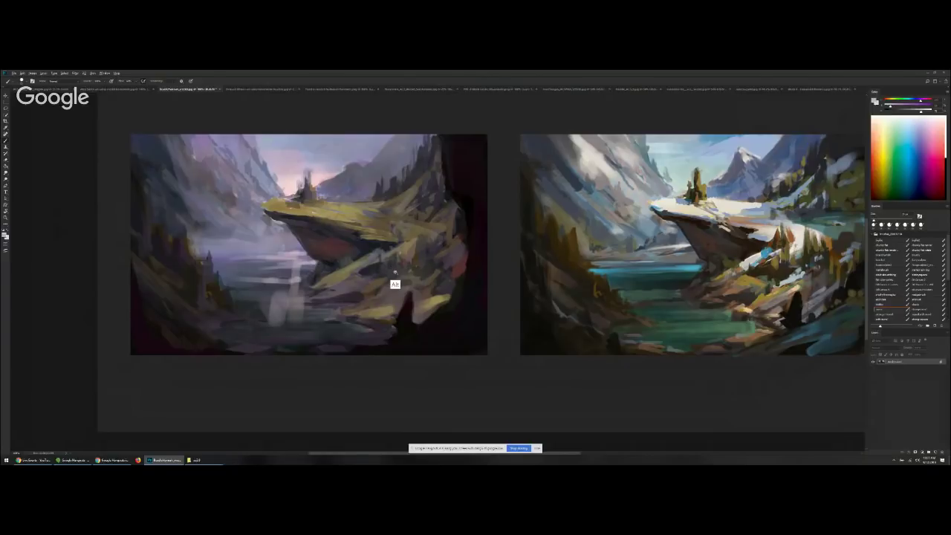
Compare the two cliff paintings at a small scale, and switch to the document pairing a green valley painting with its snowy version
{"action": "scroll", "coordinate": [394, 275], "scroll_direction": "down", "scroll_amount": 1}
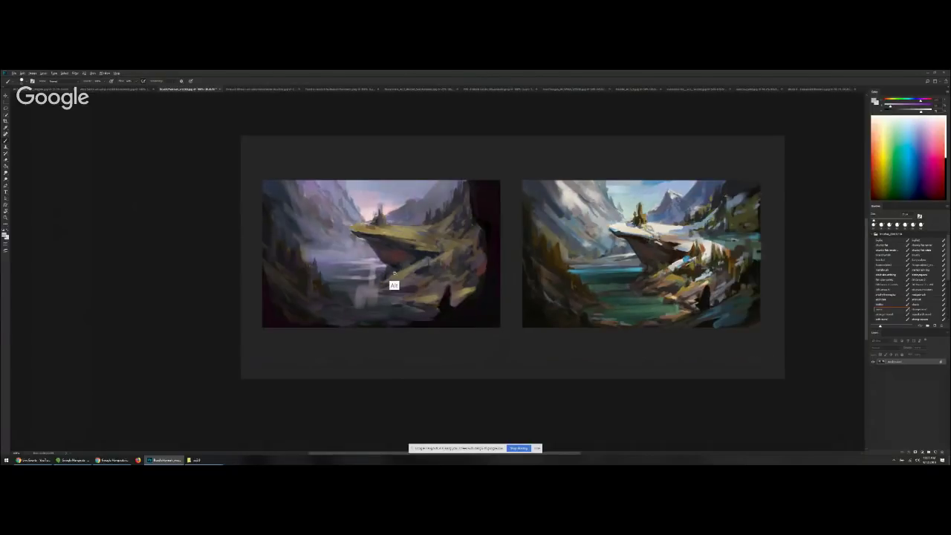
{"action": "scroll", "coordinate": [394, 275], "scroll_direction": "down", "scroll_amount": 1}
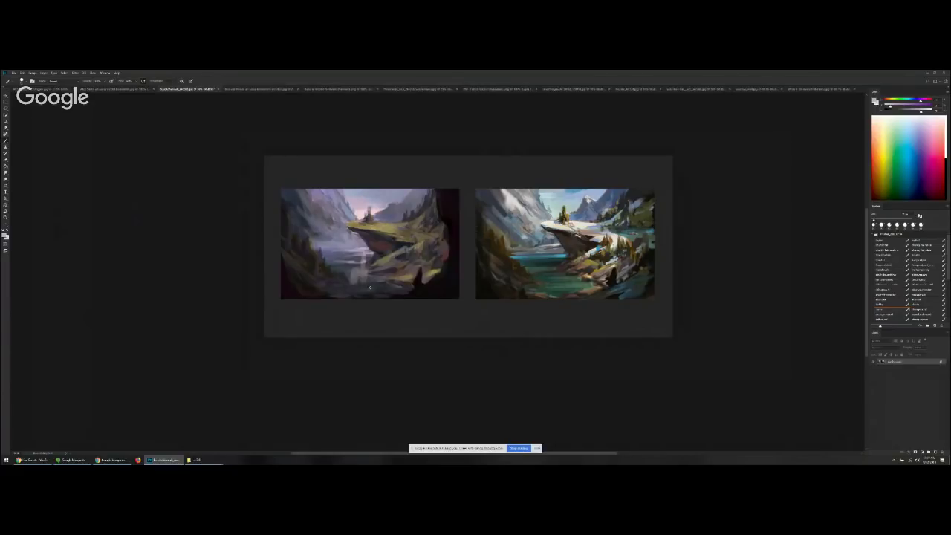
{"action": "key", "text": "ctrl"}
{"action": "key", "text": "ctrl+Tab"}
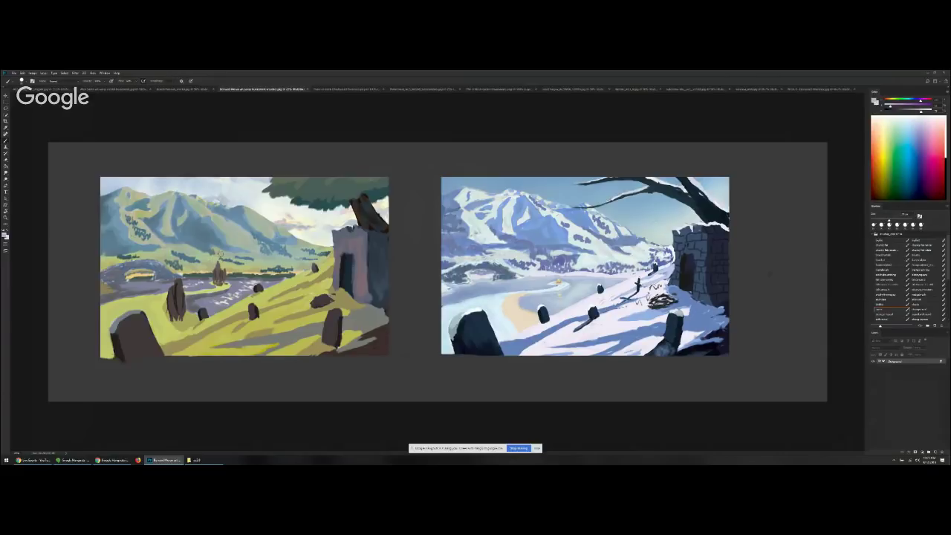
{"action": "left_click", "coordinate": [238, 264], "text": "ctrl"}
{"action": "left_click_drag", "start_coordinate": [241, 259], "coordinate": [457, 254]}
Enlarge the brush, try a broad stroke across the green valley's mountain and sky, and undo it
{"action": "key", "text": "bracketright"}
{"action": "key", "text": "bracketright"}
{"action": "key", "text": "bracketright"}
{"action": "key", "text": "bracketright"}
{"action": "key", "text": "bracketright"}
{"action": "key", "text": "bracketright"}
{"action": "key", "text": "bracketright"}
{"action": "key", "text": "bracketright"}
{"action": "mouse_move", "coordinate": [380, 192]}
{"action": "left_mouse_down"}
{"action": "mouse_move", "coordinate": [415, 205]}
{"action": "mouse_move", "coordinate": [400, 222]}
{"action": "mouse_move", "coordinate": [404, 199]}
{"action": "mouse_move", "coordinate": [424, 216]}
{"action": "mouse_move", "coordinate": [510, 225]}
{"action": "mouse_move", "coordinate": [467, 206]}
{"action": "left_mouse_up"}
{"action": "key", "text": "ctrl+alt+z"}
Sample the mountain's slate blue and paint it with a large brush over the yellow-green streaks on the green valley's left peaks
{"action": "left_click", "coordinate": [398, 225], "text": "alt"}
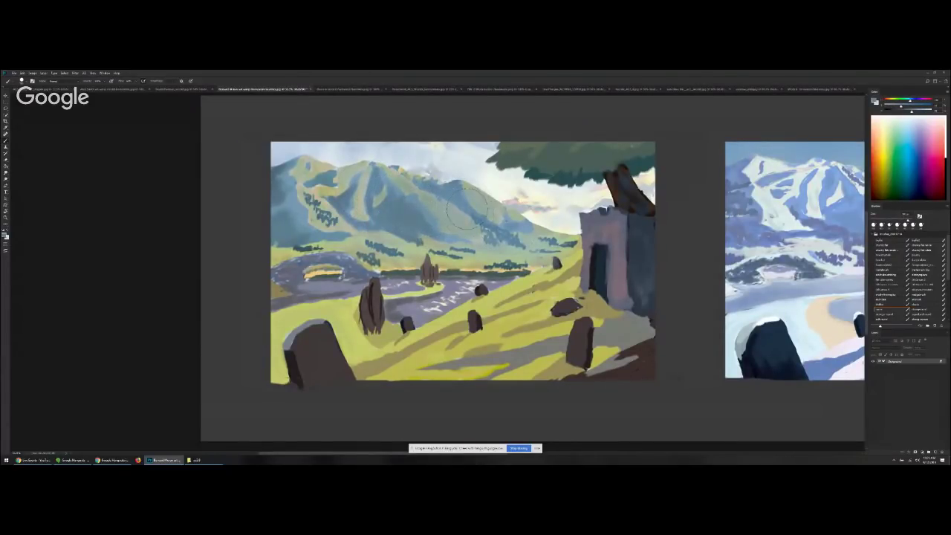
{"action": "key", "text": "bracketleft"}
{"action": "key", "text": "bracketleft"}
{"action": "key", "text": "bracketleft"}
{"action": "key", "text": "bracketleft"}
{"action": "key", "text": "bracketleft"}
{"action": "key", "text": "bracketleft"}
{"action": "key", "text": "bracketleft"}
{"action": "key", "text": "bracketright"}
{"action": "key", "text": "bracketright"}
{"action": "key", "text": "bracketright"}
{"action": "key", "text": "bracketright"}
{"action": "key", "text": "bracketright"}
{"action": "key", "text": "bracketright"}
{"action": "key", "text": "bracketright"}
{"action": "mouse_move", "coordinate": [301, 192]}
{"action": "left_mouse_down"}
{"action": "mouse_move", "coordinate": [340, 218]}
{"action": "mouse_move", "coordinate": [363, 216]}
{"action": "left_mouse_up"}
{"action": "mouse_move", "coordinate": [336, 179]}
{"action": "left_mouse_down"}
{"action": "mouse_move", "coordinate": [364, 178]}
{"action": "mouse_move", "coordinate": [338, 179]}
{"action": "mouse_move", "coordinate": [363, 168]}
{"action": "mouse_move", "coordinate": [396, 188]}
{"action": "mouse_move", "coordinate": [379, 170]}
{"action": "mouse_move", "coordinate": [429, 193]}
{"action": "mouse_move", "coordinate": [410, 172]}
{"action": "left_mouse_up"}
Reduce the brush, resample the mountain's blue, and soften the remaining light streaks on the left mountain
{"action": "key", "text": "bracketleft"}
{"action": "key", "text": "bracketleft"}
{"action": "key", "text": "bracketleft"}
{"action": "mouse_move", "coordinate": [407, 210]}
{"action": "left_mouse_down", "text": "alt"}
{"action": "mouse_move", "coordinate": [401, 177]}
{"action": "mouse_move", "coordinate": [403, 208]}
{"action": "mouse_move", "coordinate": [301, 202]}
{"action": "mouse_move", "coordinate": [326, 164]}
{"action": "mouse_move", "coordinate": [338, 179]}
{"action": "mouse_move", "coordinate": [296, 200]}
{"action": "left_mouse_up", "text": "alt"}
{"action": "left_click", "coordinate": [396, 226], "text": "alt"}
{"action": "key", "text": "bracketright"}
{"action": "key", "text": "bracketright"}
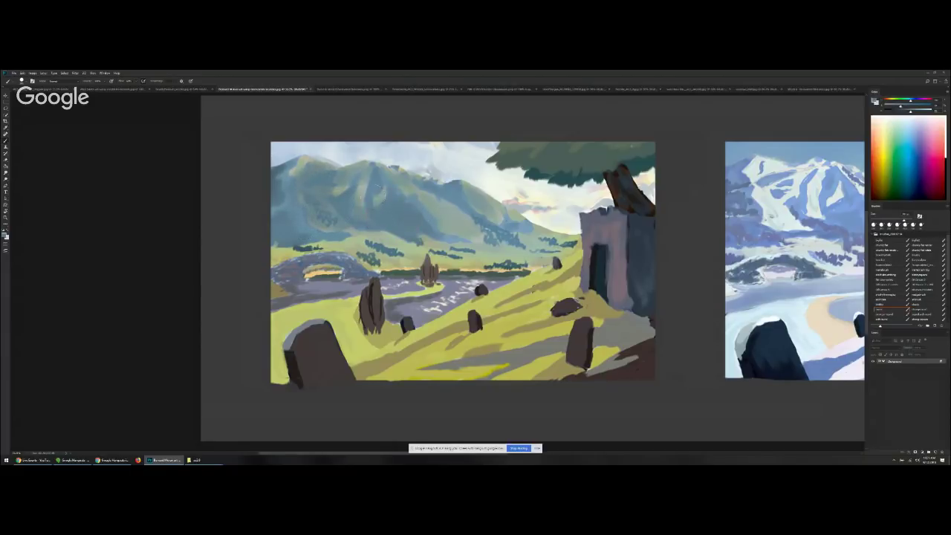
{"action": "left_click_drag", "start_coordinate": [359, 205], "coordinate": [364, 196]}
Sample blue-green tones from the mountain and repaint the ridge edges of the two left peaks
{"action": "left_click", "coordinate": [371, 201], "text": "alt"}
{"action": "key", "text": "bracketright"}
{"action": "key", "text": "bracketright"}
{"action": "key", "text": "bracketright"}
{"action": "left_click_drag", "start_coordinate": [306, 159], "coordinate": [286, 176]}
{"action": "left_click", "coordinate": [298, 186], "text": "alt"}
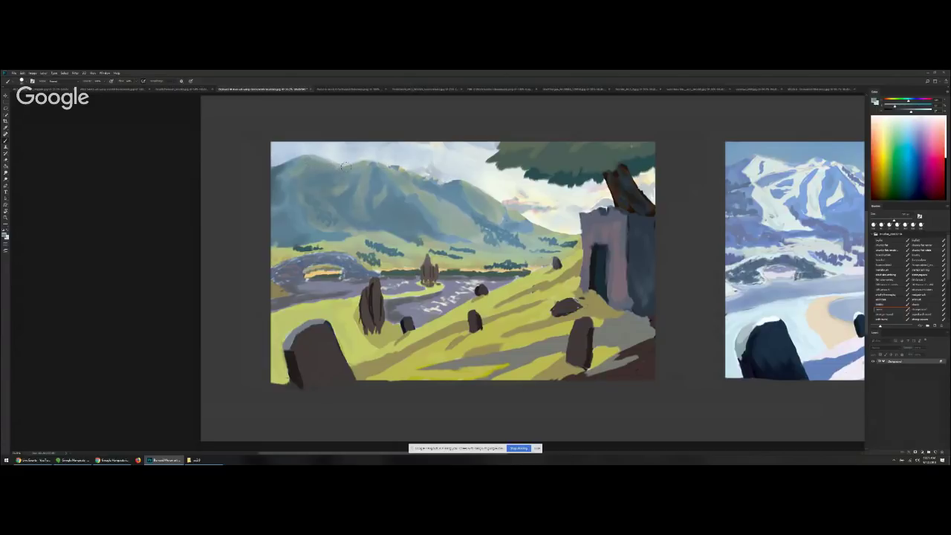
{"action": "left_click_drag", "start_coordinate": [396, 169], "coordinate": [410, 174]}
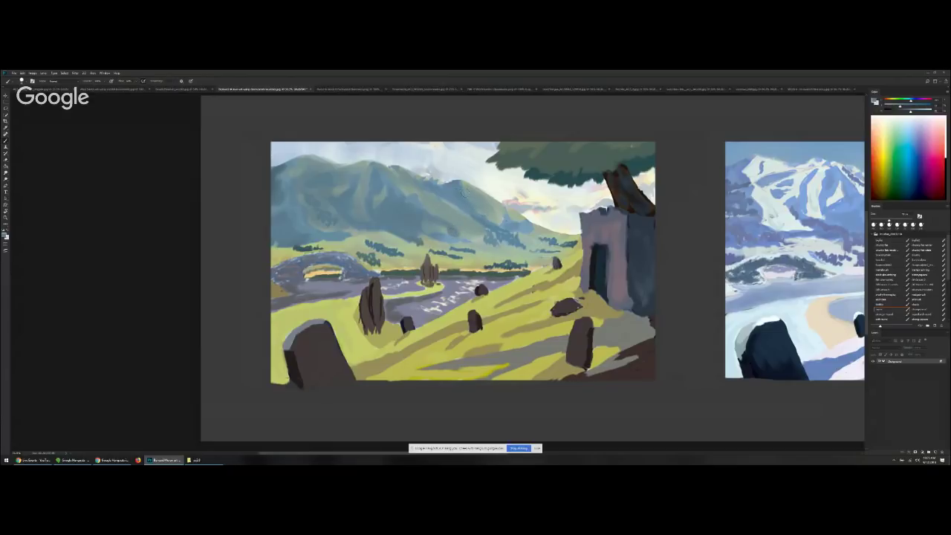
Sample slate blues and blend the slopes and ridge of the right-hand mountain in the green painting
{"action": "left_click", "coordinate": [471, 211], "text": "alt"}
{"action": "key", "text": "["}
{"action": "left_click", "coordinate": [451, 196], "text": "alt"}
{"action": "left_click", "coordinate": [443, 239], "text": "alt"}
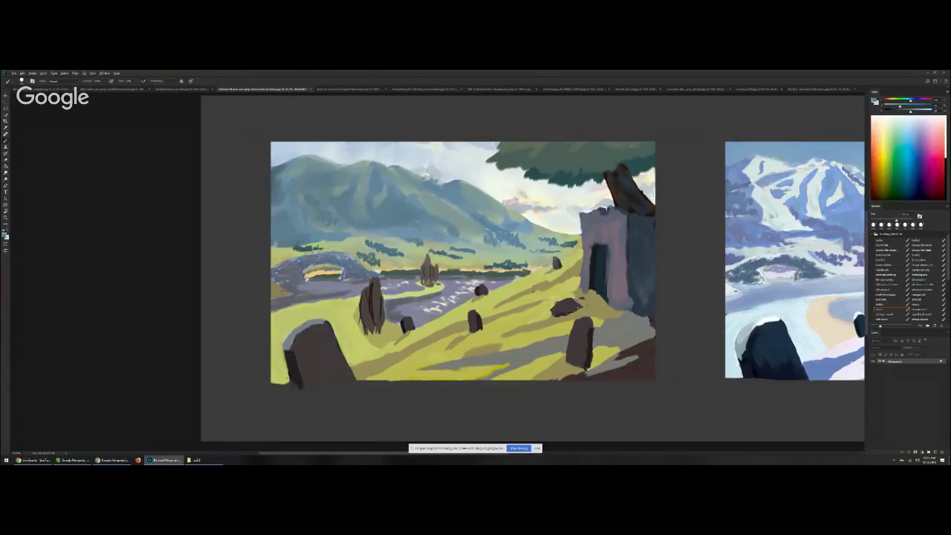
{"action": "left_click", "coordinate": [408, 231], "text": "alt"}
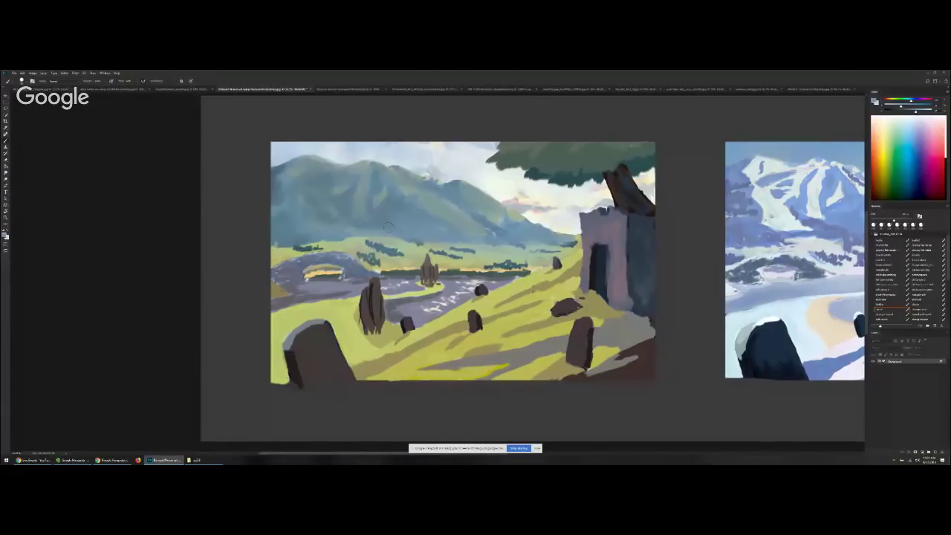
{"action": "left_click_drag", "start_coordinate": [364, 223], "coordinate": [398, 207]}
{"action": "left_click", "coordinate": [433, 185], "text": "alt"}
{"action": "left_click_drag", "start_coordinate": [425, 171], "coordinate": [450, 179]}
Sample tones from the mountain foot and valley floor, and paint soft haze bands along the base of the mountains
{"action": "key", "text": "bracketleft"}
{"action": "left_click", "coordinate": [500, 227], "text": "alt"}
{"action": "left_click", "coordinate": [500, 227], "text": "alt"}
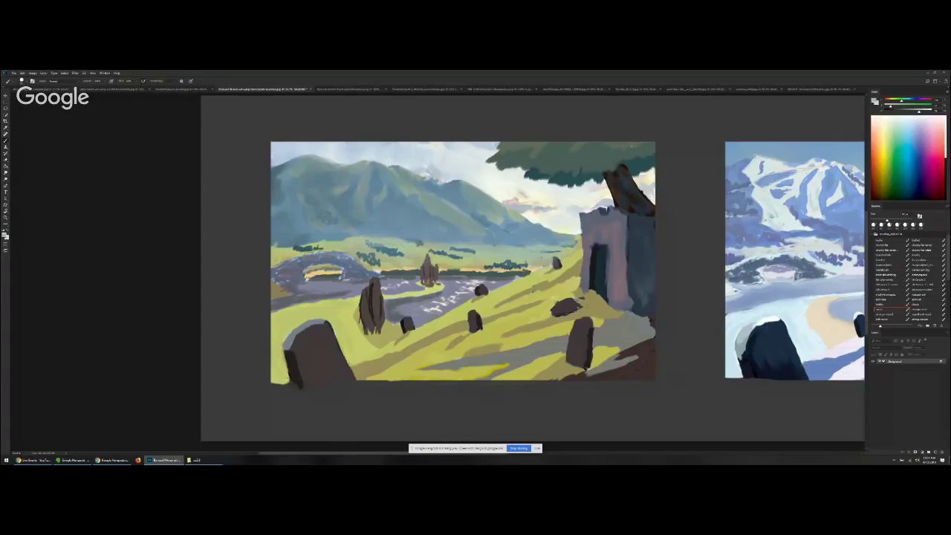
{"action": "left_click", "coordinate": [418, 253], "text": "alt"}
{"action": "key", "text": "["}
{"action": "key", "text": "["}
{"action": "mouse_move", "coordinate": [435, 245]}
{"action": "left_mouse_down"}
{"action": "mouse_move", "coordinate": [495, 253]}
{"action": "mouse_move", "coordinate": [450, 249]}
{"action": "left_mouse_up"}
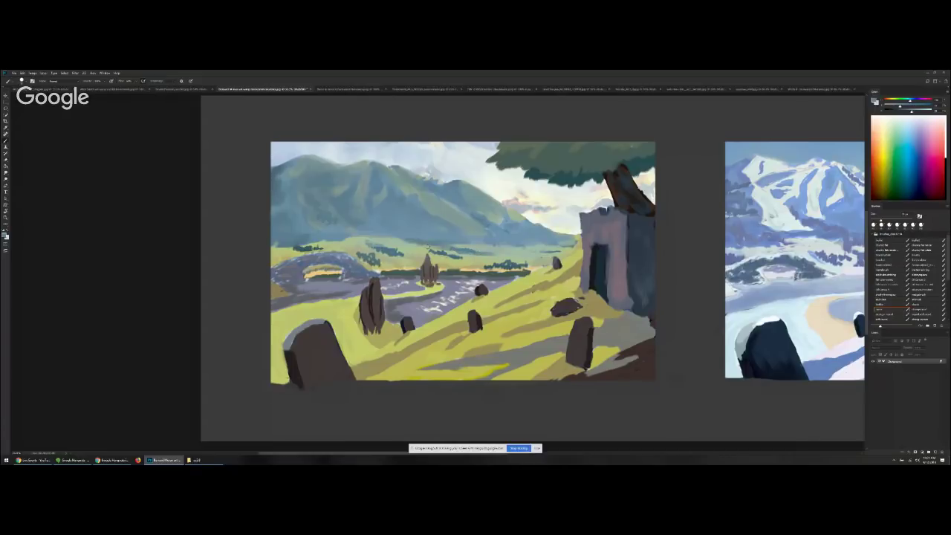
{"action": "mouse_move", "coordinate": [373, 244]}
{"action": "left_mouse_down"}
{"action": "mouse_move", "coordinate": [407, 244]}
{"action": "mouse_move", "coordinate": [359, 244]}
{"action": "left_mouse_up"}
{"action": "left_click_drag", "start_coordinate": [385, 250], "coordinate": [495, 249]}
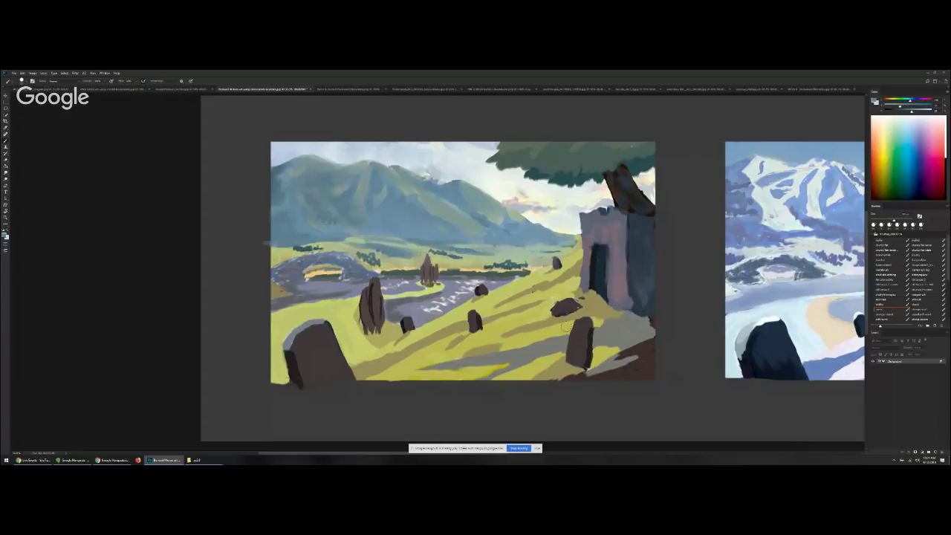
Mix a cooler green from the hillside colour and paint it over the slope below the tower and around its small rock
{"action": "left_click_drag", "start_coordinate": [564, 305], "coordinate": [582, 303]}
{"action": "left_click", "coordinate": [577, 269], "text": "alt"}
{"action": "left_click", "coordinate": [904, 101]}
{"action": "key", "text": "["}
{"action": "key", "text": "["}
{"action": "left_click", "coordinate": [549, 281]}
{"action": "left_click", "coordinate": [907, 110]}
{"action": "left_click_drag", "start_coordinate": [567, 276], "coordinate": [577, 268]}
{"action": "key", "text": "["}
{"action": "left_click_drag", "start_coordinate": [907, 111], "coordinate": [913, 112]}
{"action": "left_click_drag", "start_coordinate": [574, 271], "coordinate": [562, 278]}
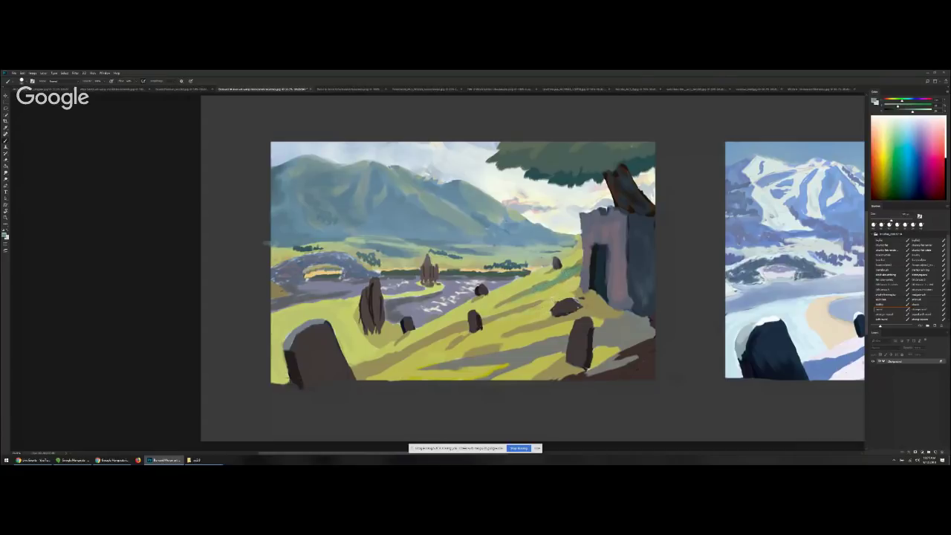
{"action": "mouse_move", "coordinate": [554, 312]}
{"action": "left_mouse_down"}
{"action": "mouse_move", "coordinate": [578, 308]}
{"action": "mouse_move", "coordinate": [558, 294]}
{"action": "mouse_move", "coordinate": [576, 278]}
{"action": "left_mouse_up"}
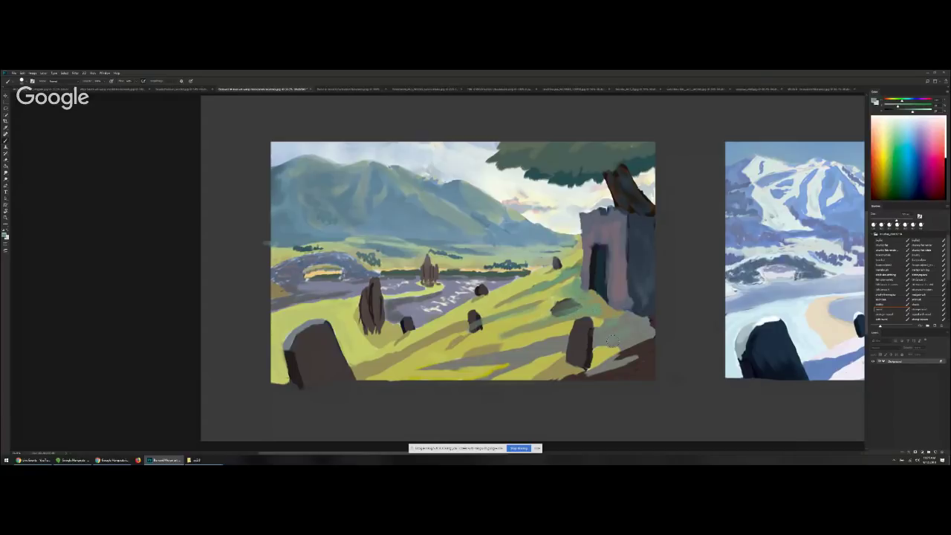
Sample the hillside's shadow colour, paint muted green over its shadow bands, and undo the last oversized stroke
{"action": "left_click", "coordinate": [487, 353], "text": "alt"}
{"action": "mouse_move", "coordinate": [476, 342]}
{"action": "left_mouse_down"}
{"action": "mouse_move", "coordinate": [498, 335]}
{"action": "mouse_move", "coordinate": [484, 331]}
{"action": "mouse_move", "coordinate": [504, 317]}
{"action": "mouse_move", "coordinate": [496, 331]}
{"action": "mouse_move", "coordinate": [519, 345]}
{"action": "left_mouse_up"}
{"action": "left_click", "coordinate": [536, 349], "text": "alt"}
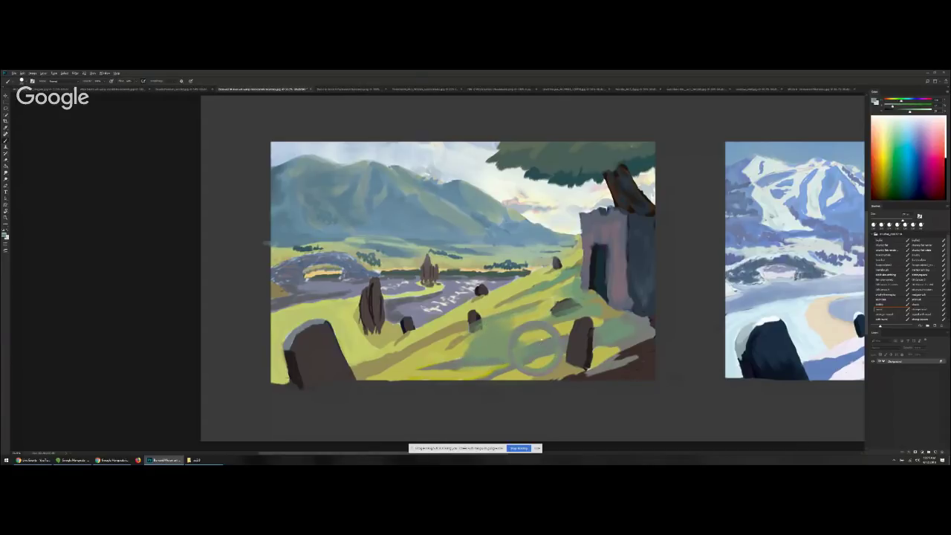
{"action": "mouse_move", "coordinate": [492, 325]}
{"action": "left_mouse_down"}
{"action": "mouse_move", "coordinate": [446, 358]}
{"action": "mouse_move", "coordinate": [505, 320]}
{"action": "mouse_move", "coordinate": [532, 319]}
{"action": "left_mouse_up"}
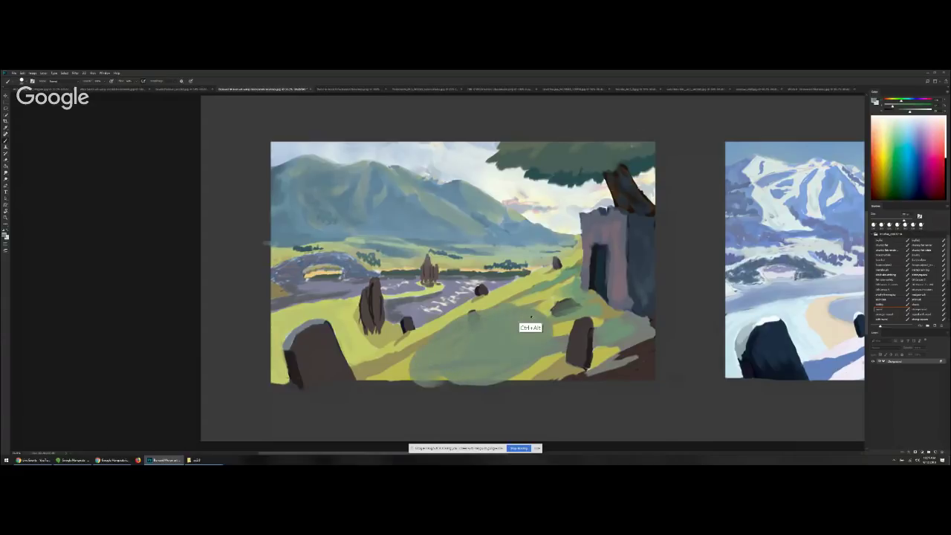
{"action": "key", "text": "ctrl+alt+z"}
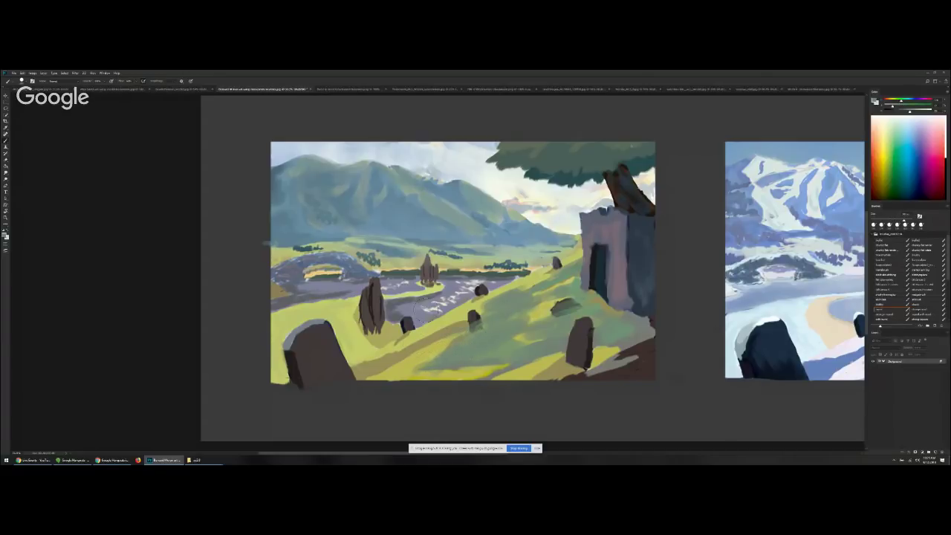
Sample blue from the mountain foot and paint over the white sparkles on the river with a smaller brush
{"action": "left_click", "coordinate": [415, 242], "text": "alt"}
{"action": "key", "text": "["}
{"action": "mouse_move", "coordinate": [462, 292]}
{"action": "left_mouse_down"}
{"action": "mouse_move", "coordinate": [428, 307]}
{"action": "mouse_move", "coordinate": [487, 283]}
{"action": "left_mouse_up"}
{"action": "key", "text": "["}
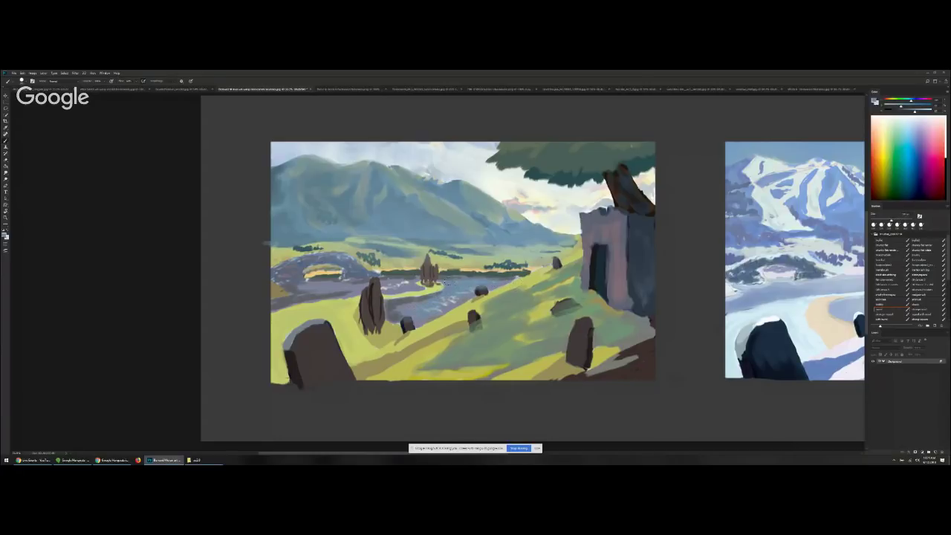
Undo a test stroke in the sky, and soften the tree line on the river's far shore with sampled valley tones
{"action": "left_click_drag", "start_coordinate": [431, 146], "coordinate": [483, 149]}
{"action": "key", "text": "ctrl+z"}
{"action": "left_click", "coordinate": [488, 157], "text": "alt"}
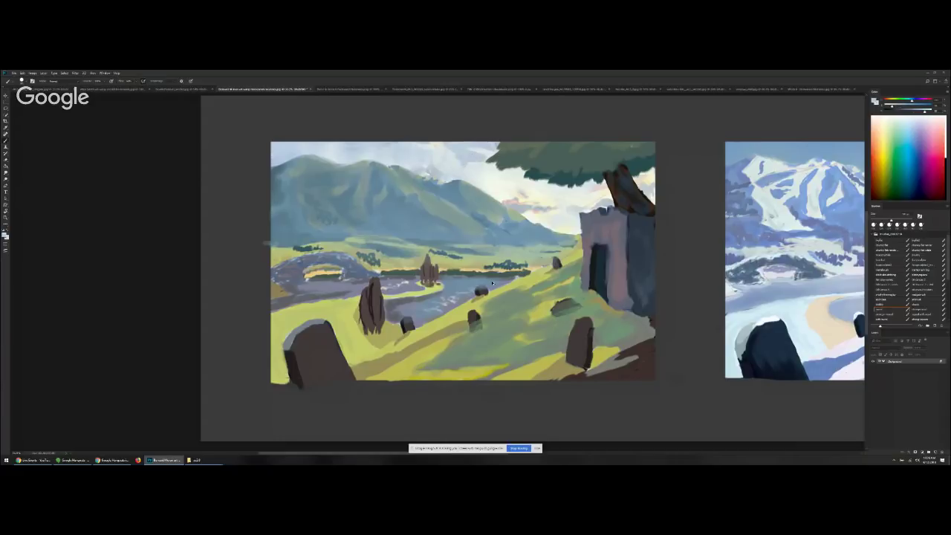
{"action": "left_click", "coordinate": [467, 257], "text": "alt"}
{"action": "left_click", "coordinate": [449, 299], "text": "alt"}
{"action": "mouse_move", "coordinate": [446, 274]}
{"action": "left_mouse_down"}
{"action": "mouse_move", "coordinate": [503, 275]}
{"action": "mouse_move", "coordinate": [467, 272]}
{"action": "left_mouse_up"}
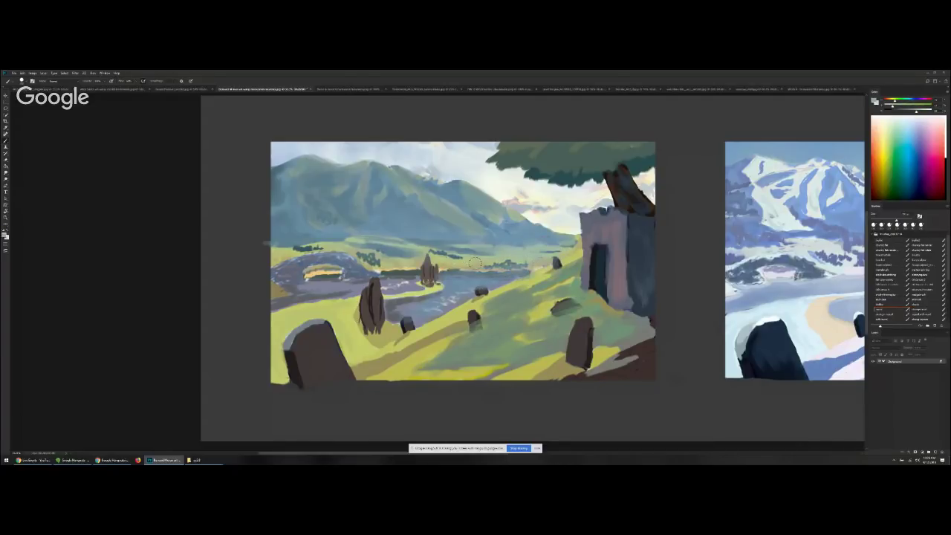
Simplify the outcrop in the river into one brown shape, and repaint the water and bank near the bridge in muted purple-blue
{"action": "key", "text": "["}
{"action": "mouse_move", "coordinate": [382, 274]}
{"action": "left_mouse_down"}
{"action": "mouse_move", "coordinate": [421, 272]}
{"action": "mouse_move", "coordinate": [370, 277]}
{"action": "mouse_move", "coordinate": [437, 284]}
{"action": "left_mouse_up"}
{"action": "left_click", "coordinate": [428, 285], "text": "alt"}
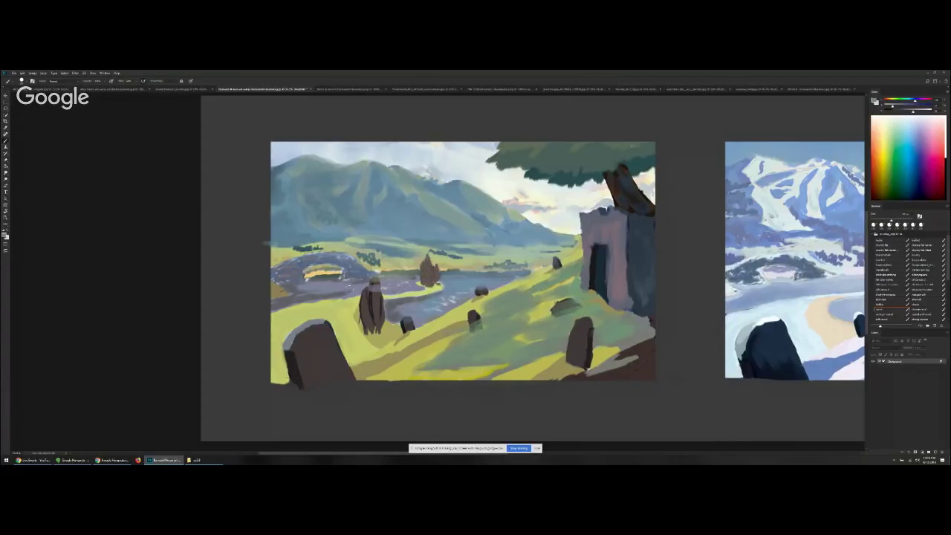
{"action": "left_click", "coordinate": [354, 285], "text": "alt"}
{"action": "left_click", "coordinate": [354, 280], "text": "alt"}
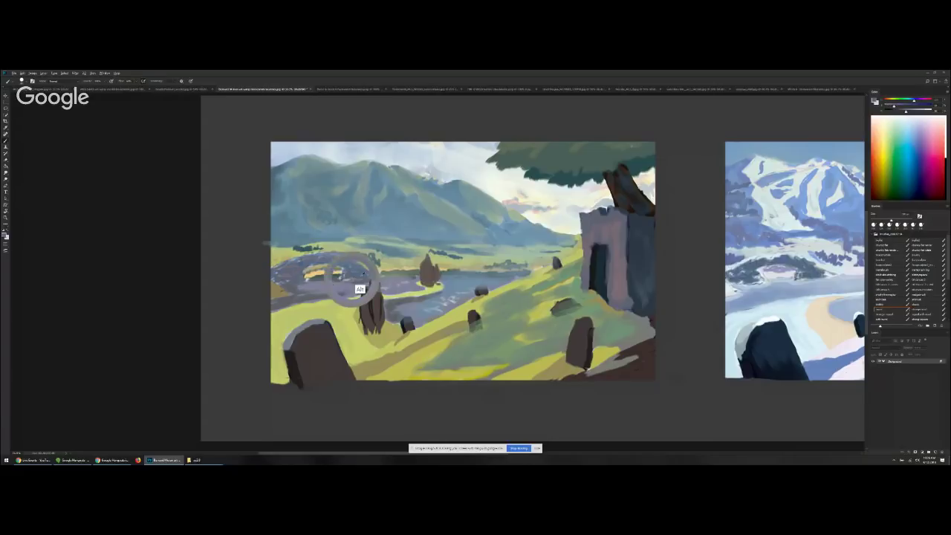
{"action": "key", "text": "]"}
{"action": "mouse_move", "coordinate": [347, 281]}
{"action": "left_mouse_down"}
{"action": "mouse_move", "coordinate": [315, 279]}
{"action": "mouse_move", "coordinate": [307, 290]}
{"action": "left_mouse_up"}
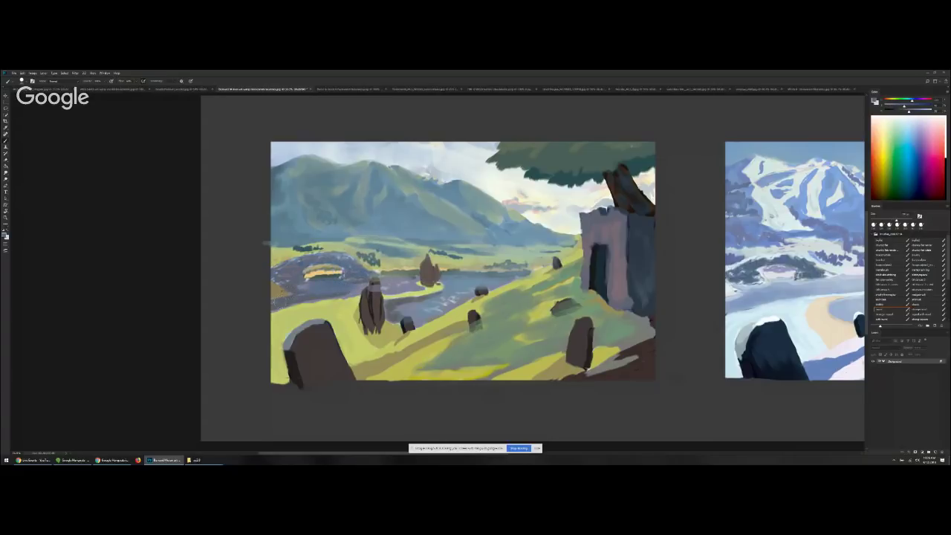
Sample a grey-blue and use a small brush to tint the river's outcrop and the water beside it
{"action": "left_click", "coordinate": [310, 267], "text": "alt"}
{"action": "key", "text": "["}
{"action": "key", "text": "["}
{"action": "key", "text": "["}
{"action": "key", "text": "["}
{"action": "key", "text": "["}
{"action": "mouse_move", "coordinate": [386, 289]}
{"action": "left_mouse_down"}
{"action": "mouse_move", "coordinate": [374, 303]}
{"action": "mouse_move", "coordinate": [431, 272]}
{"action": "mouse_move", "coordinate": [430, 283]}
{"action": "mouse_move", "coordinate": [461, 275]}
{"action": "mouse_move", "coordinate": [429, 272]}
{"action": "mouse_move", "coordinate": [433, 283]}
{"action": "left_mouse_up"}
{"action": "key", "text": "]"}
{"action": "key", "text": "]"}
{"action": "left_click", "coordinate": [429, 274], "text": "alt"}
{"action": "key", "text": "["}
{"action": "key", "text": "["}
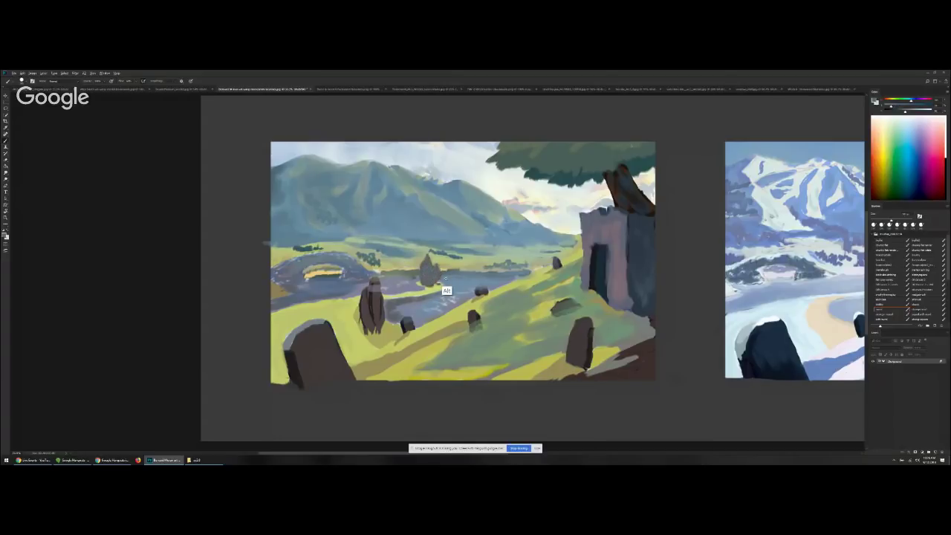
Sample a light yellow-green from the valley floor and paint over the dark trees at its far left
{"action": "scroll", "coordinate": [446, 278], "scroll_direction": "down", "scroll_amount": 1}
{"action": "scroll", "coordinate": [447, 278], "scroll_direction": "down", "scroll_amount": 2}
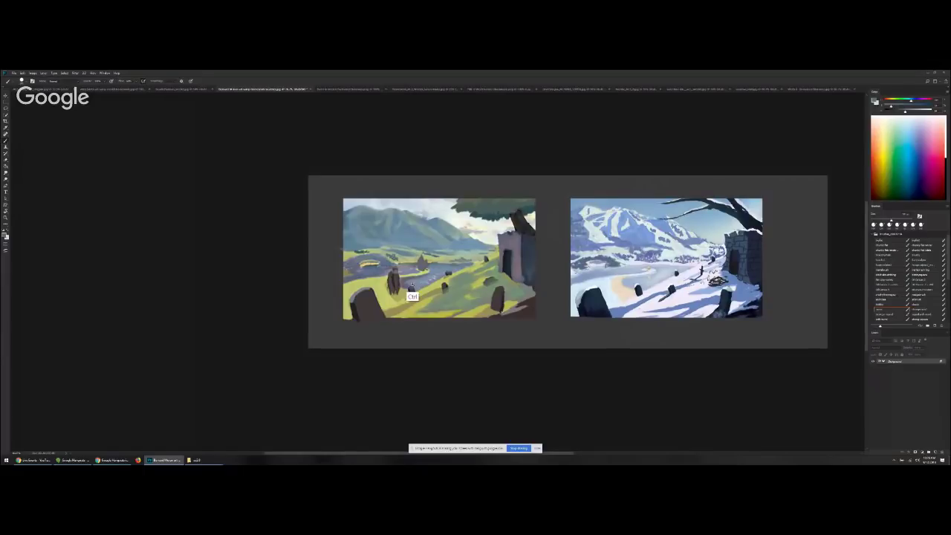
{"action": "scroll", "coordinate": [410, 290], "scroll_direction": "up", "scroll_amount": 1}
{"action": "left_click_drag", "start_coordinate": [388, 246], "coordinate": [176, 268]}
{"action": "left_click", "coordinate": [177, 267], "text": "alt"}
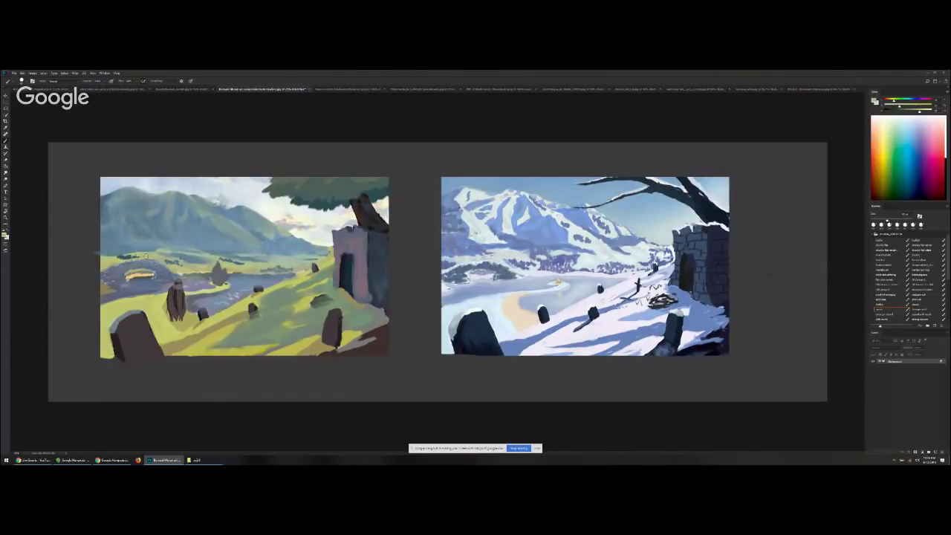
{"action": "key", "text": "["}
{"action": "left_click_drag", "start_coordinate": [116, 258], "coordinate": [137, 259]}
Sample blues from the green painting's mountain, add a soft stroke along its base, and compare both paintings at a smaller scale
{"action": "left_click", "coordinate": [242, 251], "text": "alt"}
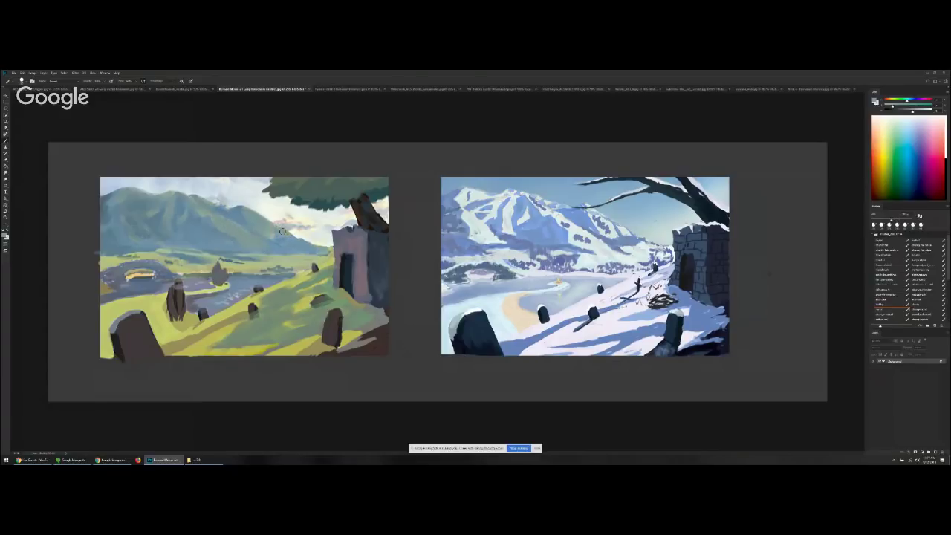
{"action": "left_click", "coordinate": [235, 211], "text": "alt"}
{"action": "left_click_drag", "start_coordinate": [159, 249], "coordinate": [170, 249]}
{"action": "key", "text": "ctrl+minus"}
{"action": "key", "text": "ctrl+minus"}
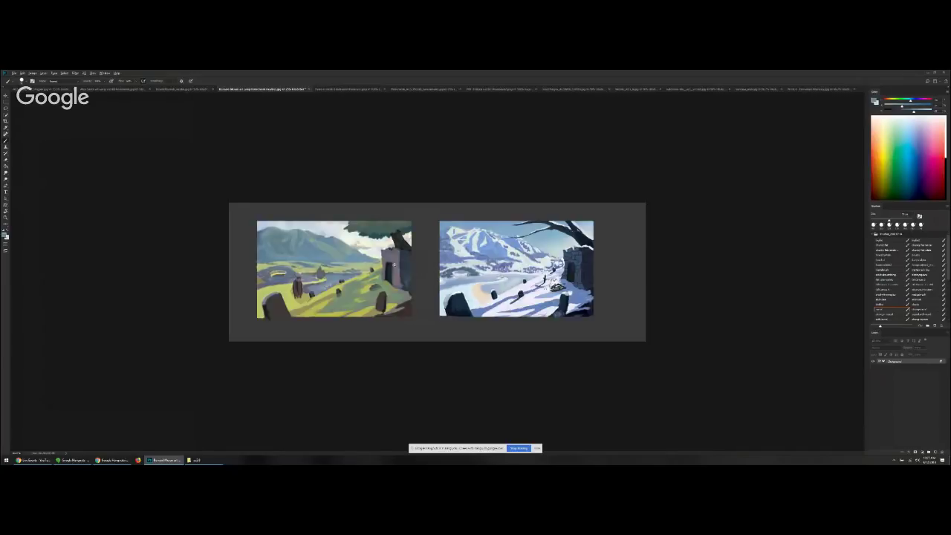
{"action": "key", "text": "ctrl+plus"}
{"action": "key", "text": "ctrl+plus"}
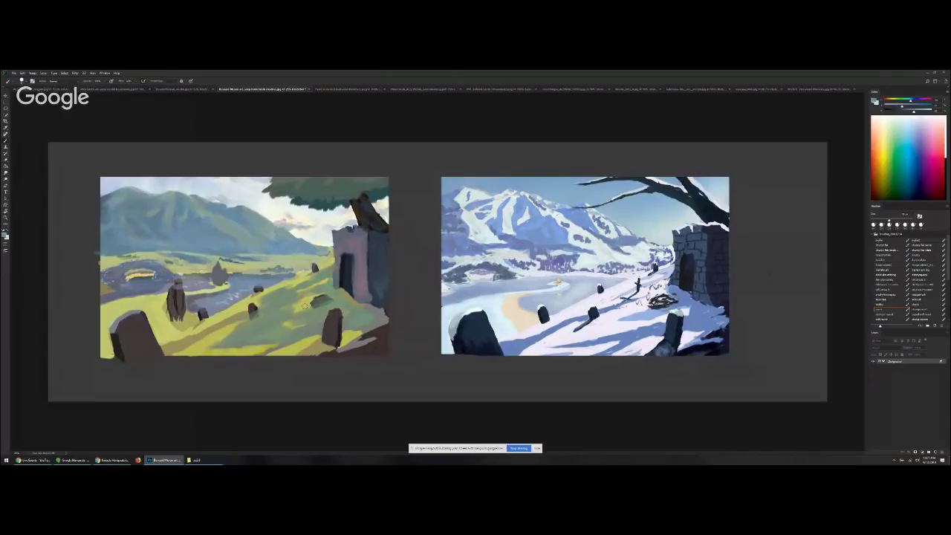
Try strokes over the snowy painting's slope, tree line and mountain, and undo them
{"action": "key", "text": "ctrl+alt+z"}
{"action": "key", "text": "ctrl+alt+z"}
{"action": "mouse_move", "coordinate": [622, 276]}
{"action": "left_mouse_down"}
{"action": "mouse_move", "coordinate": [476, 274]}
{"action": "mouse_move", "coordinate": [507, 281]}
{"action": "mouse_move", "coordinate": [572, 269]}
{"action": "mouse_move", "coordinate": [480, 269]}
{"action": "mouse_move", "coordinate": [662, 261]}
{"action": "mouse_move", "coordinate": [515, 274]}
{"action": "mouse_move", "coordinate": [643, 257]}
{"action": "mouse_move", "coordinate": [576, 276]}
{"action": "left_mouse_up"}
{"action": "key", "text": "ctrl+z"}
{"action": "key", "text": "ctrl+z"}
{"action": "mouse_move", "coordinate": [585, 313]}
{"action": "left_mouse_down"}
{"action": "mouse_move", "coordinate": [572, 273]}
{"action": "mouse_move", "coordinate": [587, 312]}
{"action": "left_mouse_up"}
{"action": "key", "text": "ctrl+z"}
{"action": "mouse_move", "coordinate": [589, 266]}
{"action": "left_mouse_down"}
{"action": "mouse_move", "coordinate": [592, 255]}
{"action": "mouse_move", "coordinate": [633, 254]}
{"action": "mouse_move", "coordinate": [402, 264]}
{"action": "left_mouse_up"}
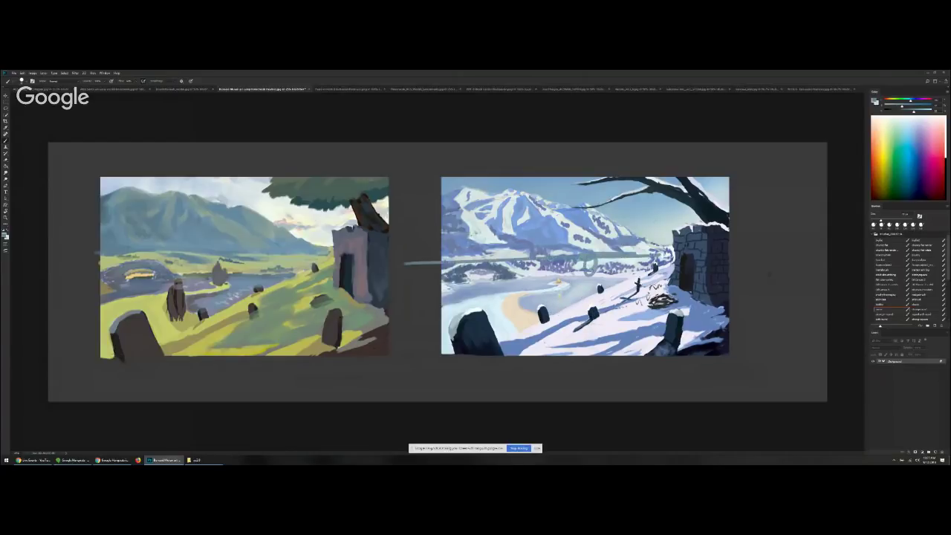
{"action": "key", "text": "ctrl+alt+z"}
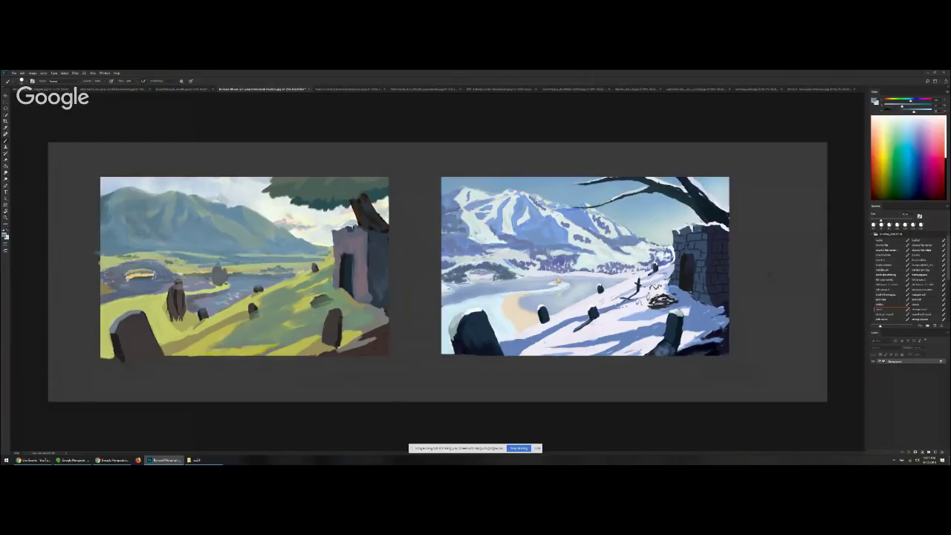
{"action": "key", "text": "ctrl+alt+z"}
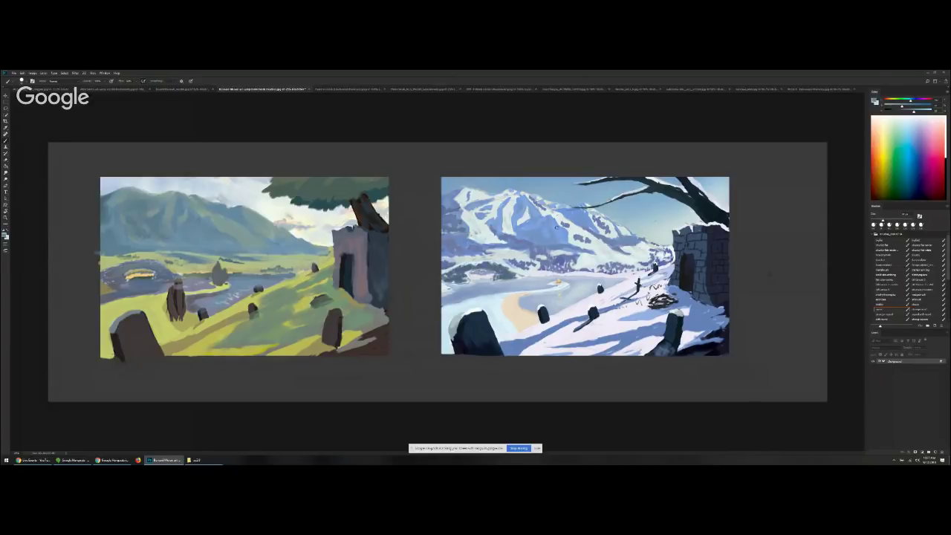
{"action": "mouse_move", "coordinate": [572, 229]}
{"action": "left_mouse_down"}
{"action": "mouse_move", "coordinate": [529, 221]}
{"action": "mouse_move", "coordinate": [556, 227]}
{"action": "mouse_move", "coordinate": [548, 235]}
{"action": "mouse_move", "coordinate": [621, 253]}
{"action": "left_mouse_up"}
{"action": "key", "text": "ctrl+z"}
Reduce the brush and sample blue and snow-white tones from the snowy painting's mountain
{"action": "left_click", "coordinate": [547, 240], "text": "alt"}
{"action": "key", "text": "["}
{"action": "key", "text": "["}
{"action": "key", "text": "["}
{"action": "key", "text": "["}
{"action": "left_click", "coordinate": [569, 230], "text": "alt"}
{"action": "left_click", "coordinate": [602, 230], "text": "alt"}
Switch to the open document that pairs the sunny rock spire with its snowy version
{"action": "key", "text": "ctrl"}
{"action": "key", "text": "ctrl+Tab"}
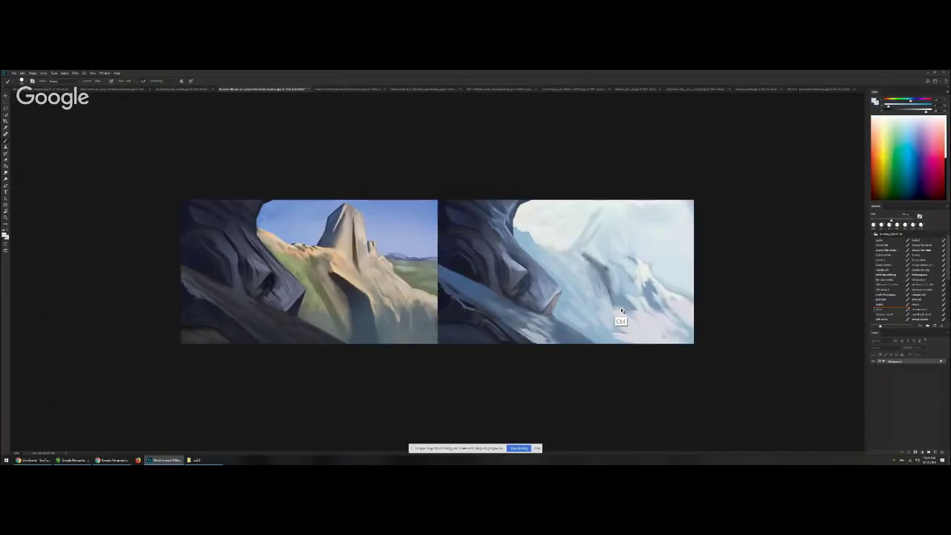
{"action": "key", "text": "ctrl+Tab"}
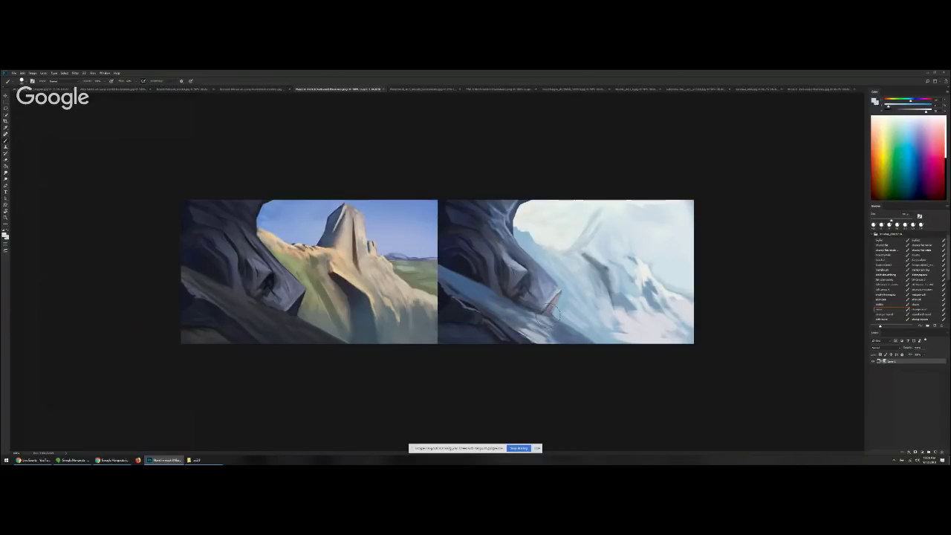
Try broad pale strokes over the snowy painting's dark foreground rock and distant sky, and undo them
{"action": "mouse_move", "coordinate": [566, 277]}
{"action": "left_mouse_down"}
{"action": "mouse_move", "coordinate": [500, 291]}
{"action": "mouse_move", "coordinate": [540, 296]}
{"action": "mouse_move", "coordinate": [499, 281]}
{"action": "left_mouse_up"}
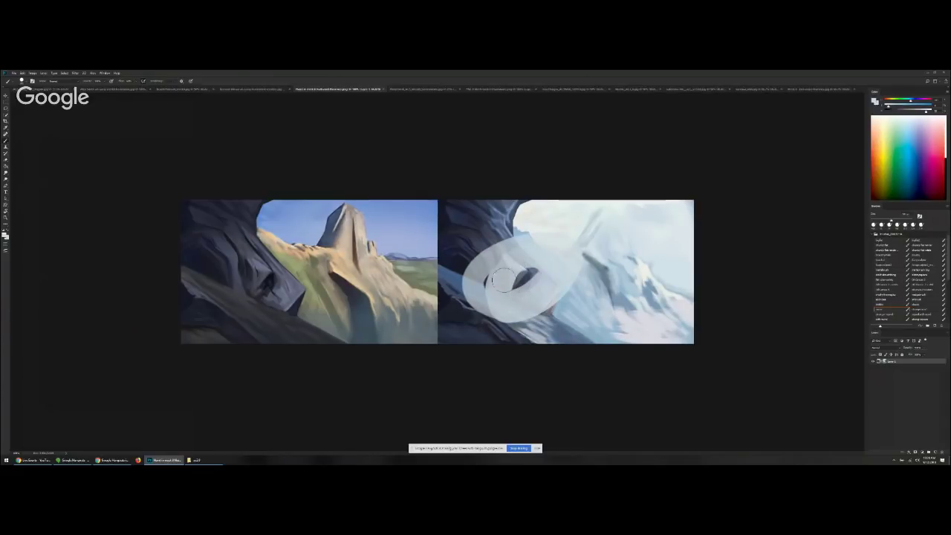
{"action": "key", "text": "ctrl+z"}
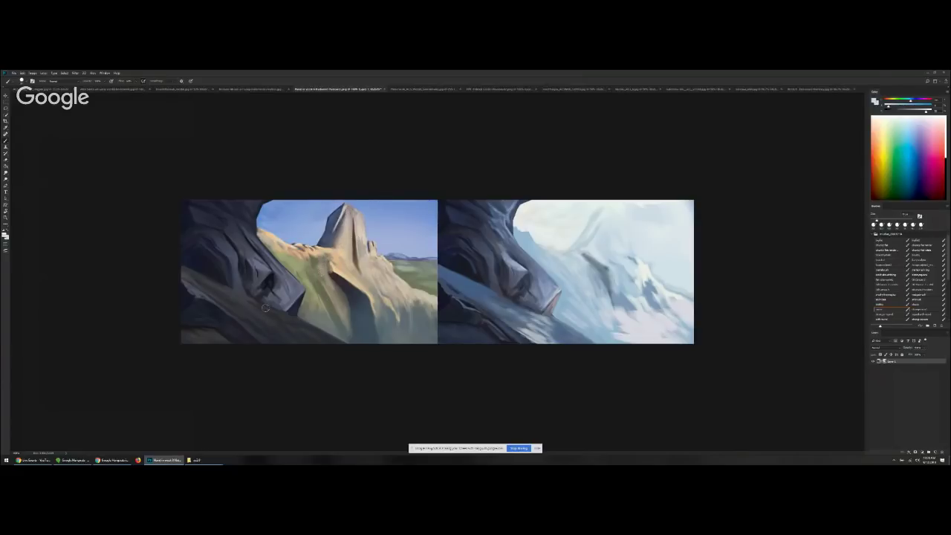
{"action": "left_click", "coordinate": [654, 306], "text": "alt"}
{"action": "key", "text": "bracketright"}
{"action": "key", "text": "bracketright"}
{"action": "key", "text": "bracketright"}
{"action": "key", "text": "bracketright"}
{"action": "mouse_move", "coordinate": [635, 233]}
{"action": "left_mouse_down"}
{"action": "mouse_move", "coordinate": [677, 230]}
{"action": "mouse_move", "coordinate": [638, 245]}
{"action": "mouse_move", "coordinate": [707, 250]}
{"action": "left_mouse_up"}
{"action": "key", "text": "ctrl+z"}
{"action": "key", "text": "ctrl+z"}
Sample pale tones from the snowy painting's sky and slopes and paint the faint distant peak with an adjusted brush size
{"action": "left_click", "coordinate": [642, 241], "text": "alt"}
{"action": "left_click", "coordinate": [646, 234], "text": "alt"}
{"action": "left_click", "coordinate": [646, 276], "text": "alt"}
{"action": "key", "text": "bracketleft"}
{"action": "key", "text": "bracketleft"}
{"action": "key", "text": "bracketleft"}
{"action": "key", "text": "bracketleft"}
{"action": "key", "text": "bracketleft"}
{"action": "key", "text": "bracketleft"}
{"action": "key", "text": "bracketright"}
{"action": "key", "text": "bracketright"}
{"action": "key", "text": "bracketright"}
{"action": "left_click", "coordinate": [621, 216], "text": "alt"}
{"action": "key", "text": "]"}
{"action": "left_click", "coordinate": [622, 213], "text": "alt"}
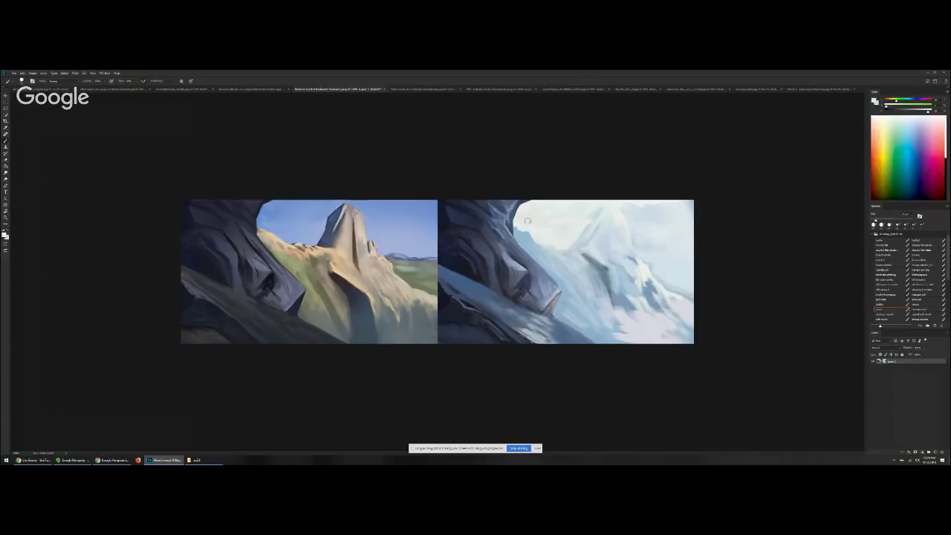
Sample pale blue-white tones around the faint distant peak and soften its outline into the mist
{"action": "left_click", "coordinate": [596, 228], "text": "alt"}
{"action": "left_click_drag", "start_coordinate": [599, 225], "coordinate": [585, 233]}
{"action": "left_click", "coordinate": [601, 213], "text": "alt"}
{"action": "left_click", "coordinate": [616, 225], "text": "alt"}
Try a dark stroke from the snowy painting's foreground rock out over the bright sky, and undo it
{"action": "left_click", "coordinate": [510, 262], "text": "alt"}
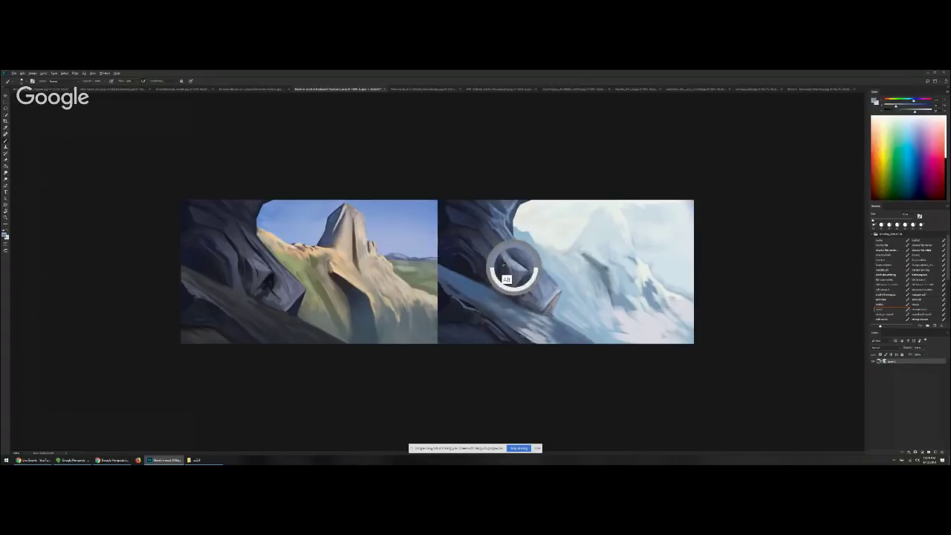
{"action": "mouse_move", "coordinate": [467, 258]}
{"action": "left_mouse_down"}
{"action": "mouse_move", "coordinate": [531, 236]}
{"action": "mouse_move", "coordinate": [532, 245]}
{"action": "left_mouse_up"}
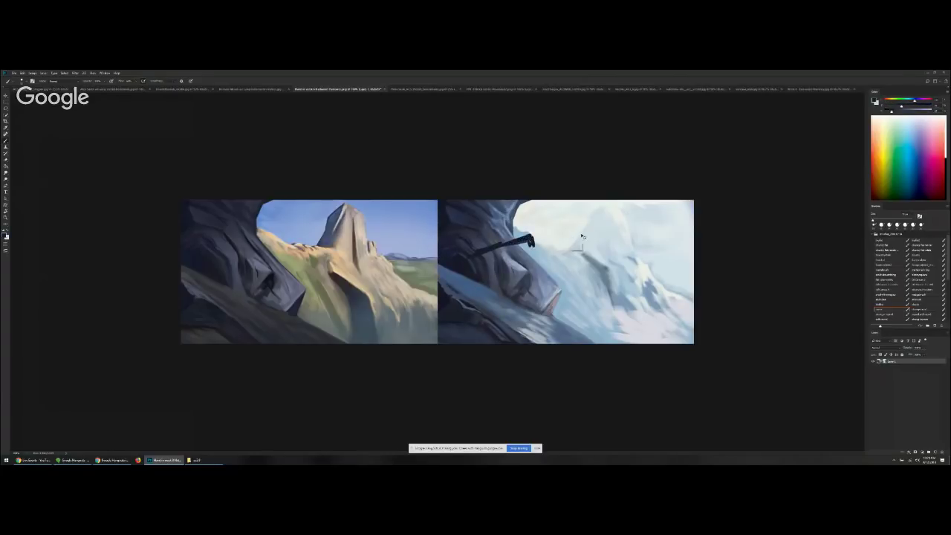
{"action": "key", "text": "ctrl+z"}
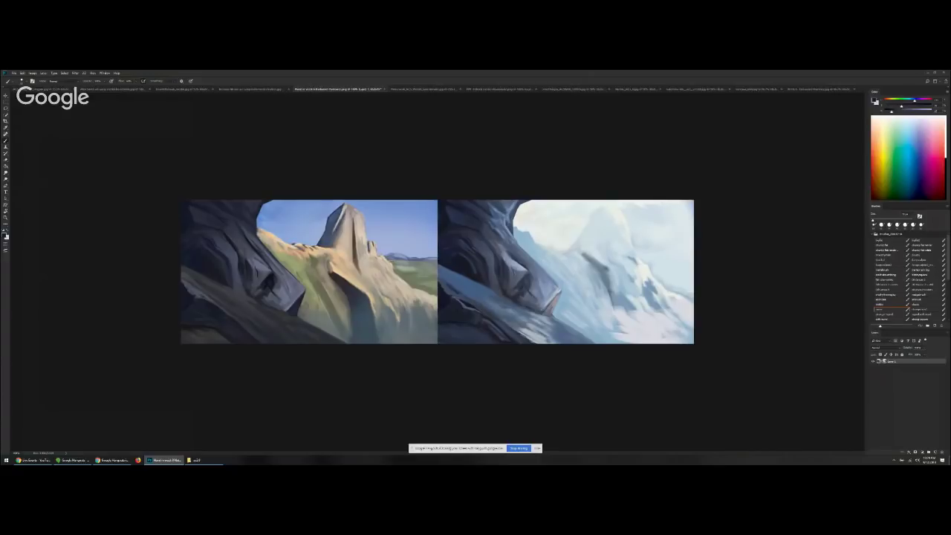
Repaint the snowy painting's dark mid-distance outcrop in a sampled soft blue and sample light snow tones from the slope
{"action": "left_click", "coordinate": [597, 228], "text": "alt"}
{"action": "left_click", "coordinate": [625, 299], "text": "alt"}
{"action": "key", "text": "]"}
{"action": "left_click_drag", "start_coordinate": [608, 275], "coordinate": [603, 284]}
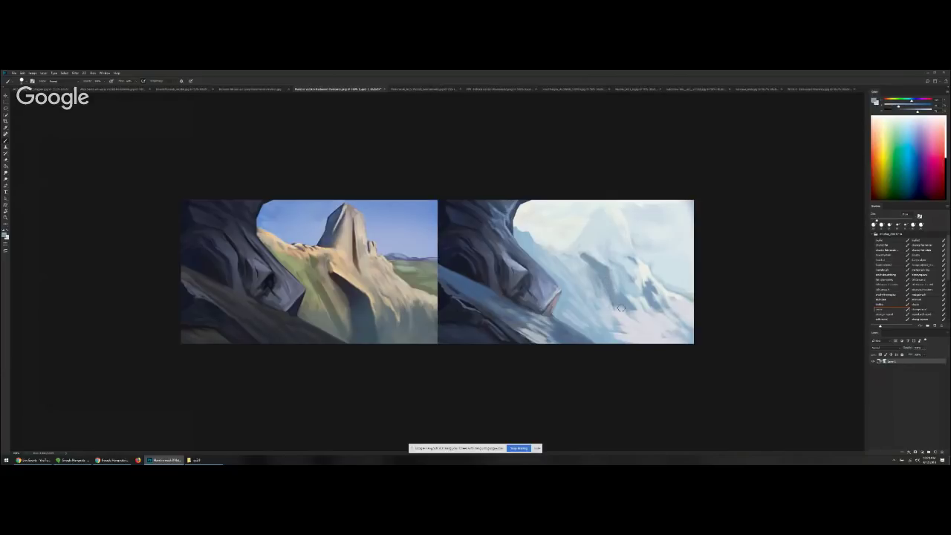
{"action": "left_click", "coordinate": [679, 306], "text": "alt"}
{"action": "left_click", "coordinate": [673, 283], "text": "alt"}
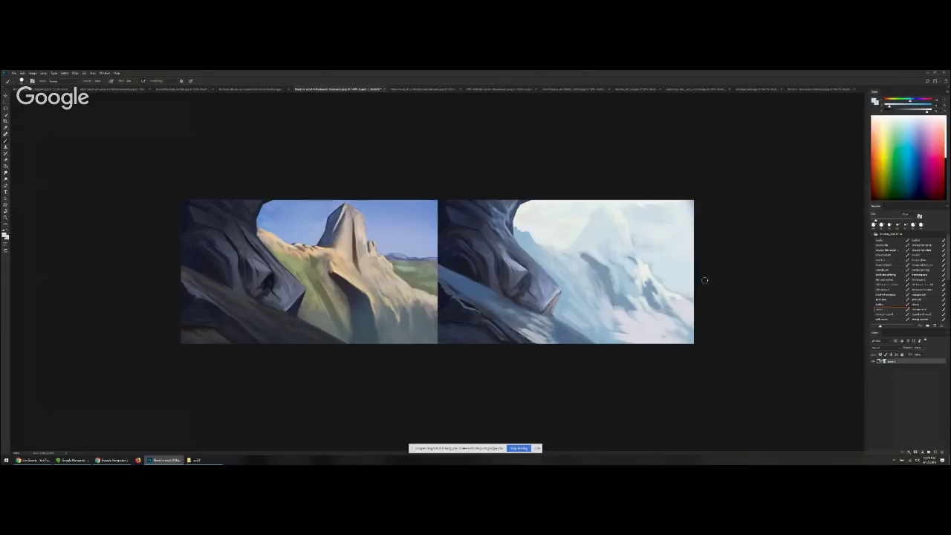
Sample the snowy painting's rock colour, shift it to a lighter purple, and tint the shaded snow ledge below the rock
{"action": "left_click", "coordinate": [510, 290], "text": "alt"}
{"action": "left_click", "coordinate": [914, 112]}
{"action": "key", "text": "bracketleft"}
{"action": "key", "text": "bracketleft"}
{"action": "left_click", "coordinate": [898, 107]}
{"action": "left_click", "coordinate": [476, 298]}
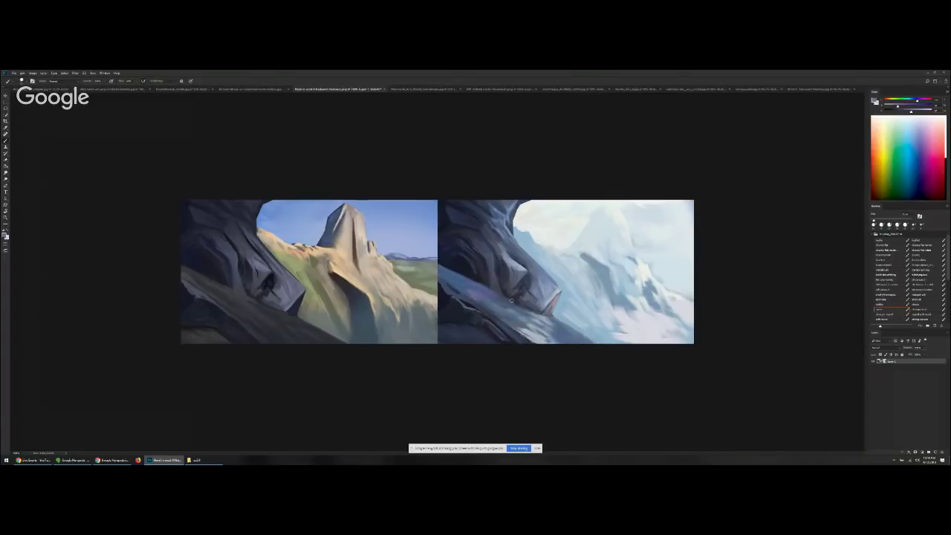
{"action": "left_click", "coordinate": [537, 334]}
{"action": "left_click", "coordinate": [896, 106]}
{"action": "left_click", "coordinate": [919, 112]}
{"action": "key", "text": "["}
{"action": "left_click", "coordinate": [498, 245], "text": "alt"}
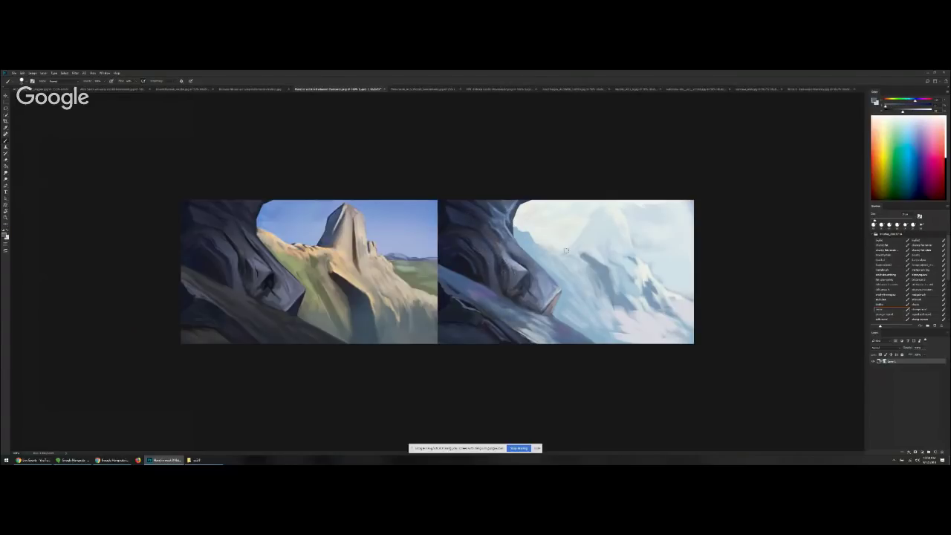
Mix a warm reddish tone and tint the snowy painting's foreground rock and mid-distance outcrop with it
{"action": "left_click", "coordinate": [897, 106]}
{"action": "left_click", "coordinate": [910, 111]}
{"action": "left_click_drag", "start_coordinate": [911, 111], "coordinate": [917, 112]}
{"action": "key", "text": "bracketright"}
{"action": "key", "text": "bracketright"}
{"action": "left_click_drag", "start_coordinate": [917, 112], "coordinate": [924, 112]}
{"action": "key", "text": "bracketleft"}
{"action": "key", "text": "bracketleft"}
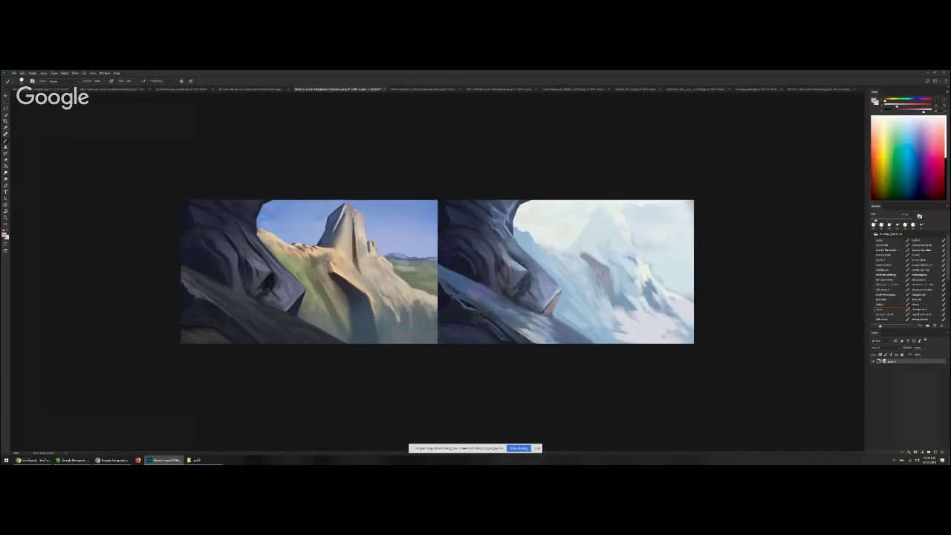
Sample a ledge tone, adjust its saturation and brightness, and strengthen the colour accents on the snowy painting's foreground rock
{"action": "left_click", "coordinate": [539, 332], "text": "alt"}
{"action": "left_click", "coordinate": [905, 105]}
{"action": "left_click", "coordinate": [926, 111]}
{"action": "mouse_move", "coordinate": [509, 248]}
{"action": "left_mouse_down"}
{"action": "mouse_move", "coordinate": [531, 260]}
{"action": "mouse_move", "coordinate": [521, 252]}
{"action": "left_mouse_up"}
{"action": "key", "text": "bracketright"}
{"action": "left_click", "coordinate": [500, 239], "text": "alt"}
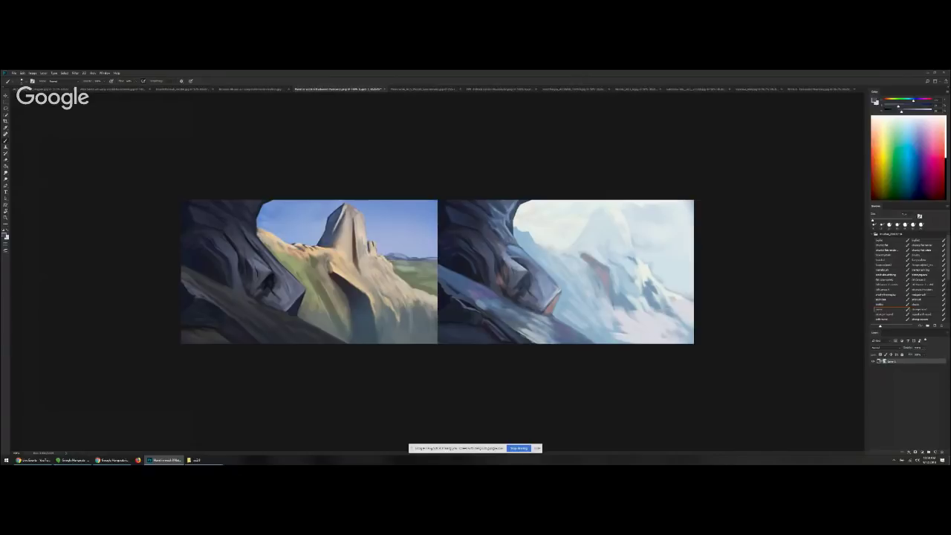
{"action": "left_click", "coordinate": [512, 260], "text": "alt"}
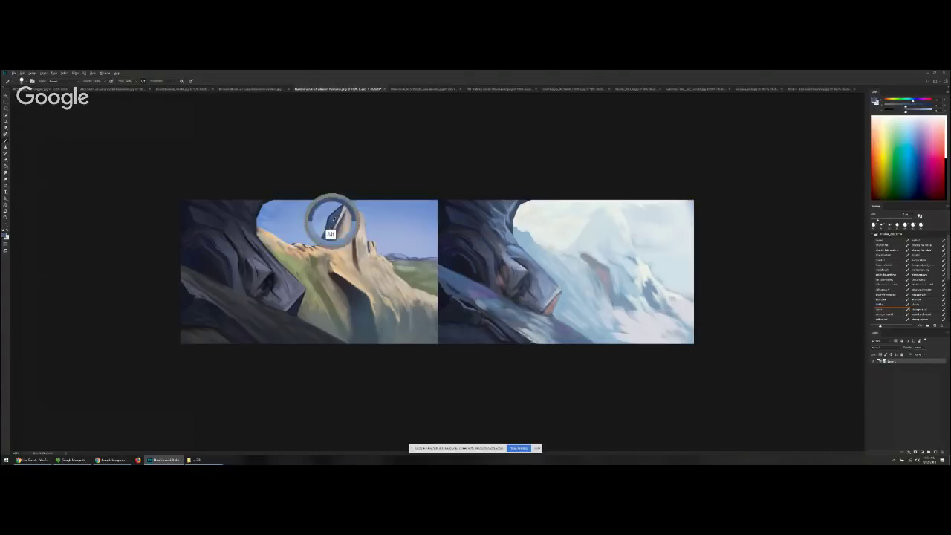
Try strokes over the sunny painting's spire and the sky beside it, and undo them
{"action": "left_click_drag", "start_coordinate": [360, 235], "coordinate": [377, 226]}
{"action": "key", "text": "ctrl+z"}
{"action": "key", "text": "ctrl+plus"}
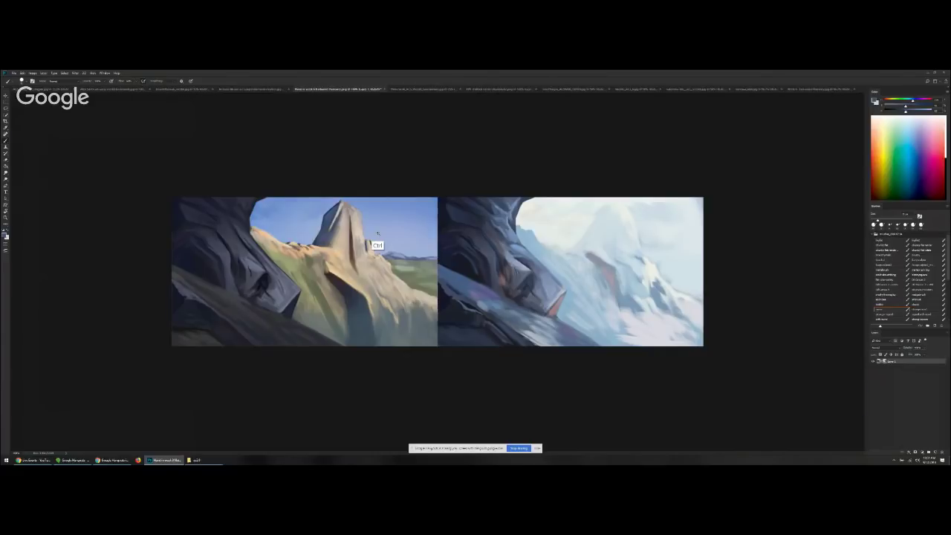
{"action": "left_click_drag", "start_coordinate": [378, 233], "coordinate": [425, 164]}
{"action": "key", "text": "ctrl+z"}
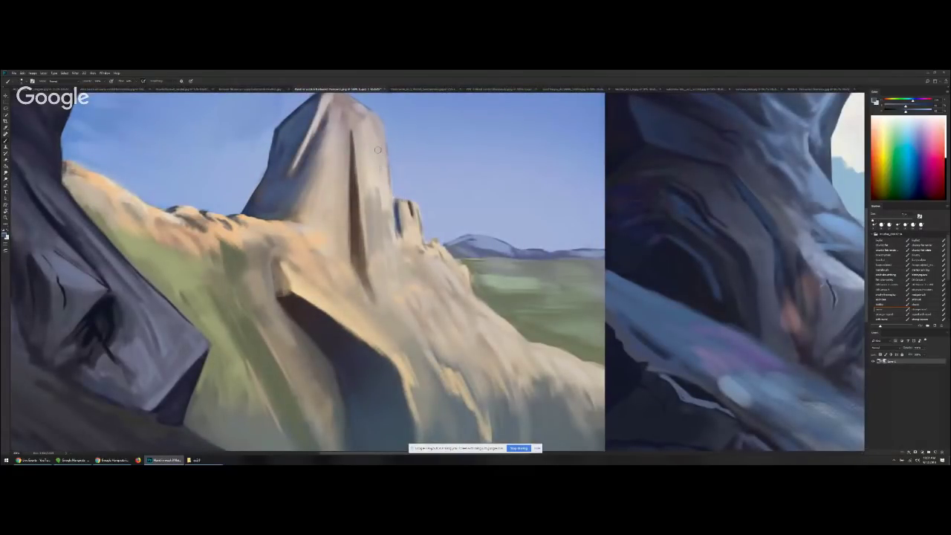
{"action": "left_click_drag", "start_coordinate": [361, 167], "coordinate": [436, 160]}
{"action": "key", "text": "ctrl+z"}
Sample light stone from the sunny spire and brighten its upper right face with an enlarged brush
{"action": "left_click", "coordinate": [371, 177], "text": "alt"}
{"action": "key", "text": "bracketright"}
{"action": "key", "text": "bracketright"}
{"action": "key", "text": "bracketright"}
{"action": "key", "text": "bracketright"}
{"action": "left_click_drag", "start_coordinate": [376, 136], "coordinate": [375, 157]}
{"action": "left_click", "coordinate": [372, 162], "text": "alt"}
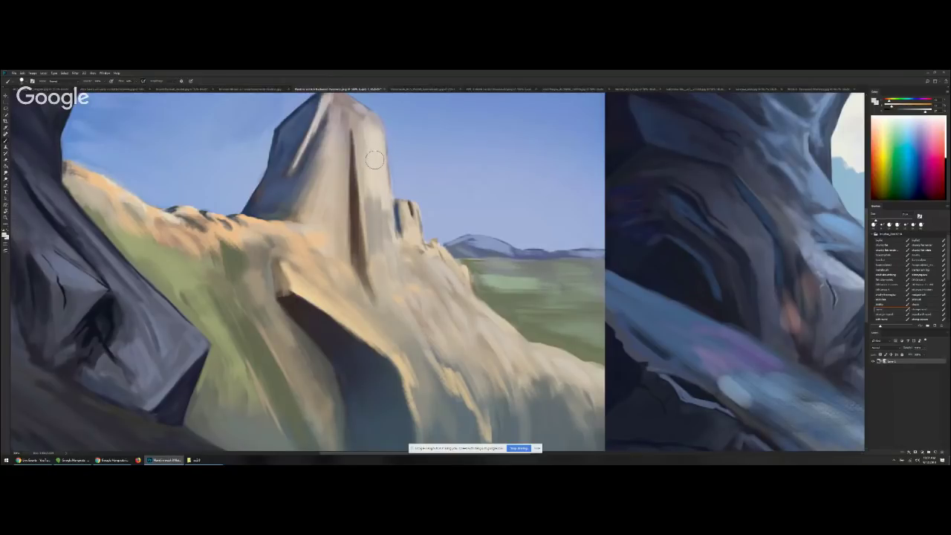
Extend the light stone tone down the spire's right face with a smaller brush and compare both paintings at actual size
{"action": "key", "text": "bracketleft"}
{"action": "left_click_drag", "start_coordinate": [372, 122], "coordinate": [382, 202]}
{"action": "left_click", "coordinate": [382, 207], "text": "alt"}
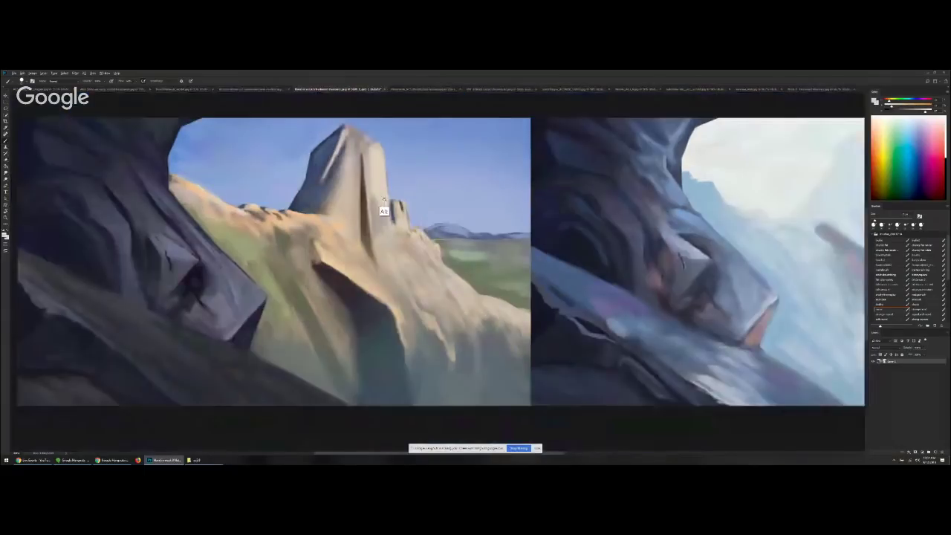
{"action": "left_click", "coordinate": [384, 199], "text": "alt"}
{"action": "left_click", "coordinate": [382, 198], "text": "alt"}
{"action": "left_click_drag", "start_coordinate": [451, 305], "coordinate": [457, 303]}
{"action": "key", "text": "ctrl+1"}
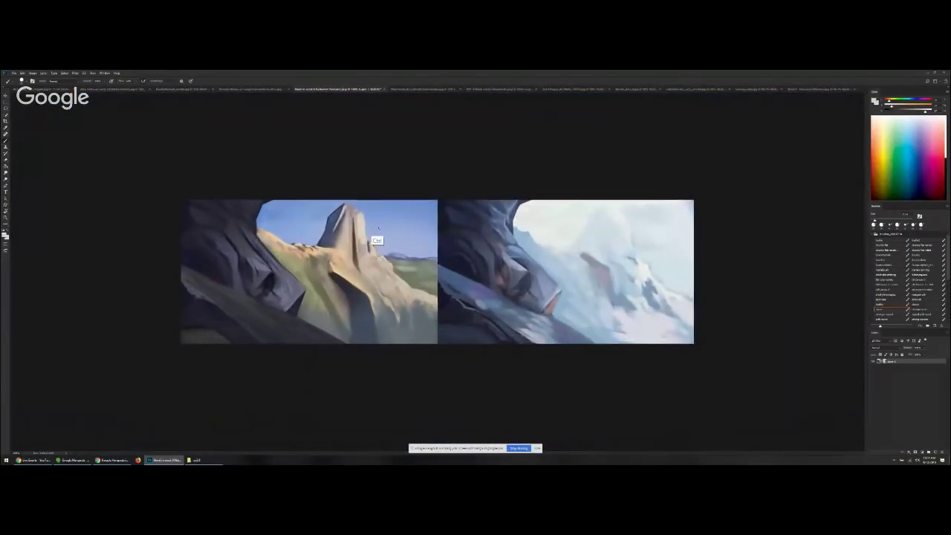
Paint light stone strokes over the upper part of the sunny spire and its dark central crack
{"action": "scroll", "coordinate": [378, 229], "scroll_direction": "up", "scroll_amount": 3}
{"action": "mouse_move", "coordinate": [403, 137]}
{"action": "left_mouse_down"}
{"action": "mouse_move", "coordinate": [400, 175]}
{"action": "mouse_move", "coordinate": [406, 127]}
{"action": "left_mouse_up"}
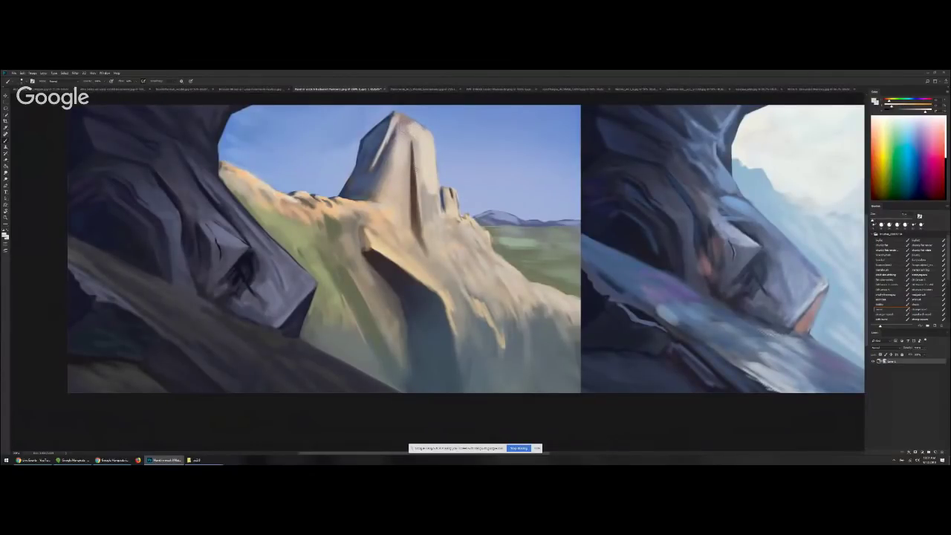
{"action": "key", "text": "bracketright"}
{"action": "key", "text": "bracketright"}
{"action": "left_click_drag", "start_coordinate": [420, 159], "coordinate": [415, 141]}
{"action": "left_click_drag", "start_coordinate": [419, 178], "coordinate": [418, 201]}
Try strokes from the sunny spire down over the cliff slope at different brush sizes, and undo them
{"action": "key", "text": "bracketright"}
{"action": "key", "text": "bracketright"}
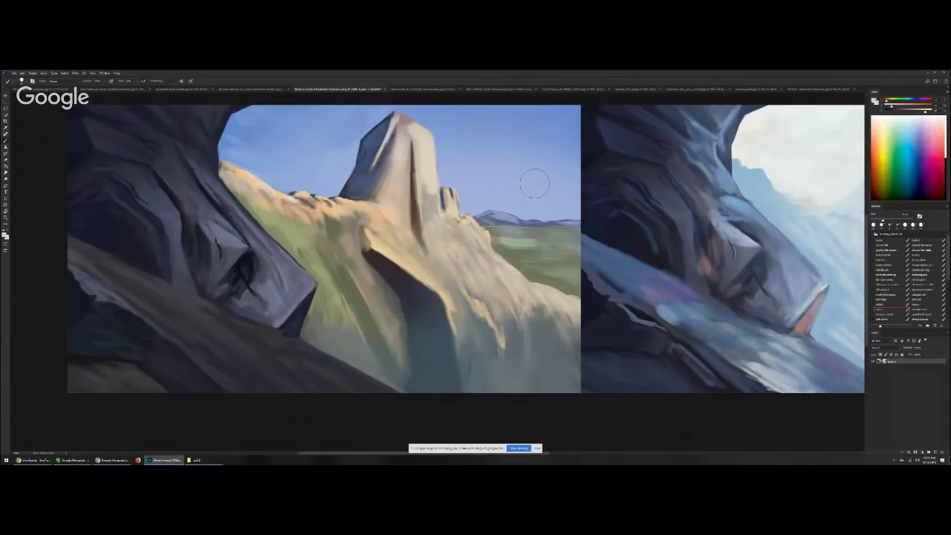
{"action": "mouse_move", "coordinate": [421, 155]}
{"action": "left_mouse_down"}
{"action": "mouse_move", "coordinate": [477, 263]}
{"action": "mouse_move", "coordinate": [518, 296]}
{"action": "left_mouse_up"}
{"action": "key", "text": "ctrl+z"}
{"action": "mouse_move", "coordinate": [427, 169]}
{"action": "left_mouse_down"}
{"action": "mouse_move", "coordinate": [498, 281]}
{"action": "mouse_move", "coordinate": [507, 275]}
{"action": "mouse_move", "coordinate": [477, 271]}
{"action": "mouse_move", "coordinate": [465, 148]}
{"action": "mouse_move", "coordinate": [460, 156]}
{"action": "mouse_move", "coordinate": [428, 149]}
{"action": "left_mouse_up"}
{"action": "key", "text": "["}
{"action": "key", "text": "["}
{"action": "key", "text": "["}
{"action": "key", "text": "["}
{"action": "key", "text": "["}
{"action": "left_click", "coordinate": [427, 147], "text": "alt"}
{"action": "mouse_move", "coordinate": [424, 197]}
{"action": "left_mouse_down"}
{"action": "mouse_move", "coordinate": [437, 236]}
{"action": "mouse_move", "coordinate": [496, 325]}
{"action": "left_mouse_up"}
{"action": "key", "text": "ctrl+z"}
{"action": "mouse_move", "coordinate": [432, 193]}
{"action": "left_mouse_down"}
{"action": "mouse_move", "coordinate": [483, 292]}
{"action": "mouse_move", "coordinate": [494, 321]}
{"action": "left_mouse_up"}
{"action": "key", "text": "ctrl+z"}
Shift the light stone colour to a more saturated red and tint the sunny cliff slope below the spire
{"action": "left_click_drag", "start_coordinate": [889, 101], "coordinate": [885, 101]}
{"action": "left_click_drag", "start_coordinate": [891, 106], "coordinate": [903, 106]}
{"action": "key", "text": "]"}
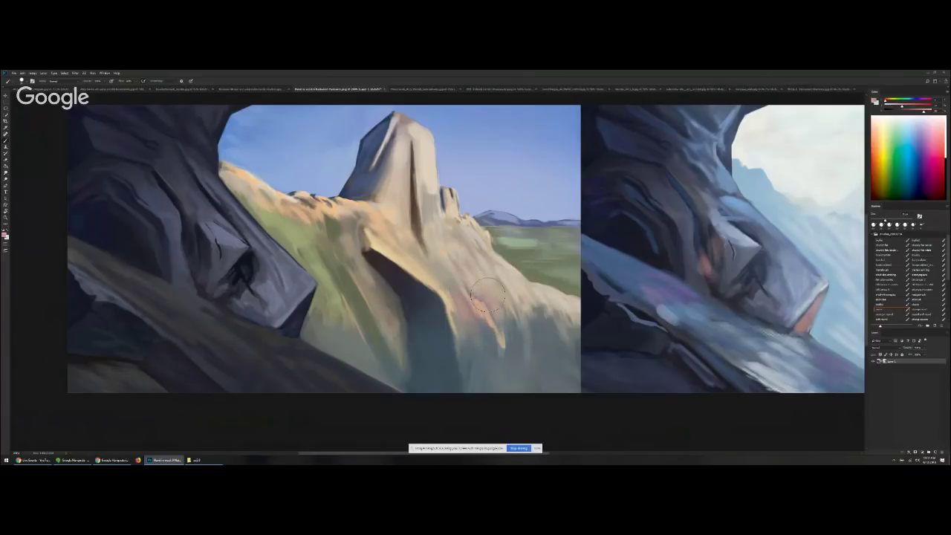
Darken the red tone and blend it along the cliff's shadow edge, the green slope and the rock below the spire
{"action": "left_click_drag", "start_coordinate": [924, 111], "coordinate": [904, 112]}
{"action": "key", "text": "["}
{"action": "key", "text": "["}
{"action": "left_click_drag", "start_coordinate": [454, 302], "coordinate": [456, 341]}
{"action": "mouse_move", "coordinate": [372, 313]}
{"action": "left_mouse_down"}
{"action": "mouse_move", "coordinate": [385, 327]}
{"action": "mouse_move", "coordinate": [350, 297]}
{"action": "mouse_move", "coordinate": [338, 318]}
{"action": "mouse_move", "coordinate": [322, 321]}
{"action": "left_mouse_up"}
{"action": "left_click", "coordinate": [333, 312], "text": "alt"}
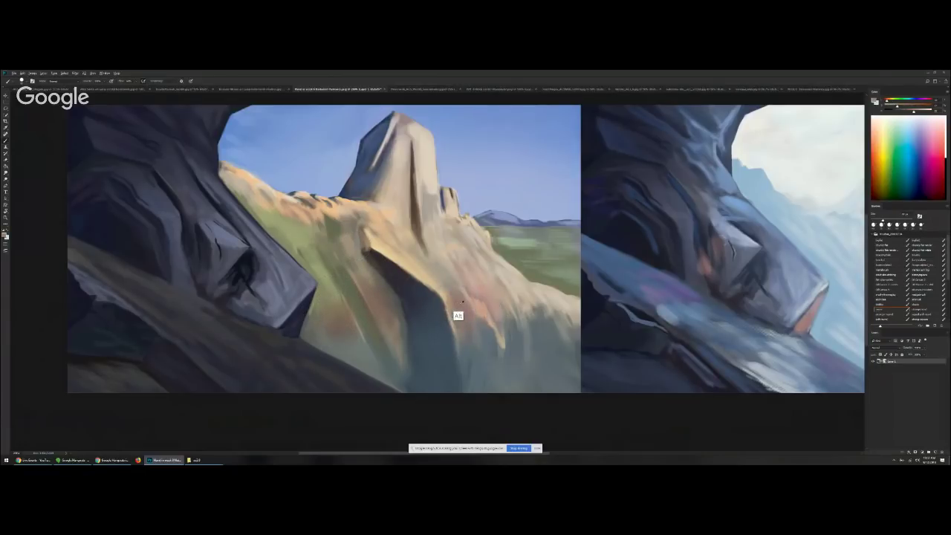
{"action": "mouse_move", "coordinate": [426, 274]}
{"action": "left_mouse_down"}
{"action": "mouse_move", "coordinate": [413, 265]}
{"action": "mouse_move", "coordinate": [436, 291]}
{"action": "left_mouse_up"}
{"action": "left_click_drag", "start_coordinate": [435, 242], "coordinate": [440, 255]}
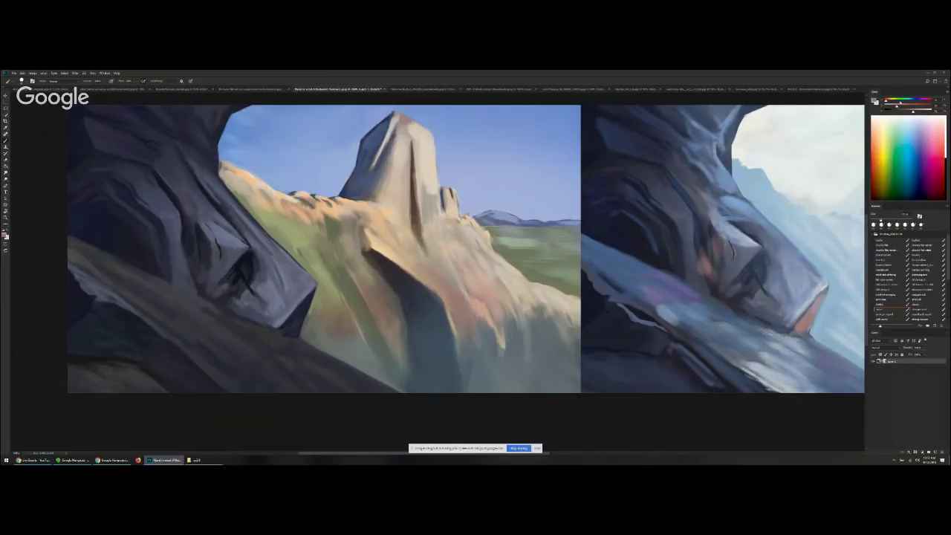
Mix a bright warm cream and paint the sunny spire's lit faces with a smaller brush
{"action": "left_click", "coordinate": [890, 102]}
{"action": "left_click", "coordinate": [924, 111]}
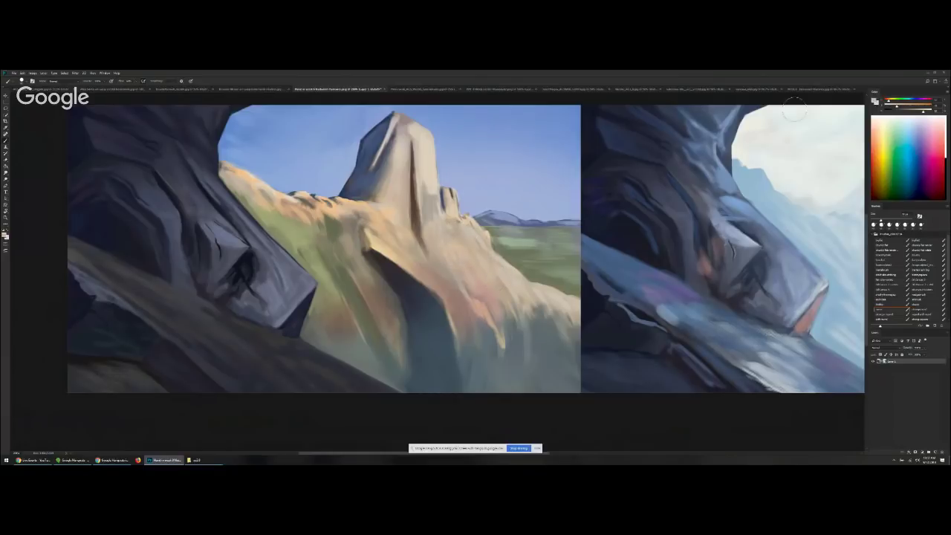
{"action": "left_click", "coordinate": [931, 111]}
{"action": "key", "text": "bracketleft"}
{"action": "key", "text": "bracketleft"}
{"action": "key", "text": "bracketleft"}
{"action": "key", "text": "bracketleft"}
{"action": "key", "text": "bracketleft"}
{"action": "key", "text": "bracketleft"}
{"action": "mouse_move", "coordinate": [419, 139]}
{"action": "left_mouse_down"}
{"action": "mouse_move", "coordinate": [428, 195]}
{"action": "mouse_move", "coordinate": [420, 148]}
{"action": "mouse_move", "coordinate": [427, 141]}
{"action": "mouse_move", "coordinate": [430, 156]}
{"action": "mouse_move", "coordinate": [428, 142]}
{"action": "mouse_move", "coordinate": [422, 162]}
{"action": "mouse_move", "coordinate": [415, 127]}
{"action": "mouse_move", "coordinate": [395, 143]}
{"action": "mouse_move", "coordinate": [398, 118]}
{"action": "mouse_move", "coordinate": [394, 161]}
{"action": "left_mouse_up"}
{"action": "key", "text": "bracketright"}
{"action": "mouse_move", "coordinate": [404, 122]}
{"action": "left_mouse_down"}
{"action": "mouse_move", "coordinate": [397, 175]}
{"action": "mouse_move", "coordinate": [397, 115]}
{"action": "mouse_move", "coordinate": [385, 142]}
{"action": "mouse_move", "coordinate": [399, 142]}
{"action": "mouse_move", "coordinate": [379, 167]}
{"action": "left_mouse_up"}
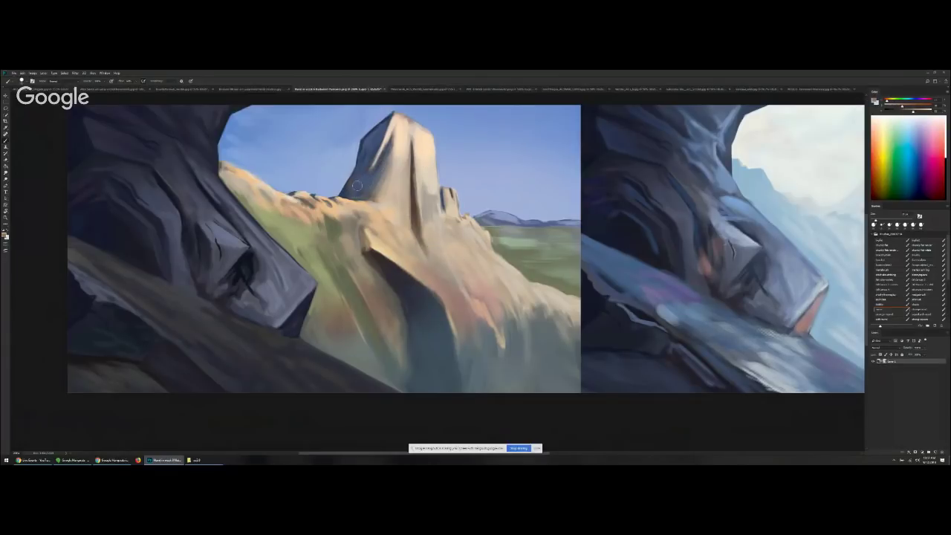
Warm the base of the spire's shaded side with reddish brown and lighten its upper shade with an adjusted sampled blue
{"action": "key", "text": "]"}
{"action": "left_click_drag", "start_coordinate": [354, 185], "coordinate": [344, 196]}
{"action": "left_click", "coordinate": [369, 140], "text": "alt"}
{"action": "left_click", "coordinate": [914, 112]}
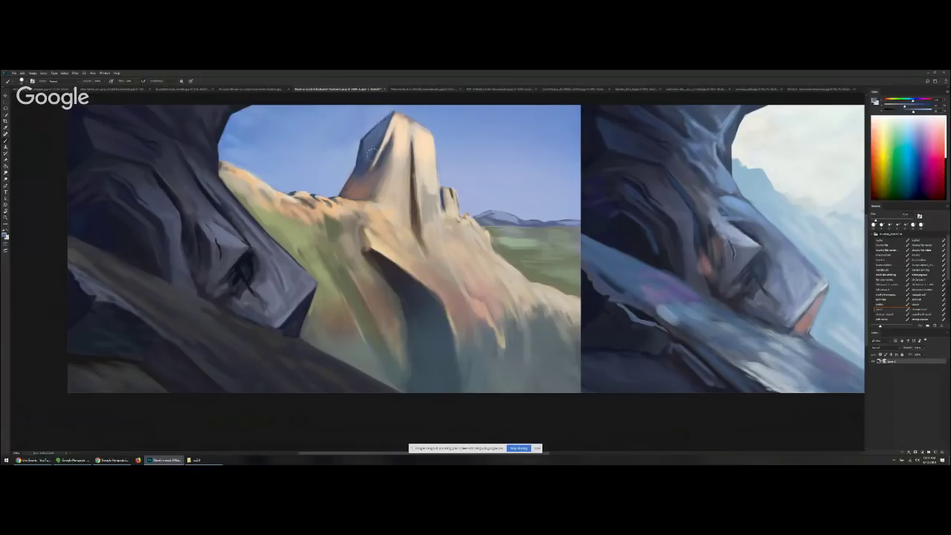
{"action": "left_click_drag", "start_coordinate": [367, 158], "coordinate": [364, 148]}
{"action": "left_click_drag", "start_coordinate": [362, 145], "coordinate": [360, 170]}
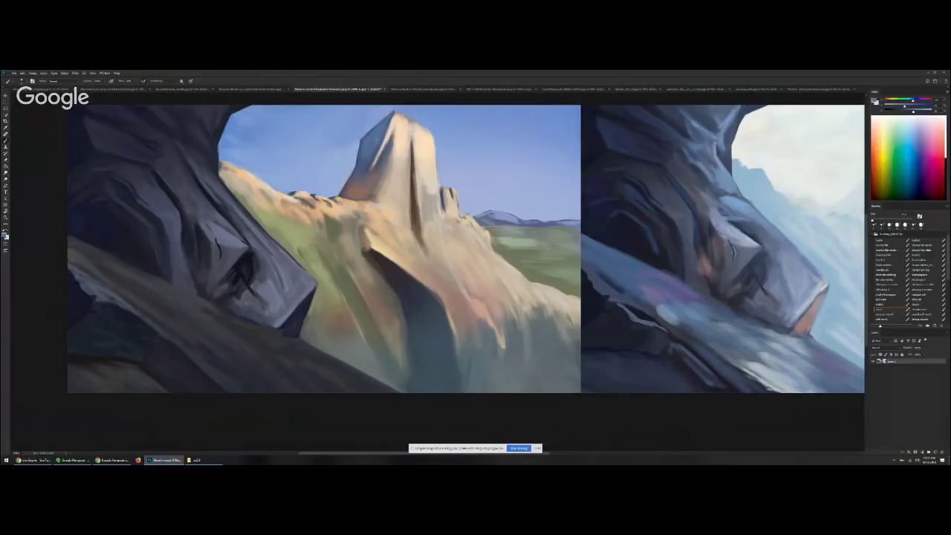
Compare both paintings at a smaller scale, then sample warm light tones from the sunny spire and blend them into its base
{"action": "key", "text": "ctrl+minus"}
{"action": "key", "text": "ctrl+minus"}
{"action": "key", "text": "ctrl+minus"}
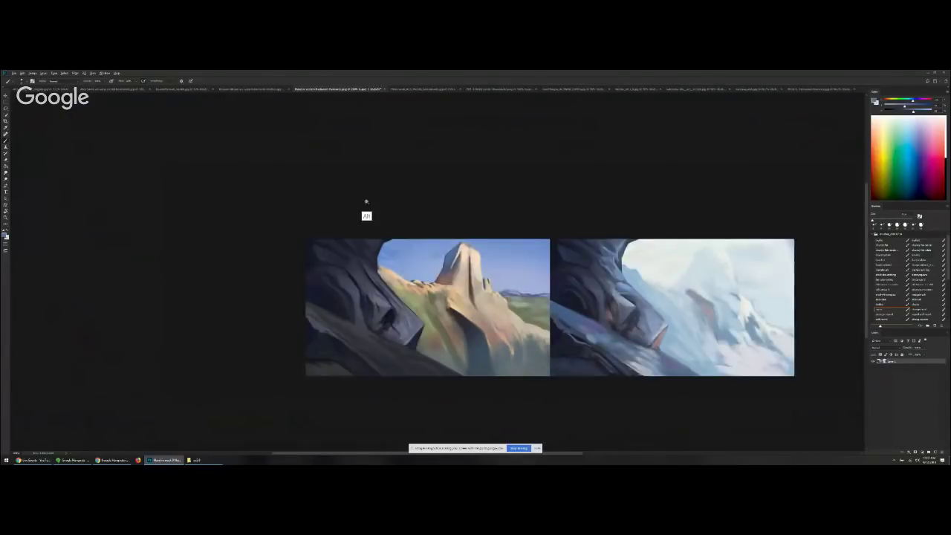
{"action": "key", "text": "ctrl+plus"}
{"action": "key", "text": "ctrl+plus"}
{"action": "key", "text": "ctrl+plus"}
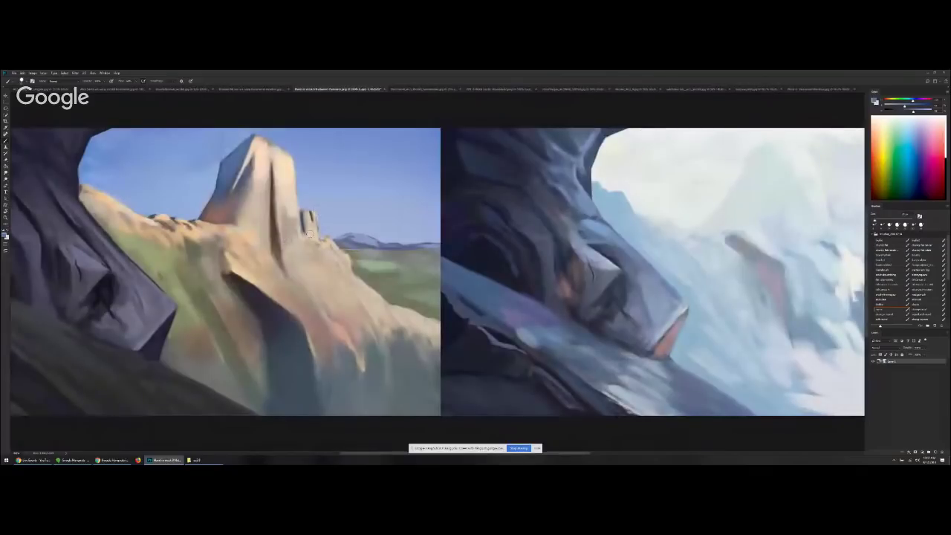
{"action": "left_click_drag", "start_coordinate": [281, 177], "coordinate": [303, 148]}
{"action": "left_click", "coordinate": [304, 147], "text": "alt"}
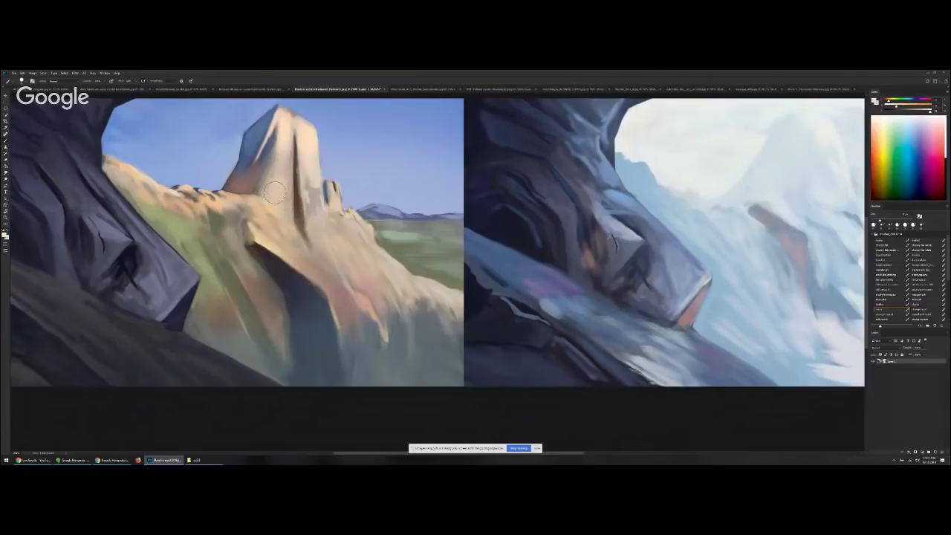
{"action": "left_click", "coordinate": [275, 202], "text": "alt"}
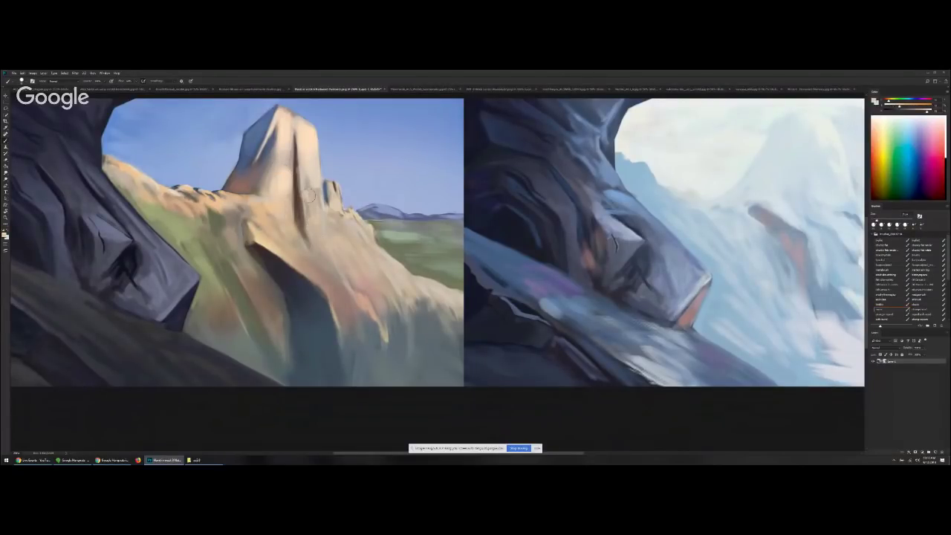
Blend the warm light tone into the slope below the sunny spire with a larger brush, and compare both paintings at a smaller scale
{"action": "left_click_drag", "start_coordinate": [325, 215], "coordinate": [350, 263]}
{"action": "key", "text": "bracketright"}
{"action": "left_click_drag", "start_coordinate": [327, 232], "coordinate": [299, 255]}
{"action": "key", "text": "ctrl+minus"}
{"action": "key", "text": "ctrl+minus"}
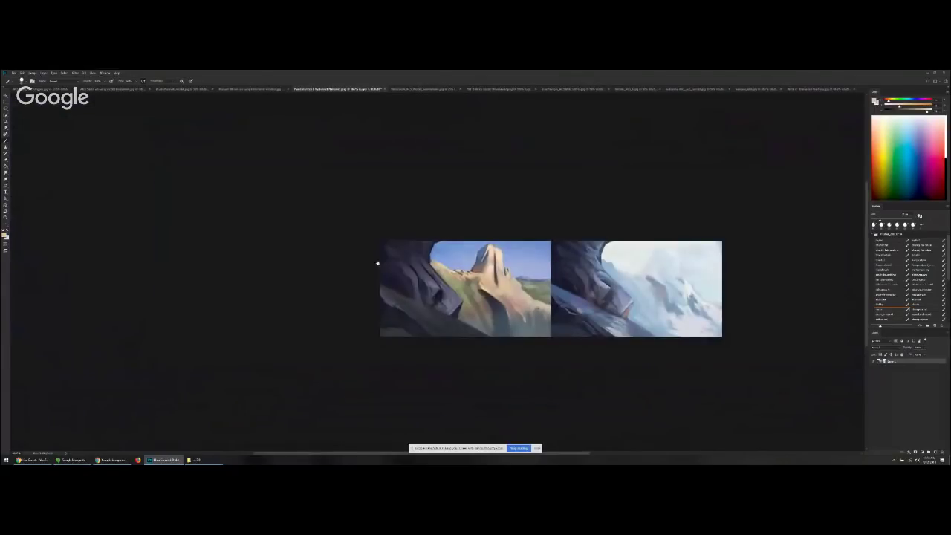
{"action": "key", "text": "ctrl+plus"}
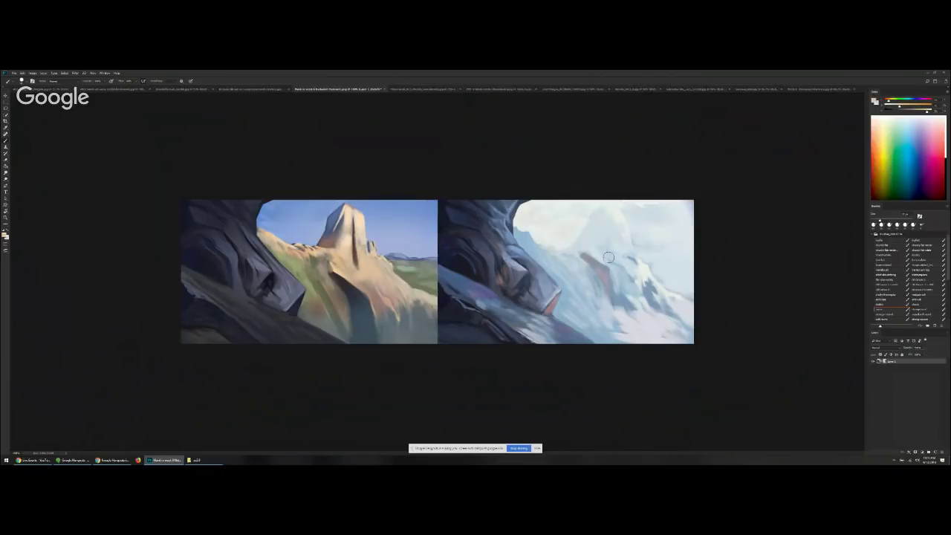
Switch to the document with three coastal cliff paintings and examine the sunny, overcast and stormy versions up close
{"action": "key", "text": "ctrl"}
{"action": "key", "text": "ctrl+Tab"}
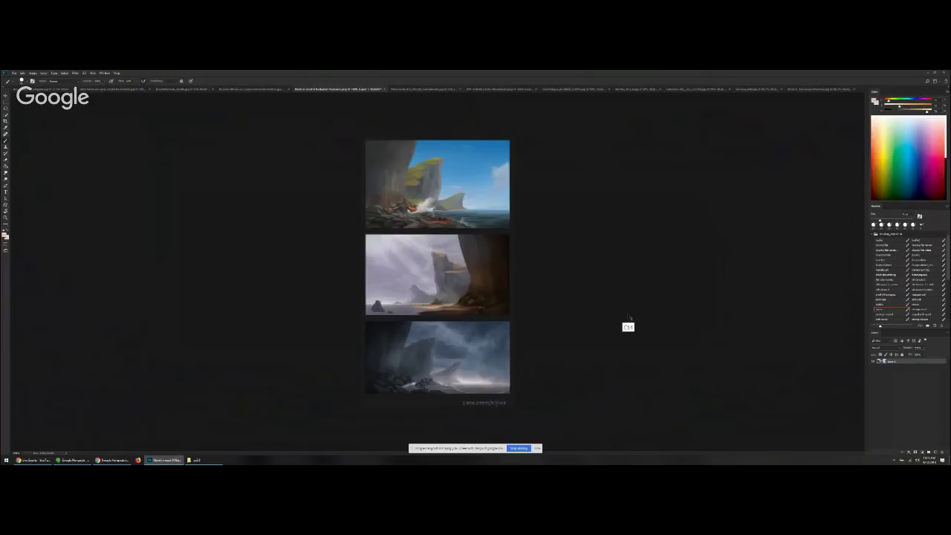
{"action": "key", "text": "ctrl"}
{"action": "key", "text": "ctrl+plus"}
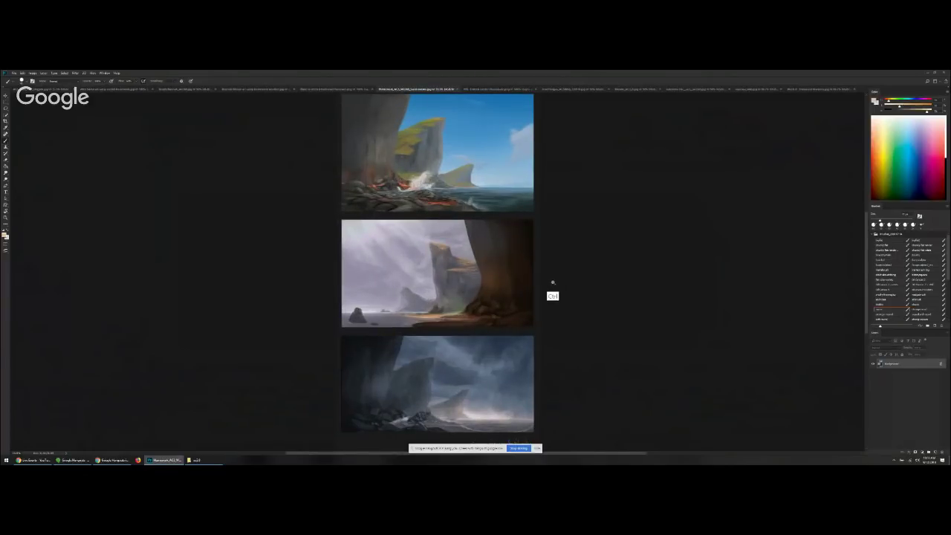
{"action": "left_click", "coordinate": [553, 283], "text": "ctrl"}
{"action": "left_click_drag", "start_coordinate": [468, 344], "coordinate": [534, 231]}
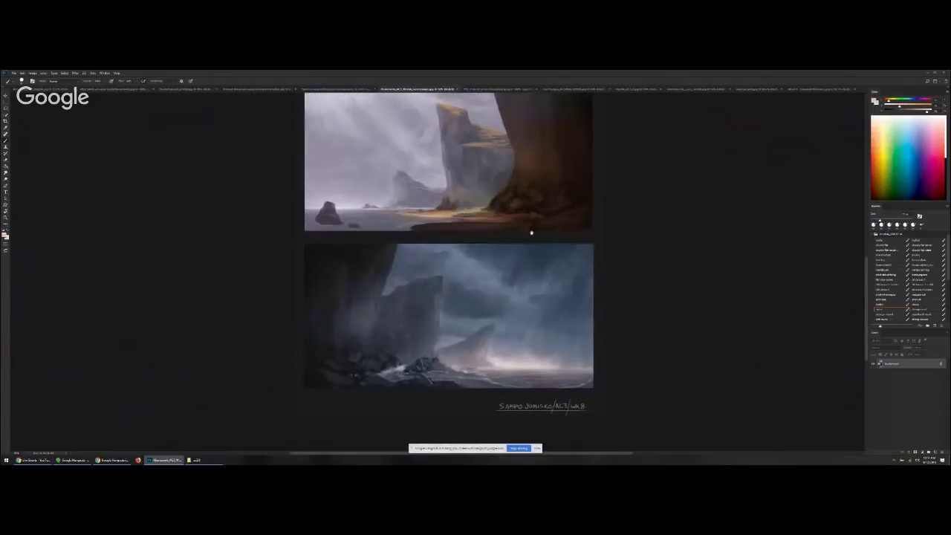
{"action": "scroll", "coordinate": [513, 197], "scroll_direction": "up", "scroll_amount": 3}
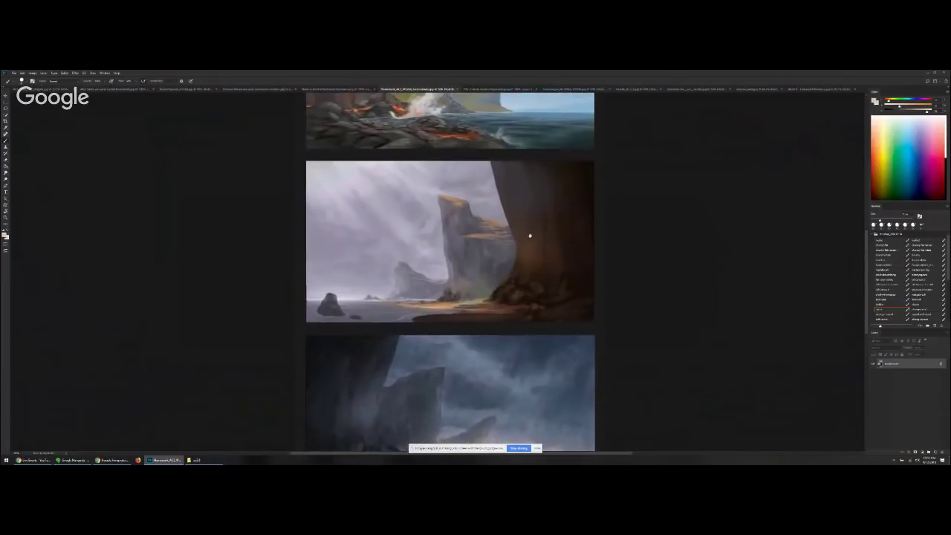
{"action": "scroll", "coordinate": [527, 195], "scroll_direction": "up", "scroll_amount": 5}
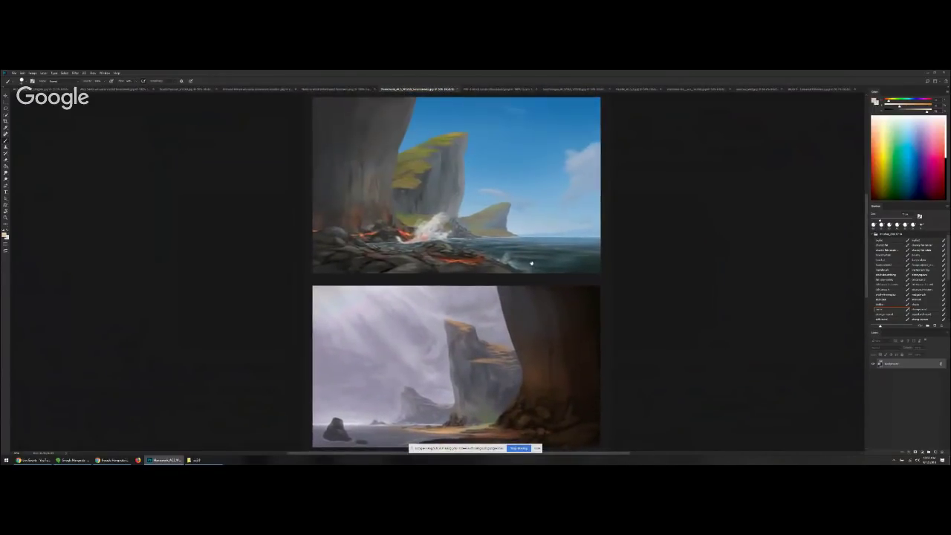
Try light cream strokes on the sunny coast's cliffs, distant headland and sea, and undo them
{"action": "mouse_move", "coordinate": [354, 268]}
{"action": "left_mouse_down"}
{"action": "mouse_move", "coordinate": [372, 253]}
{"action": "mouse_move", "coordinate": [485, 232]}
{"action": "mouse_move", "coordinate": [427, 247]}
{"action": "left_mouse_up"}
{"action": "key", "text": "ctrl+z"}
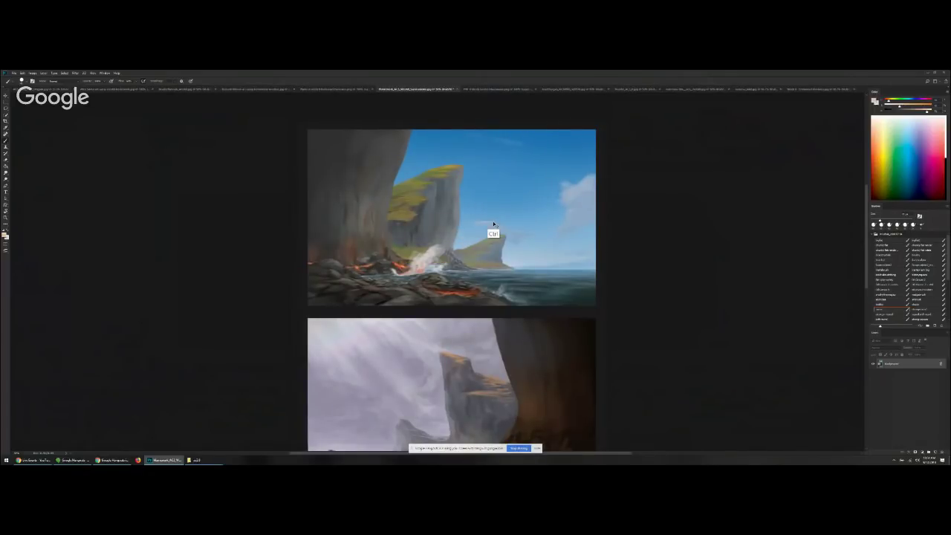
{"action": "scroll", "coordinate": [503, 253], "scroll_direction": "up", "scroll_amount": 1}
{"action": "scroll", "coordinate": [502, 253], "scroll_direction": "up", "scroll_amount": 3}
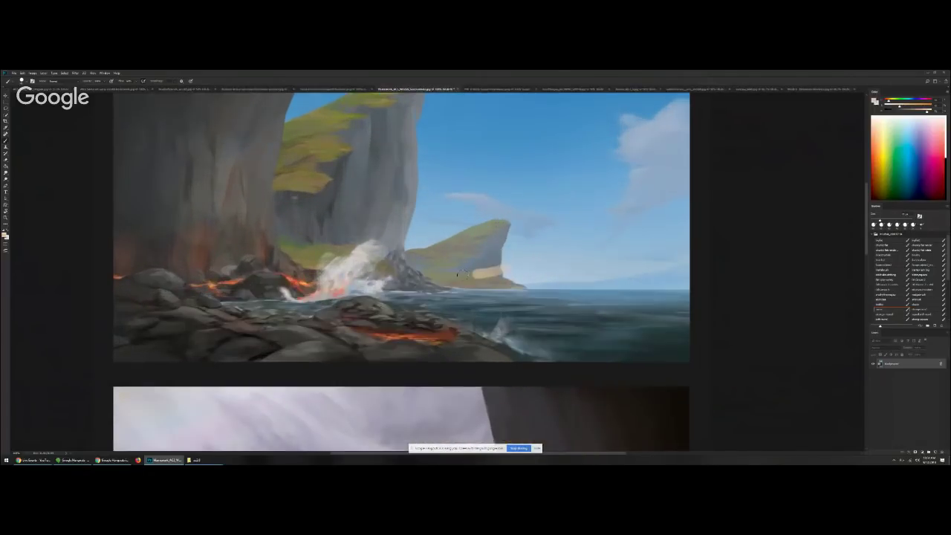
{"action": "mouse_move", "coordinate": [435, 318]}
{"action": "left_mouse_down"}
{"action": "mouse_move", "coordinate": [412, 278]}
{"action": "mouse_move", "coordinate": [501, 257]}
{"action": "mouse_move", "coordinate": [476, 294]}
{"action": "mouse_move", "coordinate": [436, 318]}
{"action": "left_mouse_up"}
{"action": "key", "text": "ctrl+z"}
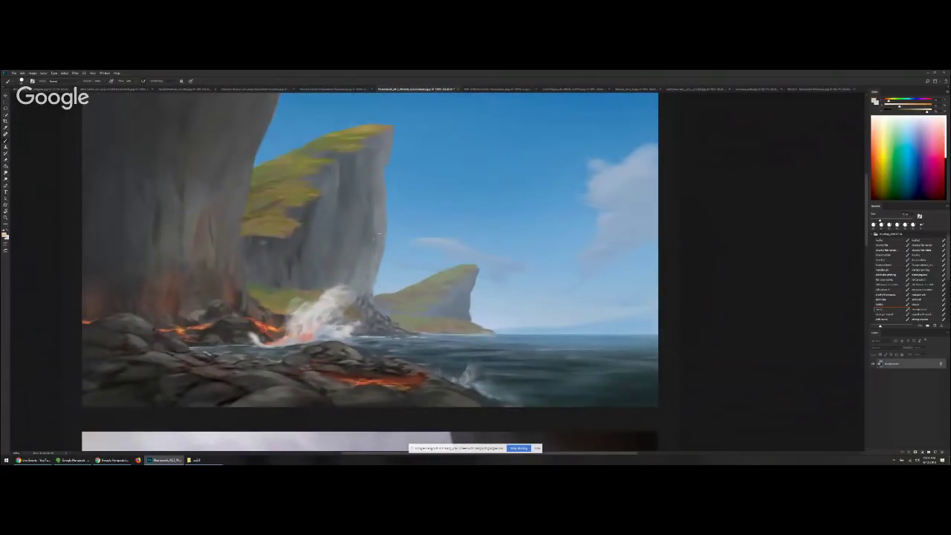
{"action": "scroll", "coordinate": [493, 269], "scroll_direction": "down", "scroll_amount": 2}
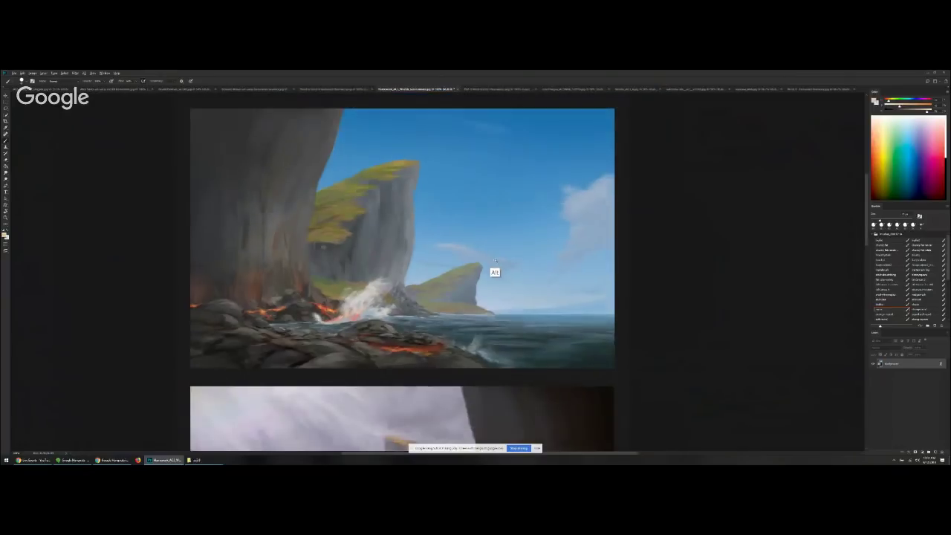
{"action": "scroll", "coordinate": [454, 297], "scroll_direction": "up", "scroll_amount": 2}
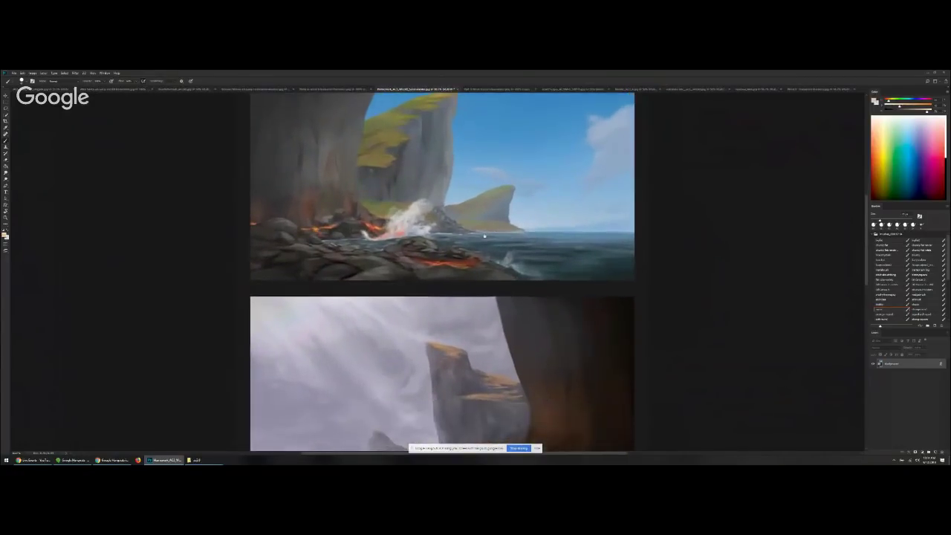
{"action": "mouse_move", "coordinate": [506, 206]}
{"action": "left_mouse_down"}
{"action": "mouse_move", "coordinate": [512, 194]}
{"action": "mouse_move", "coordinate": [482, 221]}
{"action": "mouse_move", "coordinate": [496, 217]}
{"action": "mouse_move", "coordinate": [488, 229]}
{"action": "mouse_move", "coordinate": [501, 246]}
{"action": "mouse_move", "coordinate": [486, 241]}
{"action": "left_mouse_up"}
{"action": "key", "text": "ctrl+alt+z"}
{"action": "key", "text": "z"}
{"action": "left_click_drag", "start_coordinate": [490, 226], "coordinate": [421, 251]}
{"action": "scroll", "coordinate": [424, 240], "scroll_direction": "up", "scroll_amount": 2}
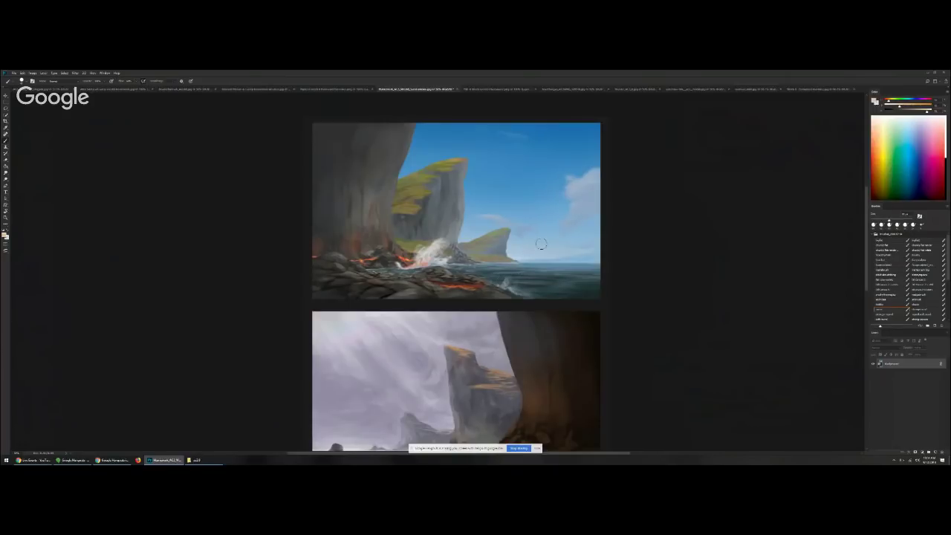
Sample sky and sea blues in the sunny coast painting and blend them along the horizon and water
{"action": "left_click", "coordinate": [536, 220], "text": "alt"}
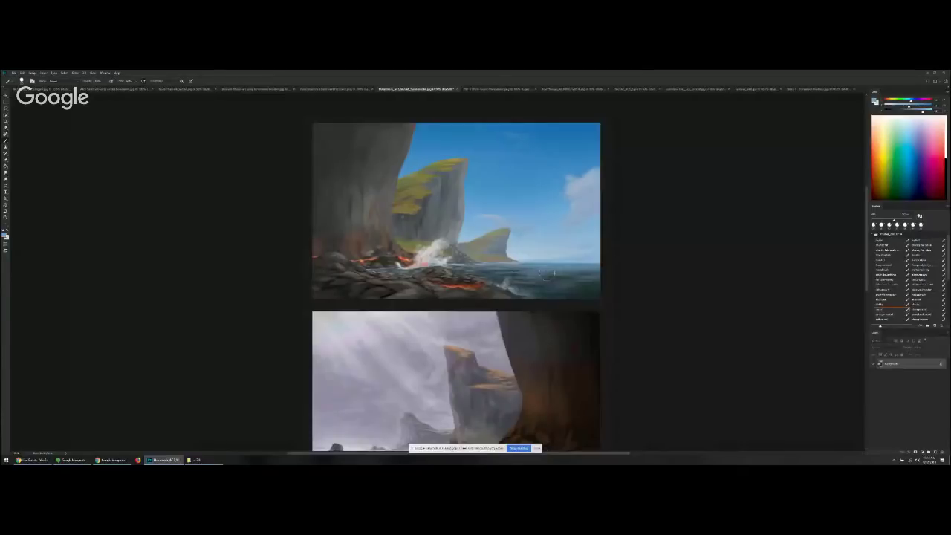
{"action": "left_click", "coordinate": [532, 287], "text": "alt"}
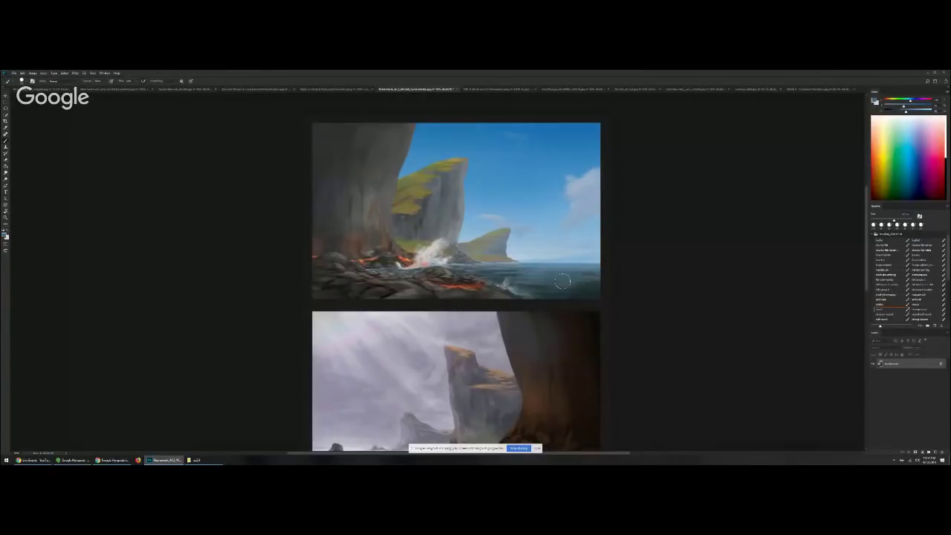
{"action": "key", "text": "ctrl+alt"}
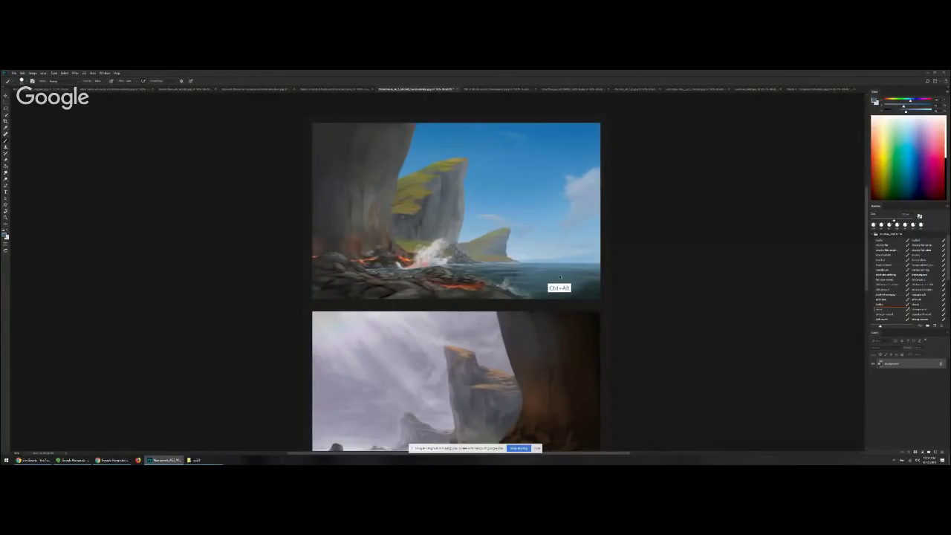
{"action": "left_click", "coordinate": [559, 272], "text": "alt"}
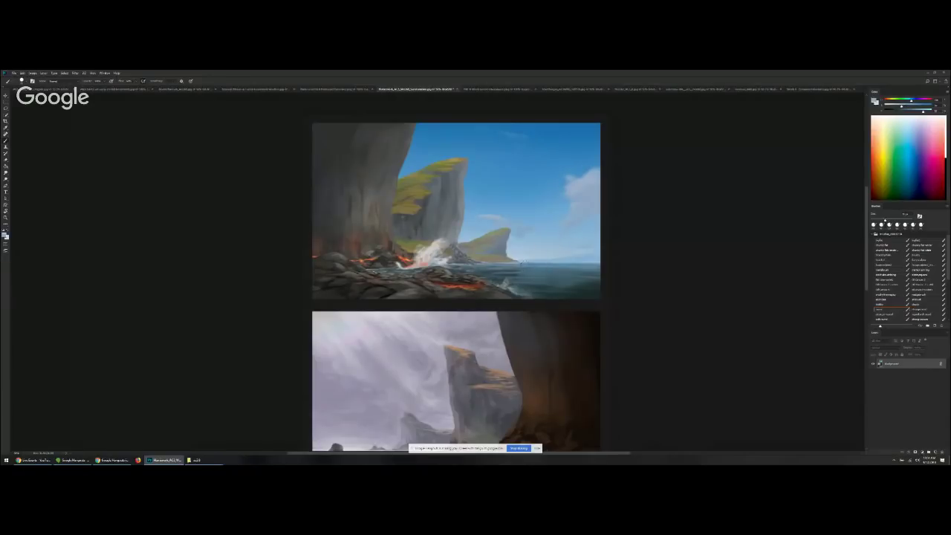
{"action": "left_click", "coordinate": [547, 270]}
{"action": "mouse_move", "coordinate": [502, 274]}
{"action": "left_mouse_down"}
{"action": "mouse_move", "coordinate": [525, 272]}
{"action": "mouse_move", "coordinate": [503, 293]}
{"action": "mouse_move", "coordinate": [465, 265]}
{"action": "left_mouse_up"}
{"action": "key", "text": "ctrl+alt+z"}
{"action": "key", "text": "ctrl+alt+z"}
{"action": "key", "text": "ctrl+alt+z"}
{"action": "left_click", "coordinate": [498, 270], "text": "alt"}
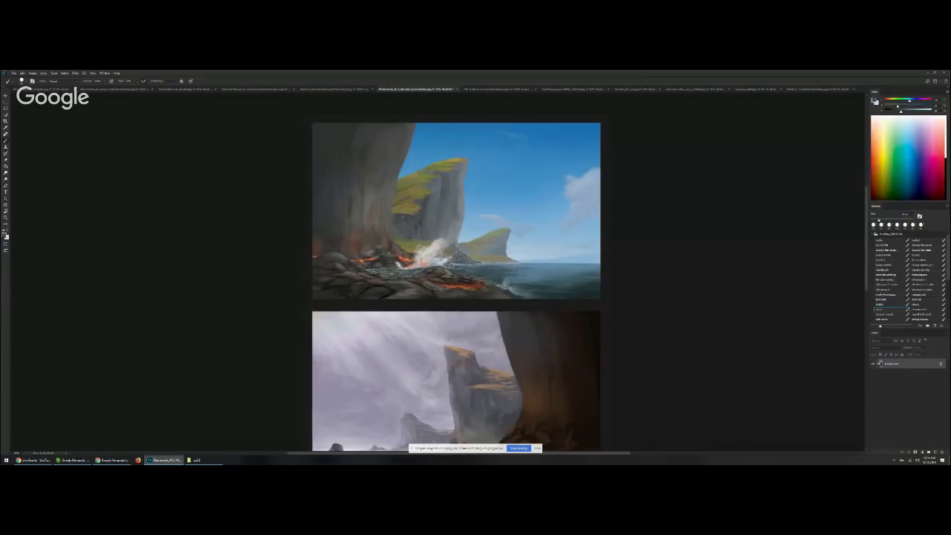
Darken the foreground rocks and the near cliff's upper face with sampled dark grey and a larger brush
{"action": "key", "text": "]"}
{"action": "key", "text": "]"}
{"action": "key", "text": "]"}
{"action": "mouse_move", "coordinate": [353, 272]}
{"action": "left_mouse_down"}
{"action": "mouse_move", "coordinate": [391, 290]}
{"action": "mouse_move", "coordinate": [387, 298]}
{"action": "left_mouse_up"}
{"action": "key", "text": "]"}
{"action": "key", "text": "]"}
{"action": "left_click", "coordinate": [399, 125], "text": "alt"}
{"action": "mouse_move", "coordinate": [399, 126]}
{"action": "left_mouse_down"}
{"action": "mouse_move", "coordinate": [370, 149]}
{"action": "mouse_move", "coordinate": [377, 136]}
{"action": "mouse_move", "coordinate": [362, 134]}
{"action": "mouse_move", "coordinate": [351, 157]}
{"action": "mouse_move", "coordinate": [370, 135]}
{"action": "mouse_move", "coordinate": [347, 160]}
{"action": "left_mouse_up"}
{"action": "key", "text": "]"}
{"action": "key", "text": "]"}
{"action": "key", "text": "]"}
{"action": "key", "text": "]"}
{"action": "key", "text": "]"}
{"action": "key", "text": "]"}
{"action": "key", "text": "]"}
{"action": "key", "text": "]"}
{"action": "key", "text": "]"}
Paint darker vertical streaks down the near cliff's seaward edge with a smaller brush
{"action": "key", "text": "["}
{"action": "key", "text": "bracketleft"}
{"action": "key", "text": "bracketleft"}
{"action": "key", "text": "bracketleft"}
{"action": "key", "text": "bracketleft"}
{"action": "key", "text": "bracketleft"}
{"action": "key", "text": "bracketleft"}
{"action": "key", "text": "bracketleft"}
{"action": "left_click", "coordinate": [404, 134], "text": "alt"}
{"action": "left_click_drag", "start_coordinate": [403, 122], "coordinate": [391, 188]}
{"action": "key", "text": "bracketleft"}
{"action": "key", "text": "bracketleft"}
{"action": "left_click_drag", "start_coordinate": [407, 135], "coordinate": [384, 217]}
{"action": "key", "text": "bracketleft"}
{"action": "key", "text": "bracketleft"}
{"action": "key", "text": "ctrl+alt+z"}
{"action": "key", "text": "ctrl+alt+z"}
{"action": "key", "text": "bracketleft"}
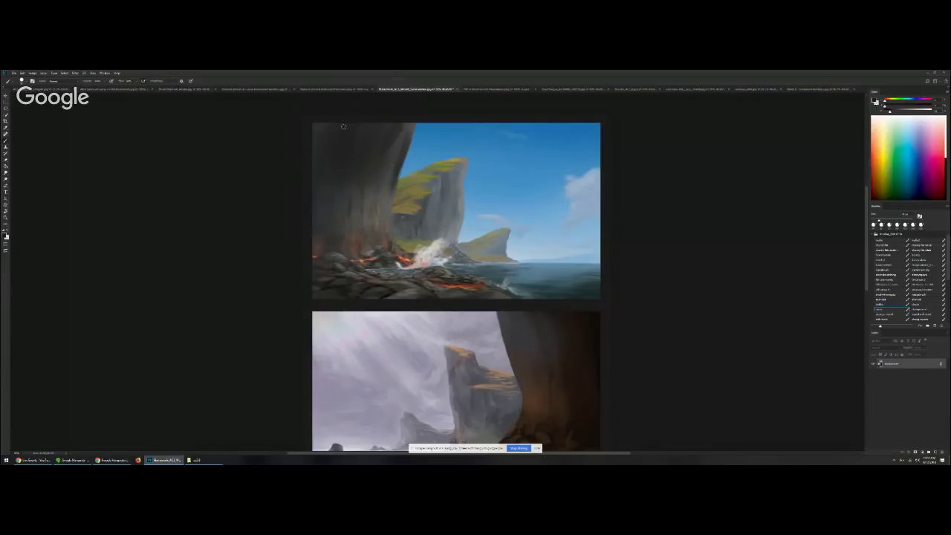
Paint dark crevices down the near cliff's face to its base, undo unwanted strokes, and resample a tone from its upper edge
{"action": "left_click_drag", "start_coordinate": [380, 153], "coordinate": [396, 164]}
{"action": "key", "text": "ctrl+z"}
{"action": "mouse_move", "coordinate": [363, 184]}
{"action": "left_mouse_down"}
{"action": "mouse_move", "coordinate": [344, 208]}
{"action": "mouse_move", "coordinate": [378, 217]}
{"action": "mouse_move", "coordinate": [362, 240]}
{"action": "mouse_move", "coordinate": [335, 235]}
{"action": "mouse_move", "coordinate": [378, 249]}
{"action": "left_mouse_up"}
{"action": "key", "text": "ctrl+z"}
{"action": "key", "text": "ctrl+z"}
{"action": "key", "text": "ctrl+z"}
{"action": "key", "text": "ctrl+z"}
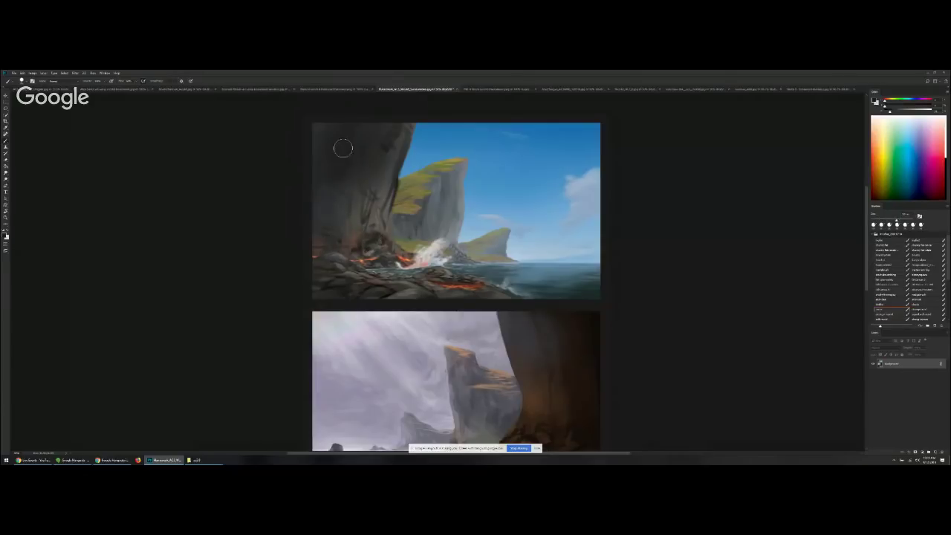
{"action": "key", "text": "alt"}
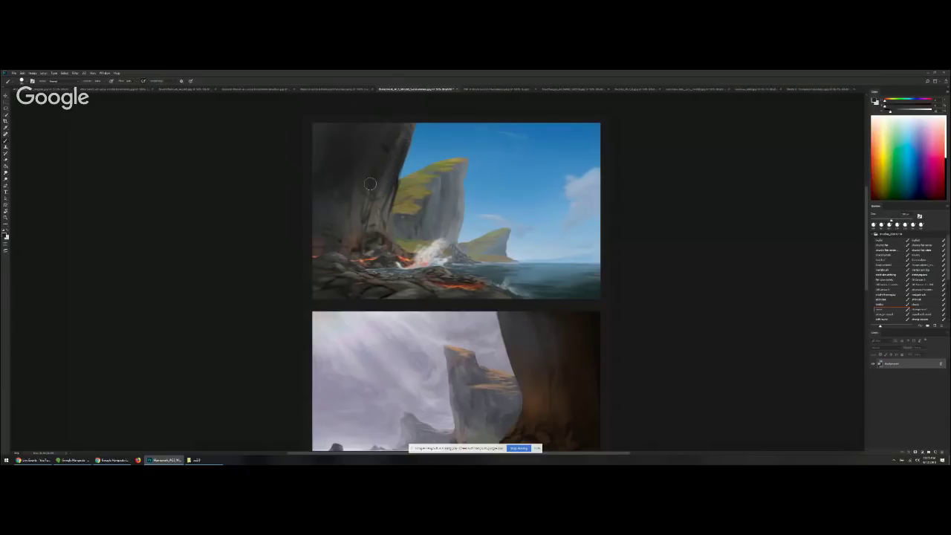
{"action": "left_click", "coordinate": [404, 125], "text": "alt"}
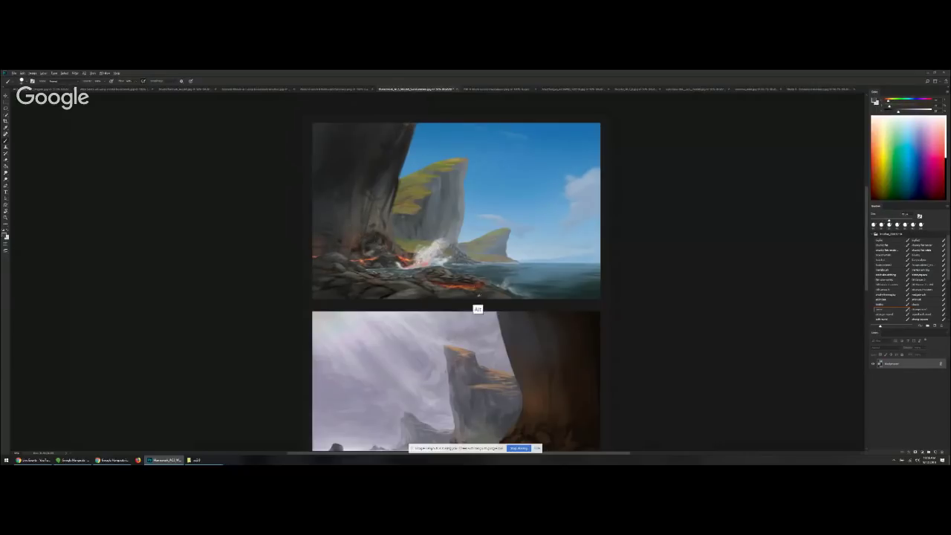
Paint over the glowing lava patch in the foreground rocks near the sea with sampled dark tones
{"action": "left_click_drag", "start_coordinate": [377, 293], "coordinate": [439, 291]}
{"action": "left_click", "coordinate": [448, 297], "text": "alt"}
{"action": "left_click", "coordinate": [464, 284], "text": "alt"}
{"action": "left_click", "coordinate": [463, 285], "text": "alt"}
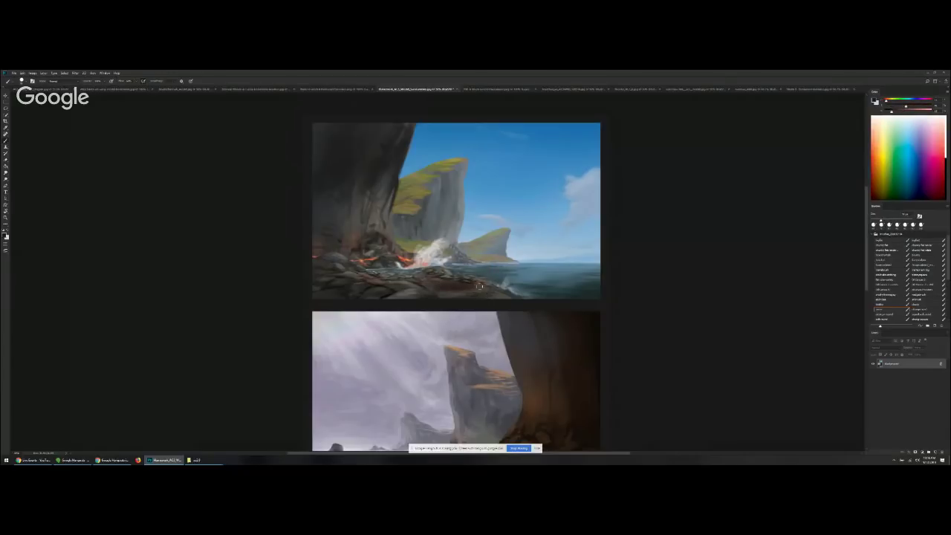
Sample the lava orange and paint a glowing lava streak among the rocks below the near cliff
{"action": "left_click", "coordinate": [410, 259], "text": "alt"}
{"action": "key", "text": "]"}
{"action": "mouse_move", "coordinate": [334, 272]}
{"action": "left_mouse_down"}
{"action": "mouse_move", "coordinate": [314, 269]}
{"action": "mouse_move", "coordinate": [400, 277]}
{"action": "mouse_move", "coordinate": [377, 276]}
{"action": "left_mouse_up"}
{"action": "left_click", "coordinate": [362, 278], "text": "alt"}
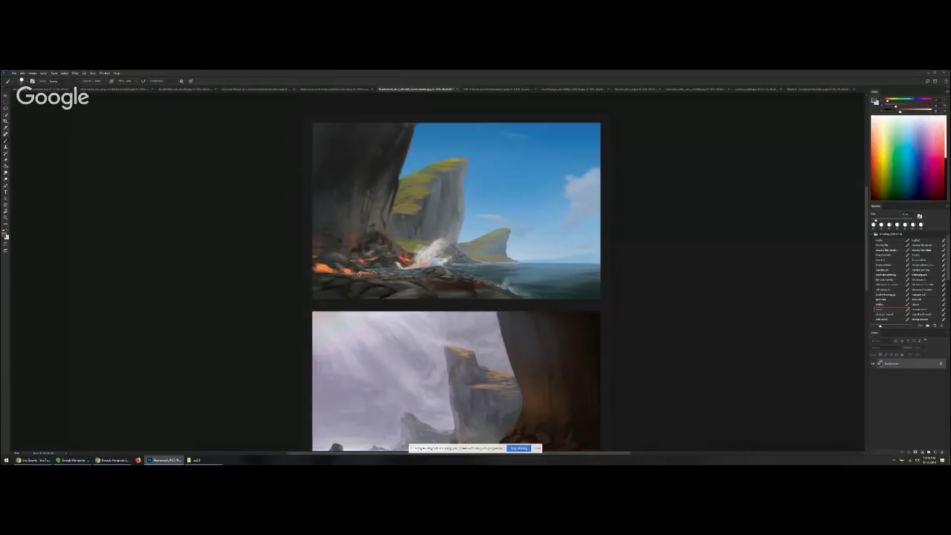
{"action": "left_click", "coordinate": [329, 267], "text": "alt"}
Cover the reddish remains of the removed lava with sampled rock grey and refine the rocks' edge along the water
{"action": "left_click", "coordinate": [446, 296], "text": "alt"}
{"action": "left_click_drag", "start_coordinate": [434, 287], "coordinate": [469, 291]}
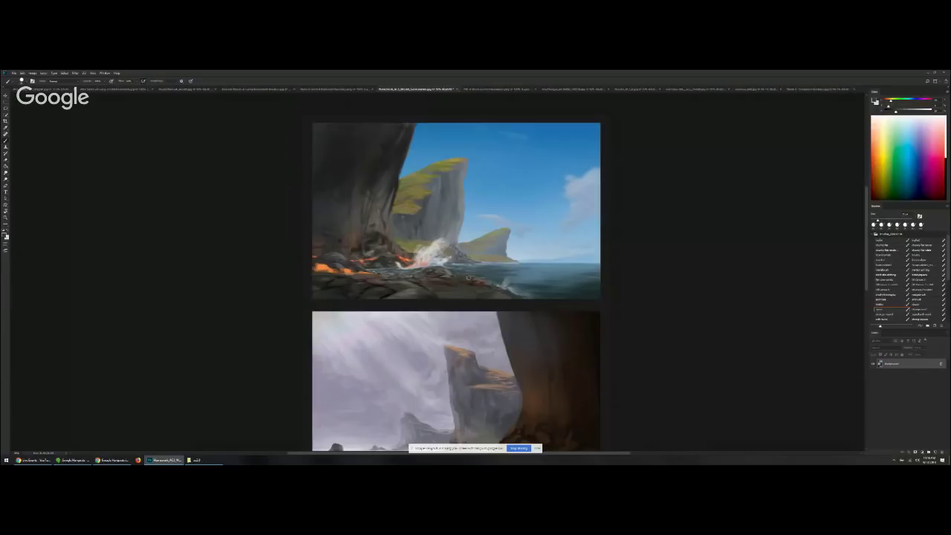
{"action": "left_click", "coordinate": [440, 263], "text": "alt"}
{"action": "key", "text": "["}
{"action": "left_click_drag", "start_coordinate": [398, 271], "coordinate": [378, 270]}
{"action": "left_click", "coordinate": [410, 289], "text": "alt"}
{"action": "left_click", "coordinate": [420, 273], "text": "alt"}
Rework the white splash beside the lava with sampled blue-grey tones, undoing unwanted strokes
{"action": "key", "text": "]"}
{"action": "mouse_move", "coordinate": [437, 245]}
{"action": "left_mouse_down"}
{"action": "mouse_move", "coordinate": [424, 248]}
{"action": "mouse_move", "coordinate": [433, 254]}
{"action": "mouse_move", "coordinate": [379, 252]}
{"action": "mouse_move", "coordinate": [443, 246]}
{"action": "mouse_move", "coordinate": [467, 260]}
{"action": "mouse_move", "coordinate": [431, 249]}
{"action": "mouse_move", "coordinate": [420, 263]}
{"action": "mouse_move", "coordinate": [433, 262]}
{"action": "left_mouse_up"}
{"action": "key", "text": "ctrl+z"}
{"action": "key", "text": "]"}
{"action": "key", "text": "]"}
{"action": "key", "text": "ctrl+z"}
{"action": "left_click", "coordinate": [526, 284], "text": "alt"}
{"action": "key", "text": "["}
{"action": "key", "text": "["}
{"action": "left_click", "coordinate": [437, 247], "text": "alt"}
{"action": "key", "text": "]"}
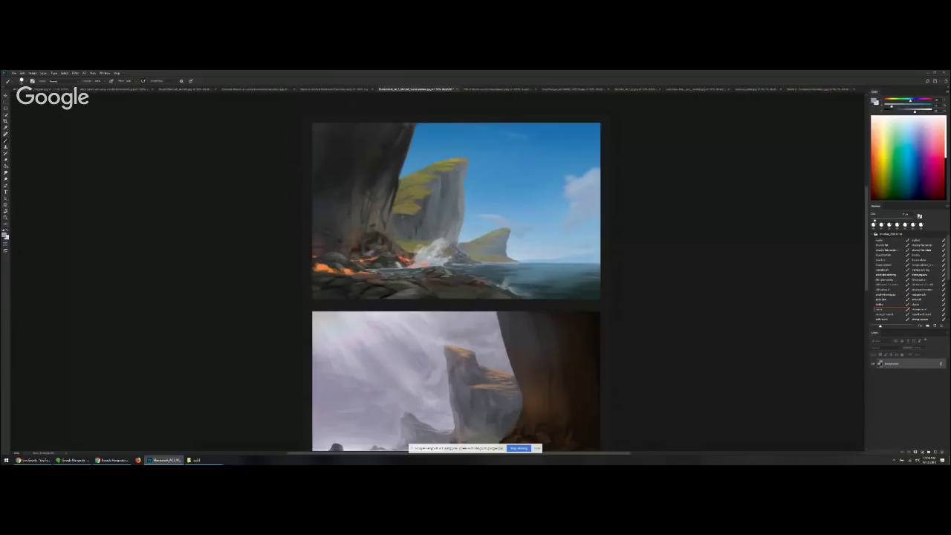
Paint sampled water tones along the shoreline beneath the splash
{"action": "left_click", "coordinate": [393, 264], "text": "alt"}
{"action": "left_click_drag", "start_coordinate": [408, 266], "coordinate": [423, 266]}
{"action": "left_click", "coordinate": [429, 274], "text": "alt"}
Compare all three coastal paintings at a smaller scale and examine the overcast and stormy versions
{"action": "scroll", "coordinate": [505, 275], "scroll_direction": "down", "scroll_amount": 1}
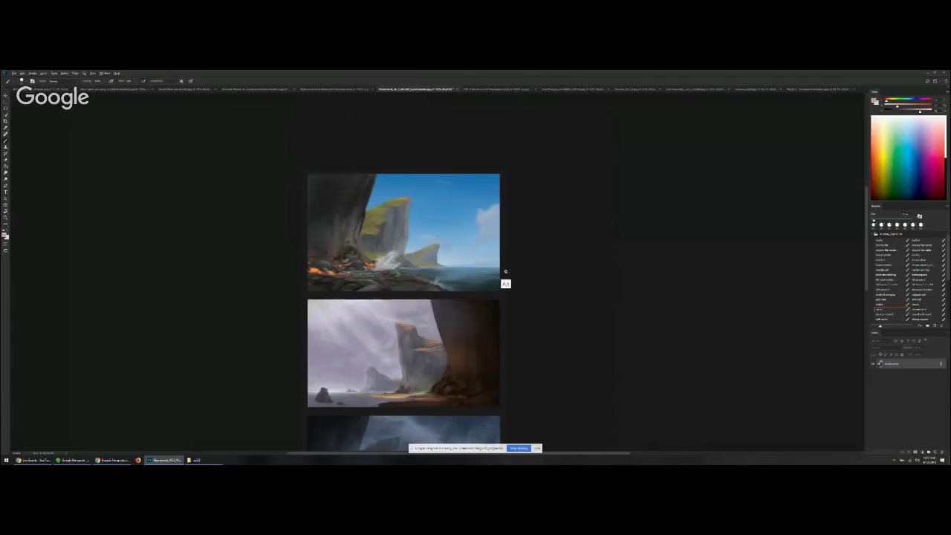
{"action": "left_click", "coordinate": [505, 272], "text": "alt"}
{"action": "left_click_drag", "start_coordinate": [505, 272], "coordinate": [611, 151]}
{"action": "left_click", "coordinate": [523, 311], "text": "ctrl"}
{"action": "left_click_drag", "start_coordinate": [562, 184], "coordinate": [519, 274]}
{"action": "mouse_move", "coordinate": [523, 149]}
{"action": "left_mouse_down"}
{"action": "mouse_move", "coordinate": [464, 186]}
{"action": "mouse_move", "coordinate": [466, 170]}
{"action": "mouse_move", "coordinate": [516, 173]}
{"action": "left_mouse_up"}
{"action": "key", "text": "ctrl+z"}
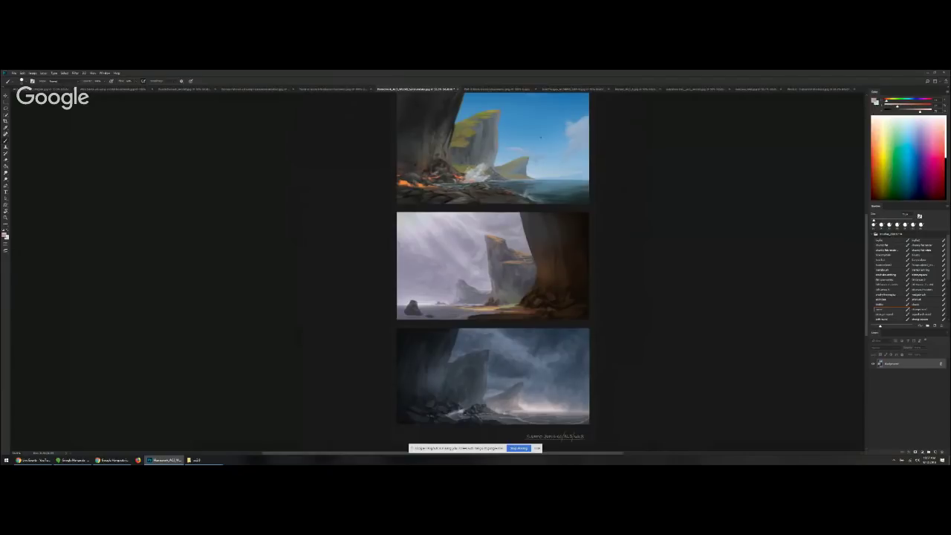
{"action": "key", "text": "ctrl"}
{"action": "left_click", "coordinate": [504, 168], "text": "ctrl"}
{"action": "left_click_drag", "start_coordinate": [504, 168], "coordinate": [537, 75]}
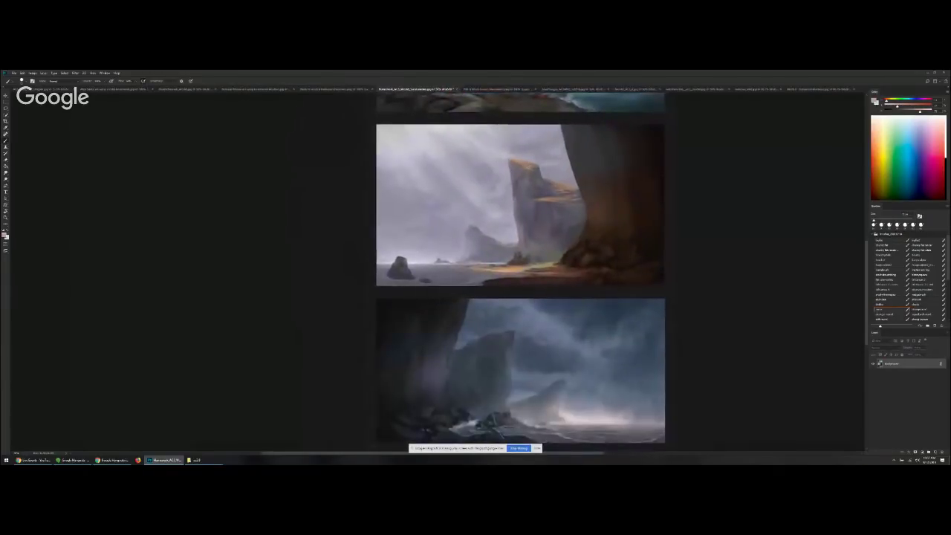
Mix a dark green from a sampled rock tone and dab it onto the rocks under the overcast scene's near cliff
{"action": "mouse_move", "coordinate": [563, 245]}
{"action": "left_mouse_down"}
{"action": "mouse_move", "coordinate": [511, 254]}
{"action": "mouse_move", "coordinate": [594, 223]}
{"action": "mouse_move", "coordinate": [496, 252]}
{"action": "left_mouse_up"}
{"action": "key", "text": "ctrl+z"}
{"action": "left_click", "coordinate": [544, 269], "text": "alt"}
{"action": "left_click", "coordinate": [552, 270], "text": "alt"}
{"action": "left_click", "coordinate": [628, 267], "text": "alt"}
{"action": "left_click", "coordinate": [899, 100]}
{"action": "key", "text": "["}
{"action": "key", "text": "["}
{"action": "left_click", "coordinate": [898, 111]}
{"action": "left_click", "coordinate": [622, 264], "text": "alt"}
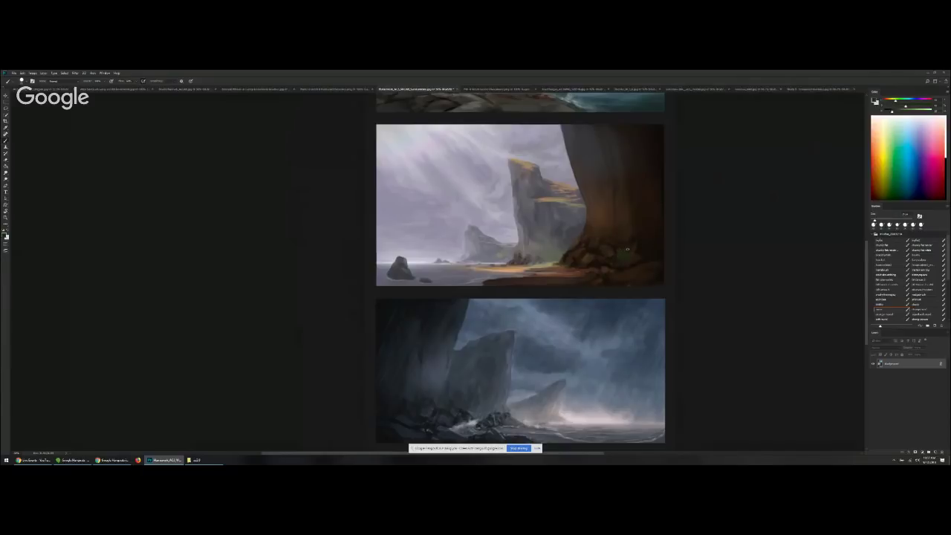
Paint a soft warm patch into the overcast sky beside the middle cliff and blend it with sampled sky tones
{"action": "left_click_drag", "start_coordinate": [425, 192], "coordinate": [520, 236]}
{"action": "key", "text": "ctrl+z"}
{"action": "left_click", "coordinate": [568, 188], "text": "alt"}
{"action": "key", "text": "]"}
{"action": "mouse_move", "coordinate": [478, 180]}
{"action": "left_mouse_down"}
{"action": "mouse_move", "coordinate": [495, 197]}
{"action": "mouse_move", "coordinate": [495, 216]}
{"action": "left_mouse_up"}
{"action": "left_click", "coordinate": [485, 181], "text": "alt"}
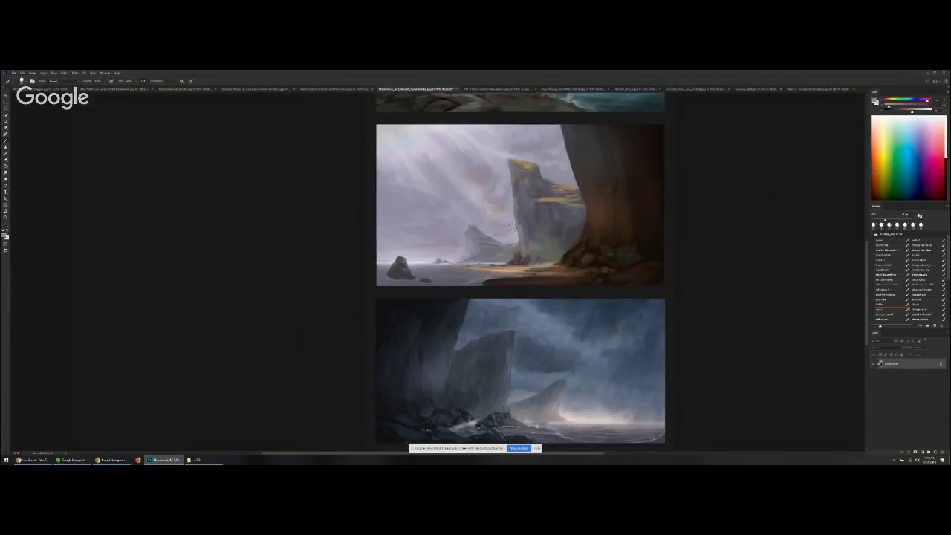
{"action": "left_click", "coordinate": [495, 201], "text": "alt"}
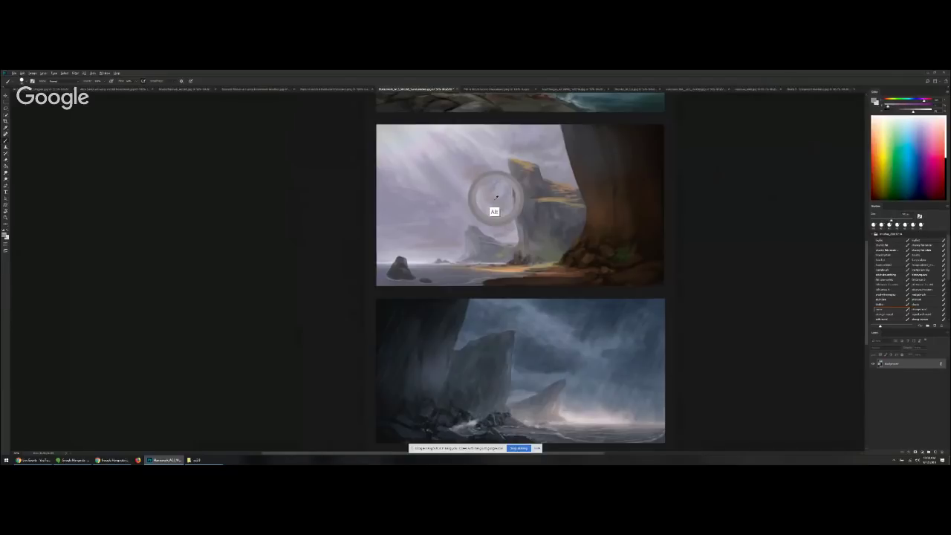
Refine the seaward edge of the overcast scene's middle cliff with sampled cliff and sky tones
{"action": "left_click", "coordinate": [518, 194], "text": "alt"}
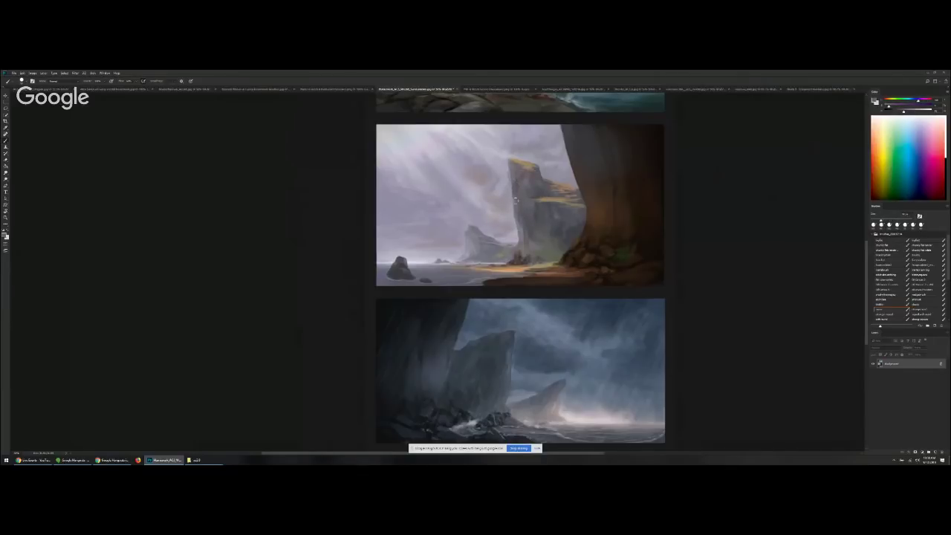
{"action": "left_click", "coordinate": [527, 191], "text": "alt"}
{"action": "left_click", "coordinate": [482, 190], "text": "alt"}
Blend sampled rock greys into the overcast scene's water and pick a warm sand tone for a finer brush
{"action": "left_click", "coordinate": [402, 269], "text": "alt"}
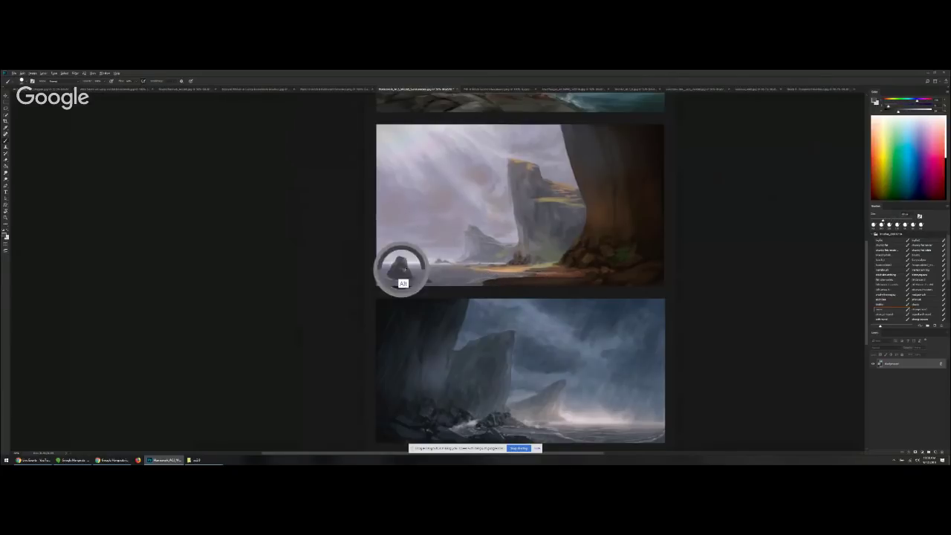
{"action": "left_click", "coordinate": [469, 237], "text": "alt"}
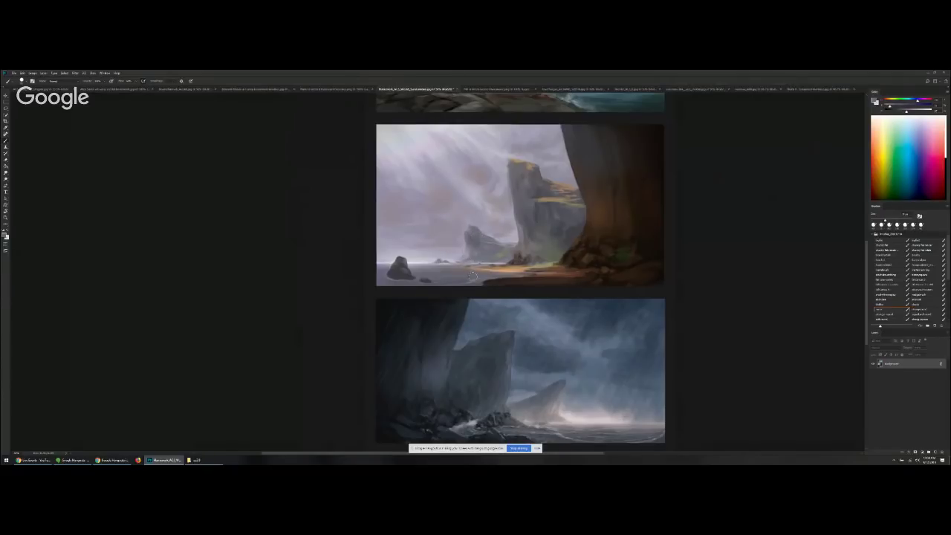
{"action": "left_click_drag", "start_coordinate": [472, 272], "coordinate": [401, 271]}
{"action": "left_click", "coordinate": [515, 280], "text": "alt"}
{"action": "key", "text": "["}
{"action": "key", "text": "["}
{"action": "key", "text": "["}
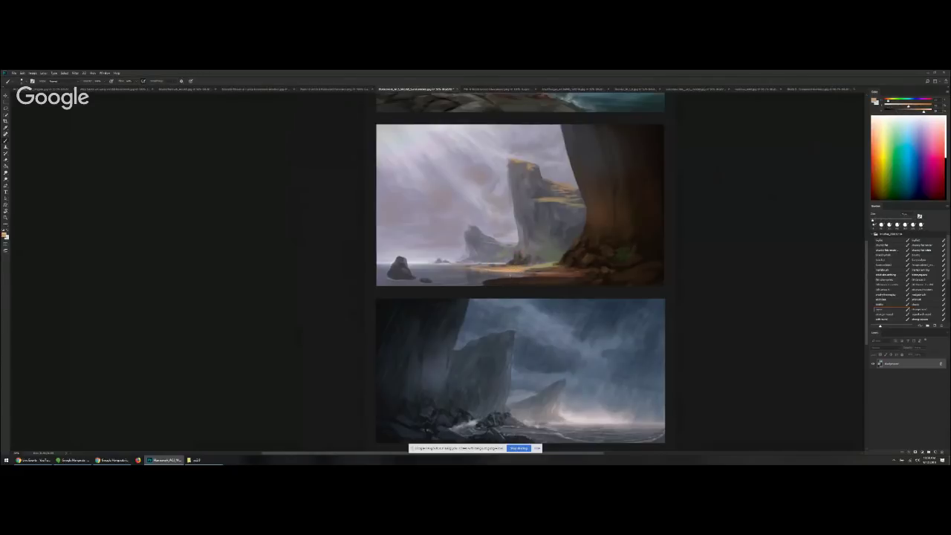
Repaint the rocks at the foot of the overcast scene's near cliff with sampled dark and warm brown tones
{"action": "key", "text": "]"}
{"action": "key", "text": "]"}
{"action": "left_click", "coordinate": [584, 255], "text": "alt"}
{"action": "left_click", "coordinate": [576, 256], "text": "alt"}
{"action": "left_click", "coordinate": [572, 253], "text": "alt"}
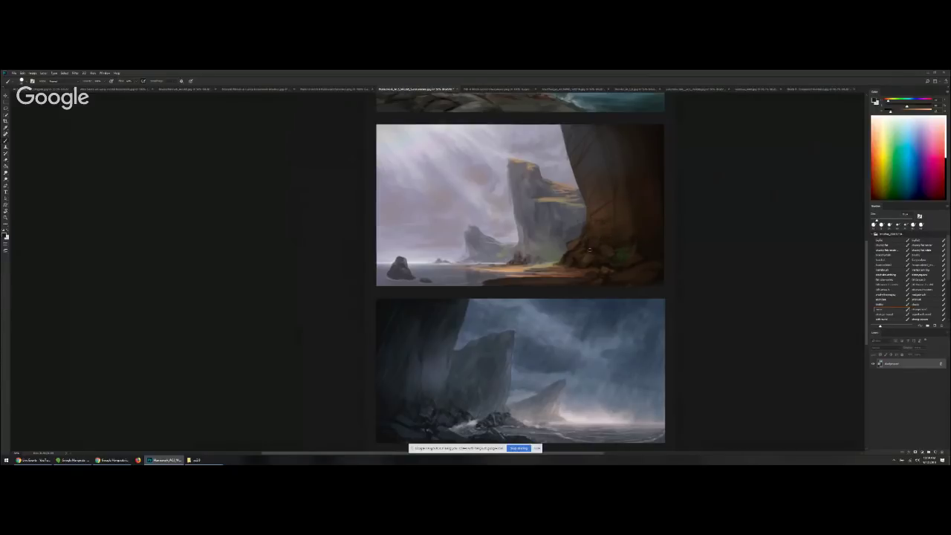
{"action": "left_click", "coordinate": [586, 271], "text": "alt"}
{"action": "left_click", "coordinate": [626, 240], "text": "alt"}
{"action": "left_click", "coordinate": [608, 221], "text": "alt"}
{"action": "left_click", "coordinate": [595, 241], "text": "alt"}
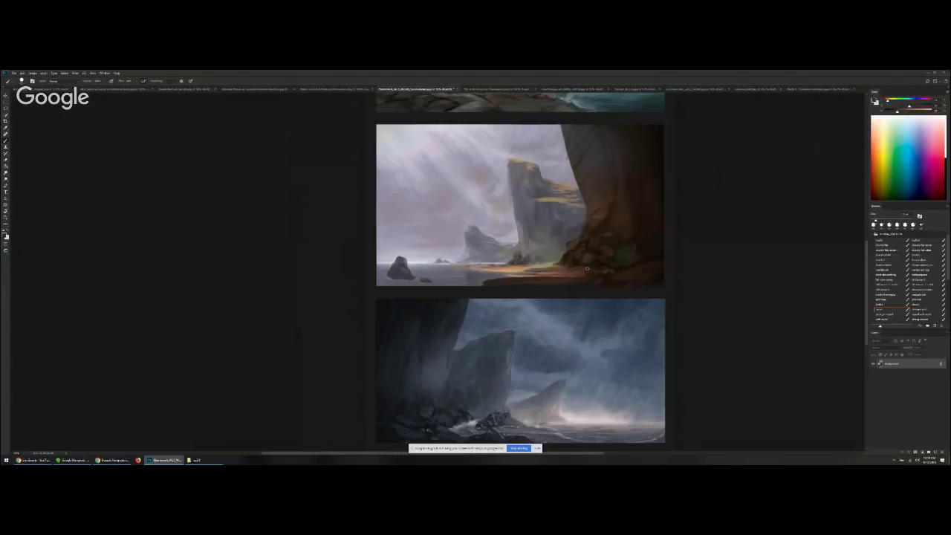
Refine the edge where the near cliff's rocks meet the beach using sampled rock and sand tones
{"action": "left_click", "coordinate": [585, 261], "text": "alt"}
{"action": "left_click", "coordinate": [598, 266], "text": "alt"}
{"action": "left_click", "coordinate": [569, 265], "text": "alt"}
{"action": "left_click", "coordinate": [576, 274], "text": "alt"}
{"action": "left_click", "coordinate": [585, 273], "text": "alt"}
Repaint the overcast scene's middle cliff face with sampled grey tones, undoing the first stroke on it
{"action": "left_click", "coordinate": [534, 220], "text": "alt"}
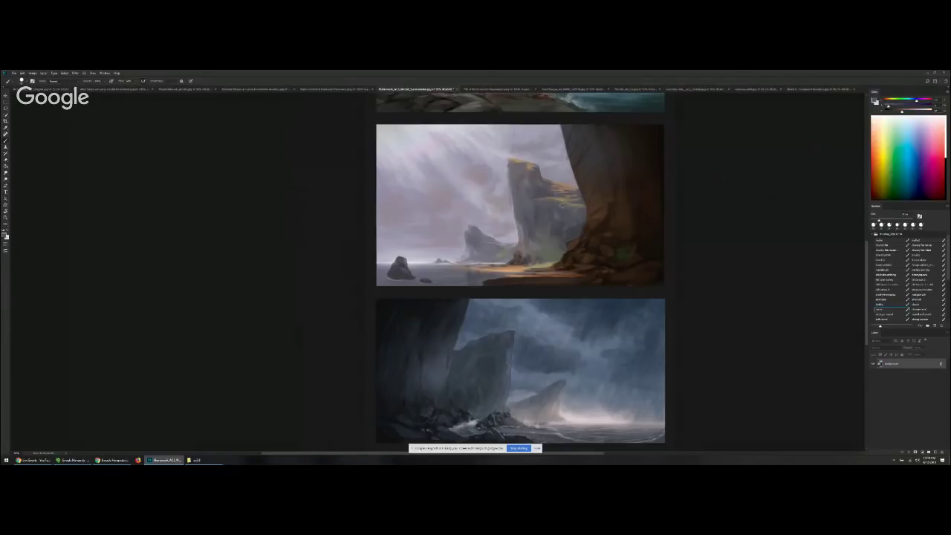
{"action": "mouse_move", "coordinate": [546, 180]}
{"action": "left_mouse_down"}
{"action": "mouse_move", "coordinate": [568, 201]}
{"action": "mouse_move", "coordinate": [545, 196]}
{"action": "left_mouse_up"}
{"action": "key", "text": "ctrl+z"}
{"action": "key", "text": "alt"}
{"action": "left_click", "coordinate": [538, 203], "text": "alt"}
{"action": "left_click", "coordinate": [535, 199], "text": "alt"}
Simplify the middle cliff's ledges, lower face and base with softer sampled grey and warm beach tones
{"action": "left_click", "coordinate": [562, 199], "text": "alt"}
{"action": "left_click", "coordinate": [557, 193], "text": "alt"}
{"action": "left_click", "coordinate": [544, 180], "text": "alt"}
{"action": "left_click", "coordinate": [528, 187], "text": "alt"}
{"action": "left_click", "coordinate": [483, 248], "text": "alt"}
{"action": "left_click", "coordinate": [548, 210], "text": "alt"}
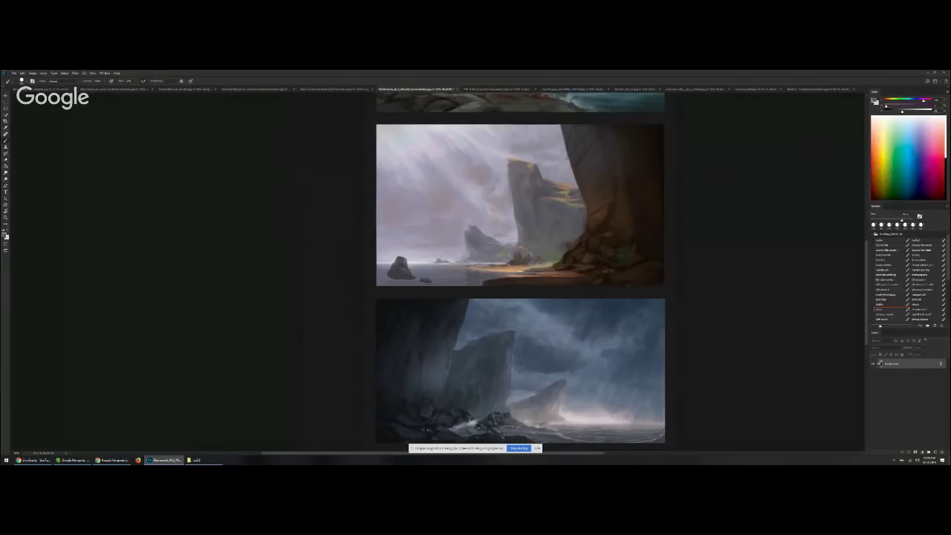
{"action": "key", "text": "["}
{"action": "left_click", "coordinate": [510, 274], "text": "alt"}
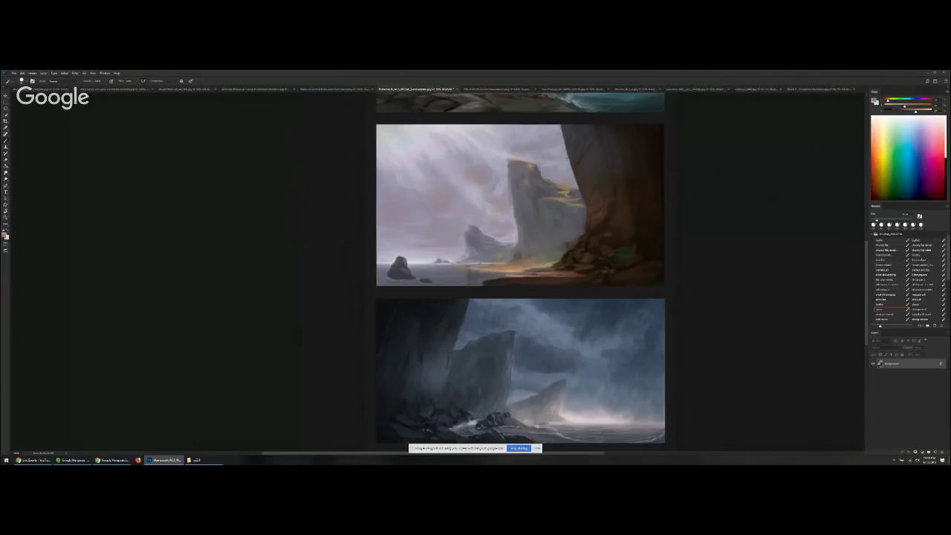
Try a stroke across the glowing lava rocks in the sunny scene and undo it
{"action": "left_click_drag", "start_coordinate": [611, 215], "coordinate": [377, 269]}
{"action": "left_click_drag", "start_coordinate": [377, 269], "coordinate": [576, 166]}
{"action": "key", "text": "ctrl+plus"}
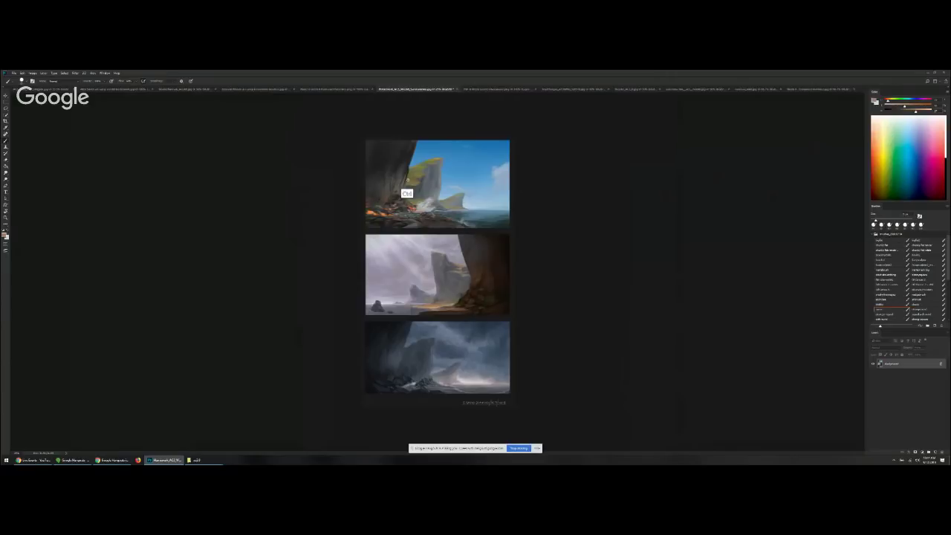
{"action": "scroll", "coordinate": [406, 195], "scroll_direction": "up", "scroll_amount": 2}
{"action": "mouse_move", "coordinate": [410, 193]}
{"action": "left_mouse_down"}
{"action": "mouse_move", "coordinate": [389, 256]}
{"action": "mouse_move", "coordinate": [364, 287]}
{"action": "left_mouse_up"}
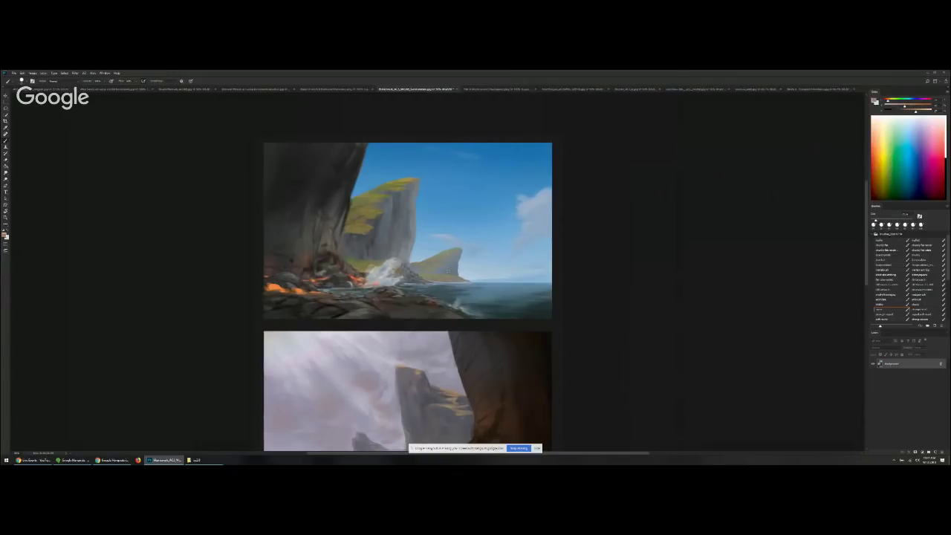
{"action": "mouse_move", "coordinate": [342, 290]}
{"action": "left_mouse_down"}
{"action": "mouse_move", "coordinate": [368, 274]}
{"action": "mouse_move", "coordinate": [347, 294]}
{"action": "mouse_move", "coordinate": [310, 273]}
{"action": "mouse_move", "coordinate": [284, 294]}
{"action": "left_mouse_up"}
{"action": "key", "text": "ctrl+z"}
Mark rough grey strokes around the edges of the sunny scene's rocky foreground and undo them
{"action": "mouse_move", "coordinate": [261, 324]}
{"action": "left_mouse_down"}
{"action": "mouse_move", "coordinate": [476, 321]}
{"action": "mouse_move", "coordinate": [292, 321]}
{"action": "mouse_move", "coordinate": [263, 298]}
{"action": "left_mouse_up"}
{"action": "mouse_move", "coordinate": [256, 249]}
{"action": "left_mouse_down"}
{"action": "mouse_move", "coordinate": [252, 280]}
{"action": "mouse_move", "coordinate": [223, 279]}
{"action": "mouse_move", "coordinate": [269, 280]}
{"action": "left_mouse_up"}
{"action": "mouse_move", "coordinate": [264, 263]}
{"action": "left_mouse_down"}
{"action": "mouse_move", "coordinate": [283, 283]}
{"action": "mouse_move", "coordinate": [257, 253]}
{"action": "mouse_move", "coordinate": [277, 284]}
{"action": "mouse_move", "coordinate": [246, 285]}
{"action": "left_mouse_up"}
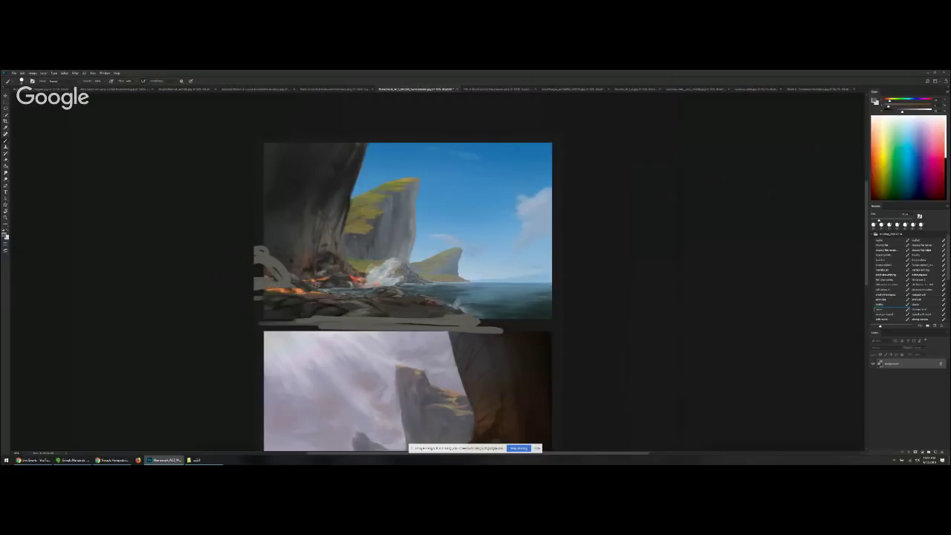
{"action": "key", "text": "ctrl+alt+z"}
{"action": "key", "text": "ctrl+alt+z"}
{"action": "key", "text": "ctrl+alt+z"}
{"action": "key", "text": "ctrl+alt+z"}
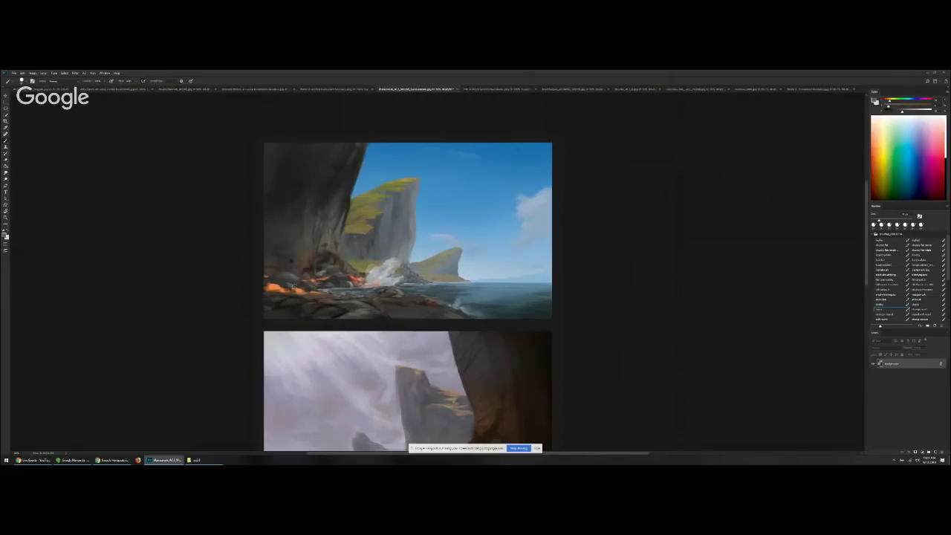
{"action": "mouse_move", "coordinate": [285, 296]}
{"action": "left_mouse_down"}
{"action": "mouse_move", "coordinate": [372, 287]}
{"action": "mouse_move", "coordinate": [374, 275]}
{"action": "mouse_move", "coordinate": [314, 287]}
{"action": "mouse_move", "coordinate": [408, 284]}
{"action": "mouse_move", "coordinate": [337, 269]}
{"action": "left_mouse_up"}
{"action": "key", "text": "ctrl+z"}
{"action": "key", "text": "ctrl+z"}
Try a broad pale cloud shape across the sunny scene's sky using the sampled cloud tone and undo it
{"action": "mouse_move", "coordinate": [518, 276]}
{"action": "left_mouse_down"}
{"action": "mouse_move", "coordinate": [451, 236]}
{"action": "mouse_move", "coordinate": [514, 233]}
{"action": "mouse_move", "coordinate": [456, 218]}
{"action": "mouse_move", "coordinate": [494, 203]}
{"action": "mouse_move", "coordinate": [496, 191]}
{"action": "mouse_move", "coordinate": [470, 174]}
{"action": "mouse_move", "coordinate": [455, 192]}
{"action": "mouse_move", "coordinate": [508, 181]}
{"action": "mouse_move", "coordinate": [516, 158]}
{"action": "mouse_move", "coordinate": [430, 170]}
{"action": "mouse_move", "coordinate": [427, 196]}
{"action": "mouse_move", "coordinate": [422, 186]}
{"action": "mouse_move", "coordinate": [518, 160]}
{"action": "mouse_move", "coordinate": [535, 141]}
{"action": "mouse_move", "coordinate": [491, 147]}
{"action": "mouse_move", "coordinate": [543, 140]}
{"action": "left_mouse_up"}
{"action": "key", "text": "ctrl+z"}
{"action": "left_click", "coordinate": [543, 209], "text": "alt"}
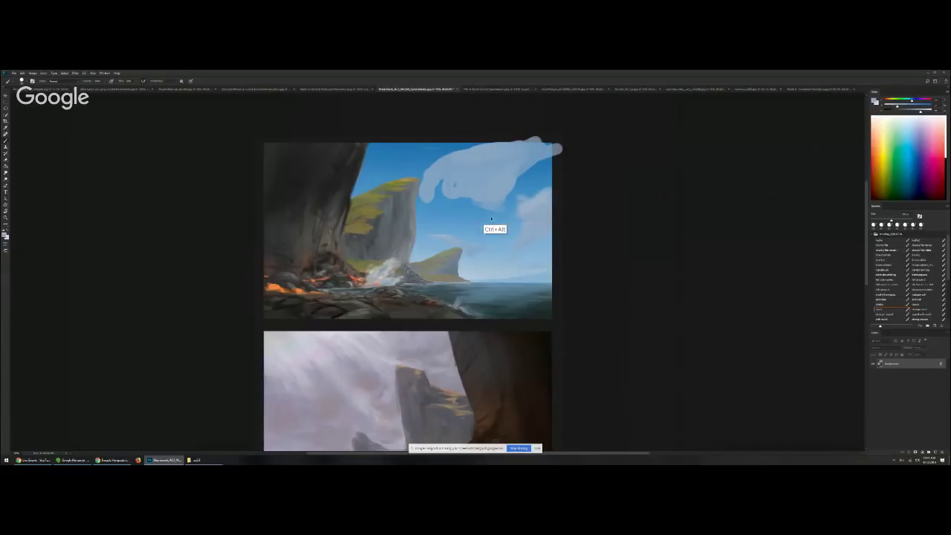
{"action": "key", "text": "ctrl+z"}
Try hazy blue rock spires on the sunny scene's horizon, compare them with the other paintings and undo them
{"action": "key", "text": "bracketleft"}
{"action": "key", "text": "bracketleft"}
{"action": "key", "text": "bracketleft"}
{"action": "key", "text": "bracketleft"}
{"action": "key", "text": "bracketleft"}
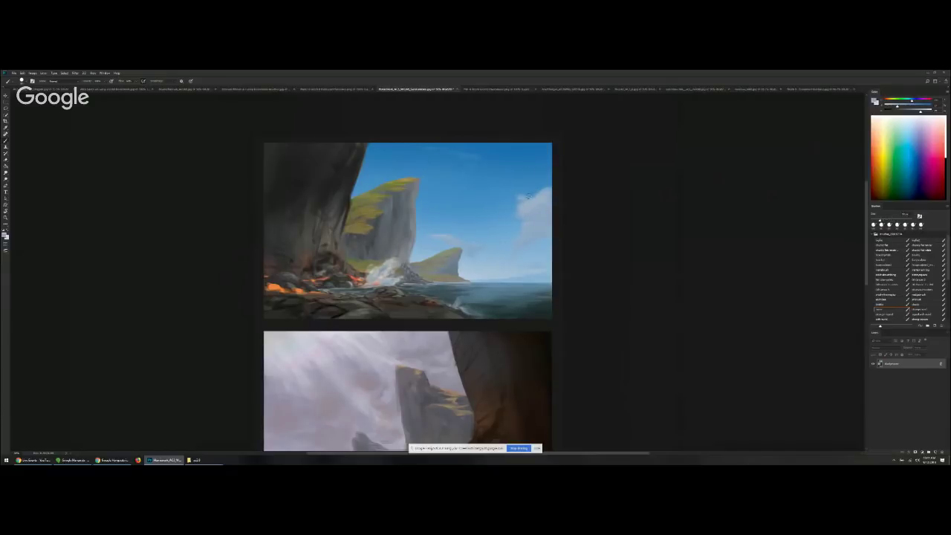
{"action": "left_click", "coordinate": [524, 266], "text": "alt"}
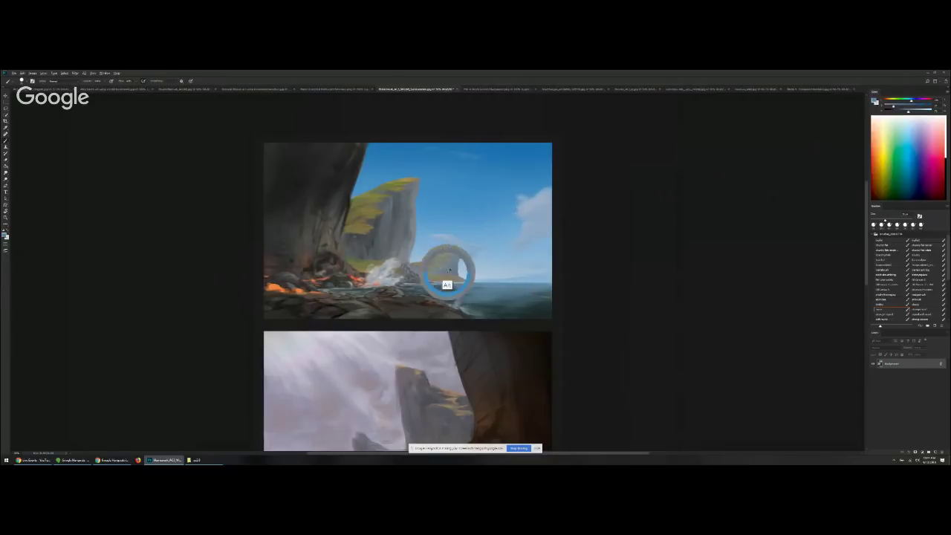
{"action": "mouse_move", "coordinate": [529, 277]}
{"action": "left_mouse_down"}
{"action": "mouse_move", "coordinate": [491, 199]}
{"action": "mouse_move", "coordinate": [492, 272]}
{"action": "mouse_move", "coordinate": [490, 238]}
{"action": "mouse_move", "coordinate": [518, 277]}
{"action": "mouse_move", "coordinate": [484, 220]}
{"action": "mouse_move", "coordinate": [489, 251]}
{"action": "mouse_move", "coordinate": [473, 277]}
{"action": "mouse_move", "coordinate": [532, 277]}
{"action": "mouse_move", "coordinate": [525, 260]}
{"action": "mouse_move", "coordinate": [562, 276]}
{"action": "mouse_move", "coordinate": [547, 295]}
{"action": "mouse_move", "coordinate": [332, 295]}
{"action": "mouse_move", "coordinate": [536, 265]}
{"action": "left_mouse_up"}
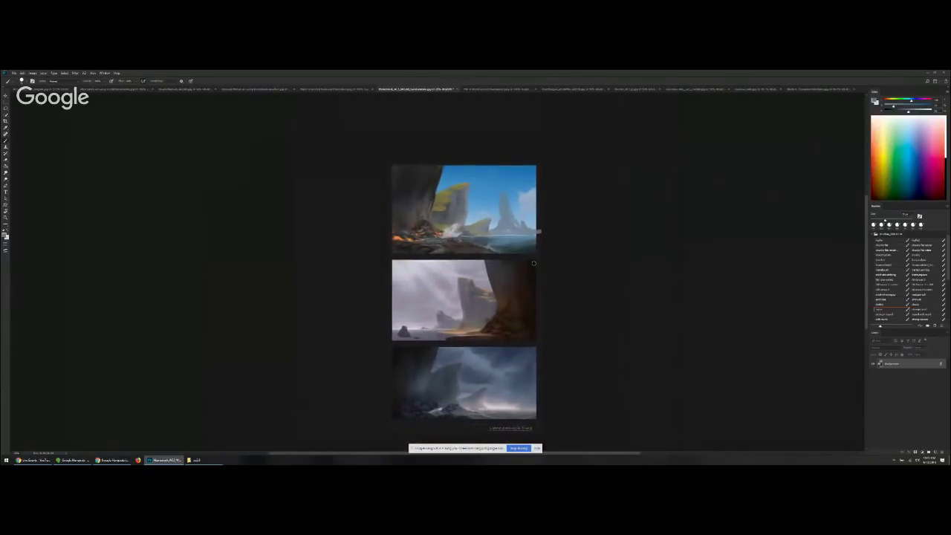
{"action": "scroll", "coordinate": [510, 275], "scroll_direction": "up", "scroll_amount": 1}
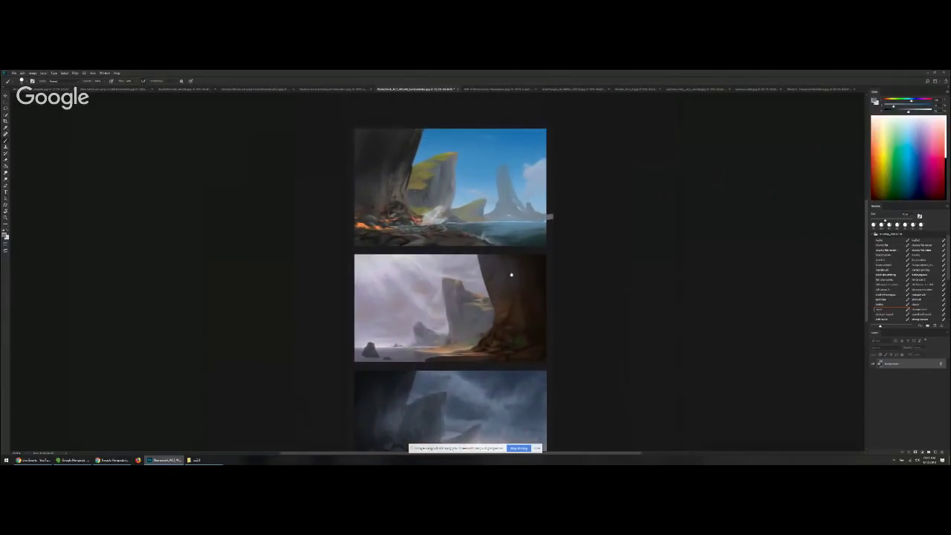
{"action": "left_click_drag", "start_coordinate": [511, 275], "coordinate": [532, 295]}
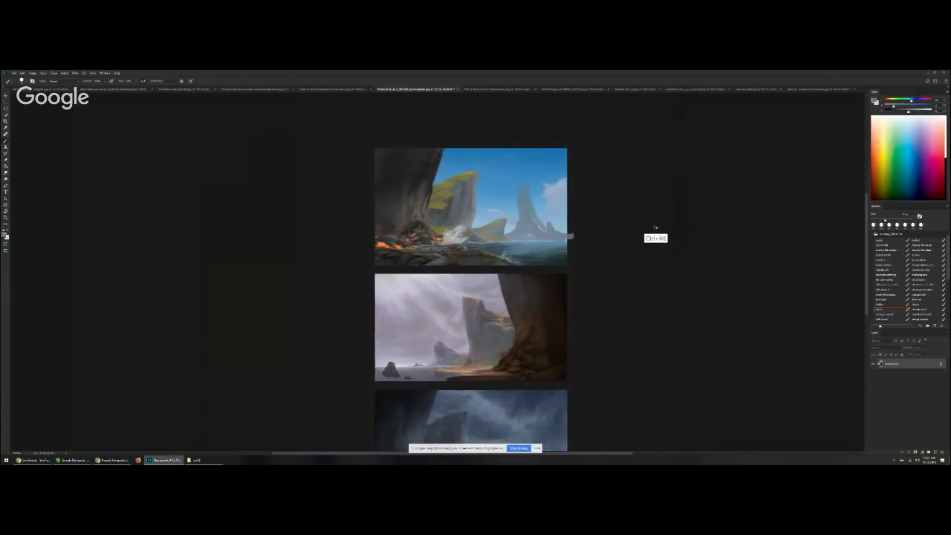
{"action": "key", "text": "ctrl+alt+z"}
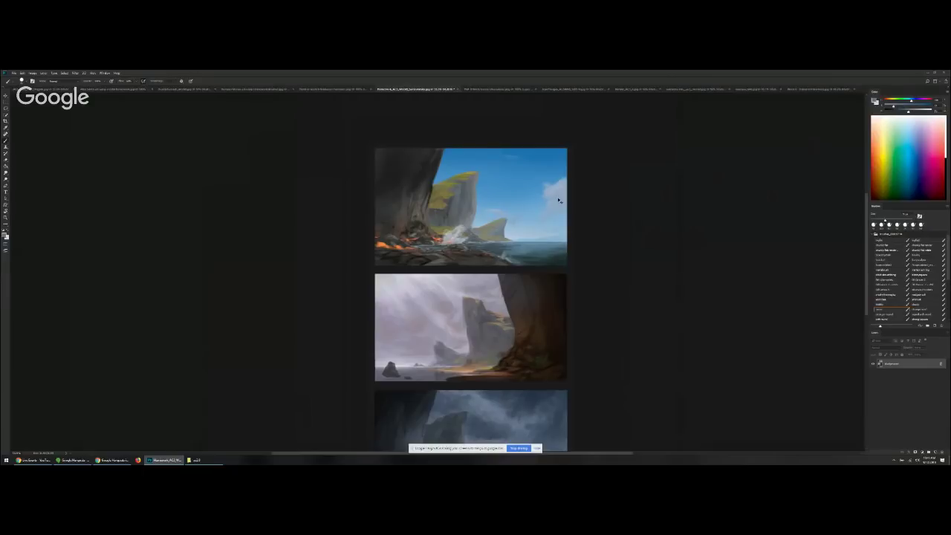
Switch to the mountain studies sheet and examine the four paintings beside their reference images
{"action": "key", "text": "ctrl+Tab"}
{"action": "left_click", "coordinate": [483, 244], "text": "ctrl"}
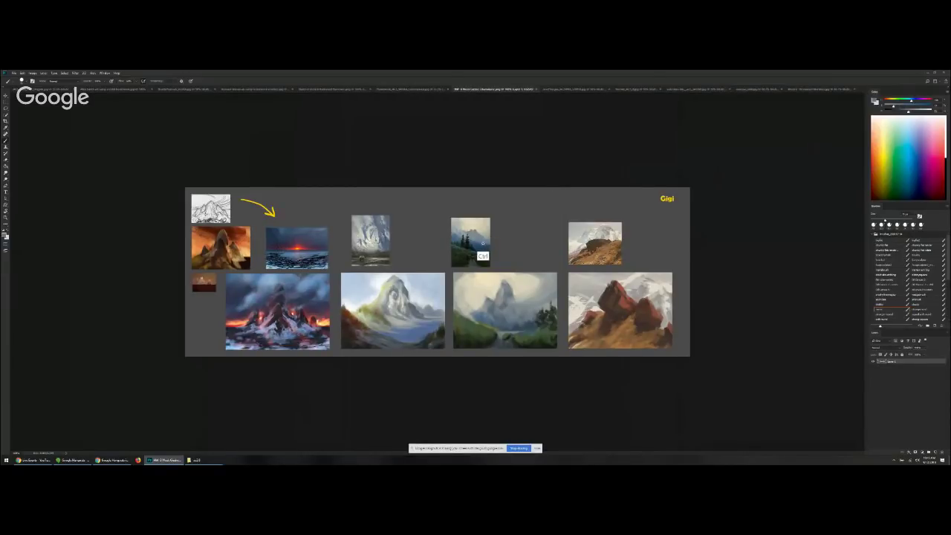
{"action": "left_click", "coordinate": [483, 244], "text": "ctrl"}
{"action": "left_click_drag", "start_coordinate": [494, 308], "coordinate": [569, 247]}
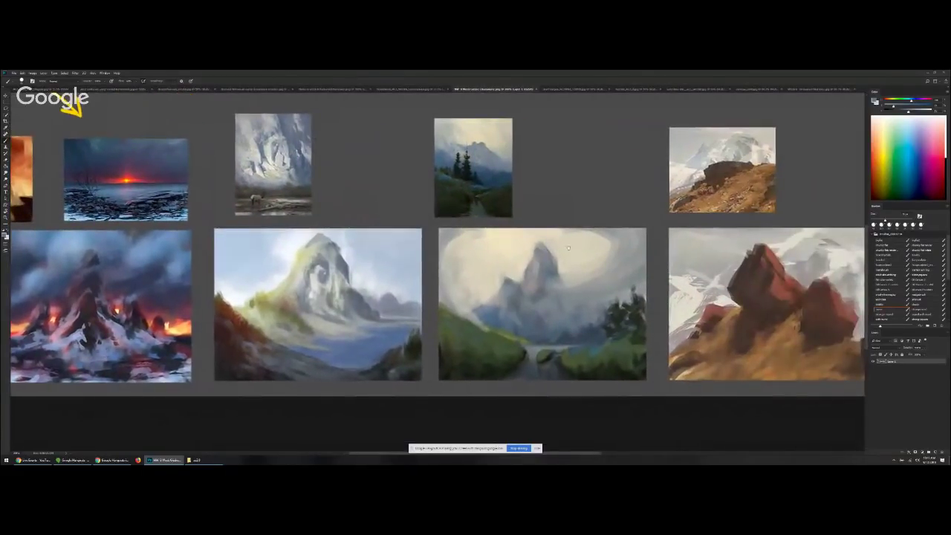
{"action": "left_click_drag", "start_coordinate": [656, 254], "coordinate": [618, 266]}
{"action": "scroll", "coordinate": [619, 279], "scroll_direction": "down", "scroll_amount": 4}
{"action": "scroll", "coordinate": [540, 275], "scroll_direction": "left", "scroll_amount": 5}
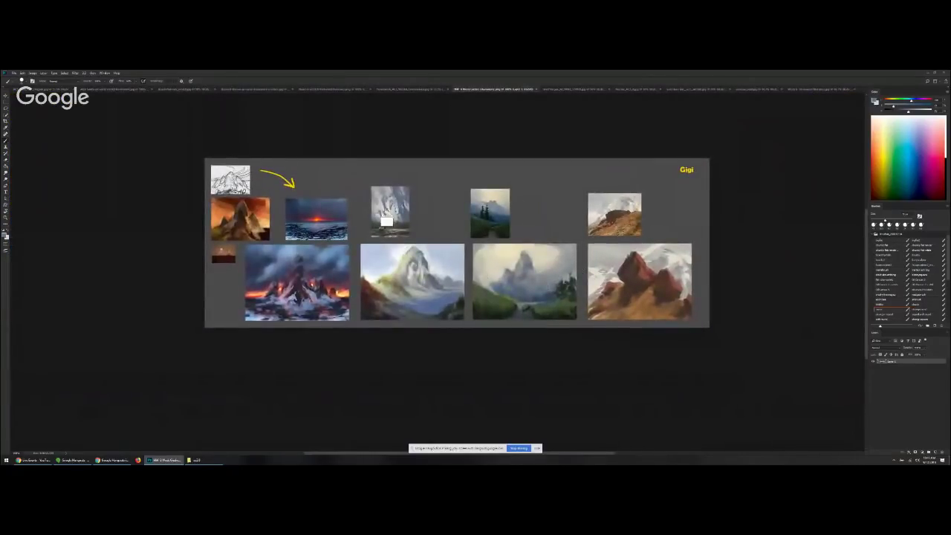
{"action": "scroll", "coordinate": [388, 215], "scroll_direction": "up", "scroll_amount": 5}
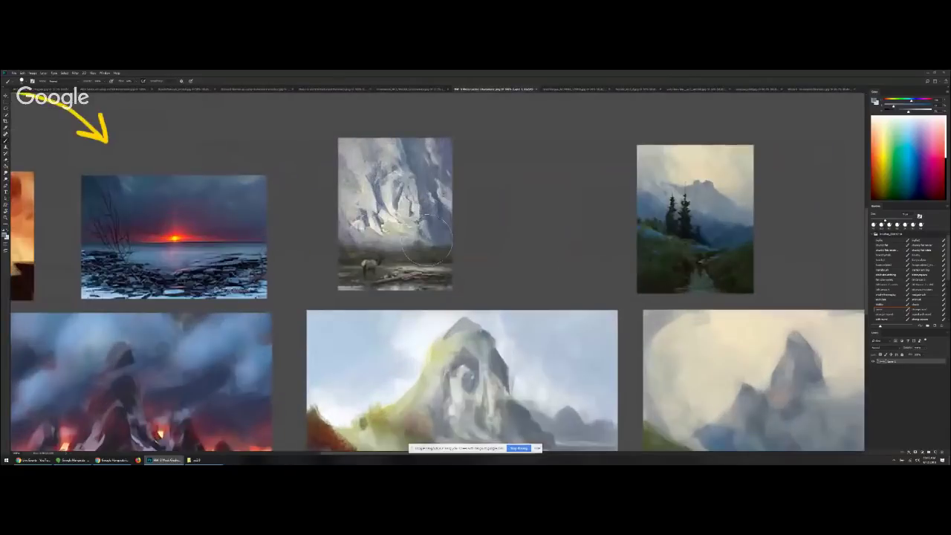
Mark the snowy cliff reference with a brush stroke and undo it
{"action": "right_click", "coordinate": [407, 217], "text": "alt"}
{"action": "mouse_move", "coordinate": [400, 203]}
{"action": "left_mouse_down"}
{"action": "mouse_move", "coordinate": [416, 198]}
{"action": "mouse_move", "coordinate": [409, 231]}
{"action": "left_mouse_up"}
{"action": "key", "text": "ctrl+alt+z"}
Draw strokes linking the snowy cliff reference to the green-lit mountain painting beneath it and undo them
{"action": "scroll", "coordinate": [394, 215], "scroll_direction": "down", "scroll_amount": 3}
{"action": "left_click_drag", "start_coordinate": [357, 251], "coordinate": [443, 195]}
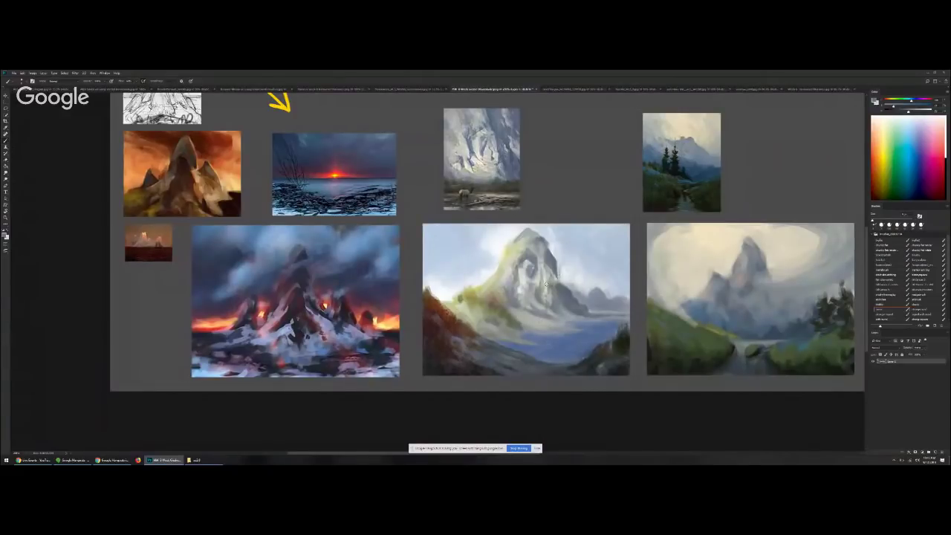
{"action": "left_click_drag", "start_coordinate": [490, 200], "coordinate": [533, 318]}
{"action": "left_click_drag", "start_coordinate": [498, 180], "coordinate": [536, 317]}
{"action": "left_click_drag", "start_coordinate": [500, 182], "coordinate": [546, 332]}
{"action": "key", "text": "ctrl+alt+z"}
{"action": "key", "text": "ctrl+alt+z"}
Rework the light and shadow planes of the mountain above the lake with sampled pale and blue-grey tones
{"action": "left_click", "coordinate": [574, 364], "text": "alt"}
{"action": "left_click", "coordinate": [518, 275], "text": "alt"}
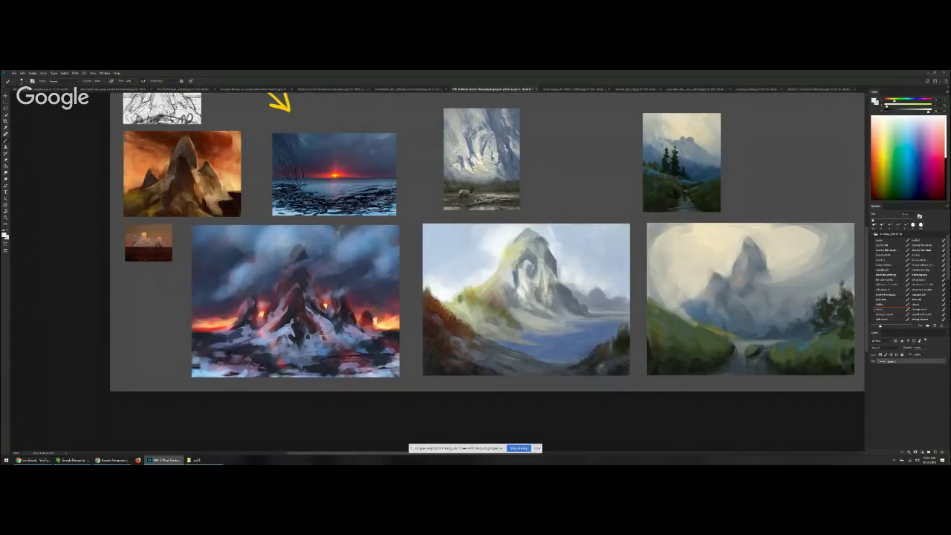
{"action": "mouse_move", "coordinate": [543, 288]}
{"action": "left_mouse_down", "text": "alt"}
{"action": "mouse_move", "coordinate": [510, 273]}
{"action": "mouse_move", "coordinate": [541, 275]}
{"action": "left_mouse_up", "text": "alt"}
{"action": "key", "text": "bracketright"}
{"action": "key", "text": "bracketright"}
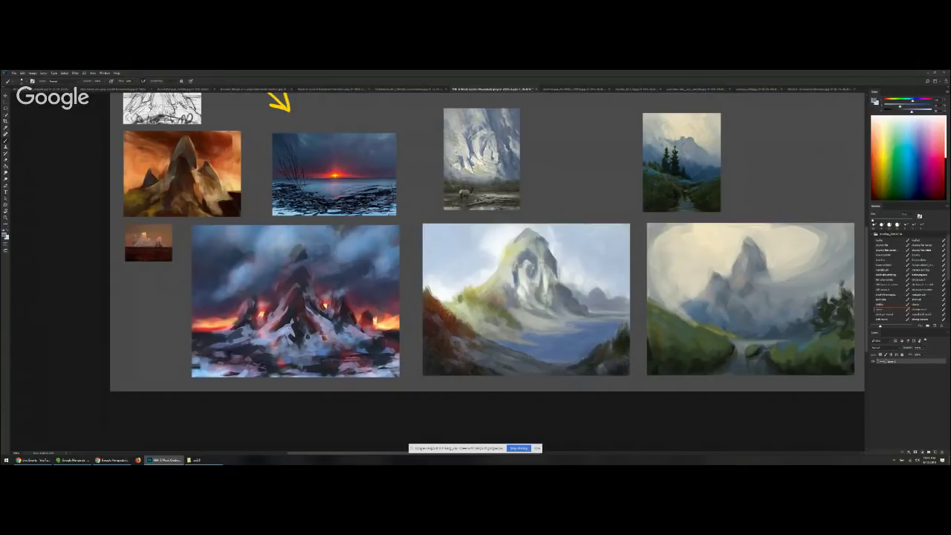
{"action": "left_click", "coordinate": [554, 261], "text": "alt"}
{"action": "left_click", "coordinate": [552, 258], "text": "alt"}
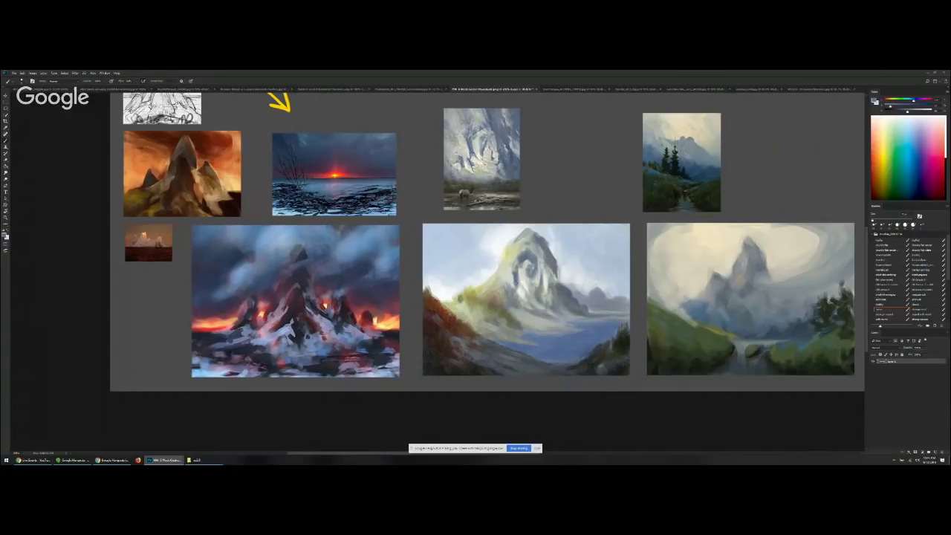
{"action": "key", "text": "]"}
{"action": "key", "text": "]"}
{"action": "key", "text": "]"}
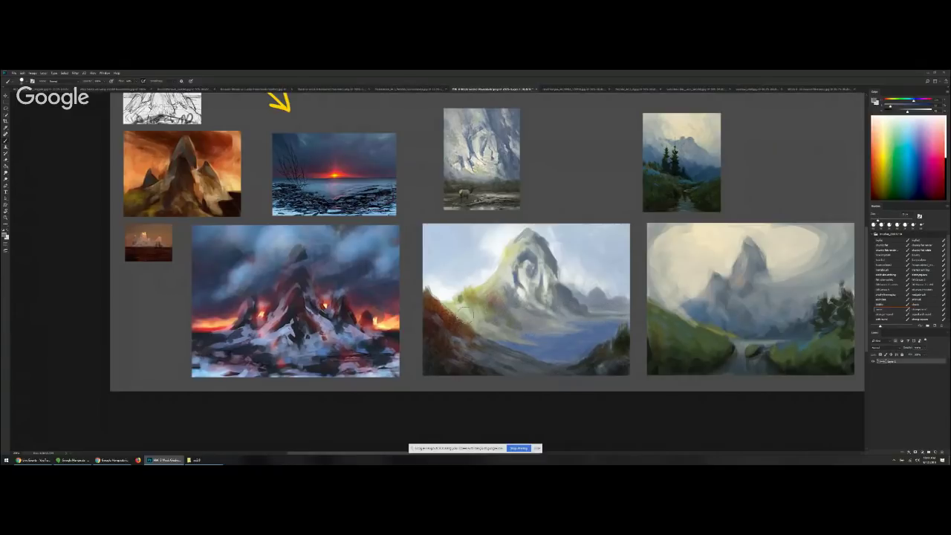
Darken the foreground slope of the lake painting with sampled brown and dark grey tones
{"action": "left_click", "coordinate": [466, 348], "text": "alt"}
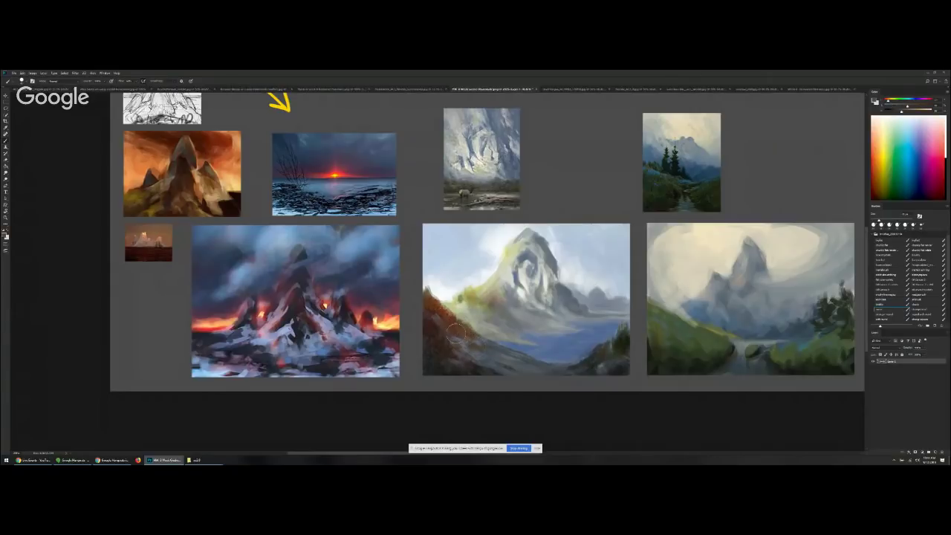
{"action": "left_click", "coordinate": [487, 365], "text": "alt"}
{"action": "key", "text": "["}
{"action": "mouse_move", "coordinate": [484, 354]}
{"action": "left_mouse_down"}
{"action": "mouse_move", "coordinate": [464, 366]}
{"action": "mouse_move", "coordinate": [491, 347]}
{"action": "mouse_move", "coordinate": [414, 364]}
{"action": "mouse_move", "coordinate": [506, 353]}
{"action": "mouse_move", "coordinate": [456, 364]}
{"action": "mouse_move", "coordinate": [501, 354]}
{"action": "mouse_move", "coordinate": [483, 374]}
{"action": "mouse_move", "coordinate": [513, 356]}
{"action": "mouse_move", "coordinate": [440, 339]}
{"action": "mouse_move", "coordinate": [556, 371]}
{"action": "left_mouse_up"}
{"action": "left_click", "coordinate": [442, 372], "text": "alt"}
Paint fine curved contour strokes over the lake painting's foreground slope and undo the last one
{"action": "key", "text": "["}
{"action": "key", "text": "["}
{"action": "key", "text": "["}
{"action": "key", "text": "["}
{"action": "mouse_move", "coordinate": [510, 346]}
{"action": "left_mouse_down"}
{"action": "mouse_move", "coordinate": [480, 336]}
{"action": "mouse_move", "coordinate": [508, 344]}
{"action": "mouse_move", "coordinate": [499, 327]}
{"action": "left_mouse_up"}
{"action": "left_click", "coordinate": [509, 354], "text": "alt"}
{"action": "left_click_drag", "start_coordinate": [503, 353], "coordinate": [534, 363]}
{"action": "key", "text": "ctrl+z"}
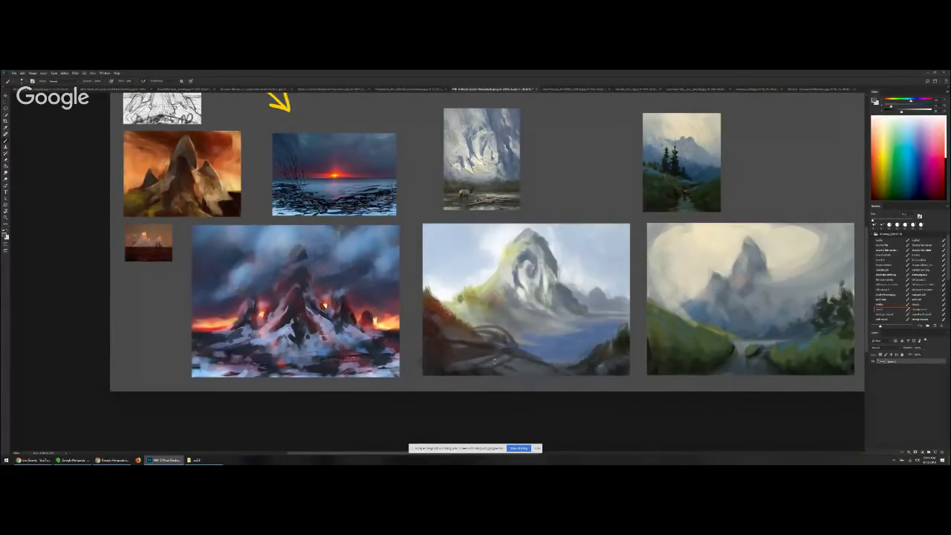
Shape the foreground ridge beside the lake with sampled reddish-brown and dark tones
{"action": "key", "text": "]"}
{"action": "key", "text": "]"}
{"action": "mouse_move", "coordinate": [491, 339]}
{"action": "left_mouse_down"}
{"action": "mouse_move", "coordinate": [507, 339]}
{"action": "mouse_move", "coordinate": [469, 323]}
{"action": "mouse_move", "coordinate": [478, 323]}
{"action": "left_mouse_up"}
{"action": "key", "text": "["}
{"action": "key", "text": "["}
{"action": "left_click", "coordinate": [463, 333], "text": "alt"}
{"action": "left_click", "coordinate": [490, 335], "text": "alt"}
Paint soft pale spots over the green ridge beside the mountain with a light tone sampled from its face
{"action": "key", "text": "bracketright"}
{"action": "key", "text": "bracketright"}
{"action": "key", "text": "bracketright"}
{"action": "left_click", "coordinate": [531, 277], "text": "alt"}
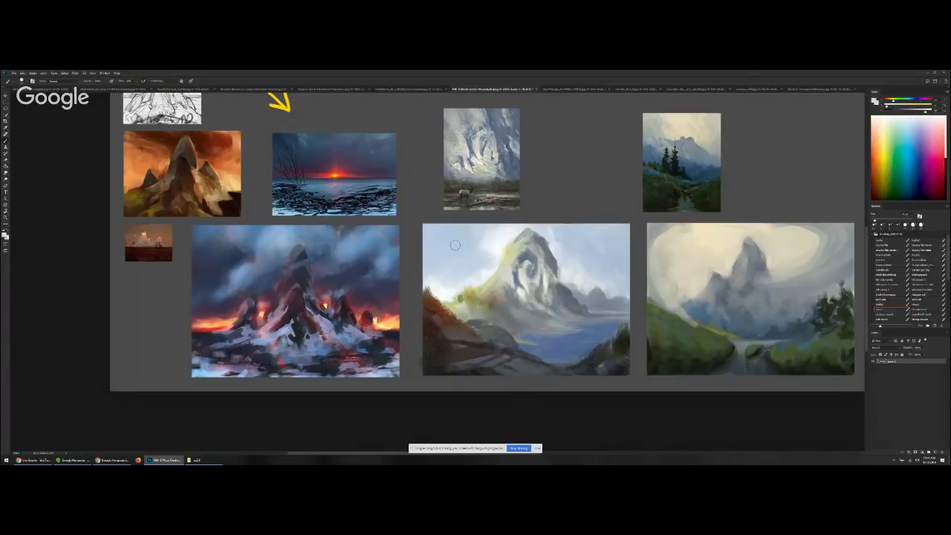
{"action": "mouse_move", "coordinate": [476, 304]}
{"action": "left_mouse_down"}
{"action": "mouse_move", "coordinate": [466, 303]}
{"action": "mouse_move", "coordinate": [488, 310]}
{"action": "mouse_move", "coordinate": [489, 295]}
{"action": "left_mouse_up"}
{"action": "key", "text": "bracketleft"}
{"action": "key", "text": "bracketleft"}
{"action": "key", "text": "bracketleft"}
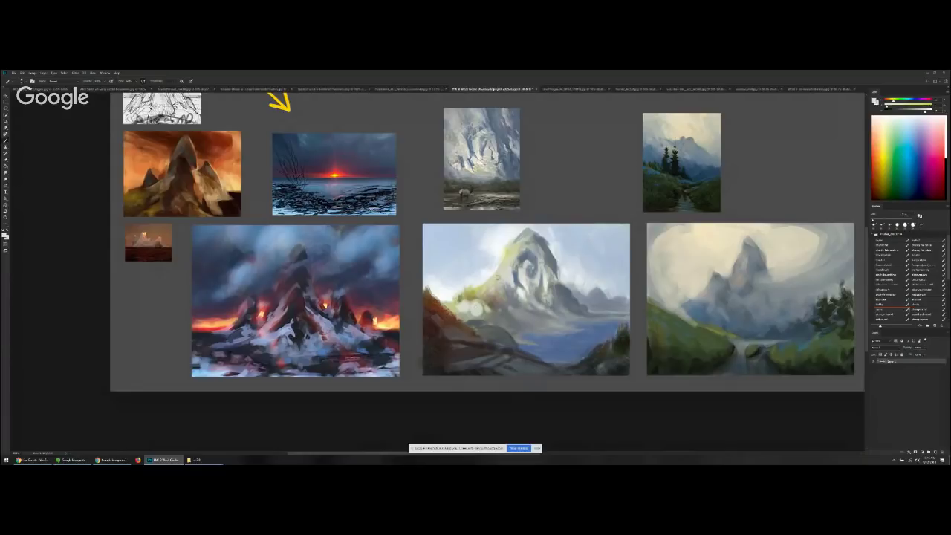
Mix a blue-grey from sampled mountain and lake tones and paint it into the mountain's shadow side
{"action": "left_click", "coordinate": [513, 278], "text": "alt"}
{"action": "left_click", "coordinate": [518, 277], "text": "alt"}
{"action": "left_click", "coordinate": [525, 268], "text": "alt"}
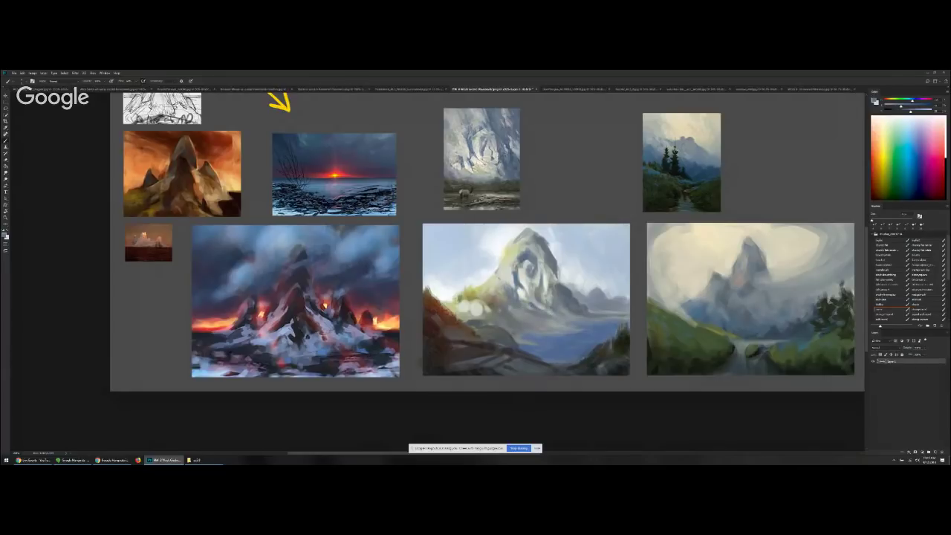
{"action": "left_click", "coordinate": [568, 308], "text": "alt"}
{"action": "left_click", "coordinate": [912, 111]}
{"action": "left_click", "coordinate": [897, 106]}
{"action": "left_click", "coordinate": [918, 112]}
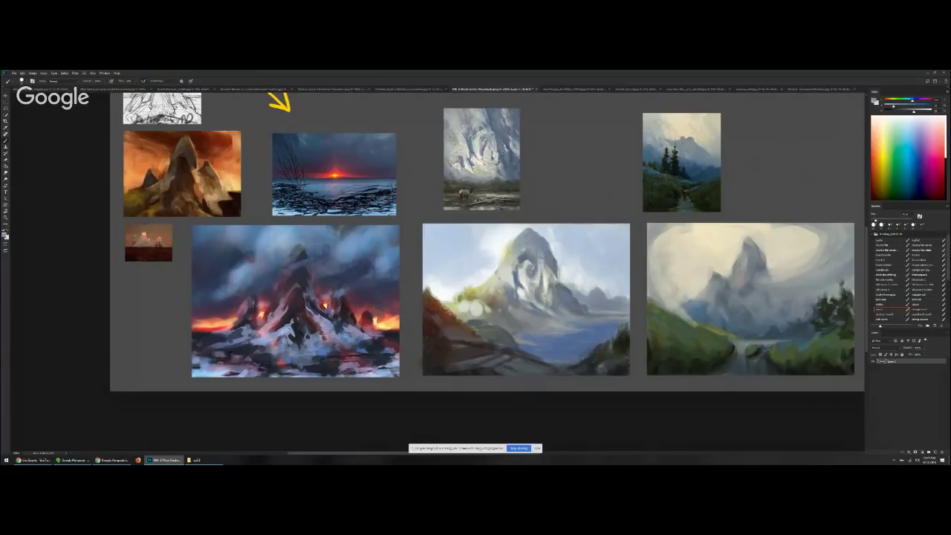
Compare the row of mountain paintings with their references across the whole board
{"action": "key", "text": "ctrl+minus"}
{"action": "key", "text": "ctrl+minus"}
{"action": "key", "text": "ctrl+minus"}
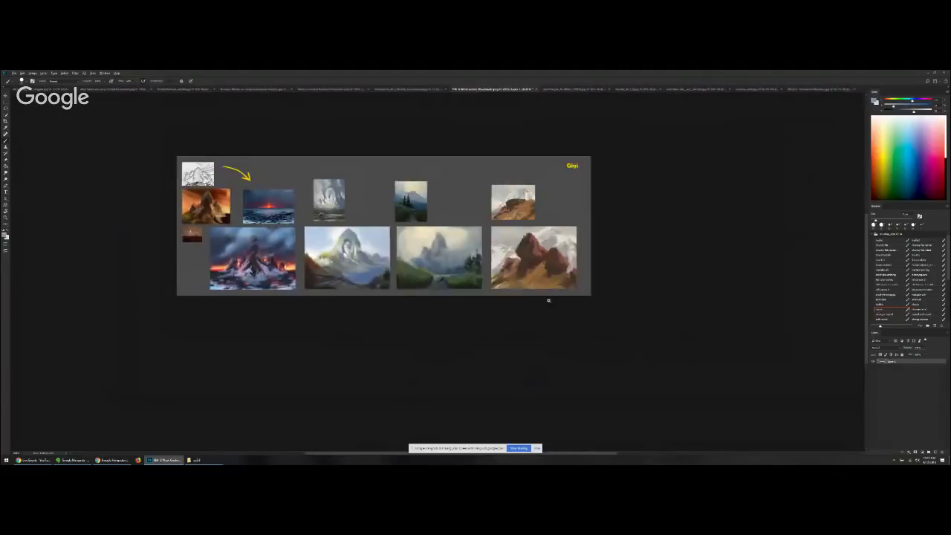
{"action": "key", "text": "ctrl+plus"}
{"action": "key", "text": "ctrl+plus"}
{"action": "key", "text": "ctrl+plus"}
{"action": "key", "text": "ctrl+plus"}
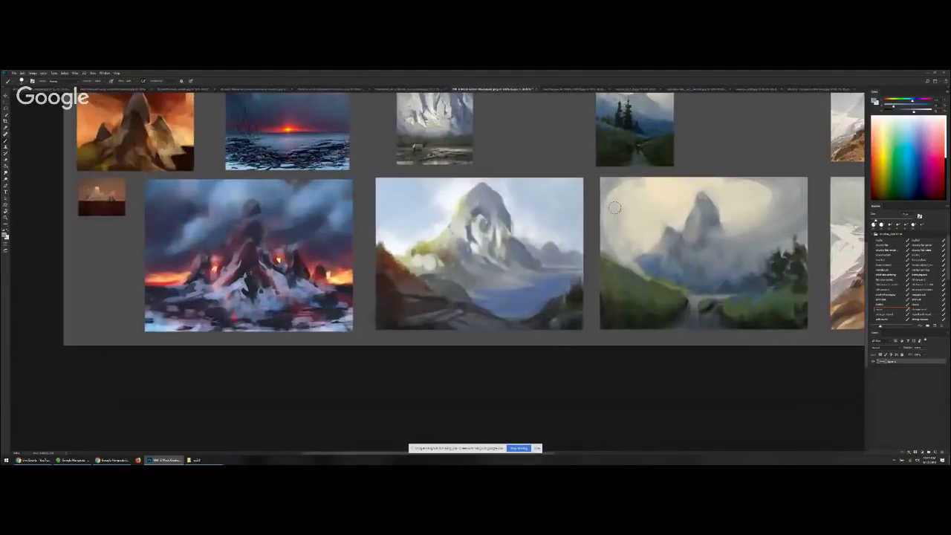
Refine the lake and its shoreline with blue-grey and dark tones sampled from the painting, using a smaller brush
{"action": "left_click", "coordinate": [540, 305], "text": "alt"}
{"action": "left_click", "coordinate": [548, 319], "text": "alt"}
{"action": "key", "text": "bracketleft"}
{"action": "key", "text": "bracketleft"}
{"action": "key", "text": "bracketleft"}
{"action": "left_click_drag", "start_coordinate": [540, 308], "coordinate": [536, 308]}
{"action": "left_click", "coordinate": [522, 284], "text": "alt"}
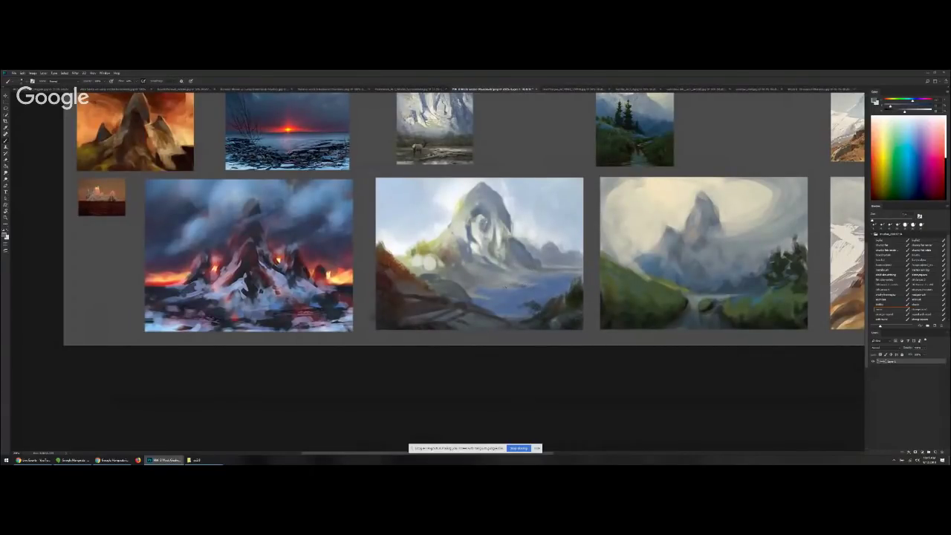
{"action": "mouse_move", "coordinate": [519, 279]}
{"action": "left_mouse_down"}
{"action": "mouse_move", "coordinate": [510, 281]}
{"action": "mouse_move", "coordinate": [541, 276]}
{"action": "mouse_move", "coordinate": [482, 283]}
{"action": "mouse_move", "coordinate": [489, 279]}
{"action": "left_mouse_up"}
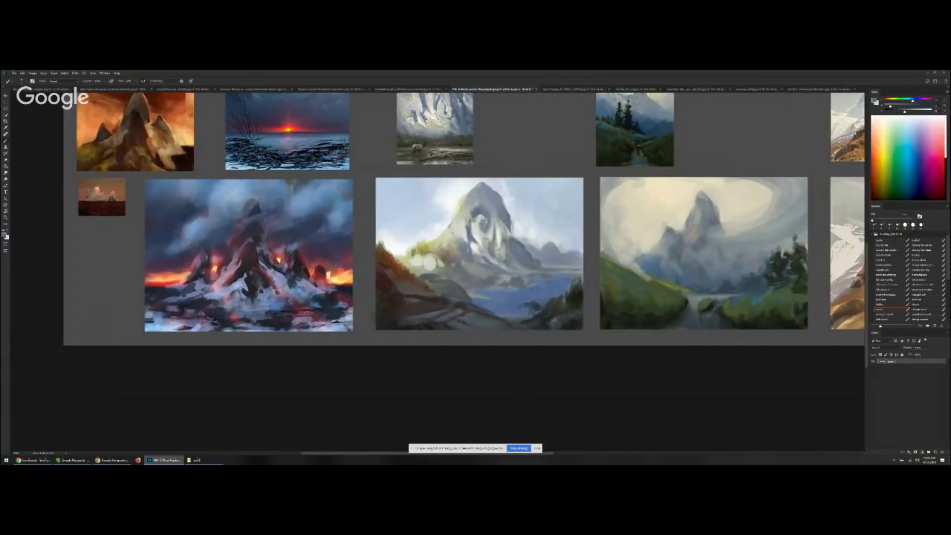
Touch up the lake painting's foreground slope with tones sampled from the ridge and the dark ground
{"action": "left_click", "coordinate": [437, 257], "text": "alt"}
{"action": "left_click", "coordinate": [463, 304], "text": "alt"}
{"action": "left_click", "coordinate": [420, 318], "text": "alt"}
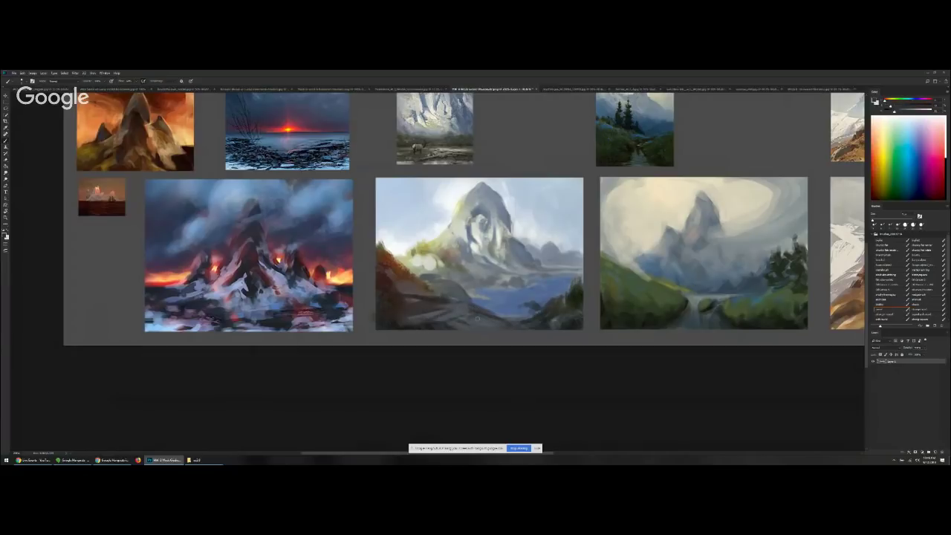
Review the volcanic painting beside the lake scene and undo the last brush change
{"action": "scroll", "coordinate": [494, 286], "scroll_direction": "down", "scroll_amount": 1}
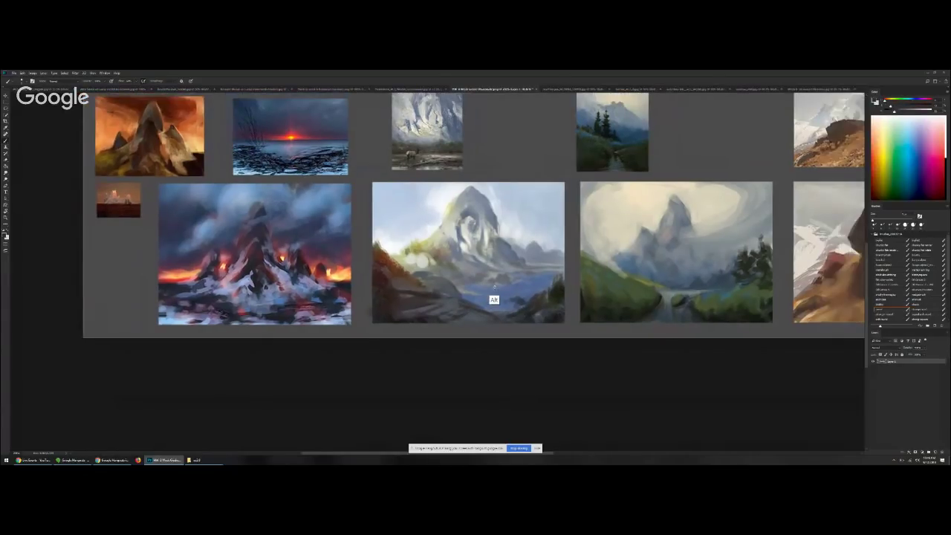
{"action": "scroll", "coordinate": [494, 287], "scroll_direction": "down", "scroll_amount": 6}
{"action": "scroll", "coordinate": [455, 274], "scroll_direction": "up", "scroll_amount": 7}
{"action": "left_click_drag", "start_coordinate": [455, 274], "coordinate": [547, 284]}
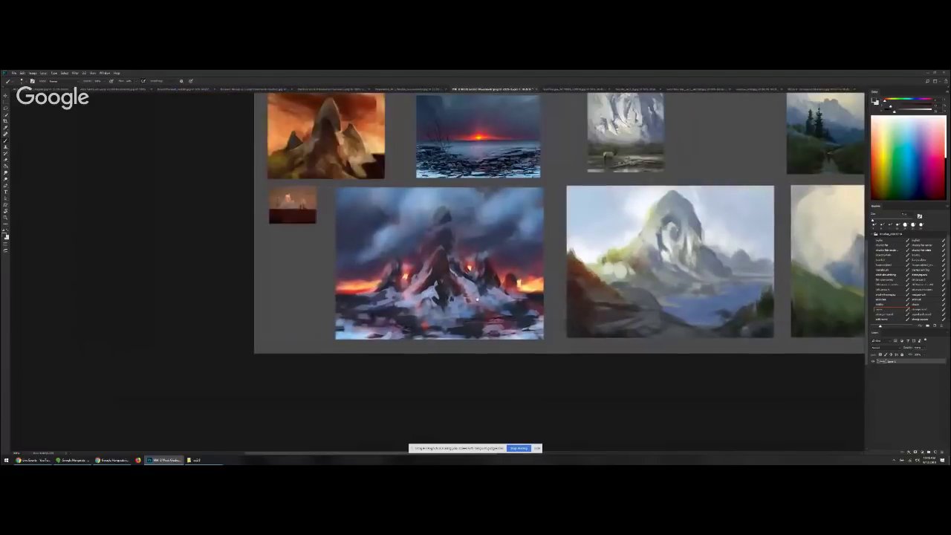
{"action": "key", "text": "ctrl+z"}
{"action": "key", "text": "ctrl+z"}
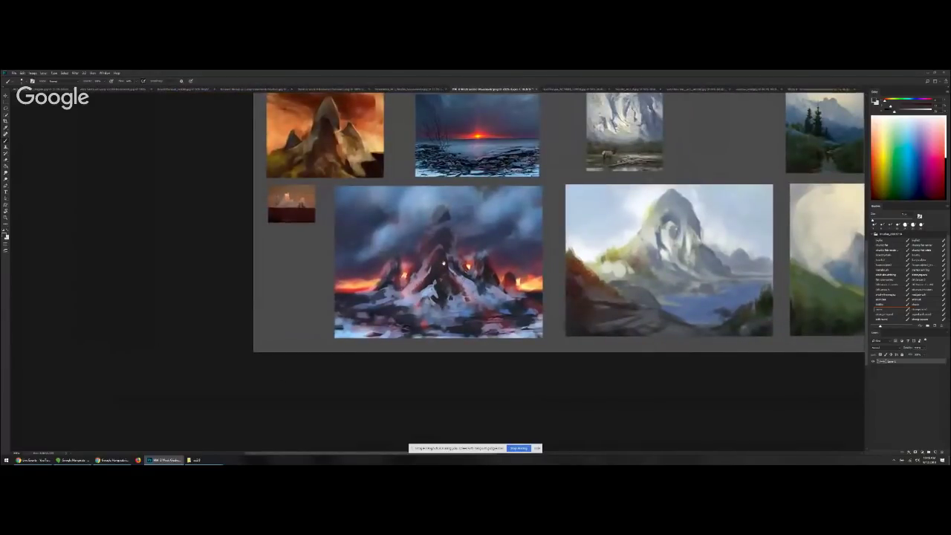
{"action": "left_click_drag", "start_coordinate": [449, 263], "coordinate": [476, 290]}
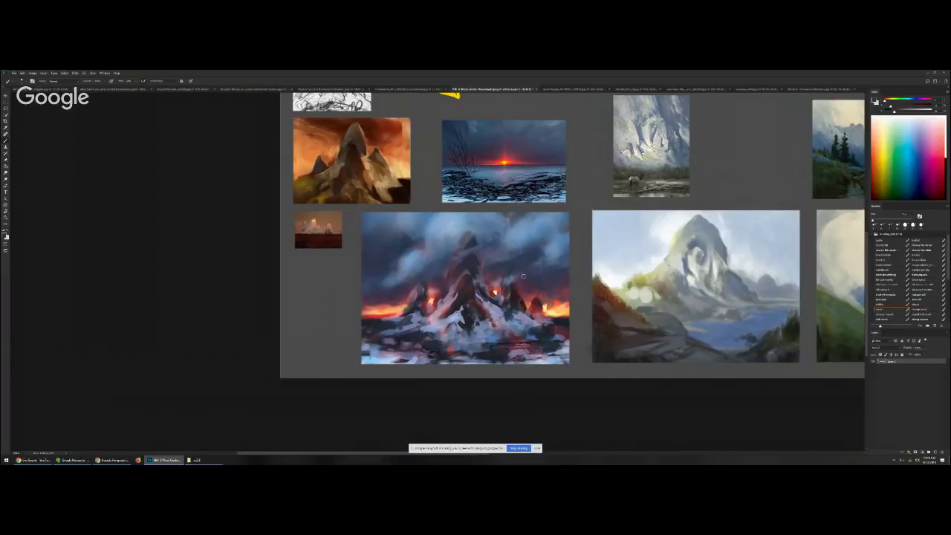
Shape the volcanic mountain's central peak with a dark reddish tone sampled from its slope and a larger brush
{"action": "left_click", "coordinate": [470, 296], "text": "alt"}
{"action": "key", "text": "bracketright"}
{"action": "key", "text": "bracketright"}
{"action": "key", "text": "bracketright"}
{"action": "key", "text": "ctrl"}
{"action": "left_click", "coordinate": [464, 309], "text": "ctrl"}
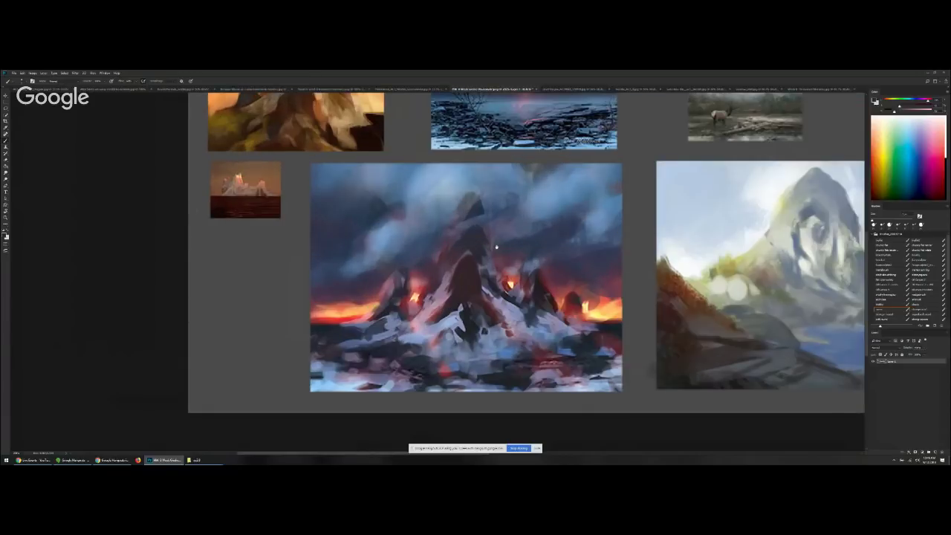
Sample reddish and dark rock tones from the central mountain in the large fiery sunset painting
{"action": "scroll", "coordinate": [496, 247], "scroll_direction": "up", "scroll_amount": 1}
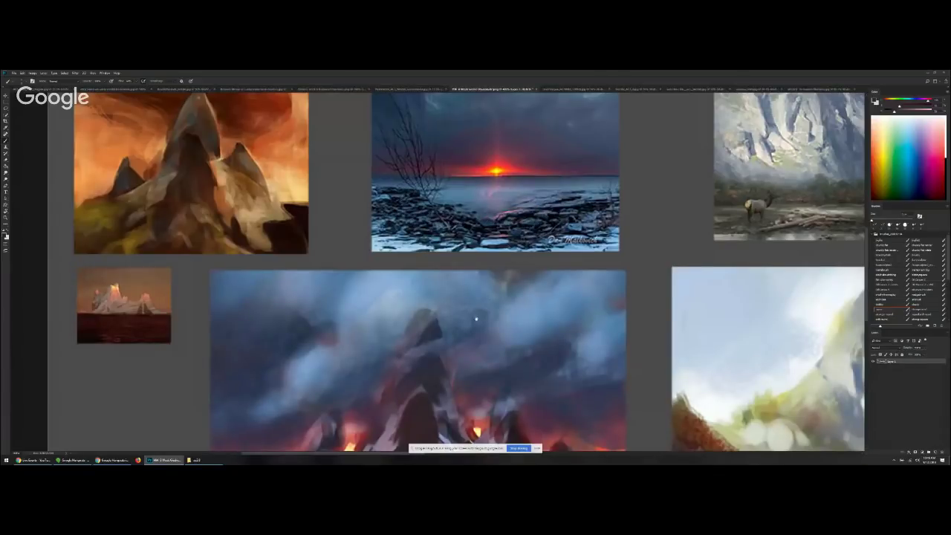
{"action": "scroll", "coordinate": [477, 320], "scroll_direction": "up", "scroll_amount": 4}
{"action": "left_click", "coordinate": [453, 300], "text": "alt"}
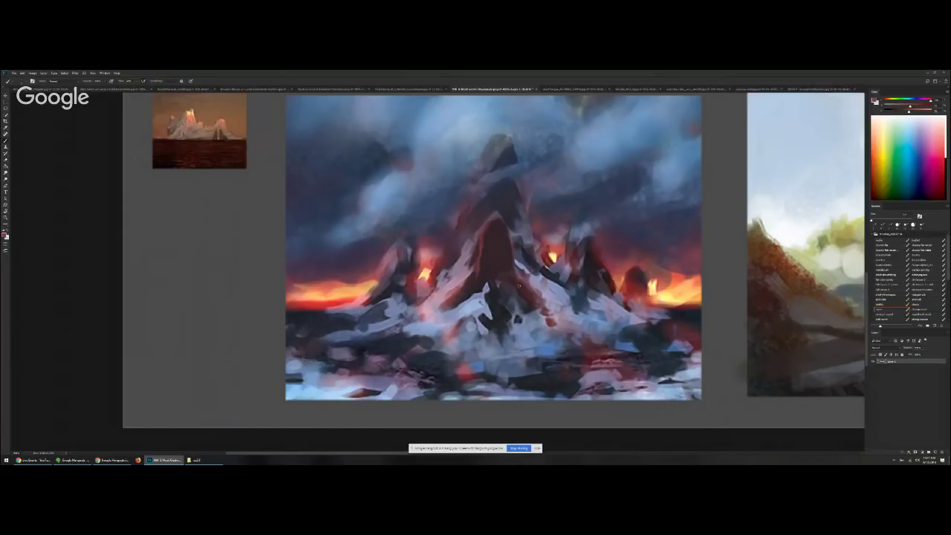
{"action": "left_click", "coordinate": [514, 281], "text": "alt"}
{"action": "left_click", "coordinate": [515, 275], "text": "alt"}
{"action": "left_click", "coordinate": [483, 256], "text": "alt"}
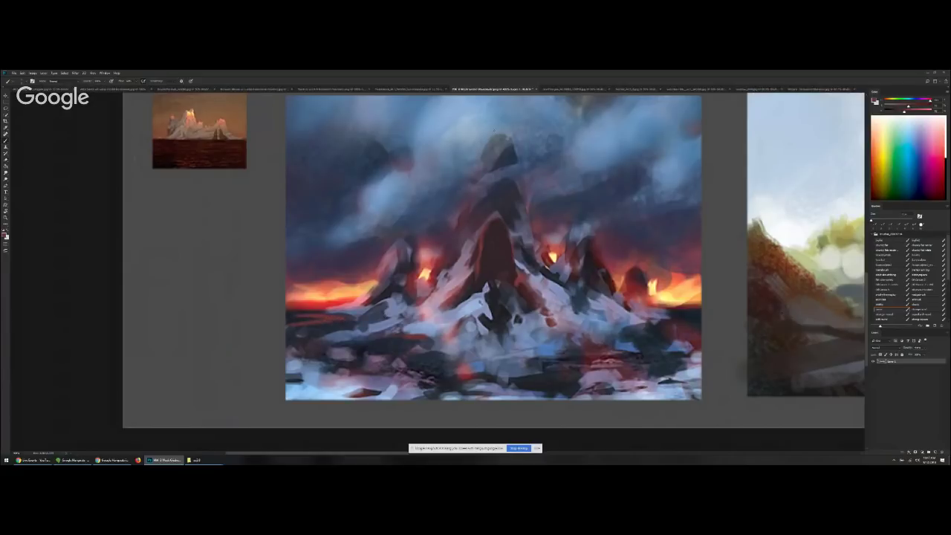
Sample the dark blue-grey beside the summit and paint it over the central mountain's top and upper slopes with an enlarged brush
{"action": "left_click", "coordinate": [509, 159], "text": "alt"}
{"action": "key", "text": "]"}
{"action": "mouse_move", "coordinate": [495, 144]}
{"action": "left_mouse_down"}
{"action": "mouse_move", "coordinate": [505, 138]}
{"action": "mouse_move", "coordinate": [510, 151]}
{"action": "mouse_move", "coordinate": [488, 168]}
{"action": "left_mouse_up"}
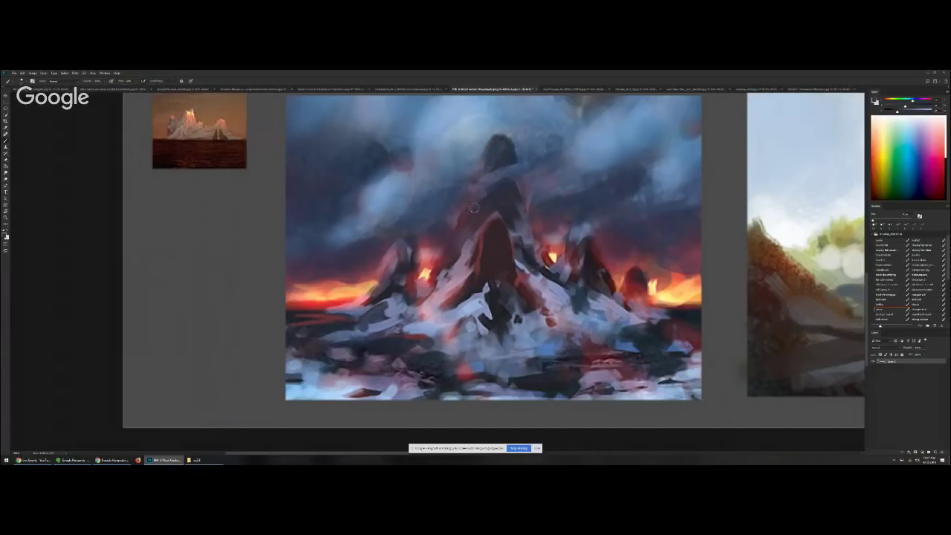
{"action": "key", "text": "bracketright"}
{"action": "key", "text": "bracketright"}
{"action": "left_click_drag", "start_coordinate": [498, 201], "coordinate": [475, 203]}
Sample tones from the central mountain's slopes and rework its side ridges with a slightly larger brush
{"action": "left_click", "coordinate": [475, 307], "text": "alt"}
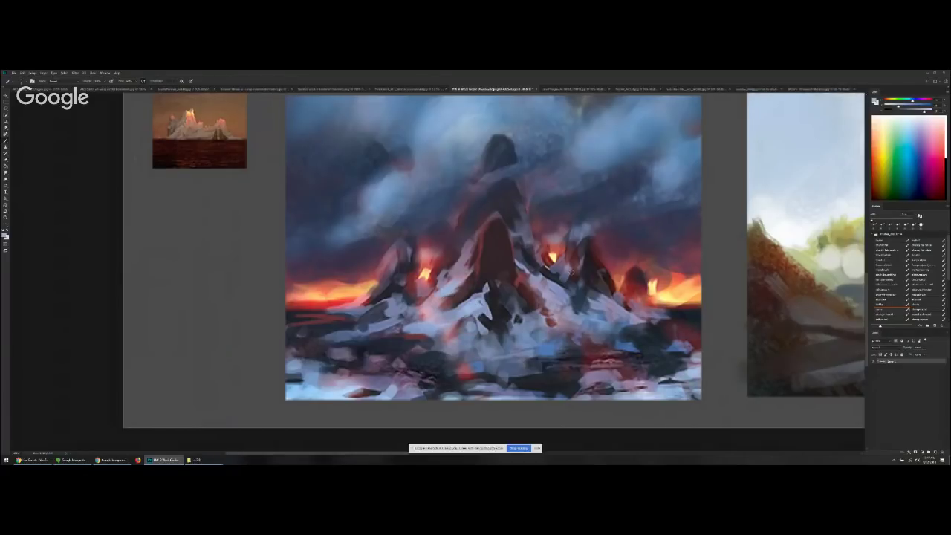
{"action": "left_click", "coordinate": [523, 252], "text": "alt"}
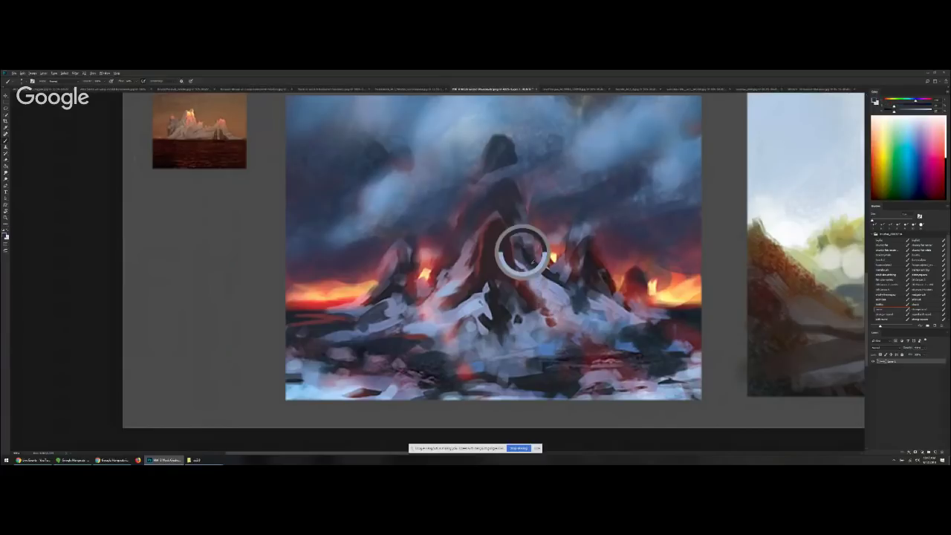
{"action": "key", "text": "]"}
{"action": "mouse_move", "coordinate": [559, 279]}
{"action": "left_mouse_down"}
{"action": "mouse_move", "coordinate": [525, 273]}
{"action": "mouse_move", "coordinate": [534, 302]}
{"action": "left_mouse_up"}
{"action": "mouse_move", "coordinate": [473, 263]}
{"action": "left_mouse_down"}
{"action": "mouse_move", "coordinate": [435, 285]}
{"action": "mouse_move", "coordinate": [468, 272]}
{"action": "left_mouse_up"}
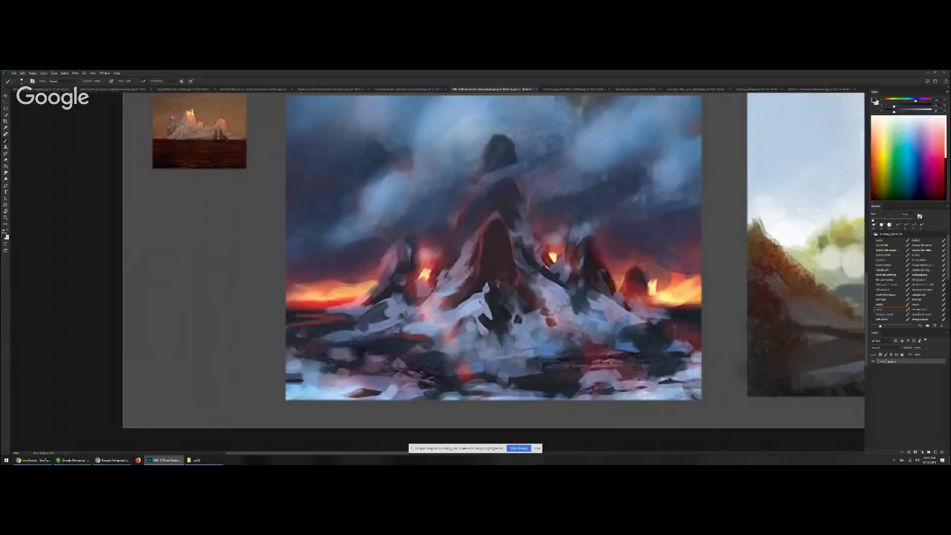
{"action": "left_click_drag", "start_coordinate": [470, 232], "coordinate": [461, 257]}
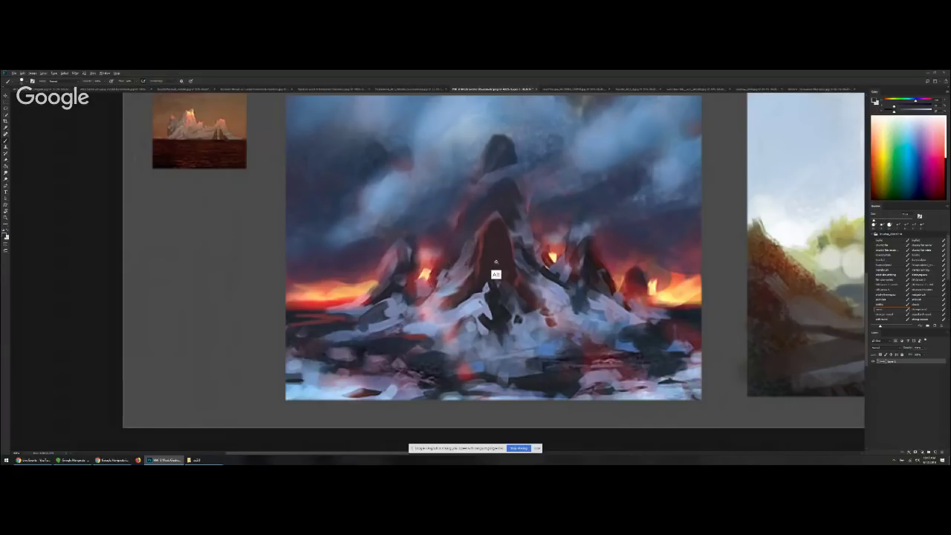
Sample a dark reddish tone below the mountain and paint it into the shoreline on the right with a smaller brush
{"action": "scroll", "coordinate": [496, 262], "scroll_direction": "down", "scroll_amount": 1, "text": "alt"}
{"action": "scroll", "coordinate": [464, 269], "scroll_direction": "down", "scroll_amount": 1, "text": "alt"}
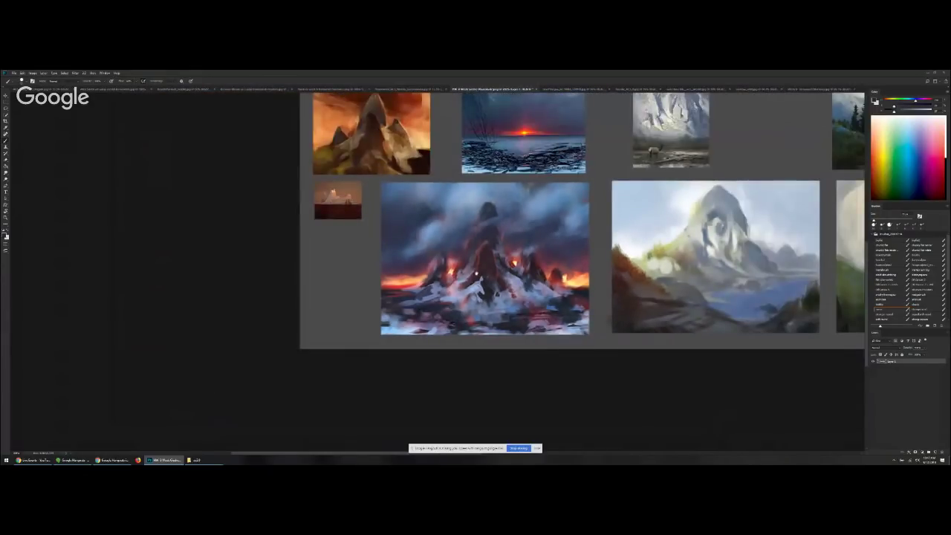
{"action": "left_click_drag", "start_coordinate": [483, 280], "coordinate": [423, 287]}
{"action": "scroll", "coordinate": [422, 294], "scroll_direction": "up", "scroll_amount": 2, "text": "alt"}
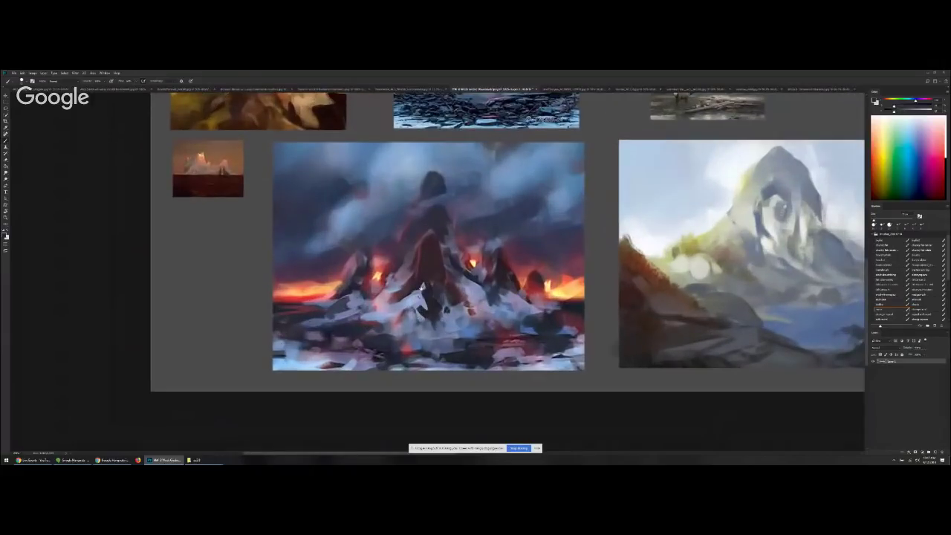
{"action": "scroll", "coordinate": [422, 294], "scroll_direction": "left", "scroll_amount": 1, "text": "ctrl"}
{"action": "left_click", "coordinate": [534, 298], "text": "alt"}
{"action": "key", "text": "["}
{"action": "key", "text": "["}
{"action": "mouse_move", "coordinate": [549, 304]}
{"action": "left_mouse_down"}
{"action": "mouse_move", "coordinate": [571, 307]}
{"action": "mouse_move", "coordinate": [555, 275]}
{"action": "mouse_move", "coordinate": [579, 256]}
{"action": "mouse_move", "coordinate": [544, 295]}
{"action": "mouse_move", "coordinate": [578, 304]}
{"action": "left_mouse_up"}
{"action": "key", "text": "["}
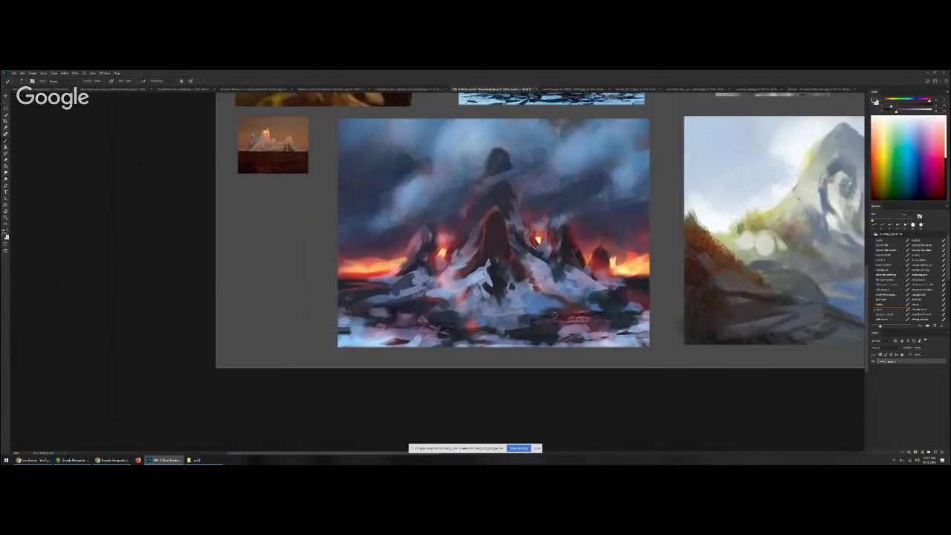
Sample the dark sky tone near the peak and tone down the bright clouds around the summit with a much larger brush
{"action": "scroll", "coordinate": [530, 302], "scroll_direction": "down", "scroll_amount": 3}
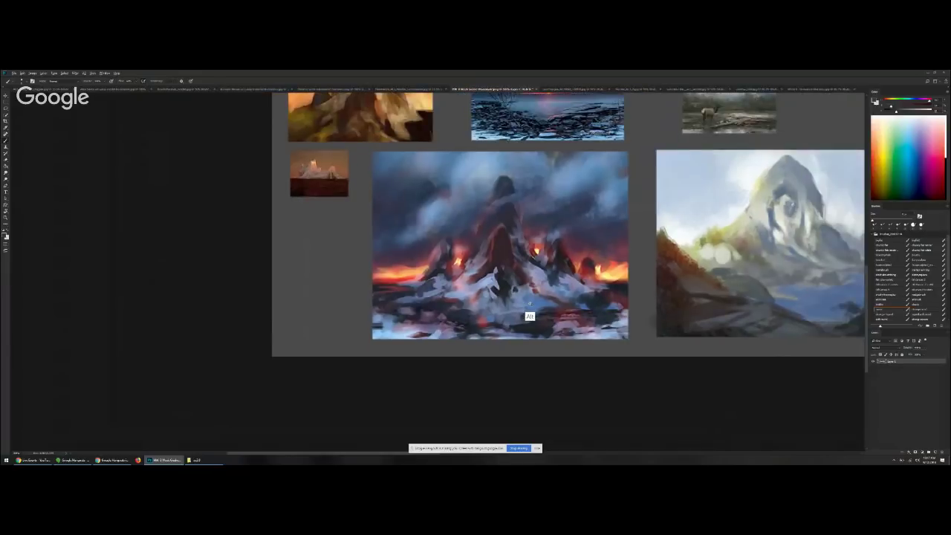
{"action": "scroll", "coordinate": [419, 244], "scroll_direction": "up", "scroll_amount": 3}
{"action": "key", "text": "bracketright"}
{"action": "key", "text": "bracketright"}
{"action": "key", "text": "bracketright"}
{"action": "key", "text": "bracketright"}
{"action": "key", "text": "bracketright"}
{"action": "key", "text": "bracketright"}
{"action": "key", "text": "bracketright"}
{"action": "key", "text": "bracketright"}
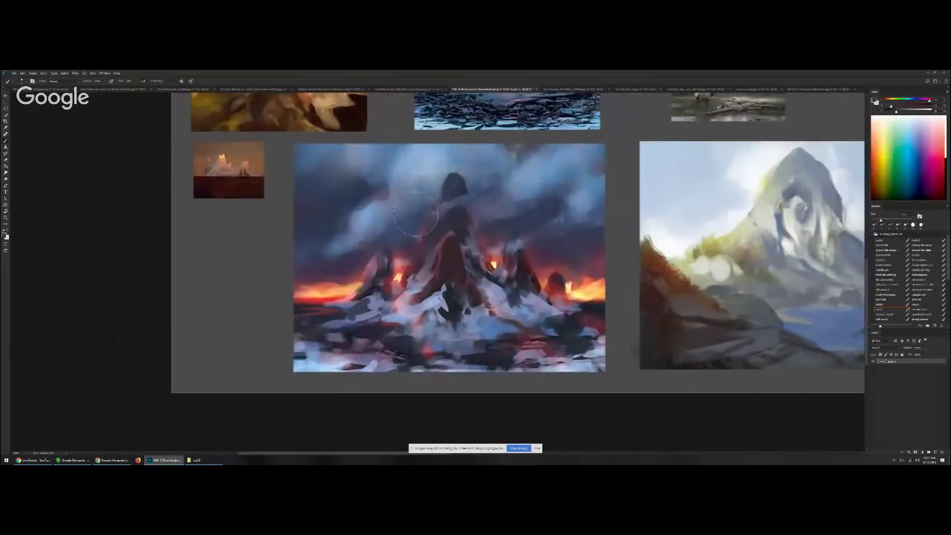
{"action": "left_click", "coordinate": [440, 218], "text": "alt"}
{"action": "left_click_drag", "start_coordinate": [376, 215], "coordinate": [358, 229]}
{"action": "key", "text": "bracketright"}
{"action": "key", "text": "bracketright"}
{"action": "key", "text": "bracketright"}
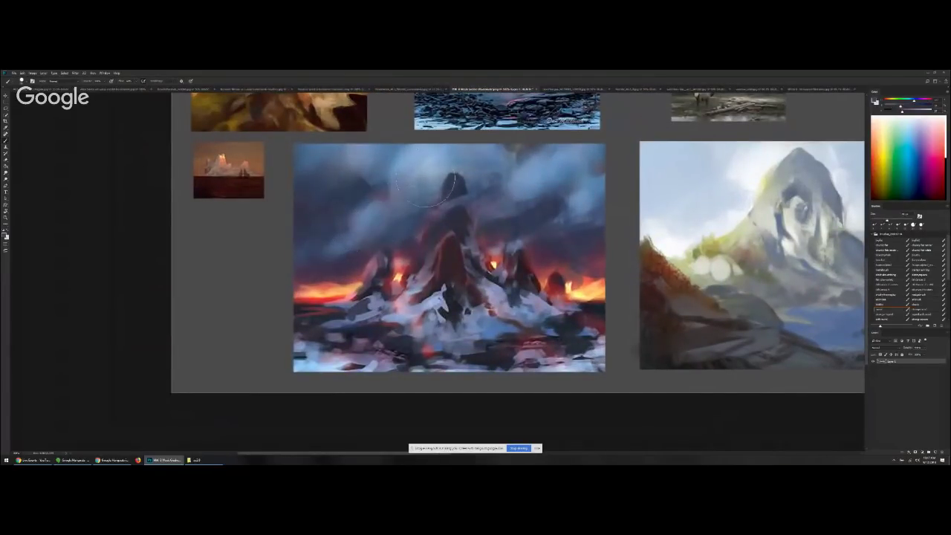
{"action": "left_click_drag", "start_coordinate": [451, 183], "coordinate": [435, 172]}
{"action": "left_click_drag", "start_coordinate": [530, 170], "coordinate": [583, 197]}
Shrink the brush, darken the icy foreground patches with the sky tone, and sample a snow tone from the mountain's base
{"action": "key", "text": "bracketleft"}
{"action": "key", "text": "bracketleft"}
{"action": "key", "text": "bracketleft"}
{"action": "key", "text": "bracketleft"}
{"action": "key", "text": "bracketleft"}
{"action": "key", "text": "bracketleft"}
{"action": "key", "text": "bracketleft"}
{"action": "left_click_drag", "start_coordinate": [324, 357], "coordinate": [345, 367]}
{"action": "key", "text": "bracketleft"}
{"action": "key", "text": "bracketleft"}
{"action": "left_click", "coordinate": [499, 338]}
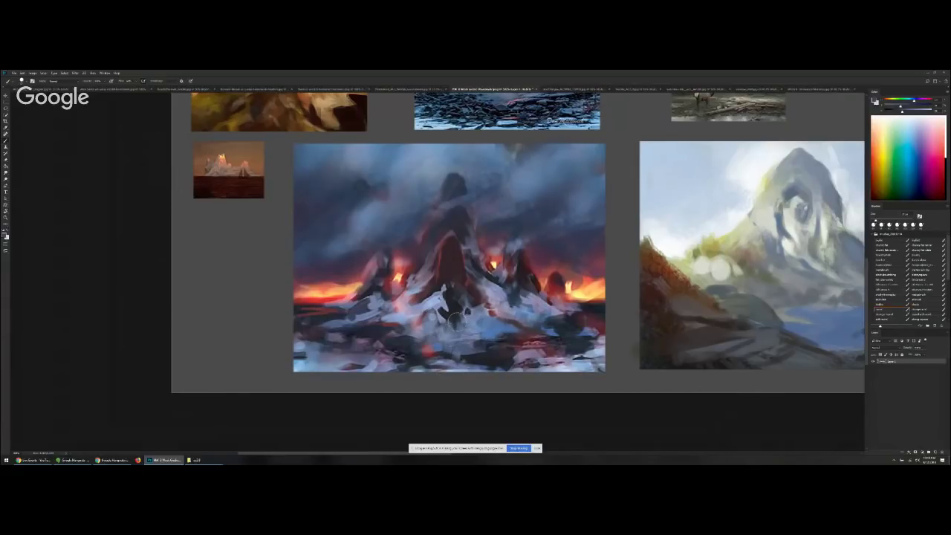
{"action": "left_click", "coordinate": [436, 311], "text": "alt"}
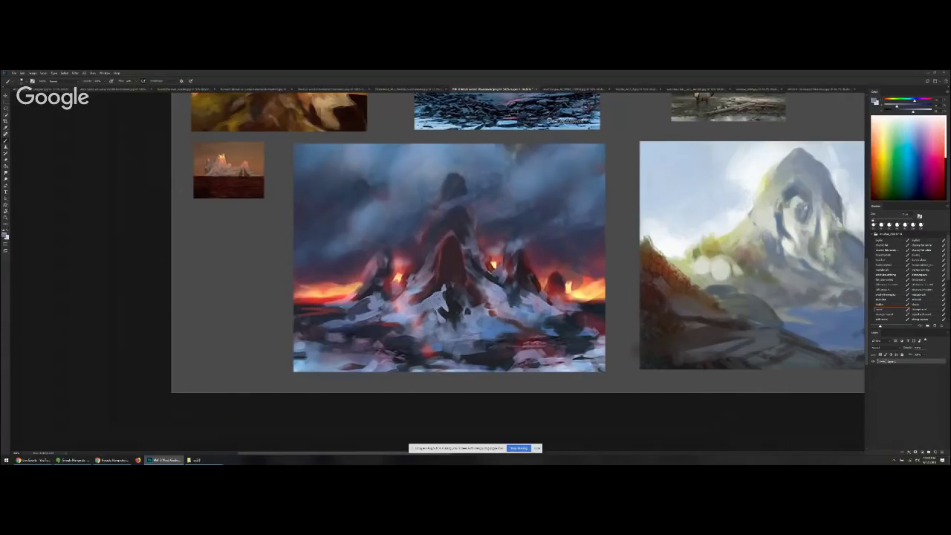
Sample a cloud tone and darken the upper sky and the clouds on the right with a large brush
{"action": "left_click", "coordinate": [349, 212], "text": "alt"}
{"action": "key", "text": "bracketright"}
{"action": "key", "text": "bracketright"}
{"action": "key", "text": "bracketright"}
{"action": "key", "text": "bracketright"}
{"action": "mouse_move", "coordinate": [333, 162]}
{"action": "left_mouse_down"}
{"action": "mouse_move", "coordinate": [417, 165]}
{"action": "mouse_move", "coordinate": [350, 177]}
{"action": "mouse_move", "coordinate": [547, 162]}
{"action": "mouse_move", "coordinate": [477, 170]}
{"action": "mouse_move", "coordinate": [603, 187]}
{"action": "mouse_move", "coordinate": [567, 211]}
{"action": "mouse_move", "coordinate": [597, 226]}
{"action": "mouse_move", "coordinate": [556, 238]}
{"action": "mouse_move", "coordinate": [544, 168]}
{"action": "mouse_move", "coordinate": [498, 170]}
{"action": "mouse_move", "coordinate": [521, 149]}
{"action": "left_mouse_up"}
{"action": "key", "text": "bracketleft"}
{"action": "key", "text": "bracketleft"}
{"action": "mouse_move", "coordinate": [617, 159]}
{"action": "left_mouse_down"}
{"action": "mouse_move", "coordinate": [545, 198]}
{"action": "mouse_move", "coordinate": [589, 197]}
{"action": "mouse_move", "coordinate": [578, 157]}
{"action": "mouse_move", "coordinate": [555, 165]}
{"action": "mouse_move", "coordinate": [599, 194]}
{"action": "mouse_move", "coordinate": [600, 153]}
{"action": "mouse_move", "coordinate": [576, 167]}
{"action": "mouse_move", "coordinate": [593, 150]}
{"action": "mouse_move", "coordinate": [548, 149]}
{"action": "mouse_move", "coordinate": [584, 194]}
{"action": "mouse_move", "coordinate": [599, 185]}
{"action": "mouse_move", "coordinate": [566, 205]}
{"action": "left_mouse_up"}
Sample cloud and peak tones and redefine the left contour of the central summit with a small brush
{"action": "left_click", "coordinate": [559, 193], "text": "alt"}
{"action": "left_click", "coordinate": [596, 194], "text": "alt"}
{"action": "key", "text": "bracketleft"}
{"action": "key", "text": "bracketleft"}
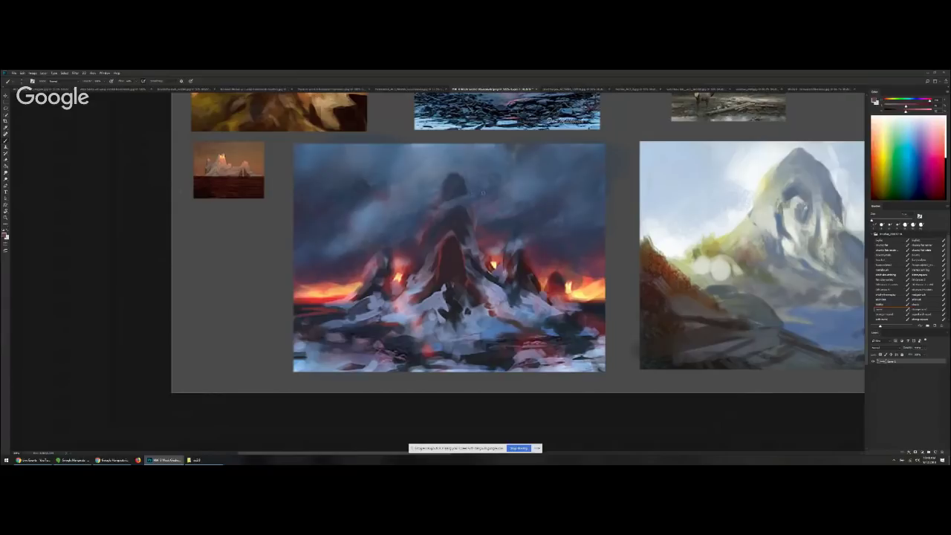
{"action": "left_click", "coordinate": [455, 183], "text": "alt"}
{"action": "left_click", "coordinate": [454, 202], "text": "alt"}
{"action": "mouse_move", "coordinate": [451, 173]}
{"action": "left_mouse_down"}
{"action": "mouse_move", "coordinate": [462, 184]}
{"action": "mouse_move", "coordinate": [445, 178]}
{"action": "mouse_move", "coordinate": [436, 204]}
{"action": "left_mouse_up"}
Sample glowing and muted tones around the peak and paint a reddish cloud accent to the right of the summit
{"action": "left_click", "coordinate": [507, 257], "text": "alt"}
{"action": "left_click", "coordinate": [437, 175], "text": "alt"}
{"action": "left_click", "coordinate": [448, 182], "text": "alt"}
{"action": "left_click", "coordinate": [434, 204], "text": "alt"}
{"action": "left_click", "coordinate": [435, 195], "text": "alt"}
{"action": "key", "text": "bracketright"}
{"action": "key", "text": "bracketright"}
{"action": "key", "text": "bracketright"}
{"action": "key", "text": "bracketright"}
{"action": "key", "text": "bracketright"}
{"action": "left_click_drag", "start_coordinate": [468, 187], "coordinate": [496, 178]}
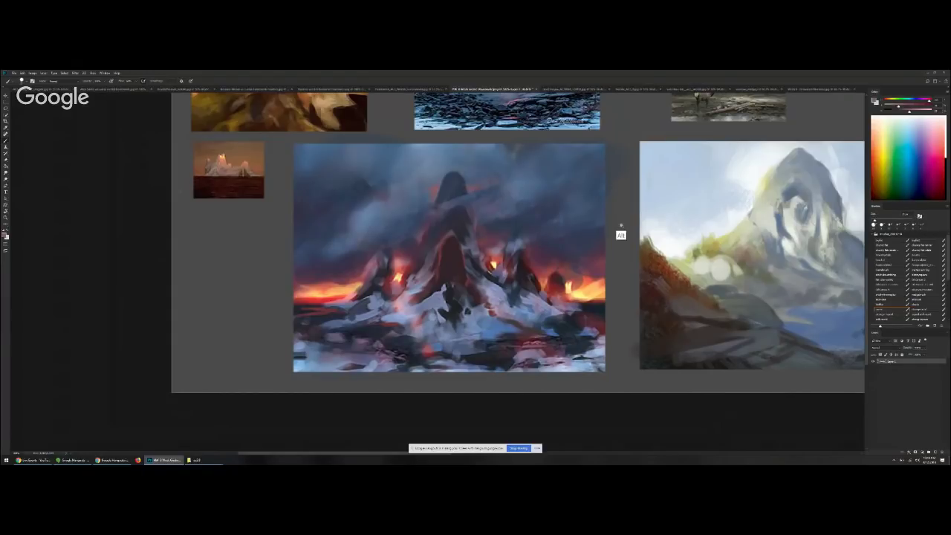
View the whole sheet of mountain paintings, switch to the four-season waterfall document, and examine its Autumn painting up close
{"action": "scroll", "coordinate": [621, 225], "scroll_direction": "down", "scroll_amount": 3}
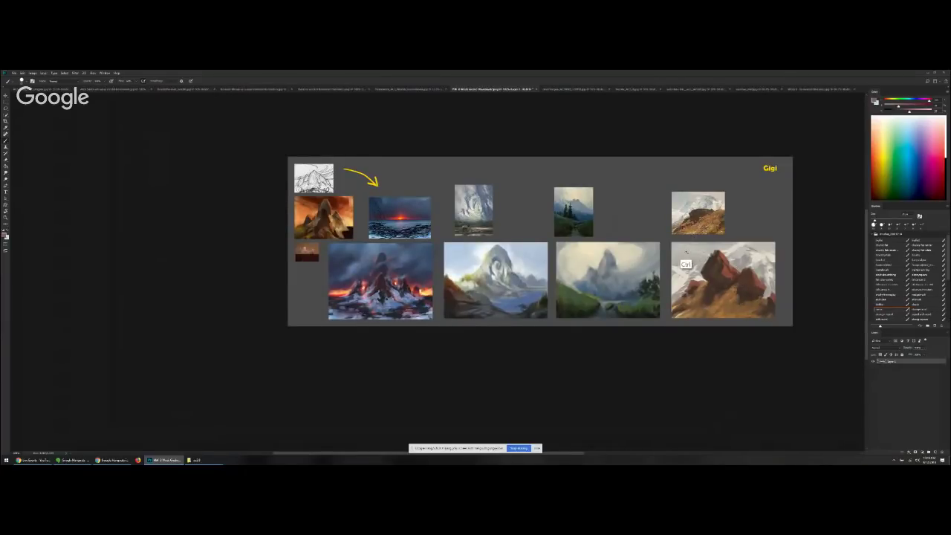
{"action": "left_click_drag", "start_coordinate": [673, 250], "coordinate": [664, 261]}
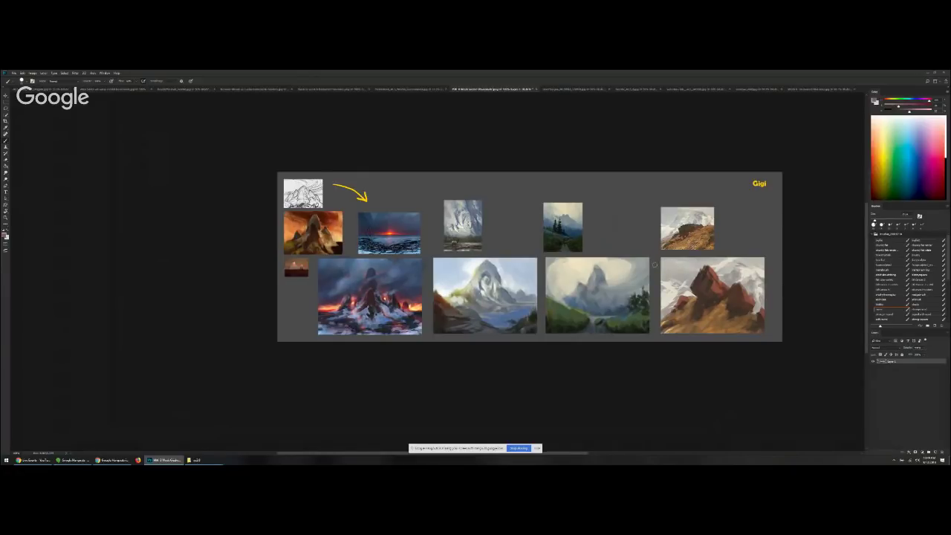
{"action": "key", "text": "ctrl"}
{"action": "key", "text": "ctrl+Tab"}
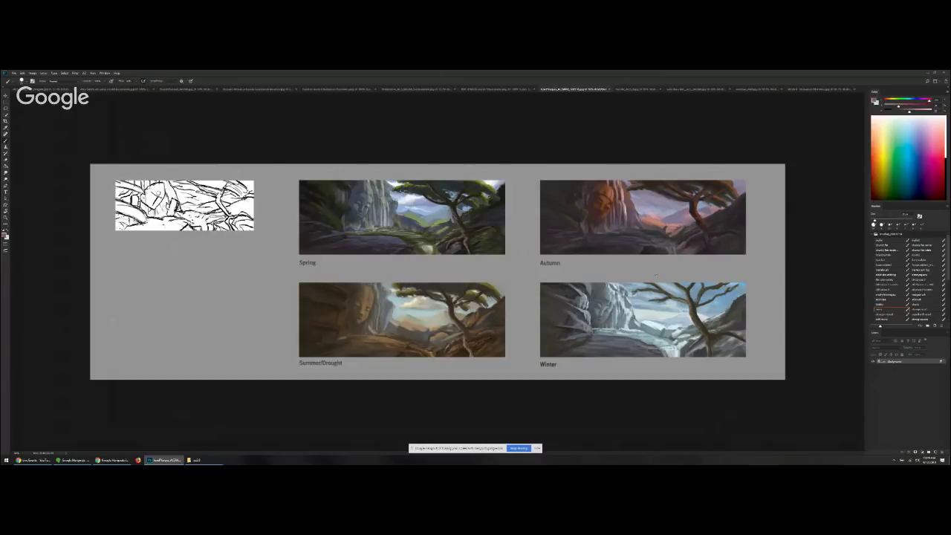
{"action": "key", "text": "ctrl+plus"}
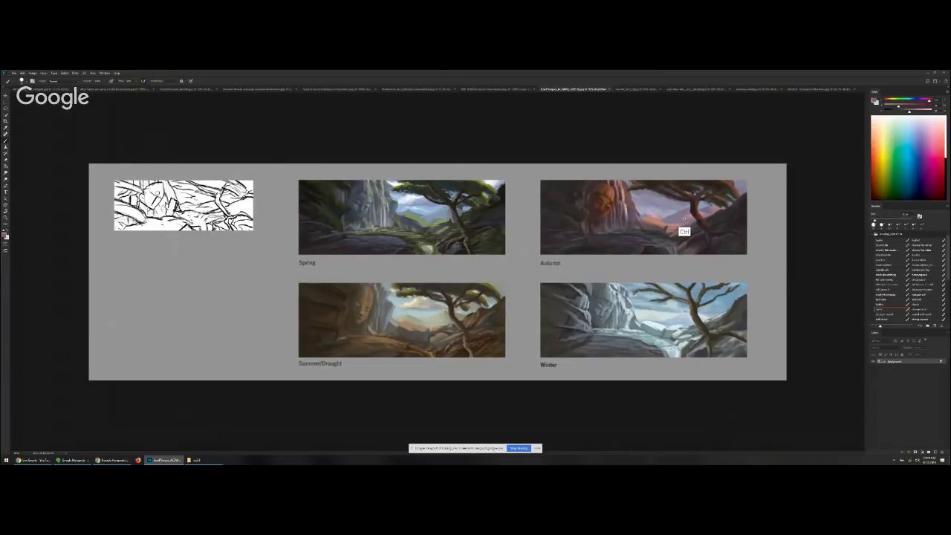
{"action": "scroll", "coordinate": [683, 226], "scroll_direction": "up", "scroll_amount": 4}
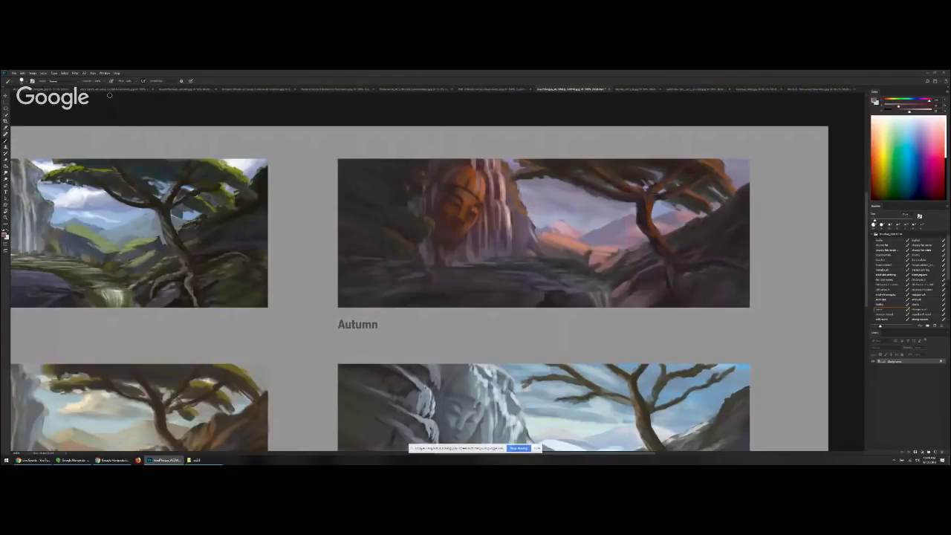
Preview the four-season document in grayscale through a custom proof condition
{"action": "left_click", "coordinate": [105, 73]}
{"action": "mouse_move", "coordinate": [120, 95]}
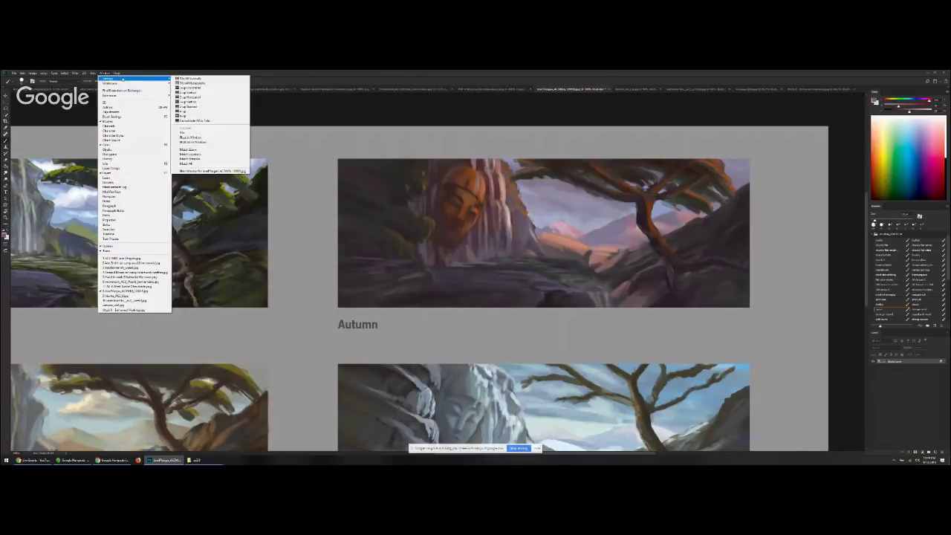
{"action": "mouse_move", "coordinate": [92, 73]}
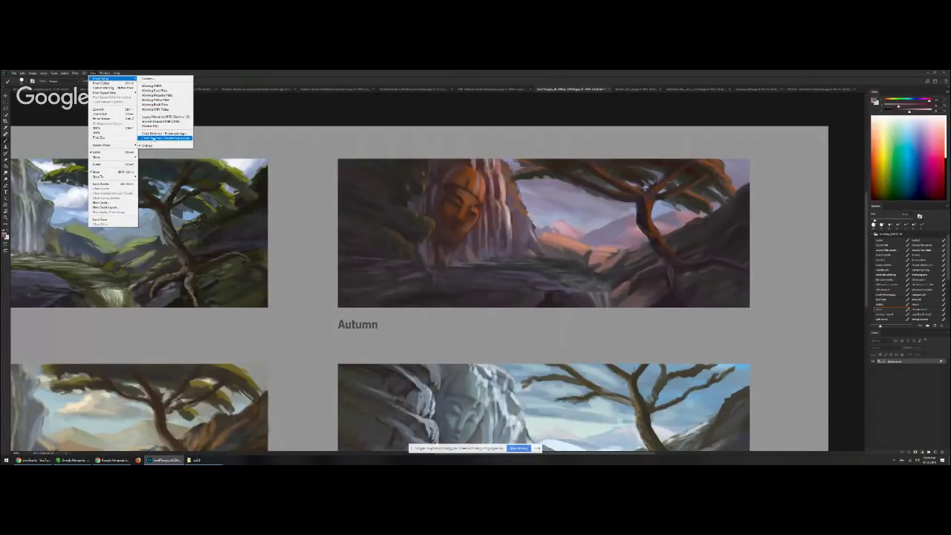
{"action": "left_click", "coordinate": [148, 79]}
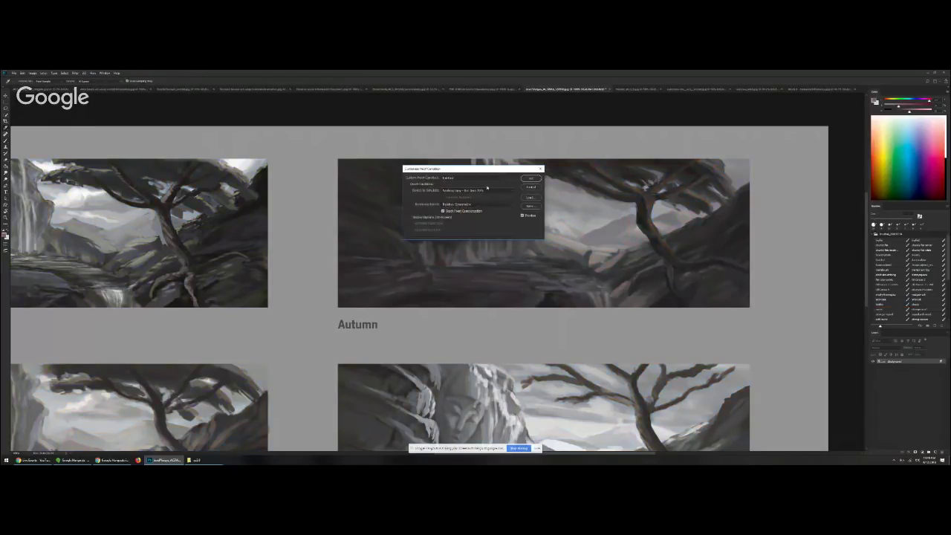
{"action": "left_click", "coordinate": [531, 180]}
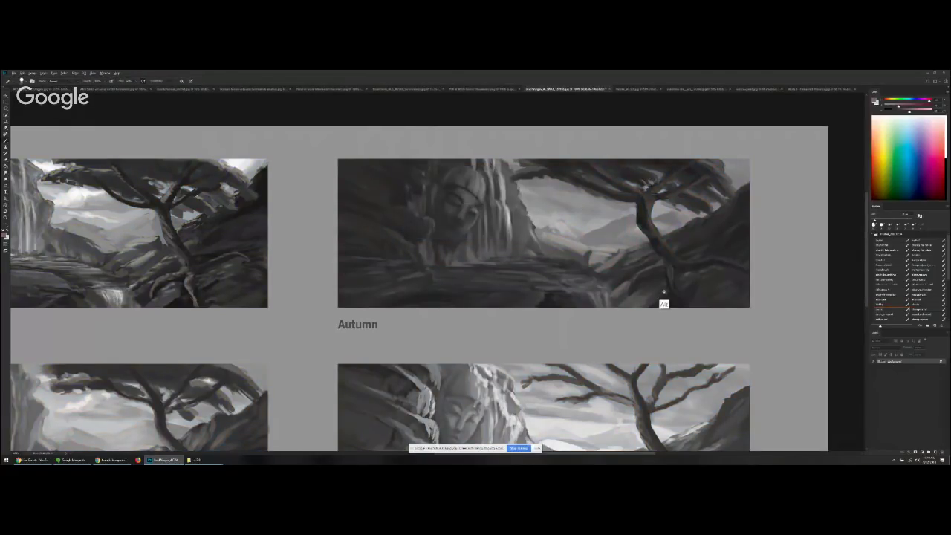
Compare the values of the four seasonal paintings in grayscale at thumbnail size and return to the color view
{"action": "scroll", "coordinate": [664, 297], "scroll_direction": "down", "scroll_amount": 2}
{"action": "scroll", "coordinate": [666, 303], "scroll_direction": "down", "scroll_amount": 6}
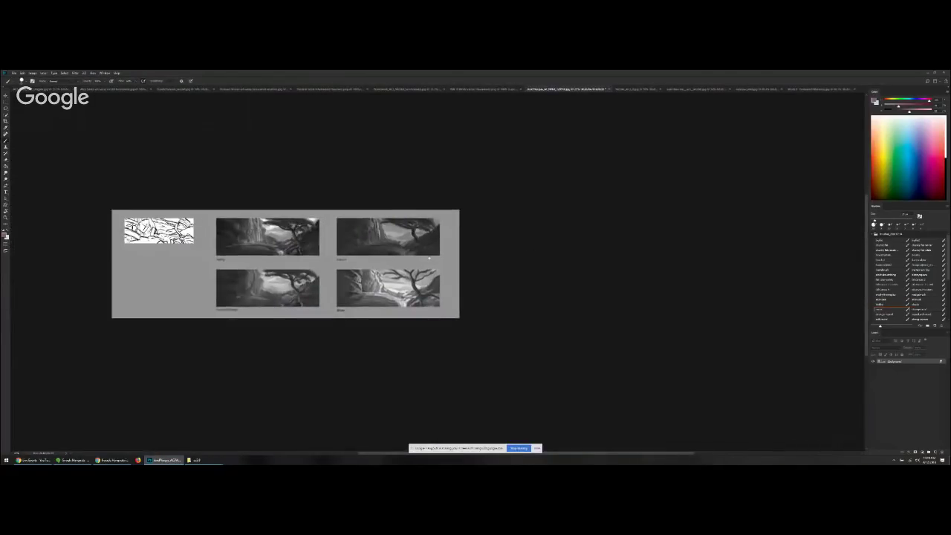
{"action": "scroll", "coordinate": [427, 284], "scroll_direction": "down", "scroll_amount": 2}
{"action": "left_click_drag", "start_coordinate": [426, 284], "coordinate": [492, 251]}
{"action": "scroll", "coordinate": [490, 257], "scroll_direction": "up", "scroll_amount": 6}
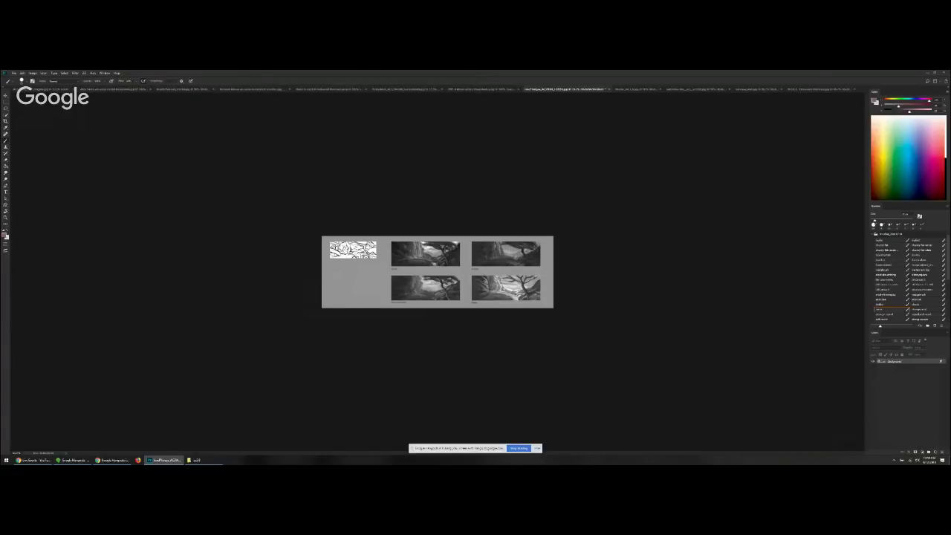
{"action": "key", "text": "ctrl+minus"}
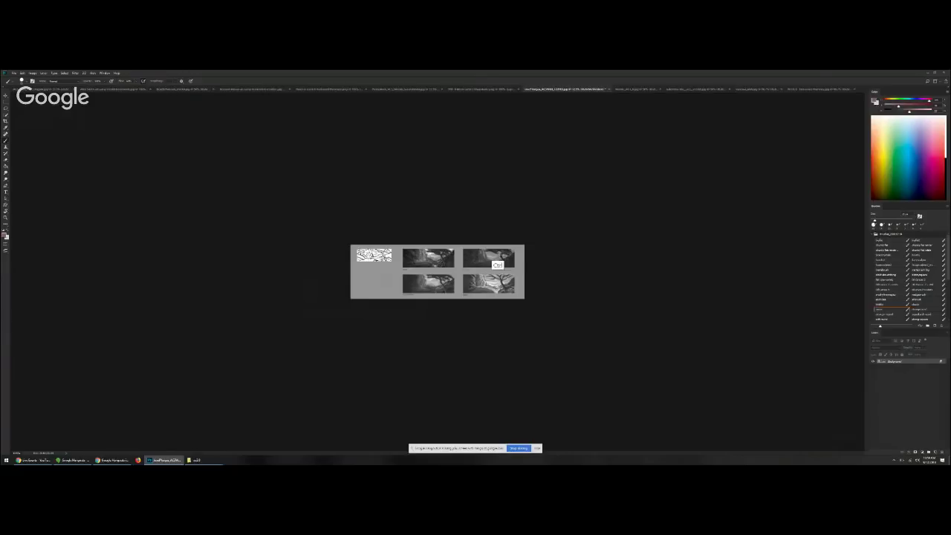
{"action": "key", "text": "ctrl"}
{"action": "key", "text": "ctrl+plus"}
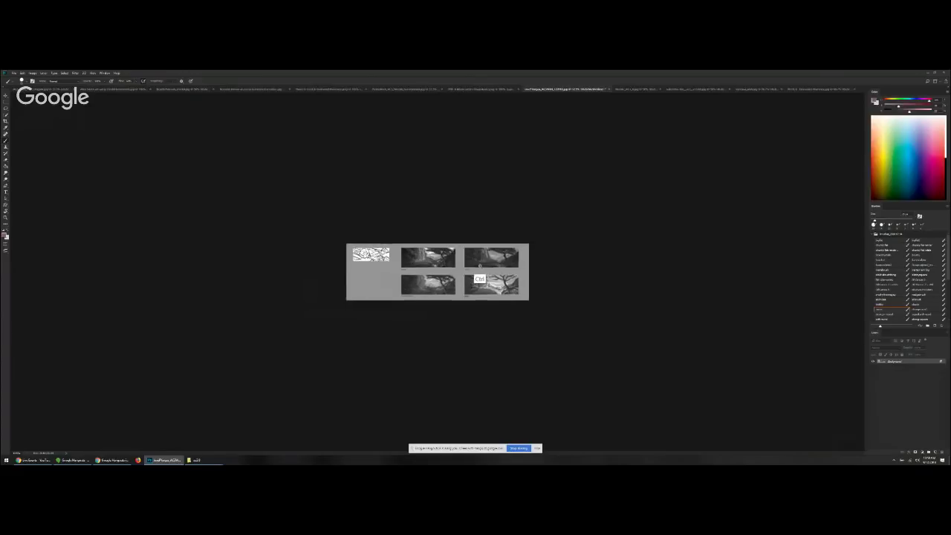
{"action": "key", "text": "ctrl+plus"}
{"action": "key", "text": "ctrl+plus"}
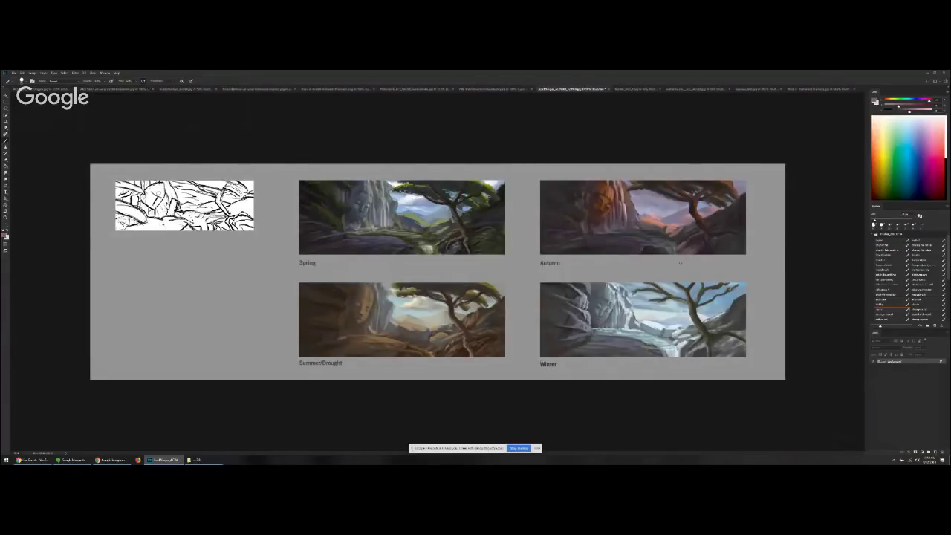
Mark the compositional flow across the Autumn painting with light curved strokes
{"action": "key", "text": "ctrl"}
{"action": "key", "text": "ctrl+plus"}
{"action": "left_click_drag", "start_coordinate": [632, 240], "coordinate": [456, 234]}
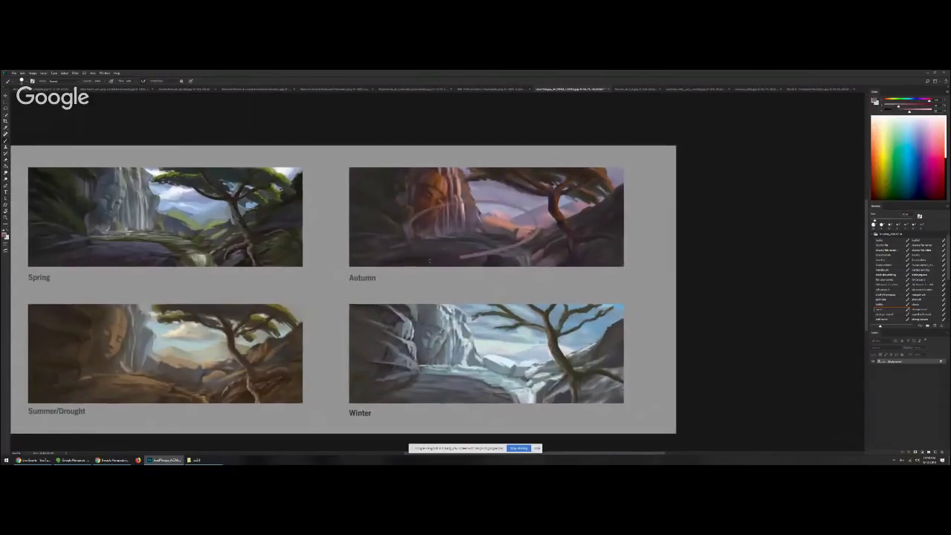
Darken the shadowed rock wall on the Autumn painting's left side with sampled dark tones, adjusting the brush size
{"action": "left_click", "coordinate": [553, 203], "text": "alt"}
{"action": "key", "text": "bracketright"}
{"action": "key", "text": "bracketright"}
{"action": "key", "text": "bracketright"}
{"action": "key", "text": "bracketright"}
{"action": "key", "text": "bracketright"}
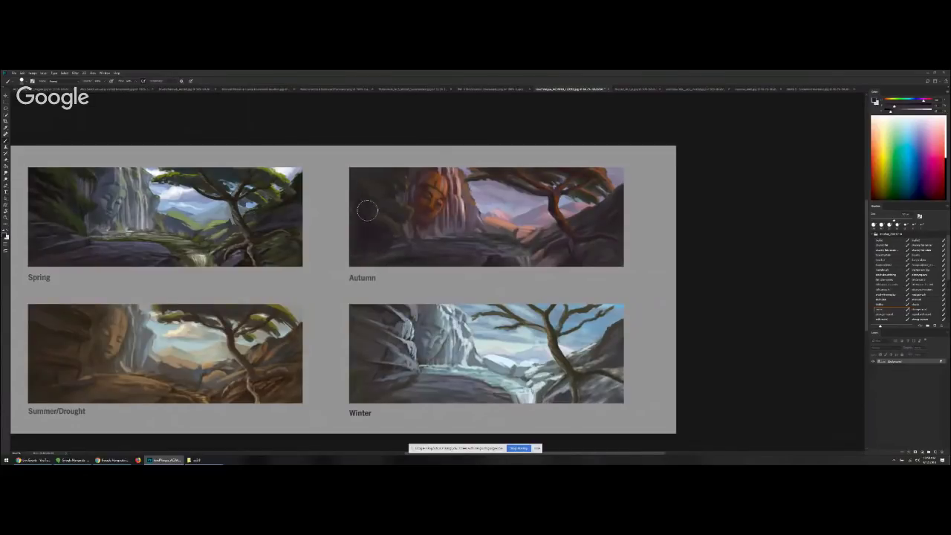
{"action": "left_click", "coordinate": [548, 212], "text": "alt"}
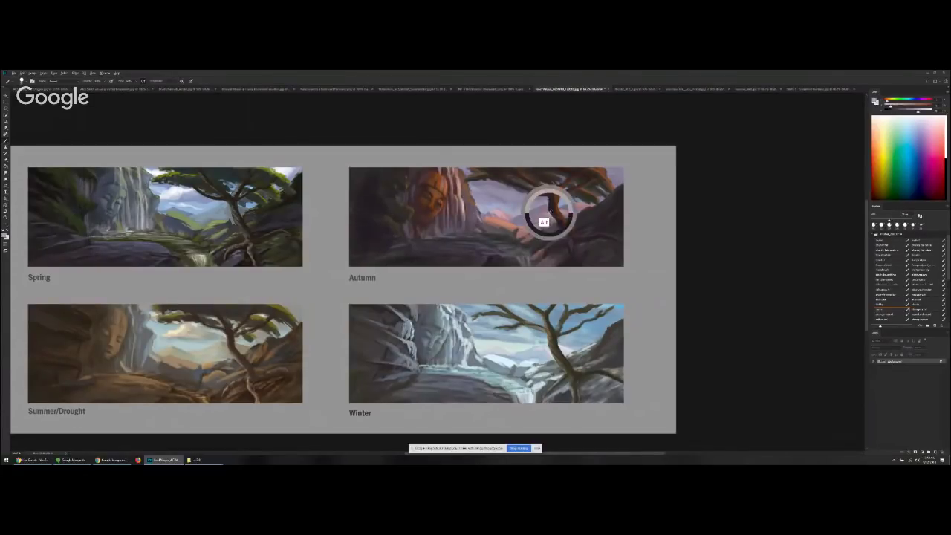
{"action": "key", "text": "bracketleft"}
{"action": "key", "text": "bracketleft"}
{"action": "key", "text": "bracketleft"}
{"action": "key", "text": "bracketleft"}
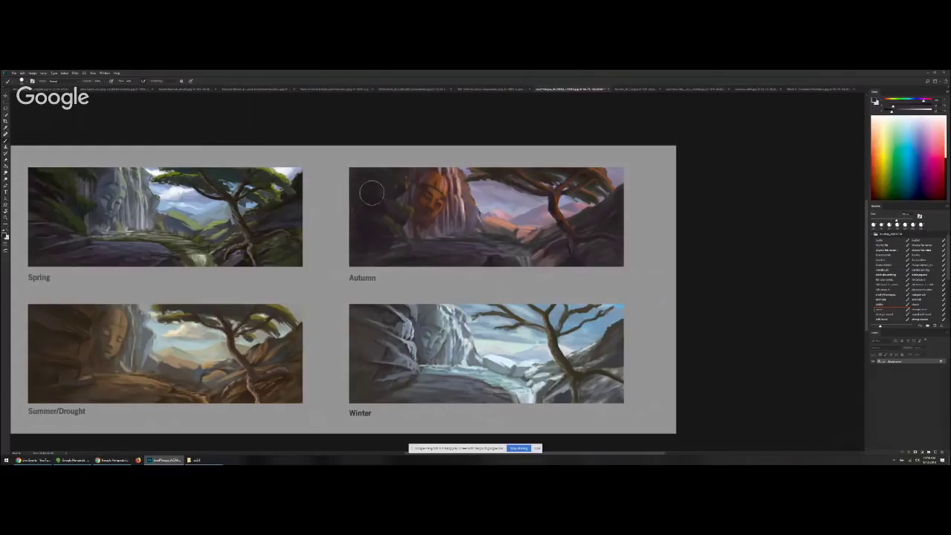
Brighten the carved stone face in the Autumn painting with saturated orange light using a larger brush
{"action": "left_click", "coordinate": [565, 201], "text": "alt"}
{"action": "left_click", "coordinate": [910, 110]}
{"action": "left_click", "coordinate": [882, 115]}
{"action": "left_click", "coordinate": [440, 202]}
{"action": "key", "text": "bracketright"}
{"action": "key", "text": "bracketright"}
{"action": "key", "text": "bracketright"}
{"action": "left_click", "coordinate": [450, 196]}
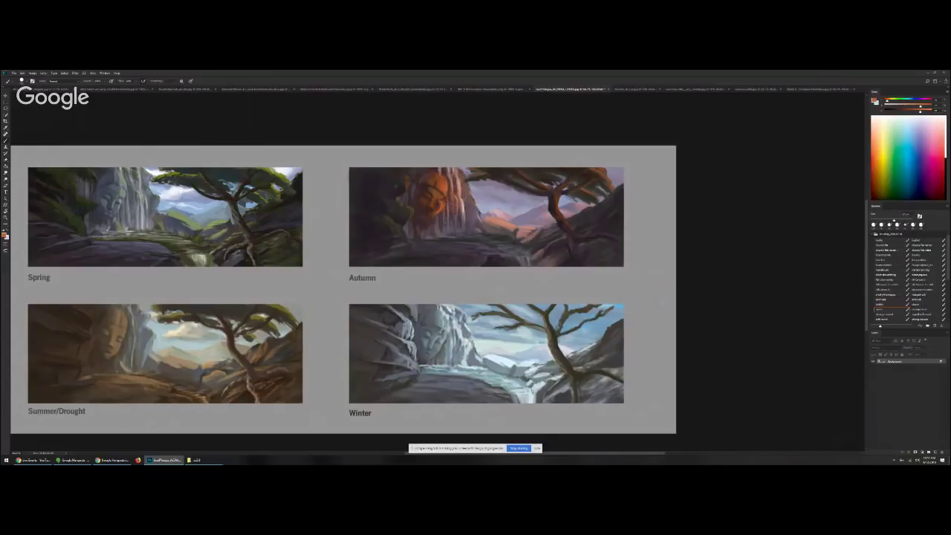
Glaze a warm pinkish glow over the Autumn waterfall's base with a soft brush
{"action": "left_click", "coordinate": [459, 195], "text": "alt"}
{"action": "left_click_drag", "start_coordinate": [459, 195], "coordinate": [463, 213]}
{"action": "left_click", "coordinate": [888, 319]}
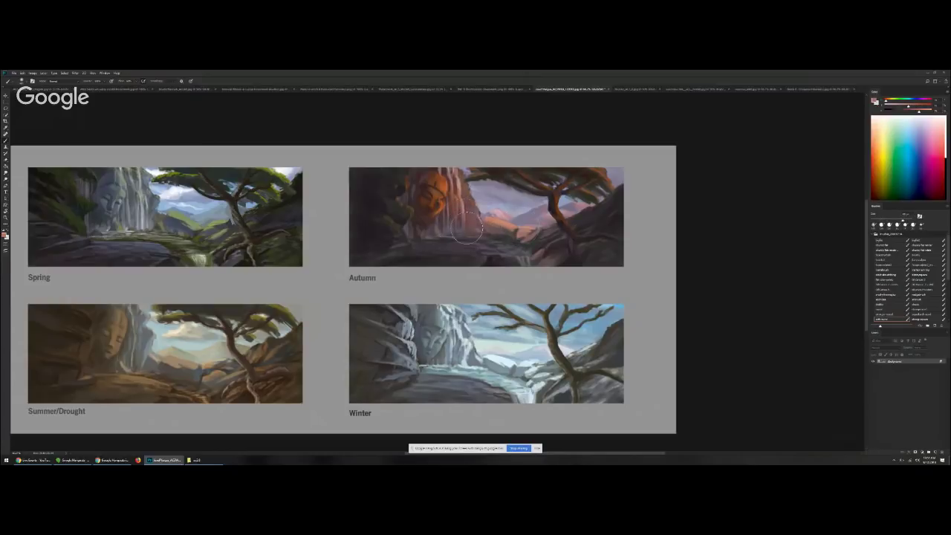
{"action": "key", "text": "["}
{"action": "key", "text": "["}
{"action": "key", "text": "["}
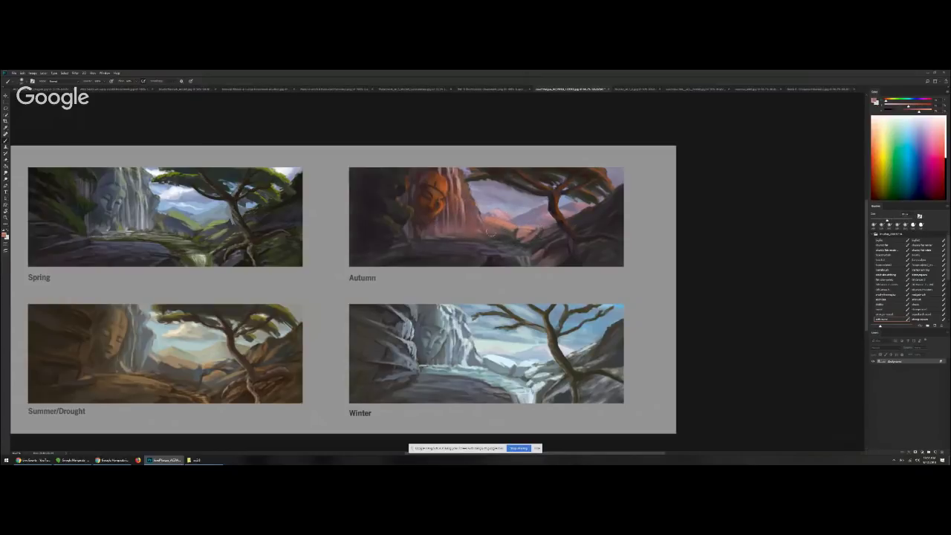
Paint warm orange light on the cliff beside the Autumn waterfall and along the ground at its foot
{"action": "key", "text": "ctrl"}
{"action": "key", "text": "]"}
{"action": "key", "text": "]"}
{"action": "left_click", "coordinate": [452, 222], "text": "alt"}
{"action": "left_click", "coordinate": [487, 256], "text": "alt"}
{"action": "left_click", "coordinate": [483, 216], "text": "alt"}
{"action": "left_click", "coordinate": [481, 222], "text": "alt"}
{"action": "left_click_drag", "start_coordinate": [462, 212], "coordinate": [473, 203]}
{"action": "key", "text": "["}
{"action": "left_click_drag", "start_coordinate": [502, 244], "coordinate": [486, 242]}
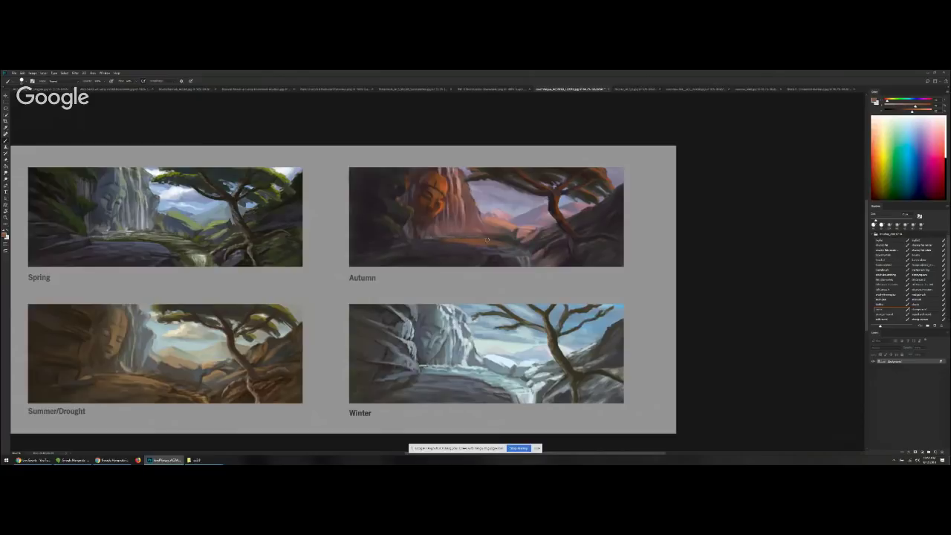
Refine the far edge of the sunlit ground in the Autumn painting with sampled dark greenish tones
{"action": "left_click", "coordinate": [491, 234], "text": "alt"}
{"action": "left_click", "coordinate": [512, 238], "text": "alt"}
{"action": "left_click", "coordinate": [518, 242], "text": "alt"}
{"action": "mouse_move", "coordinate": [501, 237]}
{"action": "left_mouse_down"}
{"action": "mouse_move", "coordinate": [513, 233]}
{"action": "mouse_move", "coordinate": [458, 234]}
{"action": "left_mouse_up"}
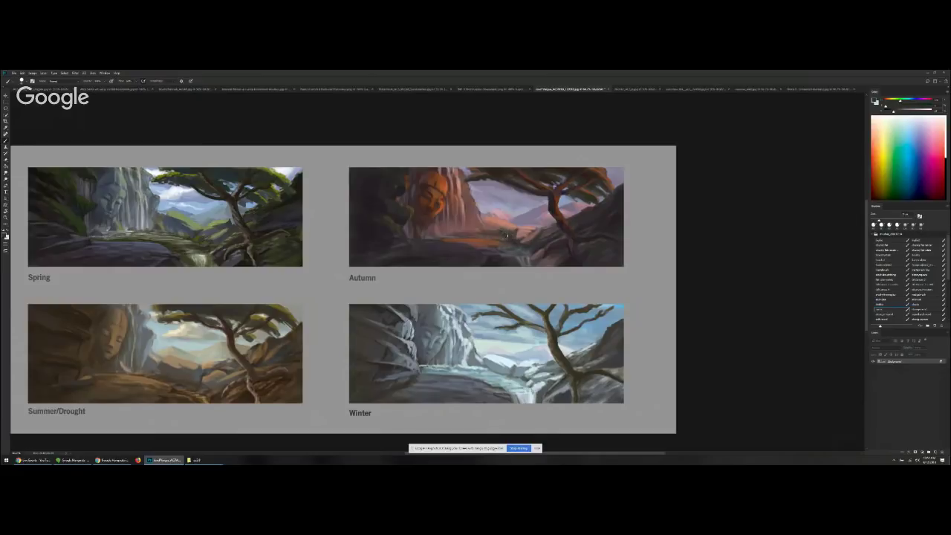
Rework the rocks around the Autumn tree's base and the foreground ground with sampled tones and a slightly larger brush
{"action": "left_click", "coordinate": [555, 229], "text": "alt"}
{"action": "key", "text": "]"}
{"action": "left_click", "coordinate": [561, 224], "text": "alt"}
{"action": "left_click", "coordinate": [580, 251], "text": "alt"}
{"action": "left_click", "coordinate": [451, 244], "text": "alt"}
Reshape the cliff's silhouette beside the Autumn waterfall using sky and warm rock colors
{"action": "left_click", "coordinate": [493, 212], "text": "alt"}
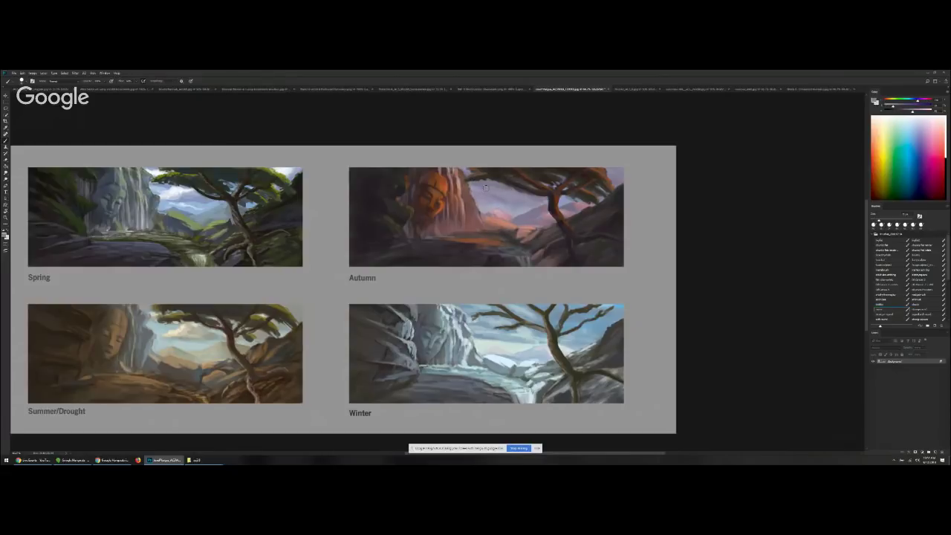
{"action": "left_click_drag", "start_coordinate": [919, 101], "coordinate": [922, 100]}
{"action": "left_click", "coordinate": [484, 207], "text": "alt"}
{"action": "left_click", "coordinate": [473, 217], "text": "alt"}
{"action": "left_click_drag", "start_coordinate": [469, 201], "coordinate": [475, 199]}
{"action": "left_click_drag", "start_coordinate": [468, 176], "coordinate": [463, 187]}
Add warm accents to the Autumn tree trunk and extend the dark slope behind it up toward the painting's corner
{"action": "left_click", "coordinate": [585, 199], "text": "alt"}
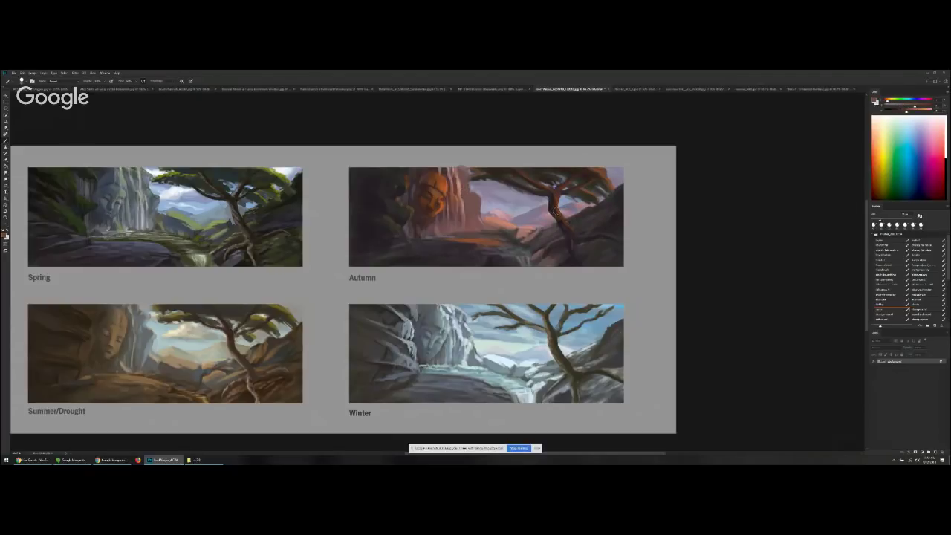
{"action": "left_click_drag", "start_coordinate": [506, 223], "coordinate": [443, 238], "text": "alt"}
{"action": "left_click_drag", "start_coordinate": [897, 105], "coordinate": [905, 107]}
{"action": "left_click", "coordinate": [890, 101]}
{"action": "left_click", "coordinate": [915, 100]}
{"action": "left_click", "coordinate": [586, 218], "text": "alt"}
{"action": "left_click", "coordinate": [599, 214], "text": "alt"}
{"action": "left_click_drag", "start_coordinate": [618, 191], "coordinate": [580, 212]}
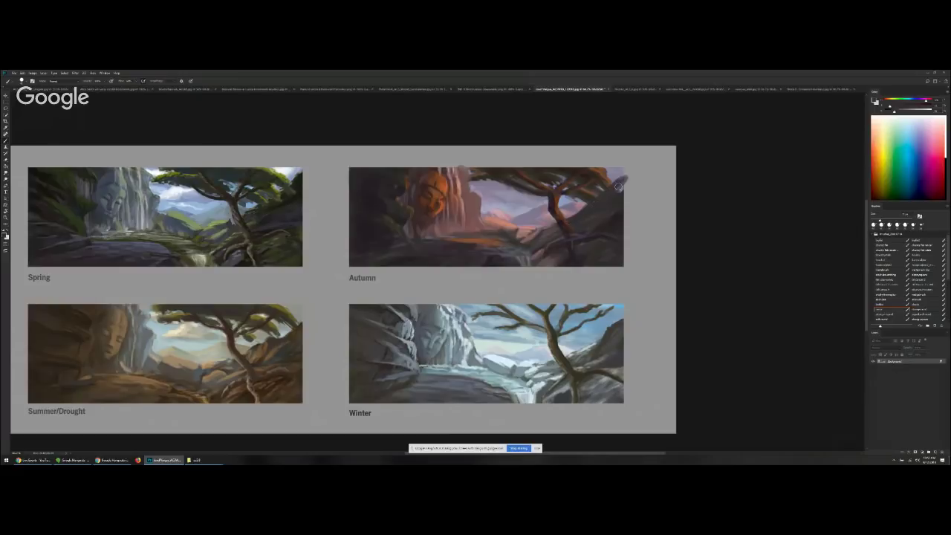
Paint light pink and pale yellow highlights on the distant peaks and clouds behind the Autumn tree
{"action": "left_click", "coordinate": [530, 215], "text": "alt"}
{"action": "left_click", "coordinate": [498, 213], "text": "alt"}
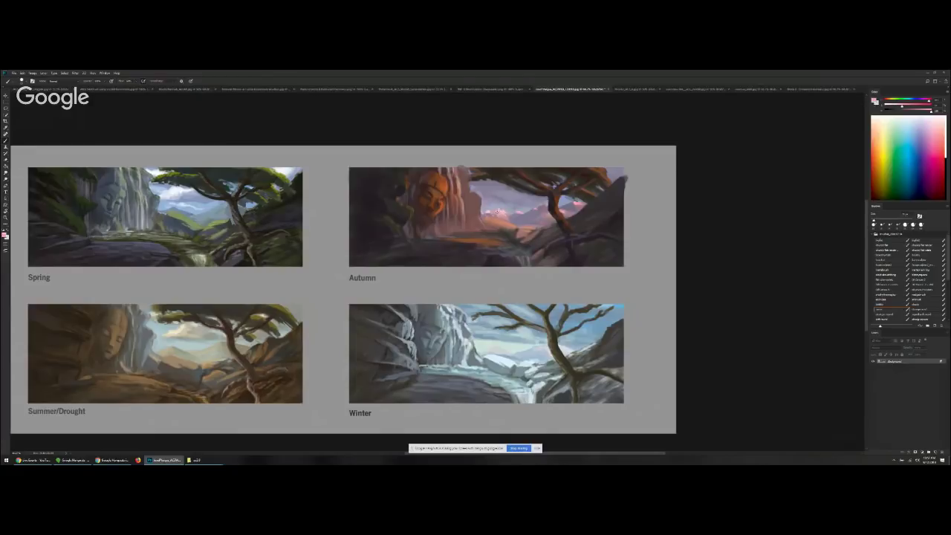
{"action": "left_click_drag", "start_coordinate": [931, 111], "coordinate": [898, 106]}
{"action": "left_click", "coordinate": [898, 106]}
{"action": "left_click_drag", "start_coordinate": [577, 207], "coordinate": [581, 201]}
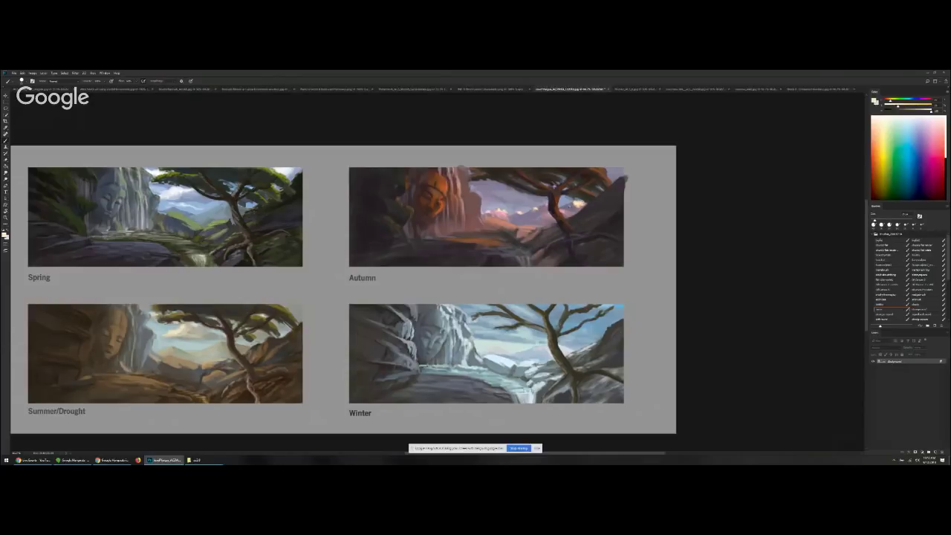
Paint lighter peach and orange highlights along the ground beyond the Autumn waterfall's pool
{"action": "left_click", "coordinate": [567, 221], "text": "alt"}
{"action": "left_click", "coordinate": [505, 232], "text": "alt"}
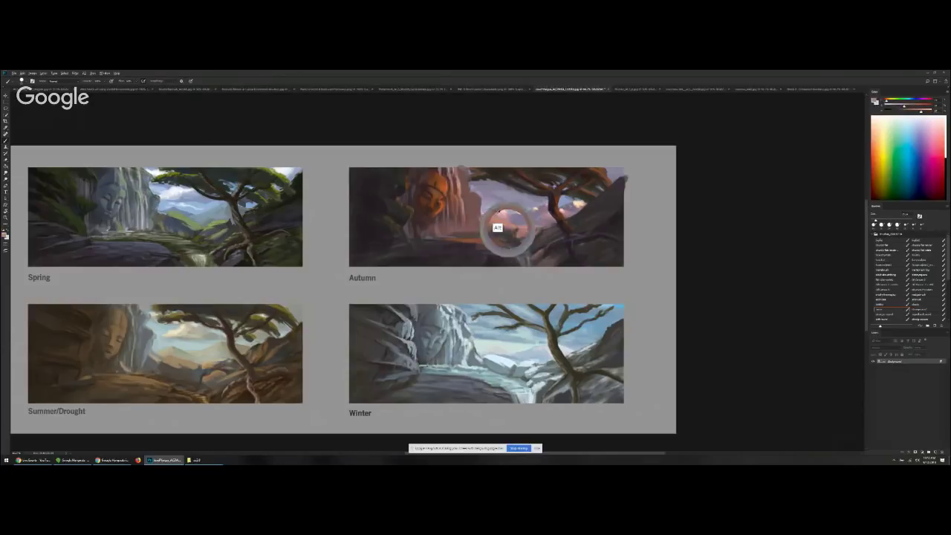
{"action": "right_click", "coordinate": [484, 247], "text": "alt"}
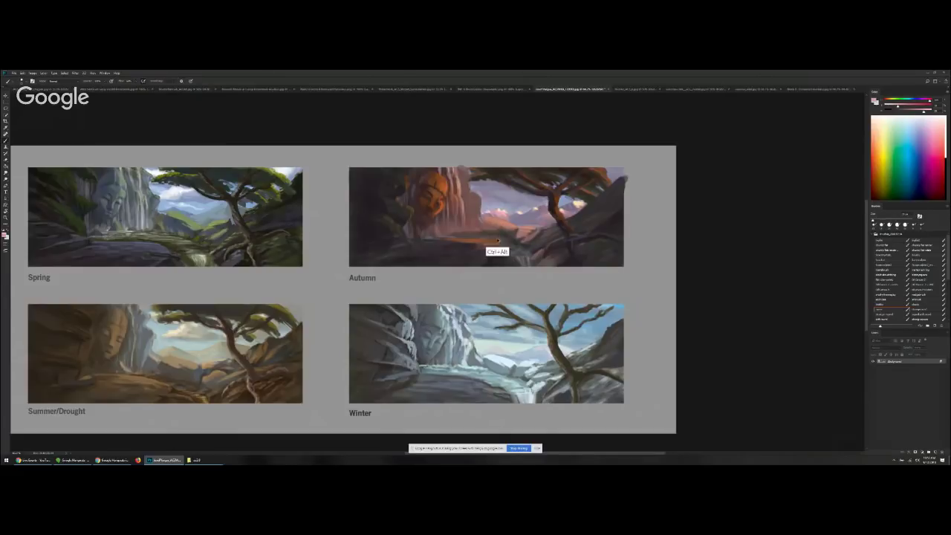
{"action": "left_click_drag", "start_coordinate": [494, 241], "coordinate": [505, 241]}
{"action": "left_click", "coordinate": [498, 257], "text": "alt"}
{"action": "mouse_move", "coordinate": [485, 243]}
{"action": "left_mouse_down"}
{"action": "mouse_move", "coordinate": [510, 239]}
{"action": "mouse_move", "coordinate": [440, 240]}
{"action": "mouse_move", "coordinate": [458, 241]}
{"action": "left_mouse_up"}
{"action": "left_click", "coordinate": [468, 224], "text": "alt"}
{"action": "left_click", "coordinate": [463, 227], "text": "alt"}
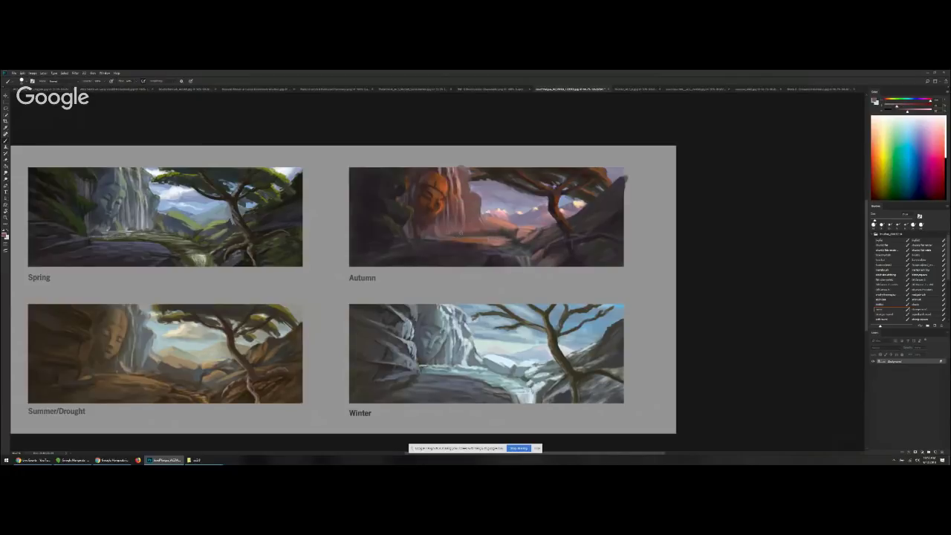
Add bright pale yellow highlights to the upper part of the Autumn waterfall
{"action": "left_click", "coordinate": [576, 207], "text": "alt"}
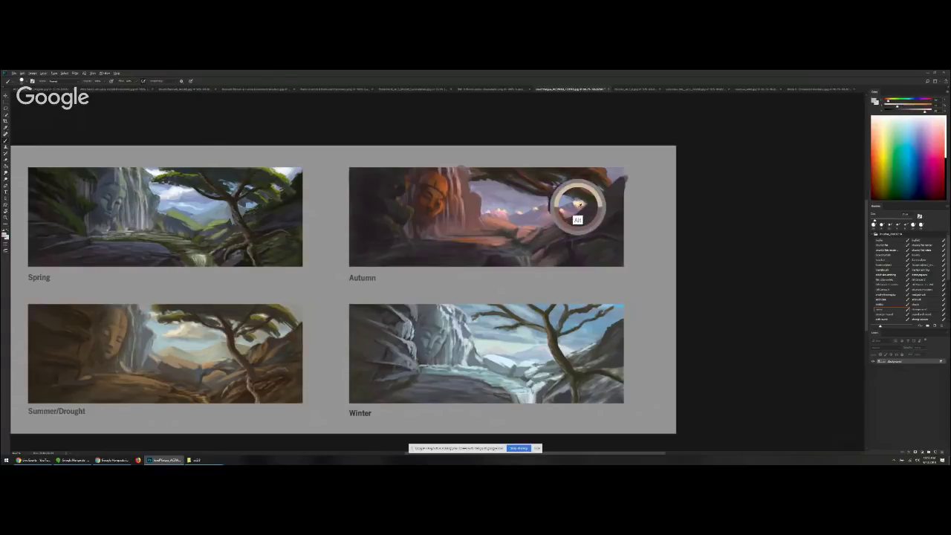
{"action": "left_click", "coordinate": [453, 189], "text": "alt"}
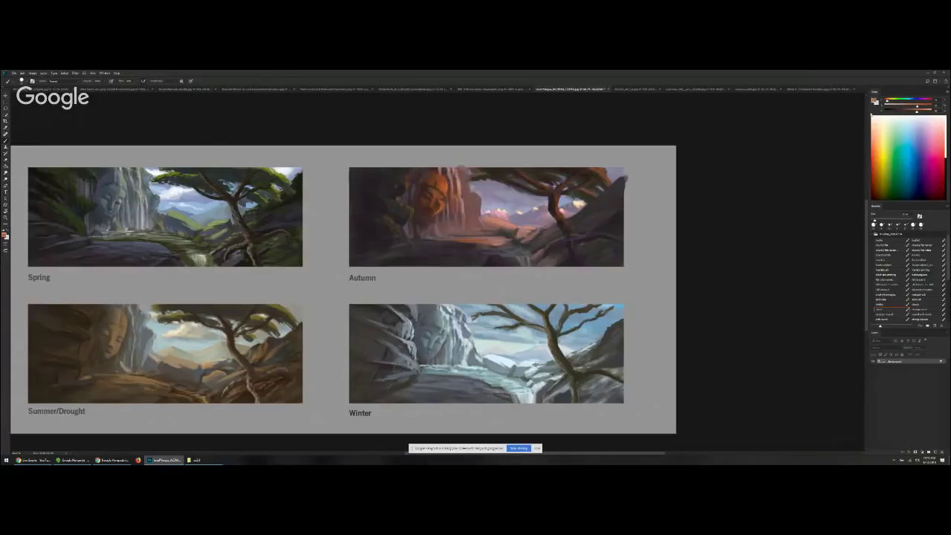
{"action": "left_click", "coordinate": [932, 112]}
{"action": "left_click", "coordinate": [448, 192]}
{"action": "left_click_drag", "start_coordinate": [907, 107], "coordinate": [898, 107]}
{"action": "left_click", "coordinate": [891, 101]}
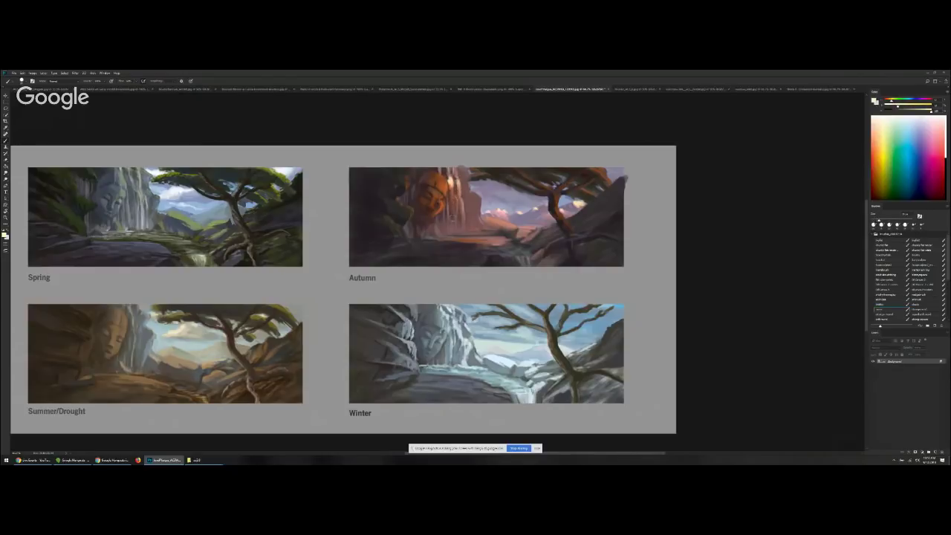
Extend warm light streaks down the Autumn waterfall with a larger brush and sampled highlight colors
{"action": "left_click", "coordinate": [452, 194], "text": "alt"}
{"action": "left_click", "coordinate": [451, 195], "text": "alt"}
{"action": "key", "text": "bracketright"}
{"action": "mouse_move", "coordinate": [459, 186]}
{"action": "left_mouse_down"}
{"action": "mouse_move", "coordinate": [464, 216]}
{"action": "mouse_move", "coordinate": [454, 224]}
{"action": "mouse_move", "coordinate": [452, 214]}
{"action": "left_mouse_up"}
{"action": "left_click", "coordinate": [439, 223], "text": "alt"}
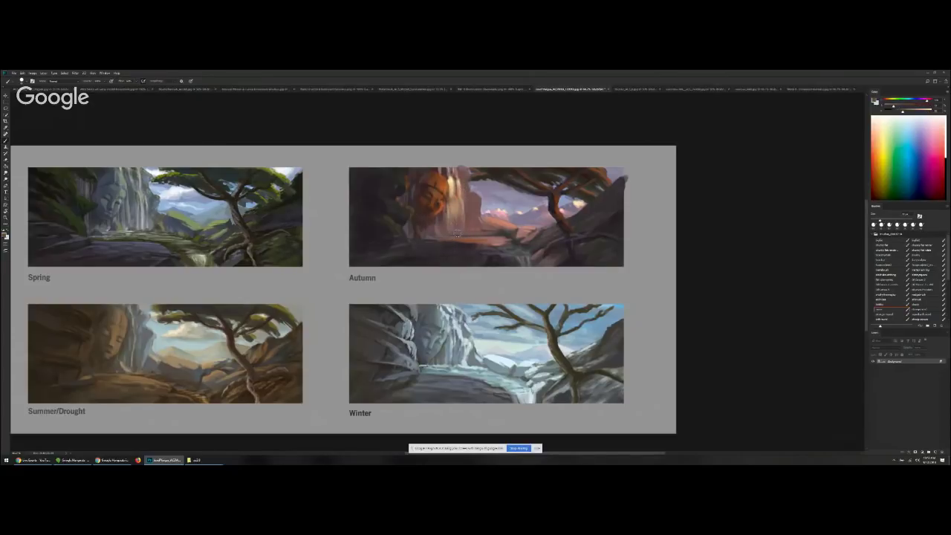
Paint soft muted purple mist around the Autumn waterfall's base with the soft brush
{"action": "left_click_drag", "start_coordinate": [903, 111], "coordinate": [910, 112]}
{"action": "key", "text": "bracketright"}
{"action": "key", "text": "bracketleft"}
{"action": "key", "text": "bracketleft"}
{"action": "left_click", "coordinate": [883, 320]}
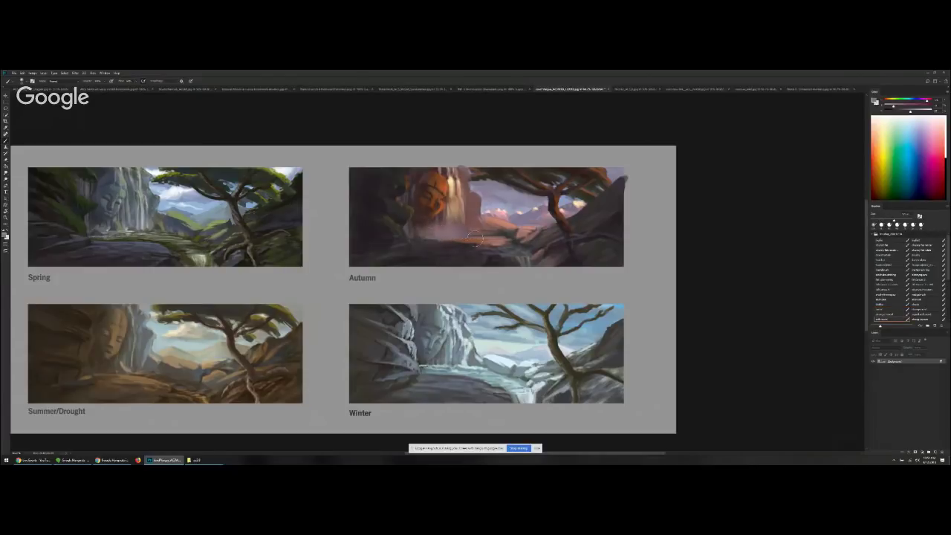
{"action": "key", "text": "alt"}
{"action": "left_click", "coordinate": [419, 221], "text": "alt"}
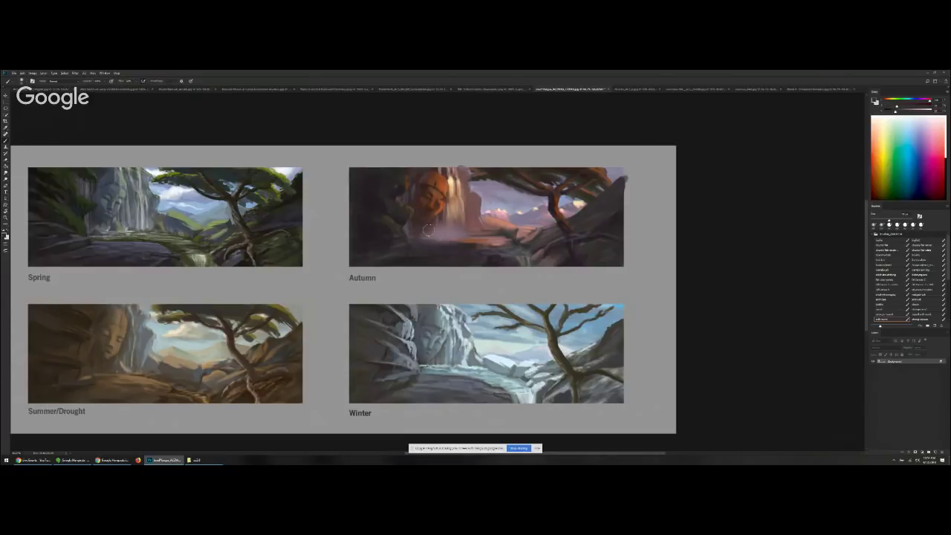
{"action": "left_click", "coordinate": [475, 229], "text": "alt"}
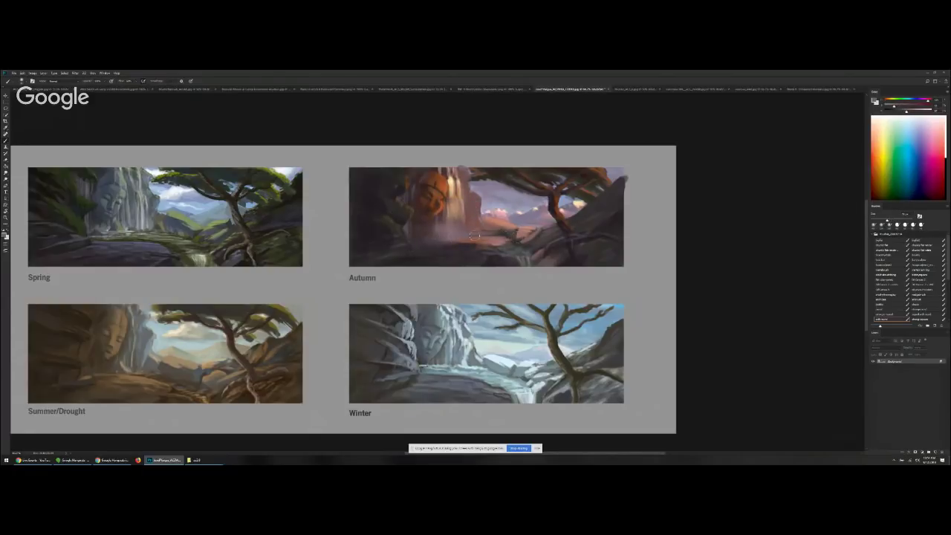
Flip the four-season canvas horizontally and bring the mirrored Autumn painting into view
{"action": "key", "text": "ctrl"}
{"action": "key", "text": "ctrl+f"}
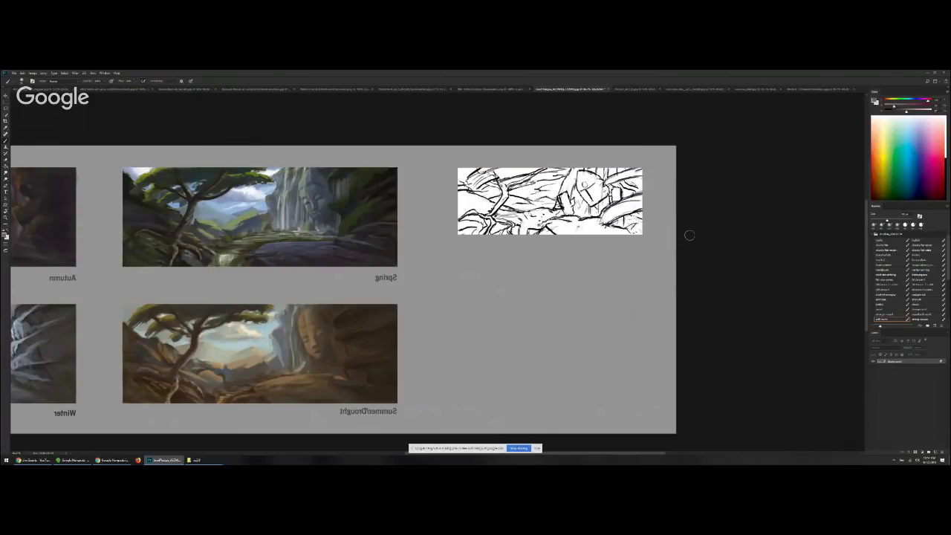
{"action": "left_click_drag", "start_coordinate": [149, 234], "coordinate": [797, 227]}
Soften the mirrored Autumn waterfall and its rising mist with sampled warm tones and a soft brush
{"action": "key", "text": "bracketleft"}
{"action": "key", "text": "bracketleft"}
{"action": "left_click", "coordinate": [595, 214], "text": "alt"}
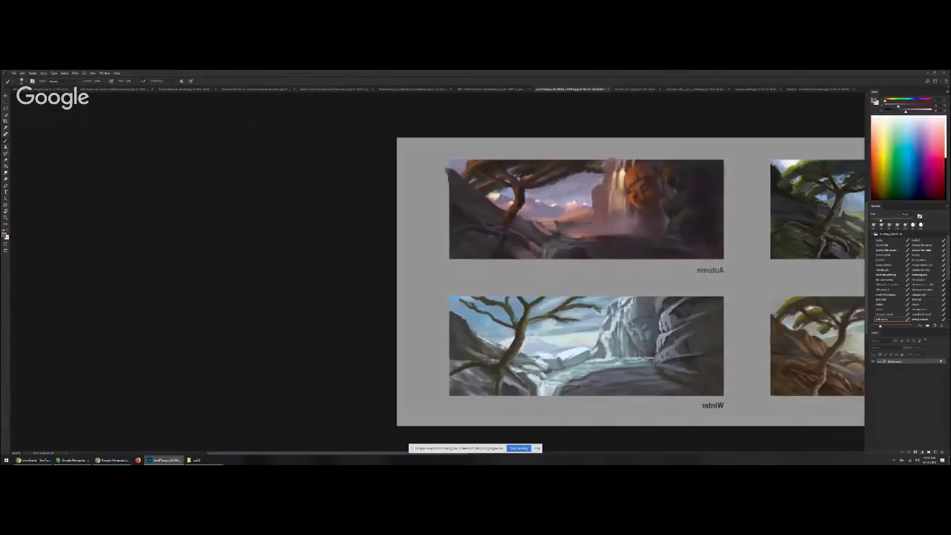
{"action": "left_click", "coordinate": [622, 178], "text": "alt"}
{"action": "mouse_move", "coordinate": [613, 169]}
{"action": "left_mouse_down"}
{"action": "mouse_move", "coordinate": [604, 223]}
{"action": "mouse_move", "coordinate": [622, 214]}
{"action": "left_mouse_up"}
{"action": "key", "text": "bracketright"}
{"action": "left_click", "coordinate": [624, 169], "text": "alt"}
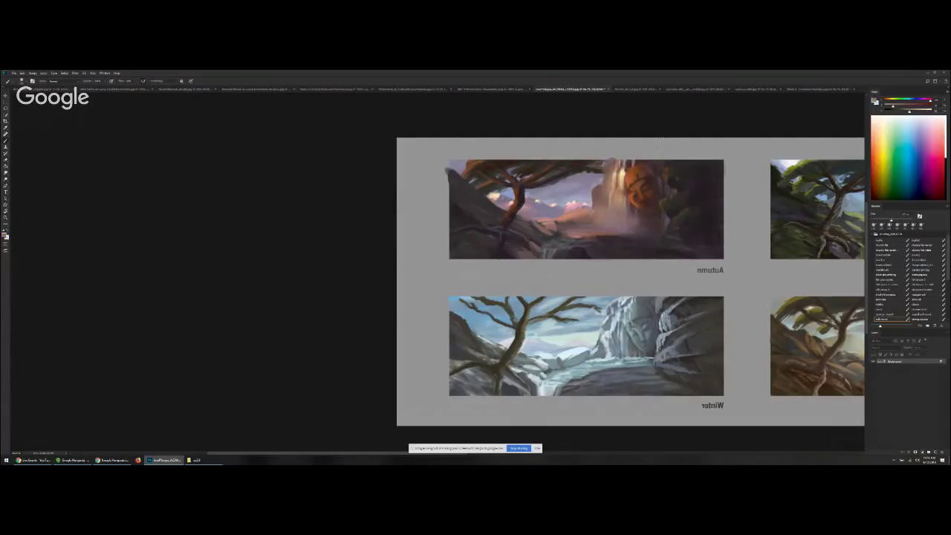
Sharpen the bright streaks at the top of the Autumn waterfall with a small harder brush in pale yellow
{"action": "left_click", "coordinate": [890, 290]}
{"action": "left_click", "coordinate": [889, 309]}
{"action": "left_click", "coordinate": [616, 173], "text": "alt"}
{"action": "key", "text": "["}
{"action": "key", "text": "["}
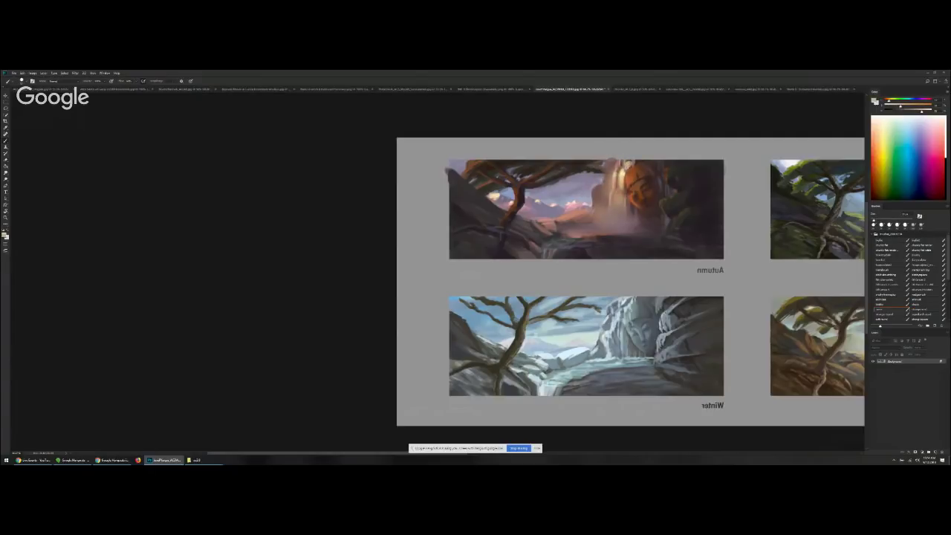
{"action": "left_click", "coordinate": [627, 192], "text": "alt"}
Define the dark foreground bank and the rocks beside the Autumn stream with sampled dark and misty tones
{"action": "left_click", "coordinate": [562, 242], "text": "alt"}
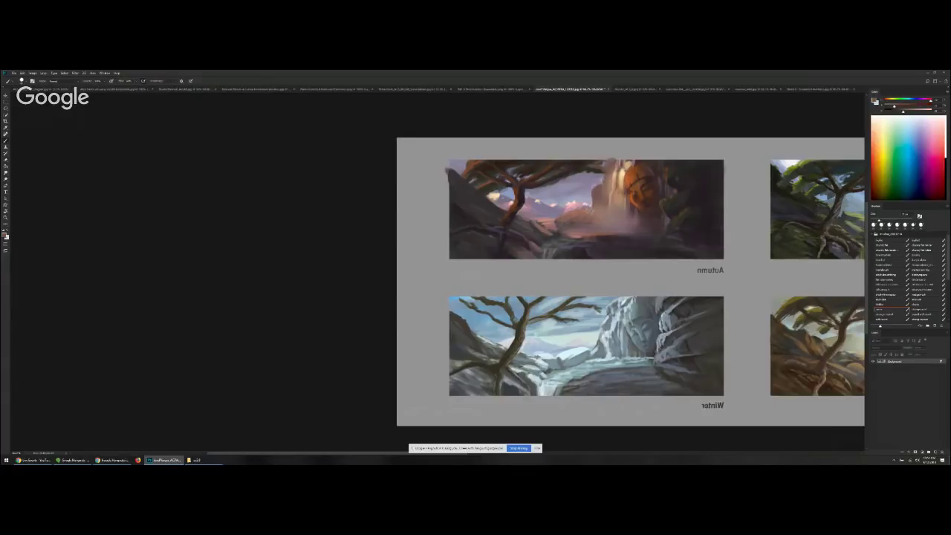
{"action": "left_click", "coordinate": [573, 243], "text": "alt"}
{"action": "left_click", "coordinate": [573, 246], "text": "alt"}
{"action": "left_click", "coordinate": [580, 254], "text": "alt"}
{"action": "mouse_move", "coordinate": [567, 242]}
{"action": "left_mouse_down"}
{"action": "mouse_move", "coordinate": [586, 241]}
{"action": "mouse_move", "coordinate": [570, 244]}
{"action": "mouse_move", "coordinate": [584, 237]}
{"action": "mouse_move", "coordinate": [566, 227]}
{"action": "mouse_move", "coordinate": [581, 224]}
{"action": "left_mouse_up"}
{"action": "left_click", "coordinate": [571, 240], "text": "alt"}
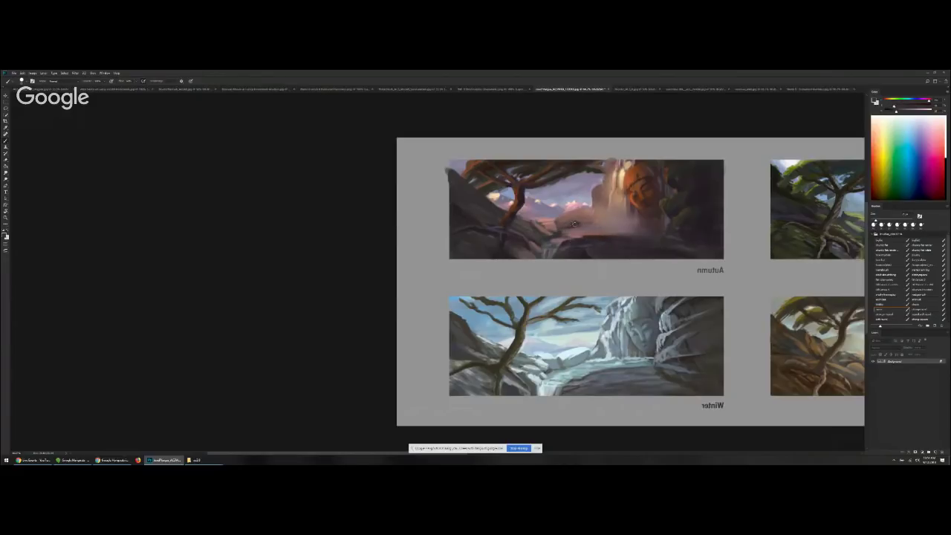
{"action": "left_click", "coordinate": [571, 239], "text": "alt"}
{"action": "key", "text": "]"}
{"action": "left_click", "coordinate": [604, 247], "text": "alt"}
{"action": "left_click", "coordinate": [577, 221], "text": "alt"}
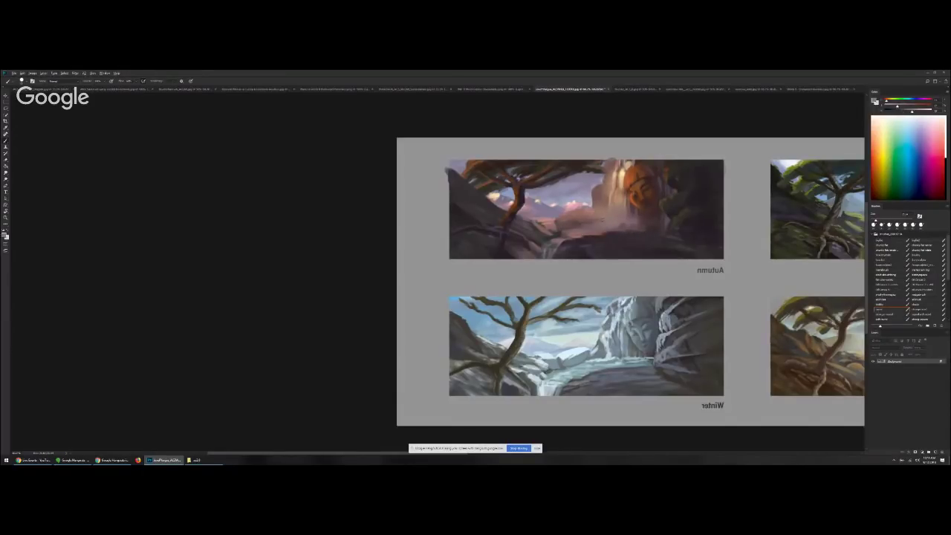
Refine the cliff edge and the warm falling water beside it in the Autumn painting
{"action": "left_click", "coordinate": [588, 222], "text": "alt"}
{"action": "left_click", "coordinate": [609, 200], "text": "alt"}
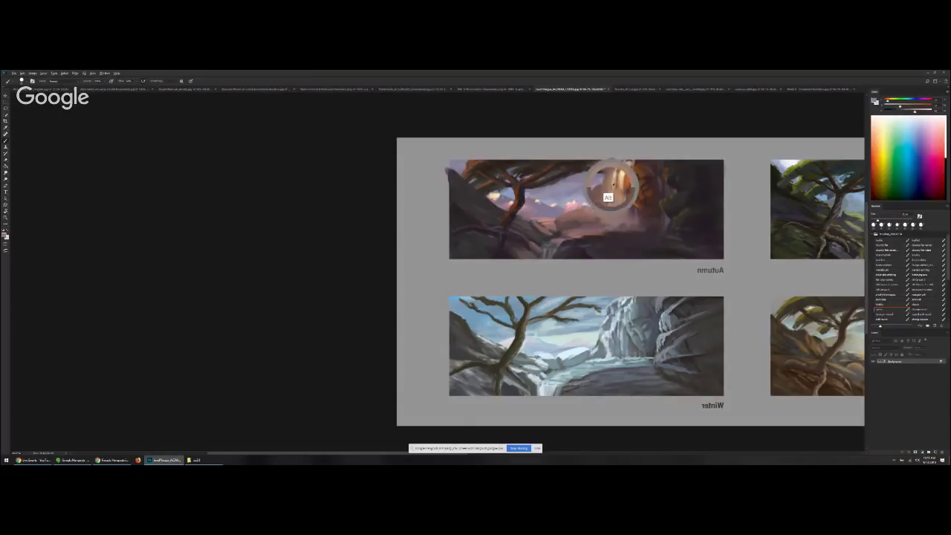
{"action": "left_click_drag", "start_coordinate": [606, 200], "coordinate": [605, 209]}
{"action": "left_click", "coordinate": [616, 220], "text": "alt"}
{"action": "left_click", "coordinate": [620, 206]}
{"action": "left_click", "coordinate": [620, 180], "text": "alt"}
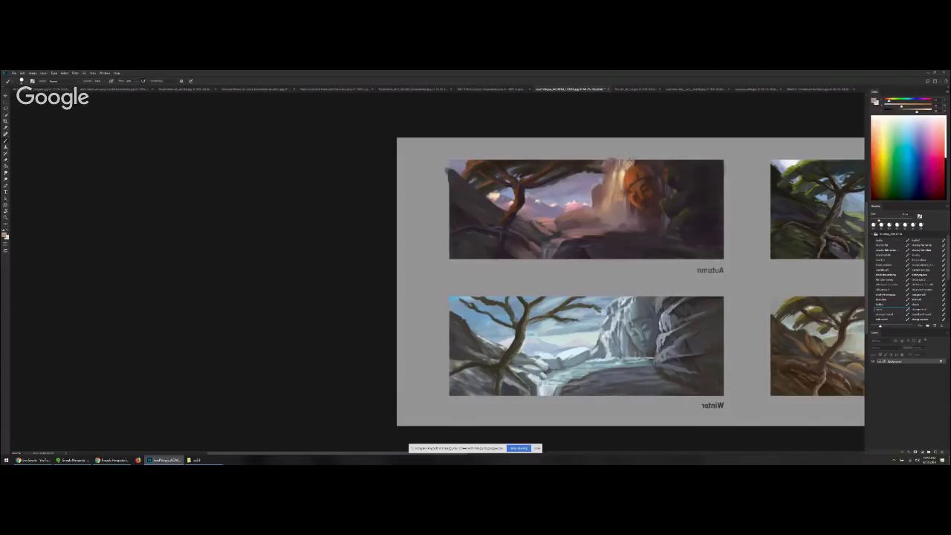
Touch up the Autumn stone face and its surroundings with sampled orange and cooler gray-blue tones
{"action": "left_click", "coordinate": [649, 156], "text": "alt"}
{"action": "left_click", "coordinate": [633, 214], "text": "alt"}
{"action": "left_click", "coordinate": [632, 213], "text": "alt"}
{"action": "left_click", "coordinate": [726, 174], "text": "alt"}
{"action": "left_click", "coordinate": [908, 112]}
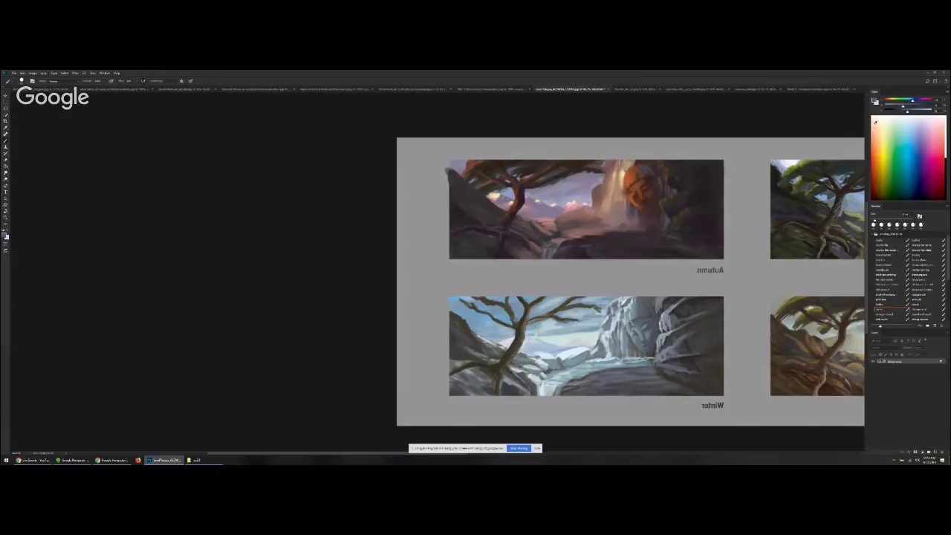
Refine the stone face's lighting and the dark bank below the mist in the Autumn painting
{"action": "left_click", "coordinate": [645, 180], "text": "alt"}
{"action": "left_click", "coordinate": [624, 242], "text": "alt"}
{"action": "left_click", "coordinate": [626, 237], "text": "alt"}
{"action": "left_click", "coordinate": [631, 240], "text": "alt"}
{"action": "left_click", "coordinate": [629, 242], "text": "alt"}
Rework the dark slope behind the Autumn tree with sampled purple-gray tones
{"action": "left_click", "coordinate": [520, 203], "text": "alt"}
{"action": "mouse_move", "coordinate": [520, 203]}
{"action": "left_mouse_down"}
{"action": "mouse_move", "coordinate": [482, 223]}
{"action": "mouse_move", "coordinate": [482, 214]}
{"action": "left_mouse_up"}
{"action": "left_click", "coordinate": [901, 112]}
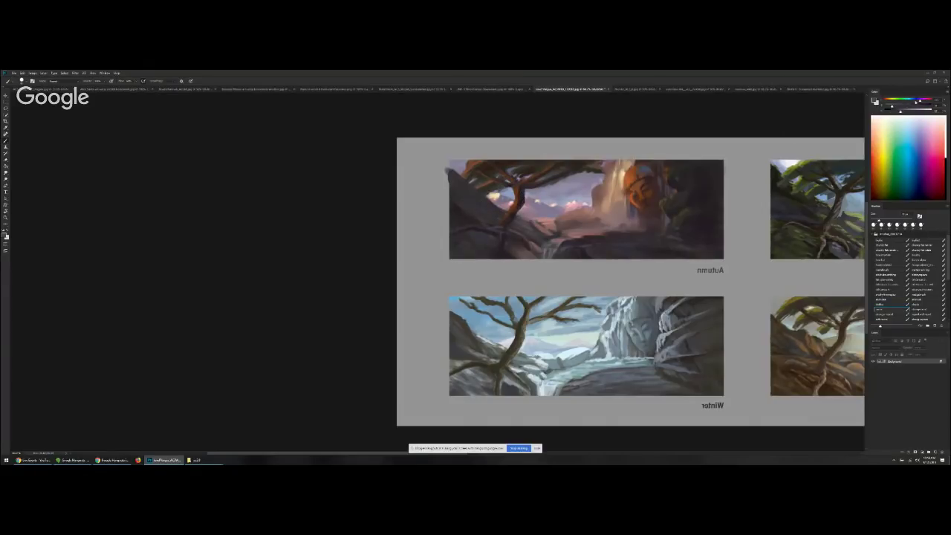
{"action": "left_click", "coordinate": [479, 214], "text": "alt"}
{"action": "left_click", "coordinate": [488, 217], "text": "alt"}
Flip the four-season canvas back to its original orientation
{"action": "key", "text": "["}
{"action": "key", "text": "ctrl"}
{"action": "key", "text": "ctrl+z"}
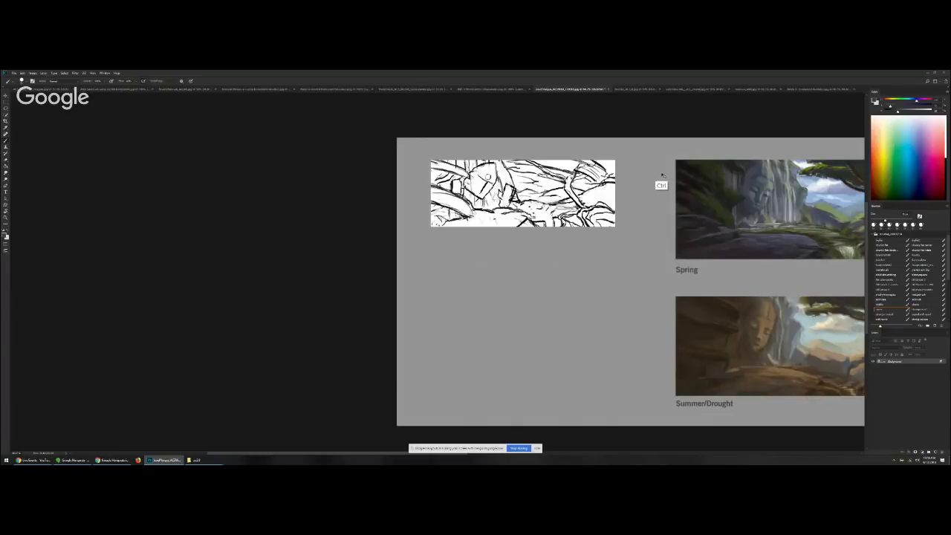
Blend the dark rocks and slope below the Autumn tree with tones sampled from the surrounding rocks
{"action": "left_click_drag", "start_coordinate": [662, 175], "coordinate": [301, 149]}
{"action": "left_click_drag", "start_coordinate": [716, 231], "coordinate": [586, 225]}
{"action": "left_click_drag", "start_coordinate": [727, 201], "coordinate": [690, 220]}
{"action": "left_click", "coordinate": [691, 224], "text": "alt"}
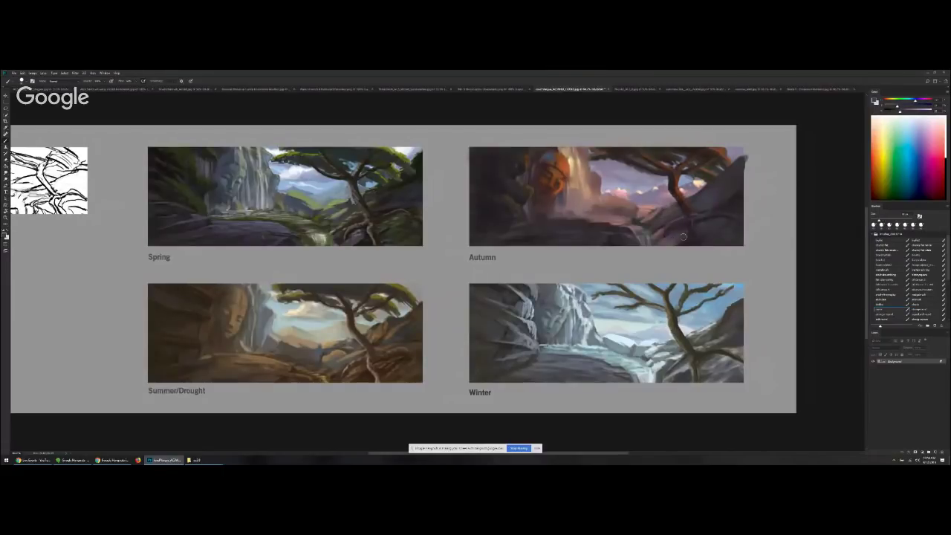
{"action": "left_click", "coordinate": [649, 218], "text": "alt"}
Brighten the lit side of the Autumn stone face with a more saturated orange and refine it with sampled tones
{"action": "left_click", "coordinate": [566, 175], "text": "alt"}
{"action": "left_click", "coordinate": [921, 111]}
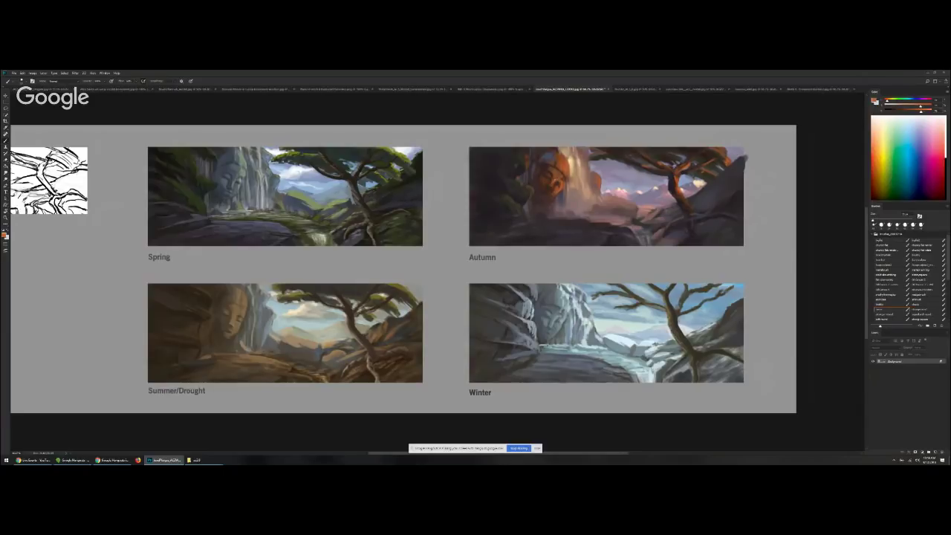
{"action": "left_click", "coordinate": [550, 176], "text": "alt"}
{"action": "left_click", "coordinate": [551, 184], "text": "alt"}
{"action": "left_click", "coordinate": [550, 185], "text": "alt"}
{"action": "left_click", "coordinate": [567, 206], "text": "alt"}
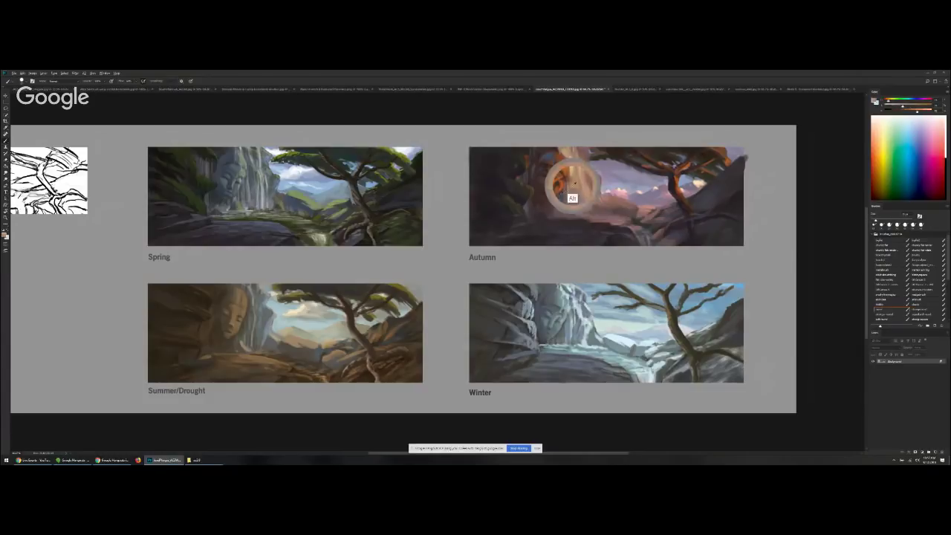
Soften the Autumn waterfall beside the stone face with broad strokes of its sampled pale warm tone
{"action": "left_click", "coordinate": [572, 182], "text": "alt"}
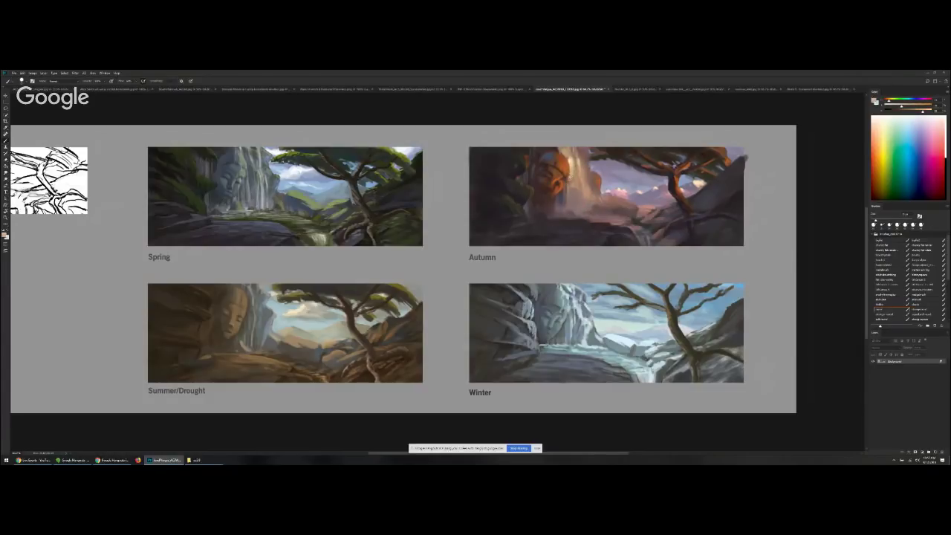
{"action": "key", "text": "]"}
{"action": "key", "text": "]"}
{"action": "key", "text": "]"}
{"action": "left_click_drag", "start_coordinate": [575, 175], "coordinate": [574, 189]}
{"action": "key", "text": "["}
{"action": "key", "text": "["}
{"action": "key", "text": "period"}
{"action": "key", "text": "period"}
Compare the values of the four seasonal paintings in a grayscale proof preview and return to color
{"action": "key", "text": "alt"}
{"action": "scroll", "coordinate": [628, 222], "scroll_direction": "down", "scroll_amount": 3}
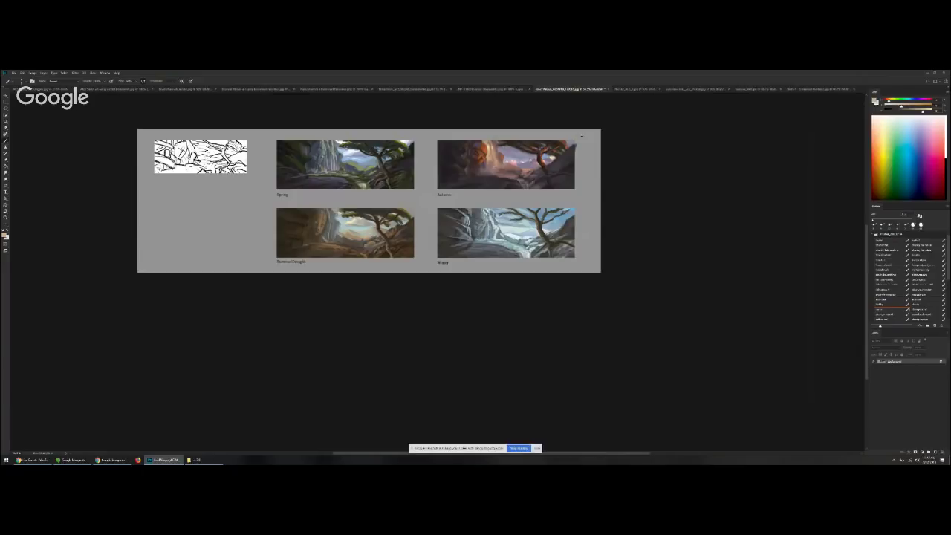
{"action": "key", "text": "ctrl+y"}
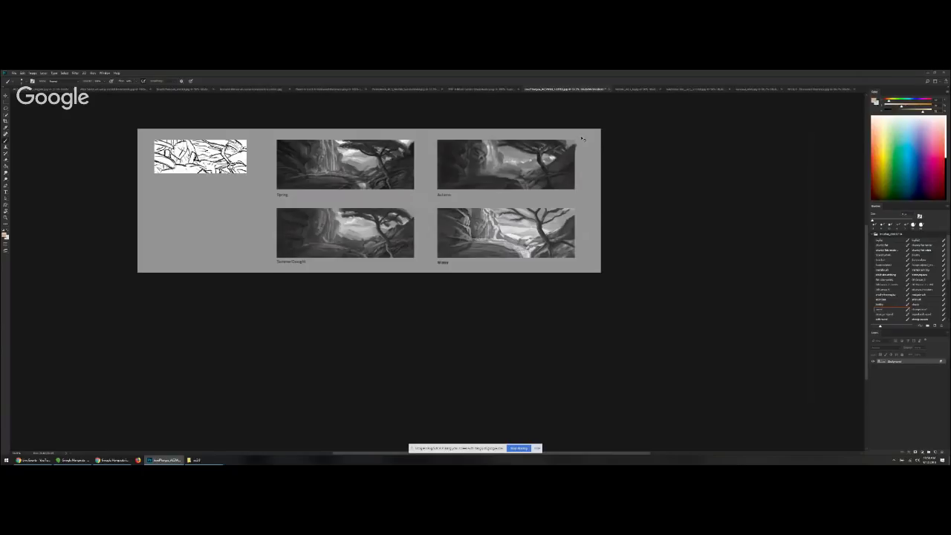
{"action": "key", "text": "ctrl+y"}
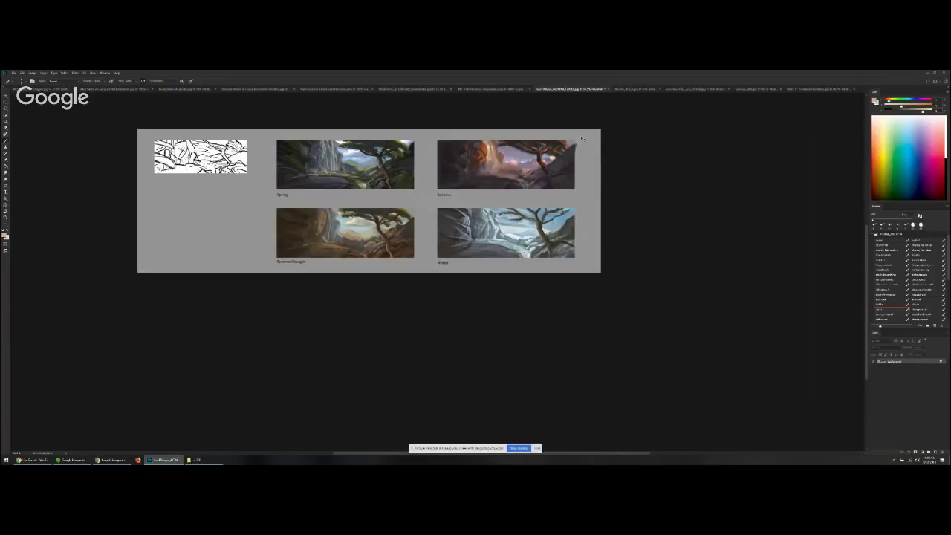
Switch to the canyon color-study sheet and touch up the right cliff of the lowest painting with sampled tones
{"action": "key", "text": "ctrl+Tab"}
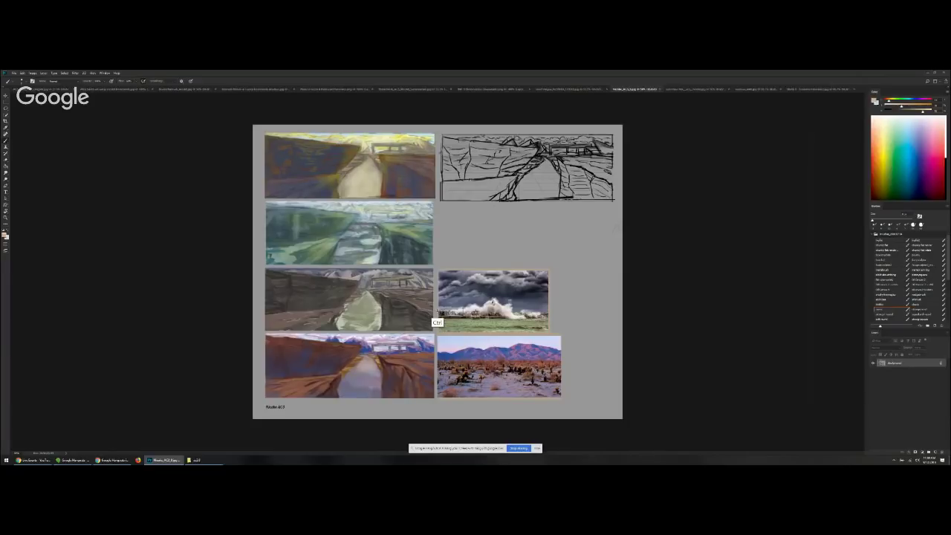
{"action": "key", "text": "ctrl+plus"}
{"action": "key", "text": "ctrl+plus"}
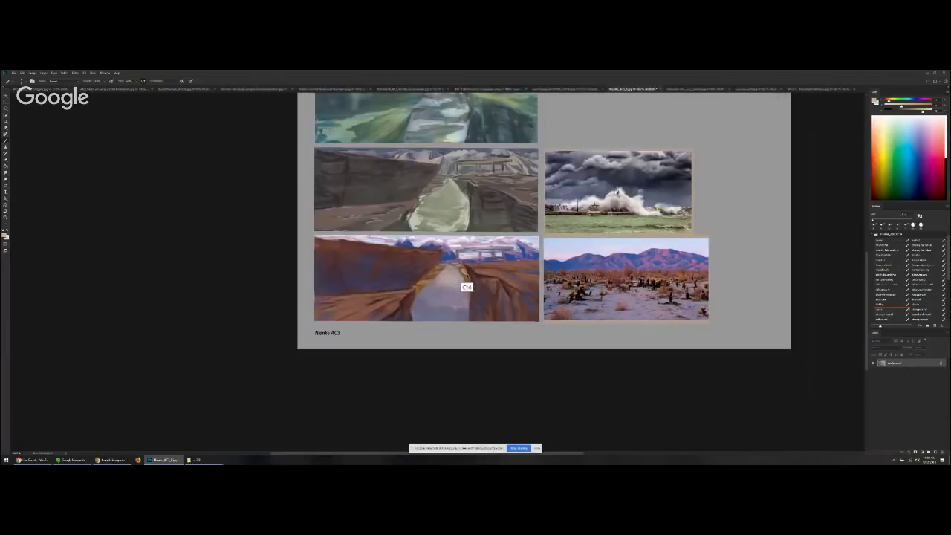
{"action": "left_click_drag", "start_coordinate": [485, 282], "coordinate": [456, 296]}
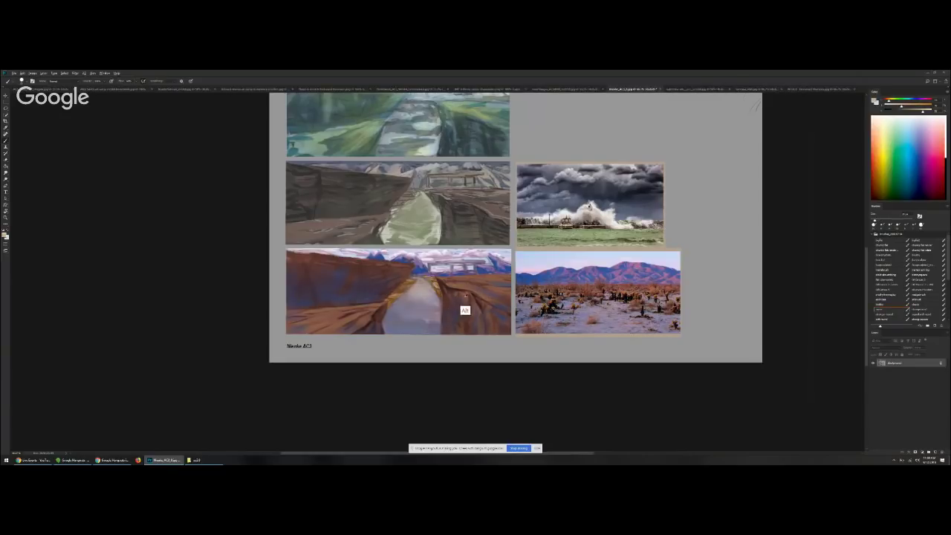
{"action": "left_click", "coordinate": [445, 287], "text": "alt"}
{"action": "left_click", "coordinate": [486, 290], "text": "alt"}
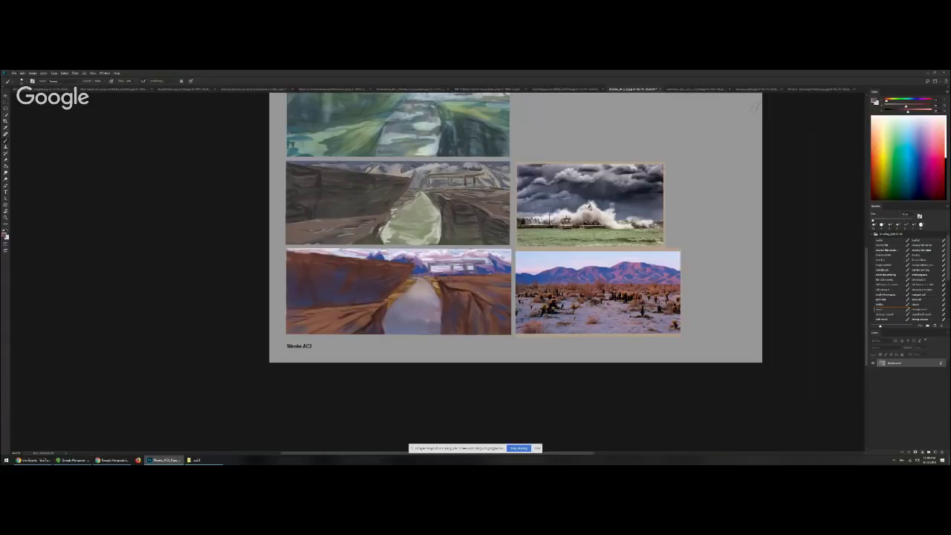
Paint over the bridge in the lowest canyon painting with pale sky, blue mountain and reference-photo mountain tones
{"action": "left_click", "coordinate": [435, 259], "text": "alt"}
{"action": "left_click", "coordinate": [414, 252], "text": "alt"}
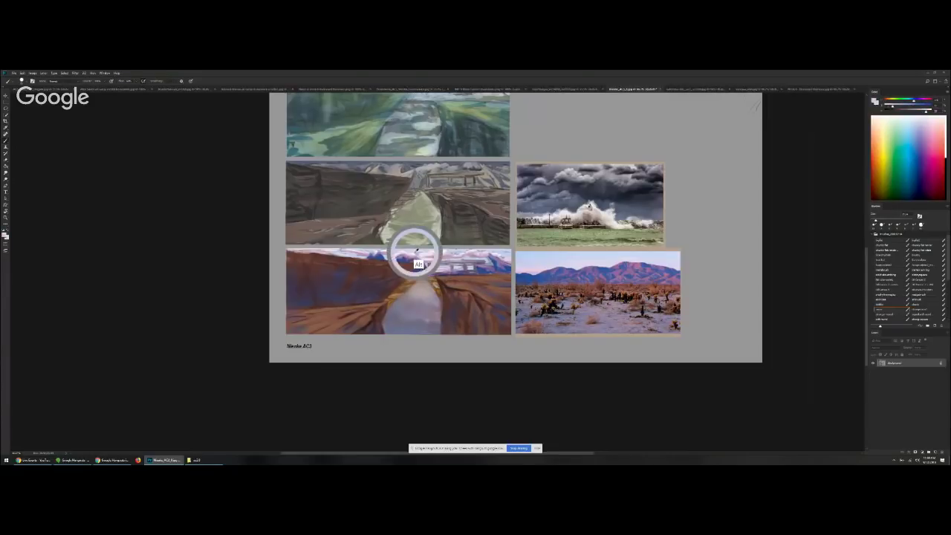
{"action": "key", "text": "]"}
{"action": "left_click_drag", "start_coordinate": [434, 263], "coordinate": [486, 261]}
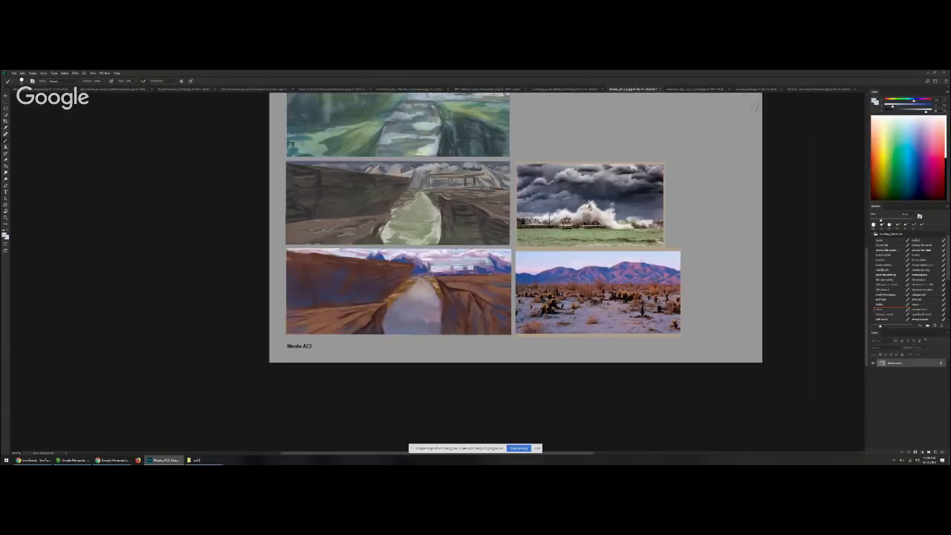
{"action": "left_click", "coordinate": [459, 273], "text": "alt"}
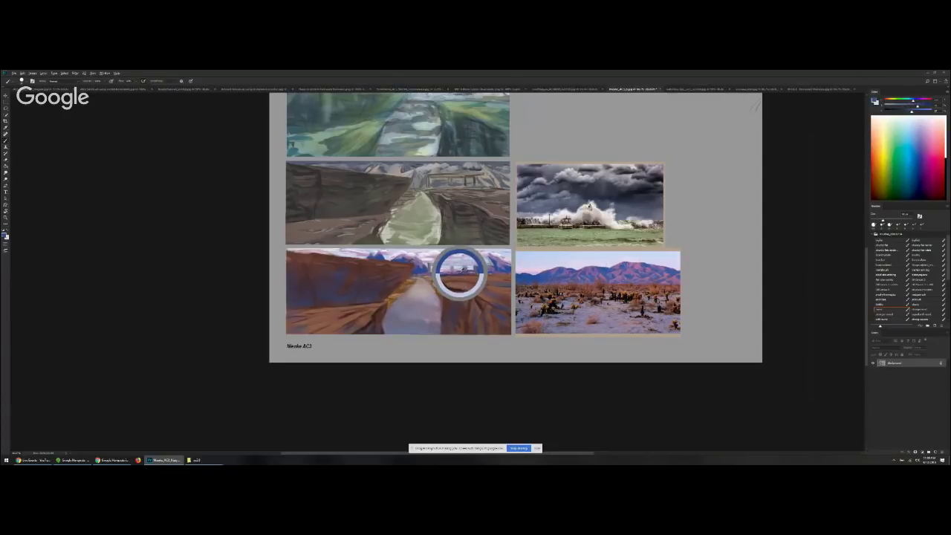
{"action": "key", "text": "["}
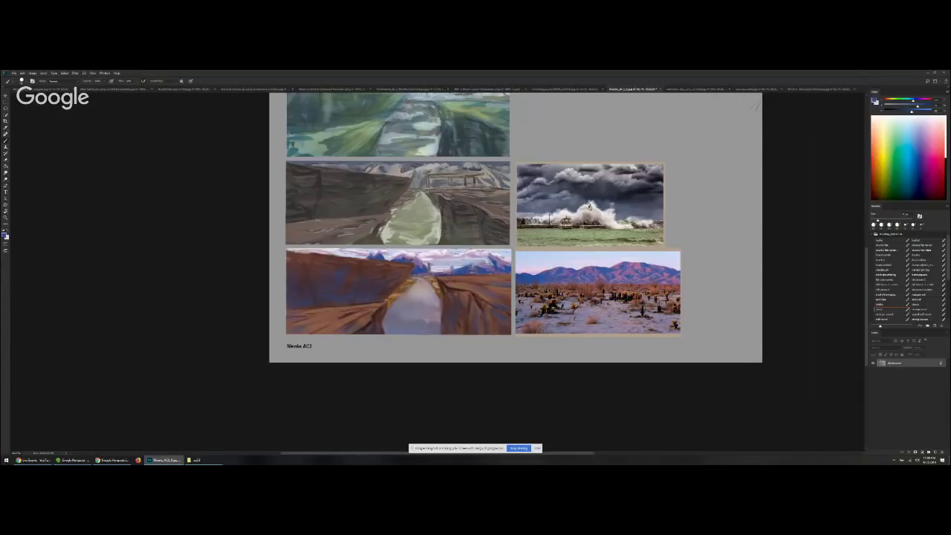
{"action": "left_click_drag", "start_coordinate": [472, 268], "coordinate": [446, 272]}
{"action": "left_click", "coordinate": [637, 272], "text": "alt"}
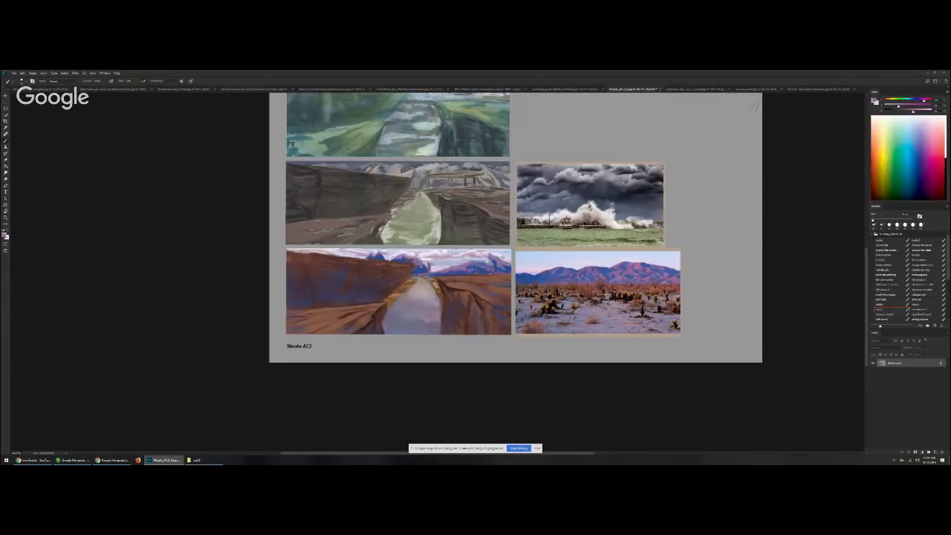
{"action": "left_click", "coordinate": [358, 282], "text": "alt"}
{"action": "mouse_move", "coordinate": [640, 323]}
{"action": "left_mouse_down"}
{"action": "mouse_move", "coordinate": [566, 321]}
{"action": "mouse_move", "coordinate": [647, 318]}
{"action": "mouse_move", "coordinate": [579, 321]}
{"action": "left_mouse_up"}
{"action": "key", "text": "ctrl+alt+z"}
{"action": "key", "text": "ctrl+alt+z"}
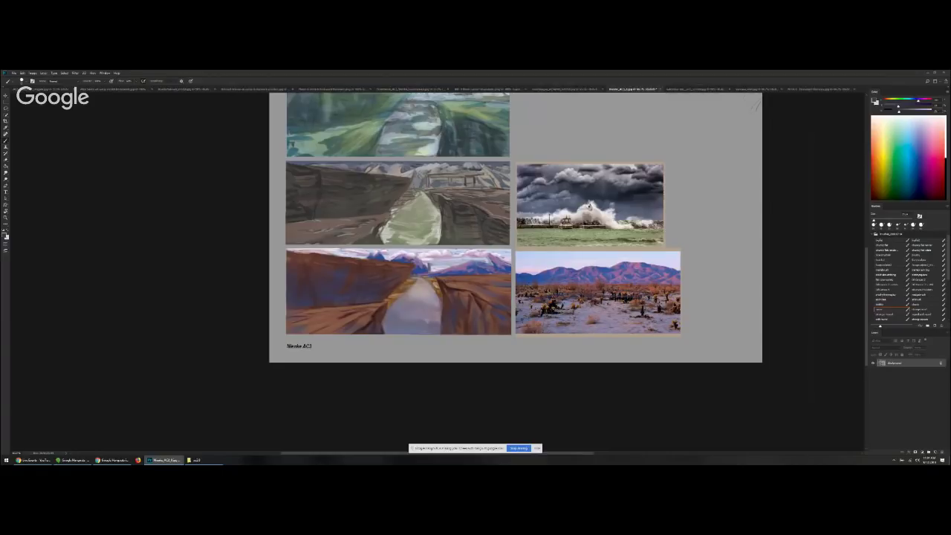
Cover the plain behind the right cliff with muted blue-gray and mute the left cliff and foreground slope
{"action": "left_click", "coordinate": [456, 284], "text": "alt"}
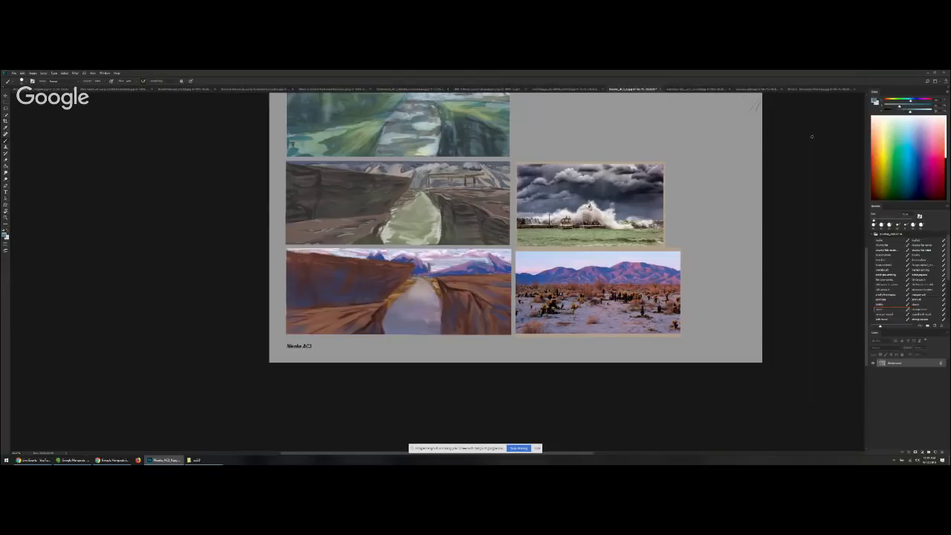
{"action": "left_click", "coordinate": [471, 281], "text": "alt"}
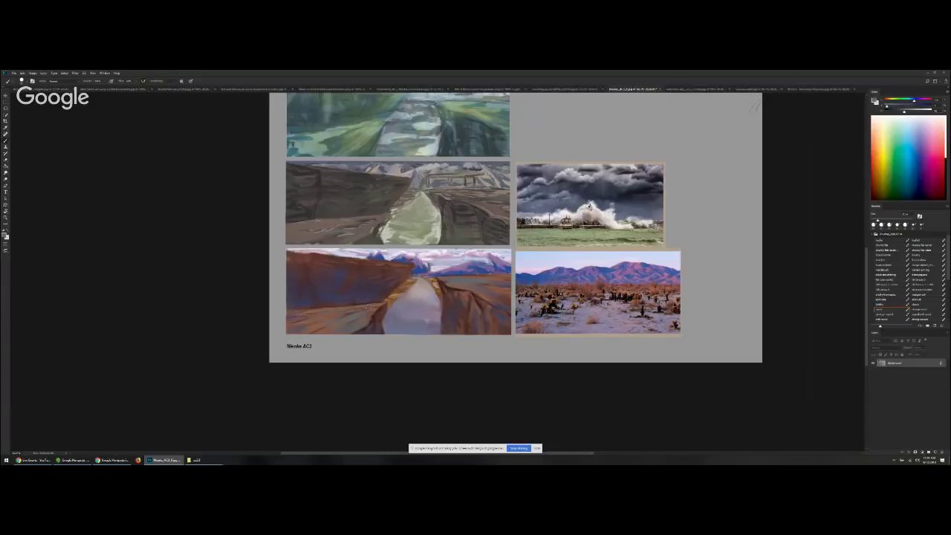
{"action": "left_click", "coordinate": [353, 318], "text": "alt"}
{"action": "left_click", "coordinate": [356, 280], "text": "alt"}
{"action": "left_click", "coordinate": [887, 100]}
{"action": "left_click", "coordinate": [904, 105]}
{"action": "left_click", "coordinate": [901, 111]}
Rework the planes of the right cliff face with strokes of its sampled brown tones
{"action": "left_click", "coordinate": [457, 293], "text": "alt"}
{"action": "key", "text": "bracketleft"}
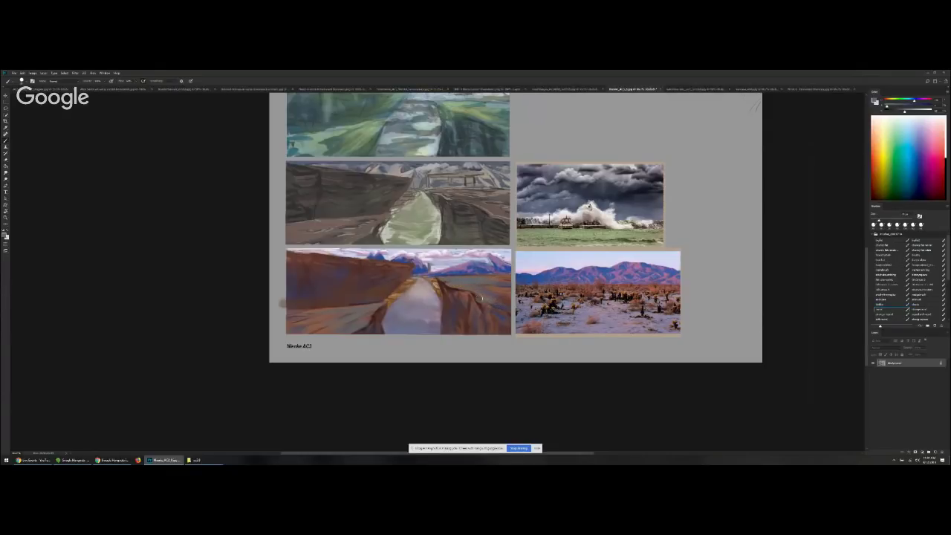
{"action": "left_click", "coordinate": [473, 297], "text": "alt"}
{"action": "left_click", "coordinate": [472, 293], "text": "alt"}
{"action": "key", "text": "bracketleft"}
{"action": "left_click_drag", "start_coordinate": [472, 294], "coordinate": [484, 316]}
Paint dark vertical cracks and shadows into the right cliff face along the river with a larger brush
{"action": "key", "text": "bracketright"}
{"action": "key", "text": "bracketright"}
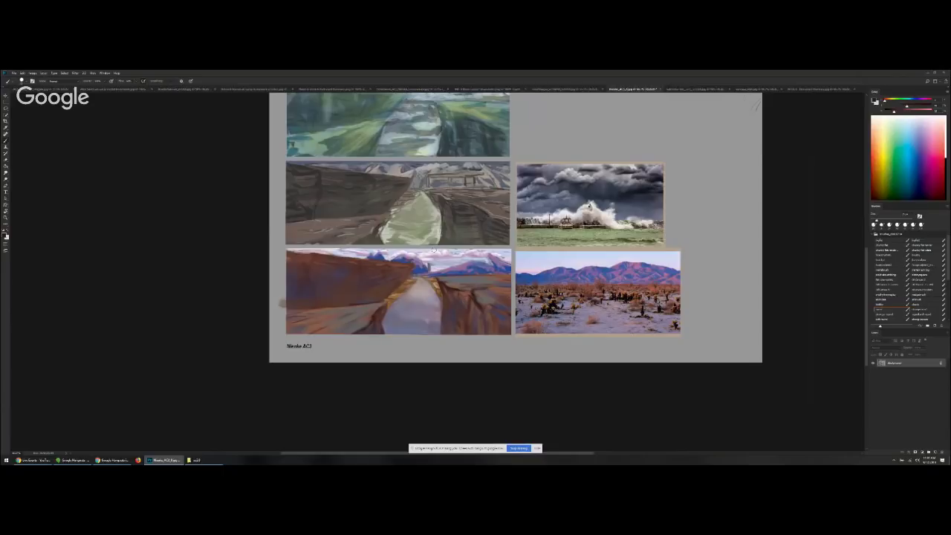
{"action": "key", "text": "bracketright"}
{"action": "left_click_drag", "start_coordinate": [440, 284], "coordinate": [447, 320]}
{"action": "key", "text": "bracketright"}
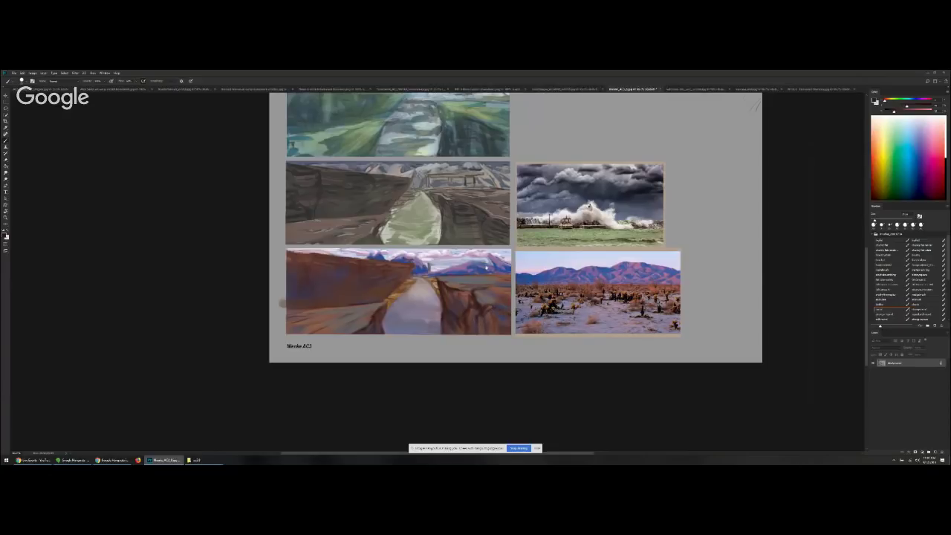
{"action": "scroll", "coordinate": [487, 266], "scroll_direction": "up", "scroll_amount": 2}
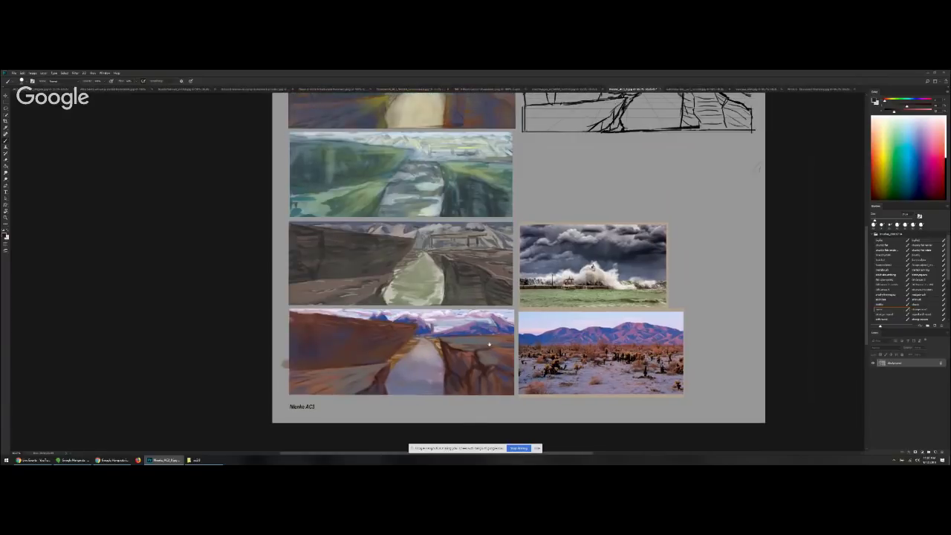
{"action": "scroll", "coordinate": [489, 344], "scroll_direction": "up", "scroll_amount": 3}
{"action": "left_click_drag", "start_coordinate": [453, 373], "coordinate": [653, 219]}
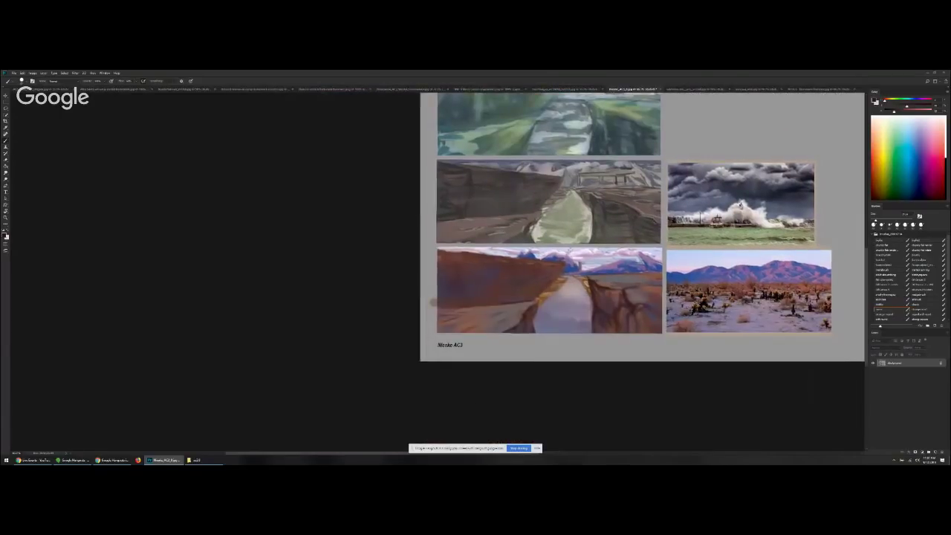
{"action": "left_click", "coordinate": [607, 284], "text": "alt"}
{"action": "mouse_move", "coordinate": [568, 281]}
{"action": "left_mouse_down"}
{"action": "mouse_move", "coordinate": [601, 275]}
{"action": "mouse_move", "coordinate": [581, 286]}
{"action": "mouse_move", "coordinate": [561, 269]}
{"action": "mouse_move", "coordinate": [549, 275]}
{"action": "mouse_move", "coordinate": [582, 281]}
{"action": "mouse_move", "coordinate": [543, 279]}
{"action": "mouse_move", "coordinate": [575, 286]}
{"action": "mouse_move", "coordinate": [583, 269]}
{"action": "mouse_move", "coordinate": [565, 279]}
{"action": "mouse_move", "coordinate": [585, 268]}
{"action": "left_mouse_up"}
{"action": "left_click", "coordinate": [569, 268], "text": "alt"}
{"action": "key", "text": "ctrl+z"}
{"action": "key", "text": "ctrl+z"}
{"action": "key", "text": "ctrl+z"}
{"action": "key", "text": "ctrl+z"}
Extend the right cliff's edge over the river with sampled dark and rust-brown tones
{"action": "left_click", "coordinate": [592, 301], "text": "alt"}
{"action": "left_click", "coordinate": [595, 301], "text": "alt"}
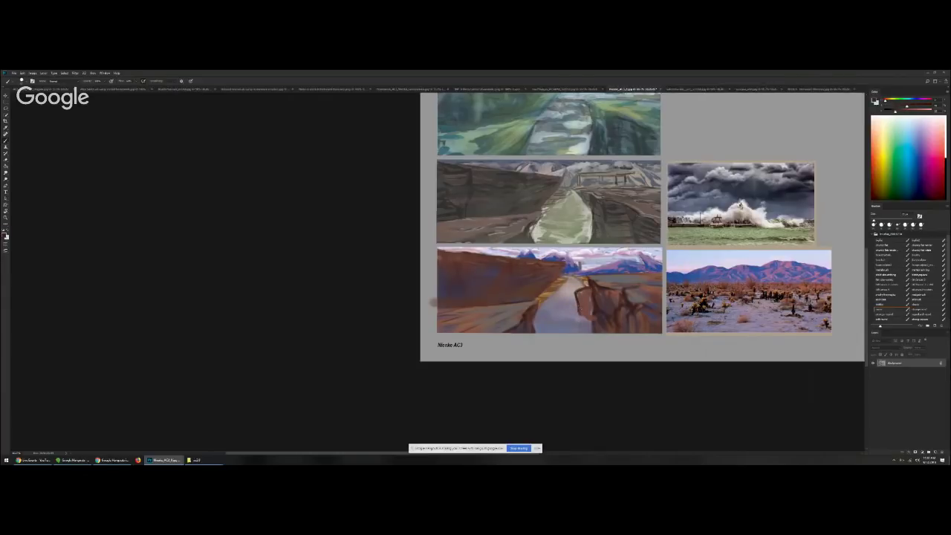
{"action": "left_click", "coordinate": [590, 322], "text": "alt"}
{"action": "left_click", "coordinate": [595, 292], "text": "alt"}
{"action": "left_click_drag", "start_coordinate": [574, 284], "coordinate": [575, 295]}
{"action": "left_click_drag", "start_coordinate": [575, 286], "coordinate": [584, 289]}
Paint the distant blue mountains and plain across the gap at the river's far end, covering the remaining structure
{"action": "left_click", "coordinate": [579, 268], "text": "alt"}
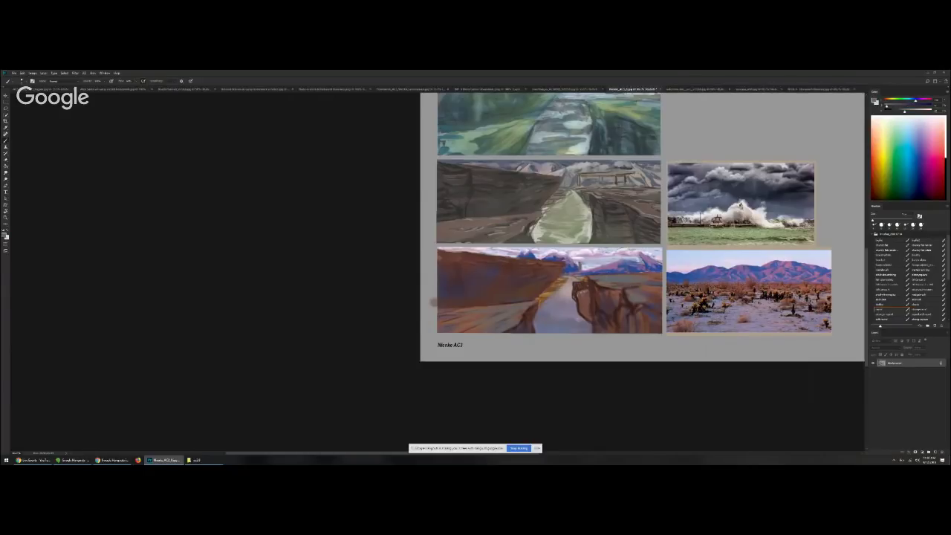
{"action": "mouse_move", "coordinate": [573, 283]}
{"action": "left_mouse_down"}
{"action": "mouse_move", "coordinate": [587, 284]}
{"action": "mouse_move", "coordinate": [576, 272]}
{"action": "mouse_move", "coordinate": [589, 263]}
{"action": "mouse_move", "coordinate": [635, 262]}
{"action": "mouse_move", "coordinate": [628, 264]}
{"action": "left_mouse_up"}
{"action": "left_click", "coordinate": [598, 274], "text": "alt"}
{"action": "key", "text": "]"}
{"action": "key", "text": "]"}
{"action": "key", "text": "]"}
{"action": "key", "text": "]"}
{"action": "key", "text": "]"}
{"action": "left_click", "coordinate": [573, 272], "text": "alt"}
{"action": "key", "text": "]"}
{"action": "left_click", "coordinate": [605, 281], "text": "alt"}
{"action": "left_click", "coordinate": [580, 277], "text": "alt"}
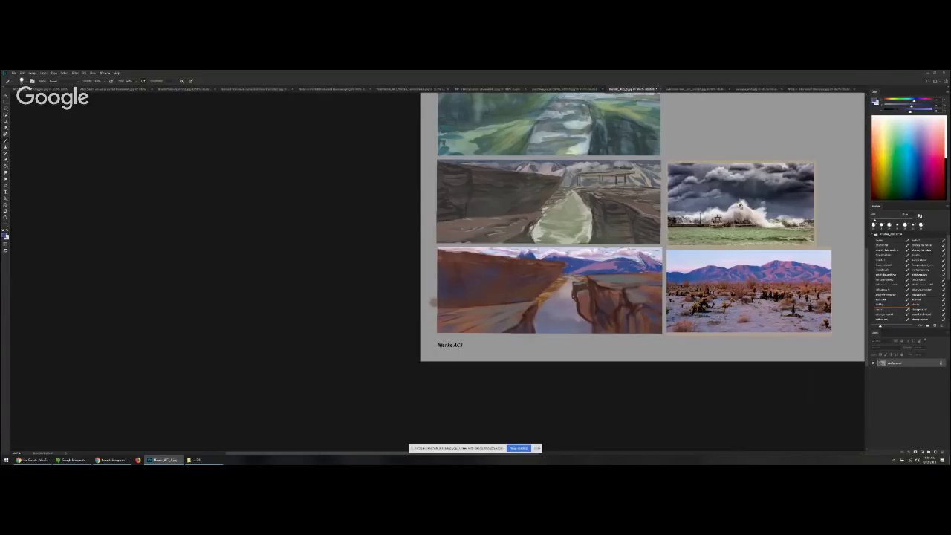
Shape a darker blue peak at the right end of the mountain range and refine the river's far end
{"action": "left_click_drag", "start_coordinate": [637, 259], "coordinate": [658, 265]}
{"action": "left_click", "coordinate": [642, 274], "text": "alt"}
{"action": "left_click", "coordinate": [657, 266], "text": "alt"}
{"action": "left_click", "coordinate": [635, 276], "text": "alt"}
{"action": "key", "text": "["}
{"action": "left_click_drag", "start_coordinate": [564, 268], "coordinate": [575, 270]}
{"action": "left_click", "coordinate": [568, 273], "text": "alt"}
Repaint the skyline above the left cliff and add a gray-purple slope along its top
{"action": "left_click", "coordinate": [538, 255], "text": "alt"}
{"action": "left_click_drag", "start_coordinate": [535, 254], "coordinate": [501, 257]}
{"action": "key", "text": "]"}
{"action": "left_click", "coordinate": [496, 283], "text": "alt"}
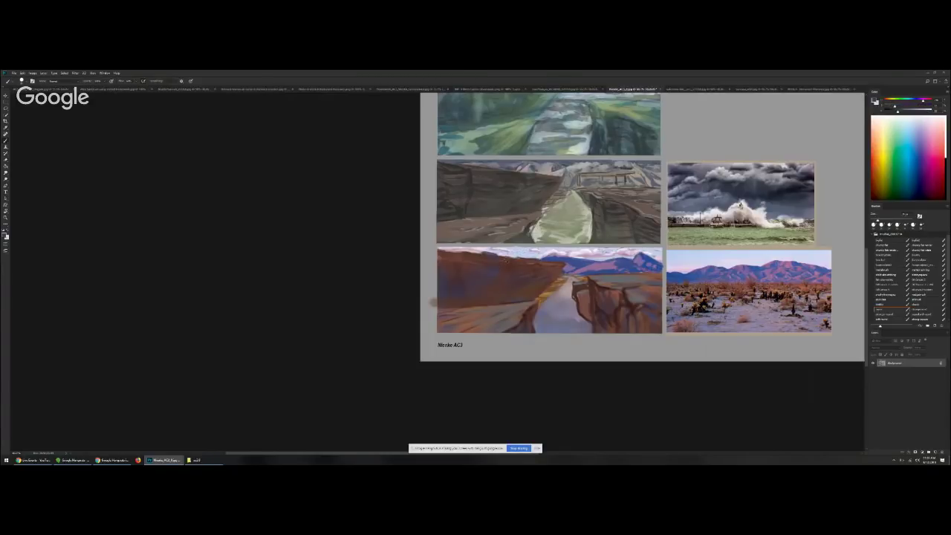
Add sampled brown strokes along the flat top of the right cliff
{"action": "left_click", "coordinate": [591, 285], "text": "alt"}
{"action": "key", "text": "["}
{"action": "left_click_drag", "start_coordinate": [596, 281], "coordinate": [624, 280]}
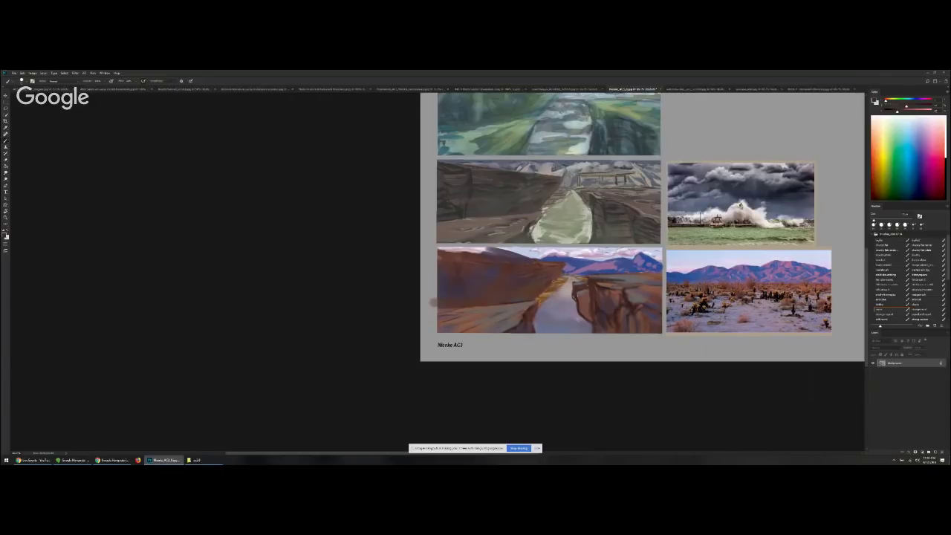
{"action": "left_click_drag", "start_coordinate": [549, 285], "coordinate": [537, 302]}
{"action": "key", "text": "ctrl+alt+z"}
{"action": "key", "text": "ctrl+alt+z"}
{"action": "mouse_move", "coordinate": [563, 269]}
{"action": "left_mouse_down"}
{"action": "mouse_move", "coordinate": [535, 304]}
{"action": "mouse_move", "coordinate": [548, 302]}
{"action": "mouse_move", "coordinate": [534, 327]}
{"action": "mouse_move", "coordinate": [533, 316]}
{"action": "mouse_move", "coordinate": [538, 330]}
{"action": "mouse_move", "coordinate": [545, 317]}
{"action": "mouse_move", "coordinate": [544, 327]}
{"action": "mouse_move", "coordinate": [527, 303]}
{"action": "mouse_move", "coordinate": [523, 311]}
{"action": "left_mouse_up"}
{"action": "key", "text": "ctrl+alt+z"}
{"action": "key", "text": "ctrl+alt+z"}
Extend the left bank over the river with sampled ground tones to narrow the channel
{"action": "left_click", "coordinate": [528, 313], "text": "alt"}
{"action": "left_click", "coordinate": [556, 323], "text": "alt"}
{"action": "left_click", "coordinate": [517, 324], "text": "alt"}
{"action": "left_click", "coordinate": [539, 328], "text": "alt"}
{"action": "left_click", "coordinate": [573, 287], "text": "alt"}
{"action": "left_click", "coordinate": [579, 289], "text": "alt"}
{"action": "mouse_move", "coordinate": [549, 289]}
{"action": "left_mouse_down"}
{"action": "mouse_move", "coordinate": [558, 288]}
{"action": "mouse_move", "coordinate": [556, 297]}
{"action": "mouse_move", "coordinate": [542, 293]}
{"action": "mouse_move", "coordinate": [553, 296]}
{"action": "left_mouse_up"}
{"action": "key", "text": "["}
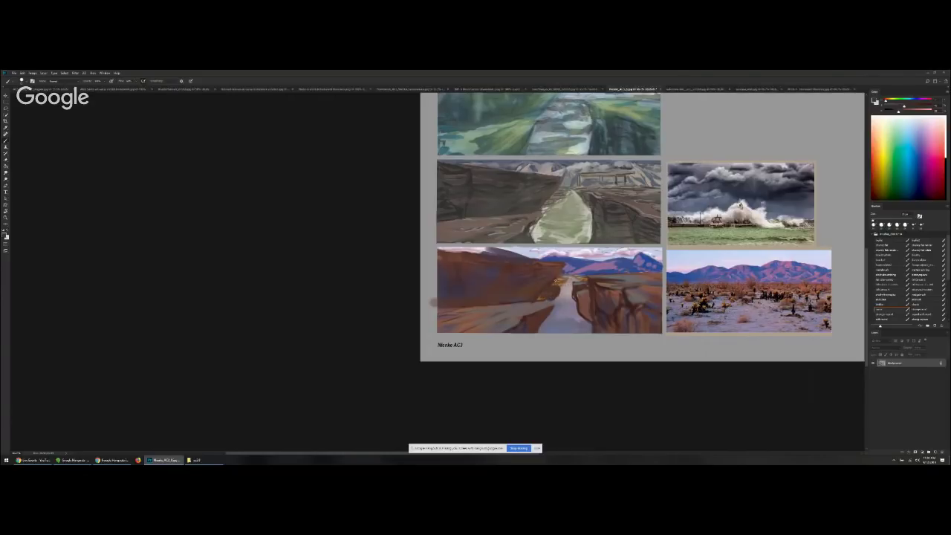
Darken the river and soften its lower part with misty gray strokes so it recedes between the cliffs
{"action": "left_click", "coordinate": [556, 287]}
{"action": "mouse_move", "coordinate": [558, 297]}
{"action": "left_mouse_down"}
{"action": "mouse_move", "coordinate": [552, 334]}
{"action": "mouse_move", "coordinate": [569, 310]}
{"action": "mouse_move", "coordinate": [587, 319]}
{"action": "mouse_move", "coordinate": [572, 309]}
{"action": "mouse_move", "coordinate": [581, 330]}
{"action": "mouse_move", "coordinate": [581, 320]}
{"action": "mouse_move", "coordinate": [566, 329]}
{"action": "mouse_move", "coordinate": [559, 280]}
{"action": "mouse_move", "coordinate": [571, 319]}
{"action": "left_mouse_up"}
{"action": "key", "text": "]"}
{"action": "key", "text": "]"}
{"action": "left_click", "coordinate": [572, 324], "text": "alt"}
{"action": "key", "text": "["}
{"action": "key", "text": "["}
{"action": "key", "text": "alt"}
{"action": "left_click", "coordinate": [578, 304], "text": "alt"}
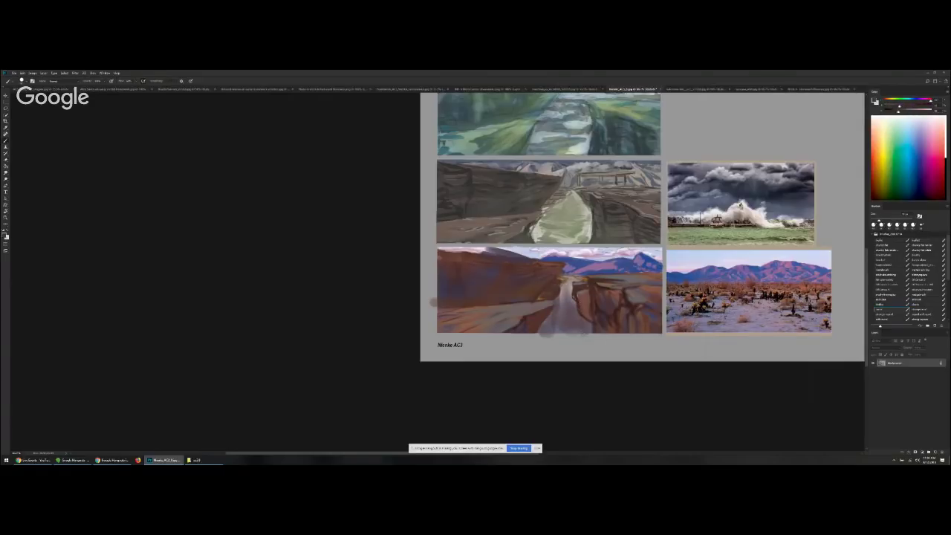
Extend the foot of the right cliff into the river with a sampled dark brown
{"action": "left_click", "coordinate": [595, 311], "text": "alt"}
{"action": "key", "text": "["}
{"action": "left_click_drag", "start_coordinate": [579, 311], "coordinate": [584, 320]}
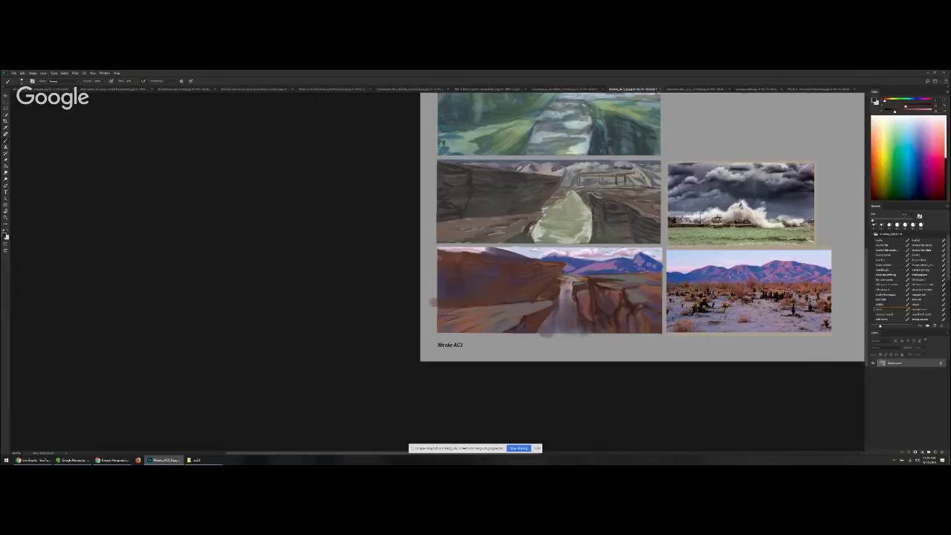
Refine the river's far end with a lighter color and touch up the left bank with sampled tones
{"action": "left_click", "coordinate": [595, 260], "text": "alt"}
{"action": "left_click", "coordinate": [587, 271], "text": "alt"}
{"action": "left_click", "coordinate": [569, 279], "text": "alt"}
{"action": "left_click", "coordinate": [925, 112]}
{"action": "left_click", "coordinate": [527, 312], "text": "alt"}
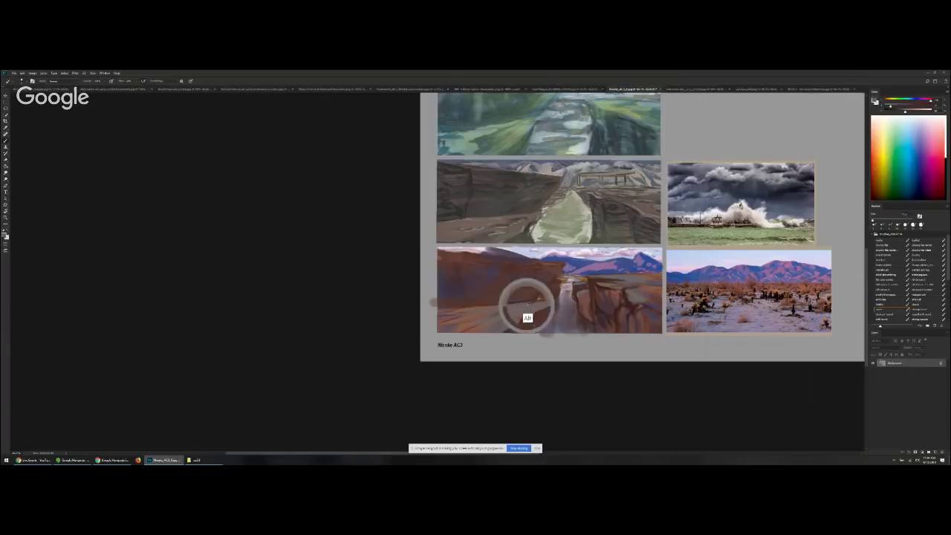
{"action": "left_click", "coordinate": [554, 304], "text": "alt"}
{"action": "scroll", "coordinate": [555, 304], "scroll_direction": "down", "scroll_amount": 1}
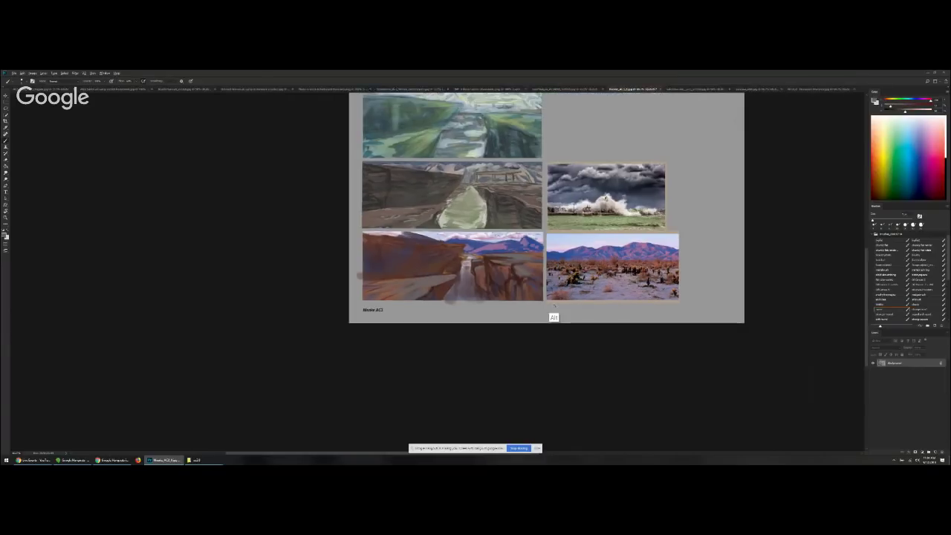
{"action": "scroll", "coordinate": [554, 304], "scroll_direction": "down", "scroll_amount": 1}
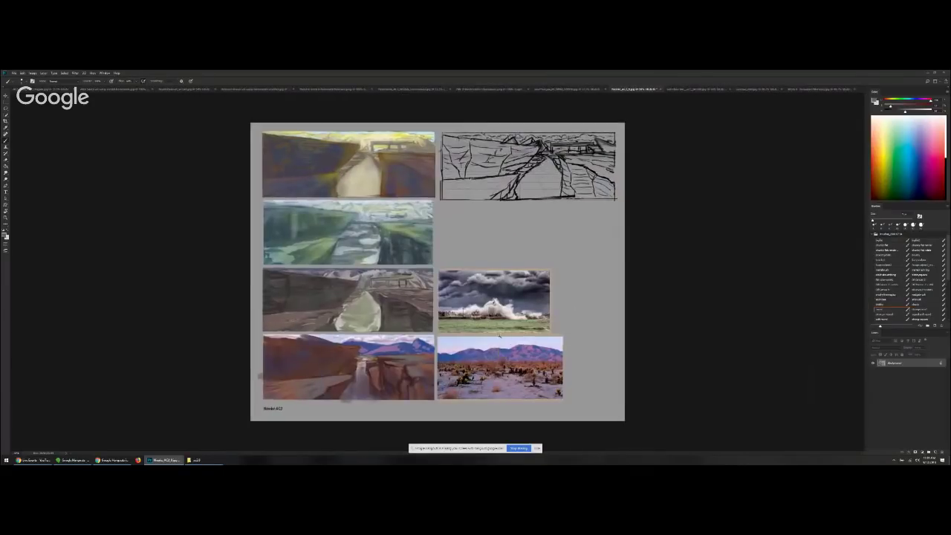
Switch to the four-panel coastal weather study and mark the bright glow in the blue night panel with a circle
{"action": "scroll", "coordinate": [454, 365], "scroll_direction": "up", "scroll_amount": 1}
{"action": "left_click_drag", "start_coordinate": [454, 364], "coordinate": [582, 267]}
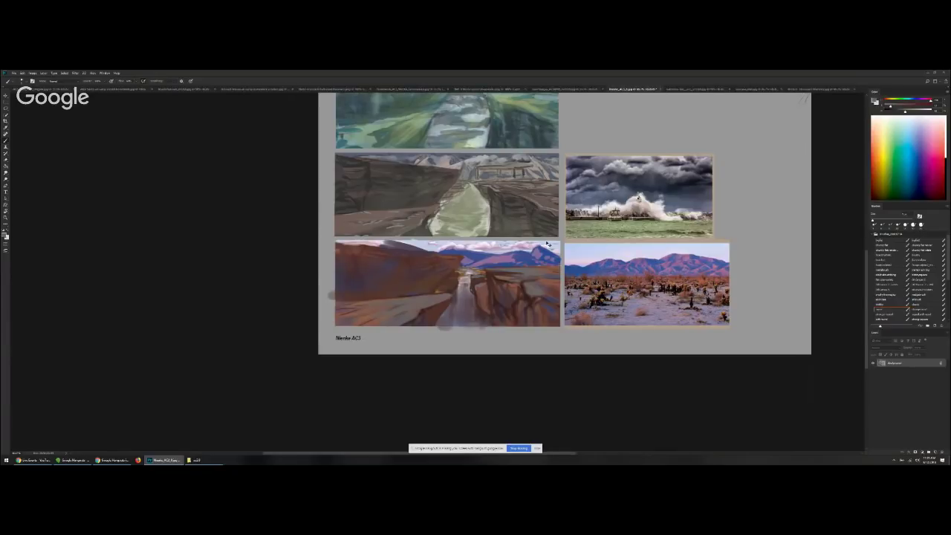
{"action": "key", "text": "ctrl+Tab"}
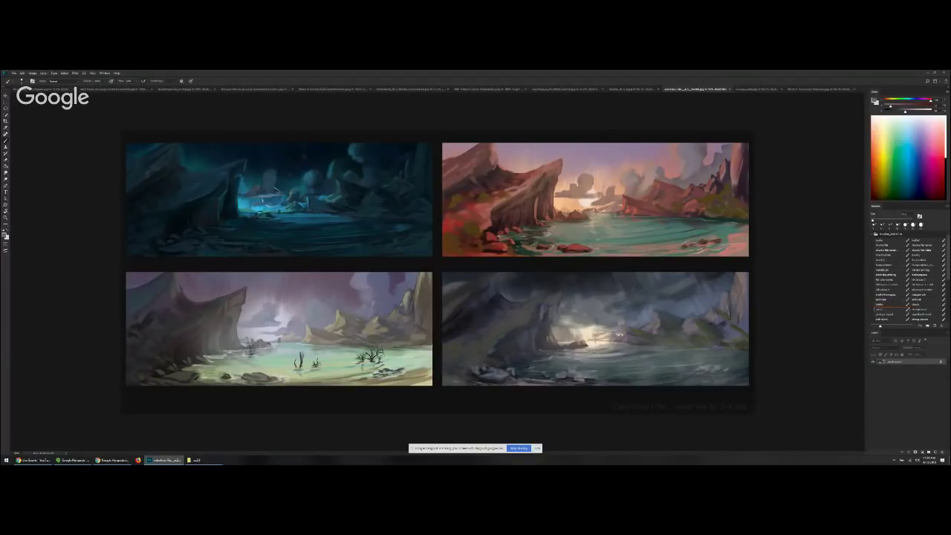
{"action": "left_click", "coordinate": [271, 200]}
{"action": "left_click", "coordinate": [611, 206], "text": "ctrl"}
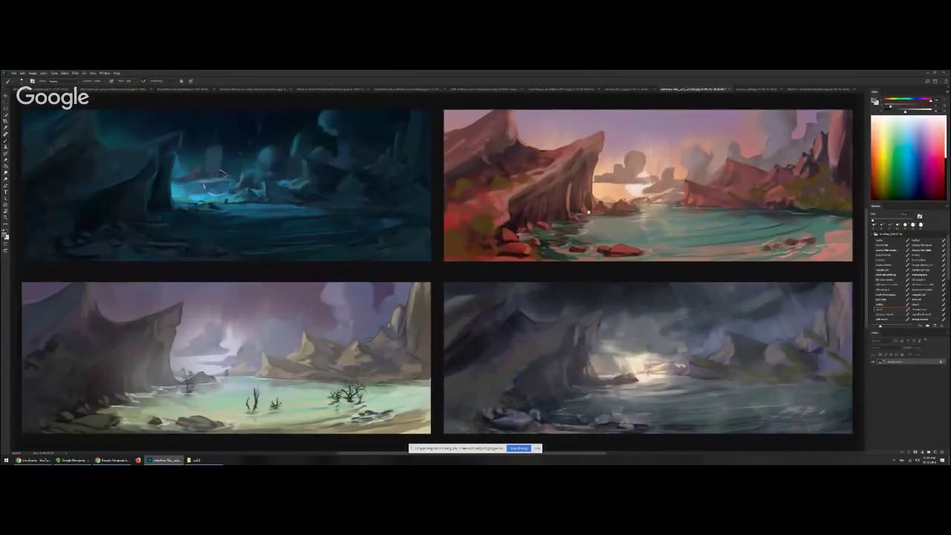
{"action": "left_click_drag", "start_coordinate": [621, 200], "coordinate": [486, 234]}
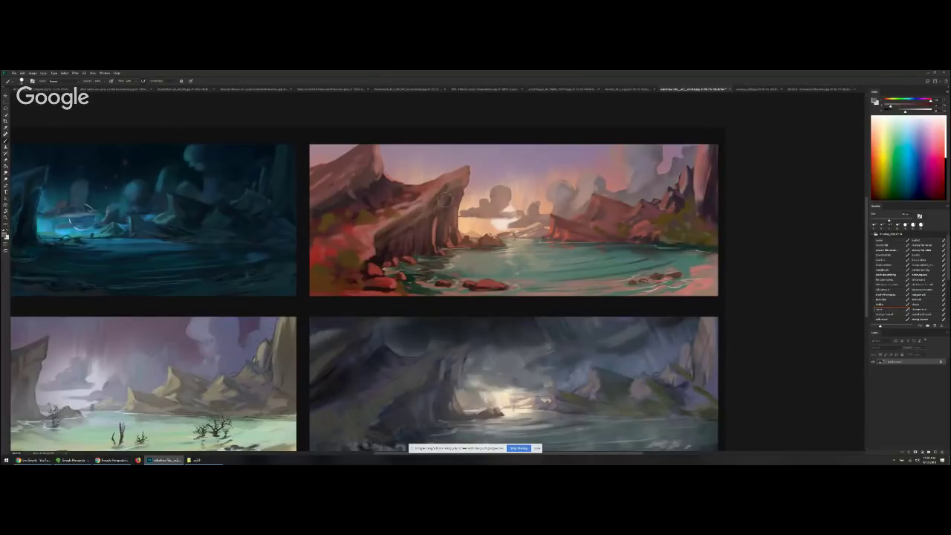
{"action": "mouse_move", "coordinate": [479, 211]}
{"action": "left_mouse_down"}
{"action": "mouse_move", "coordinate": [503, 201]}
{"action": "mouse_move", "coordinate": [488, 233]}
{"action": "mouse_move", "coordinate": [499, 183]}
{"action": "mouse_move", "coordinate": [499, 239]}
{"action": "left_mouse_up"}
{"action": "key", "text": "ctrl+z"}
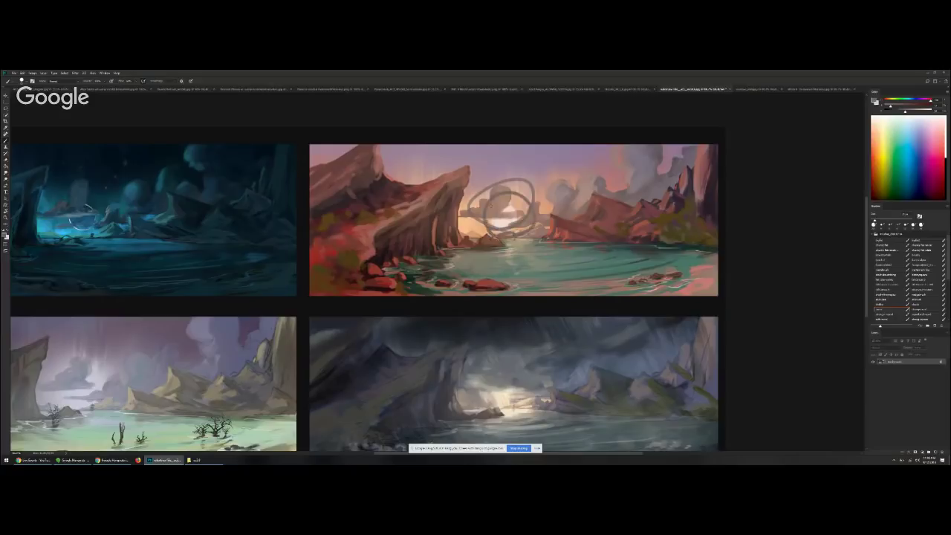
{"action": "key", "text": "ctrl+z"}
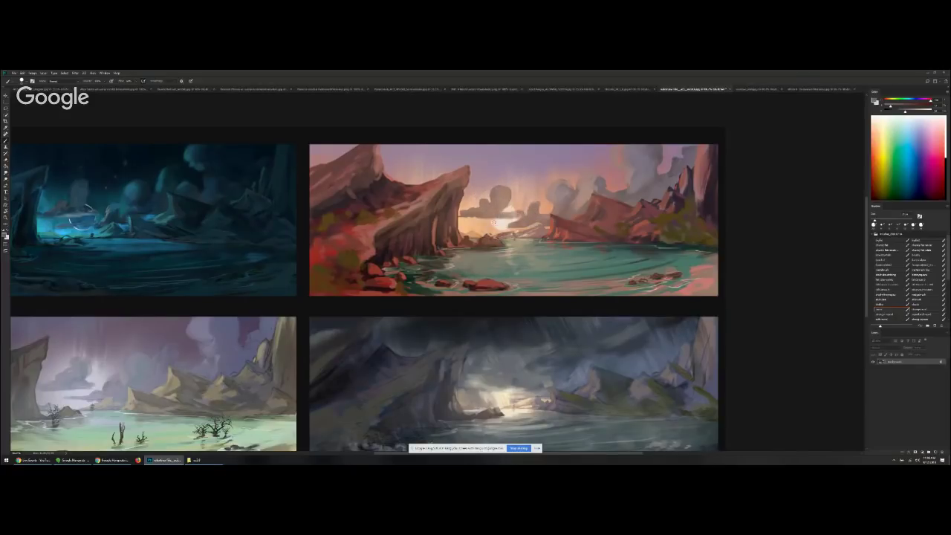
Soften the contrast on the sunset panel's left cliff face with a sampled reddish-brown tone
{"action": "left_click", "coordinate": [413, 204], "text": "alt"}
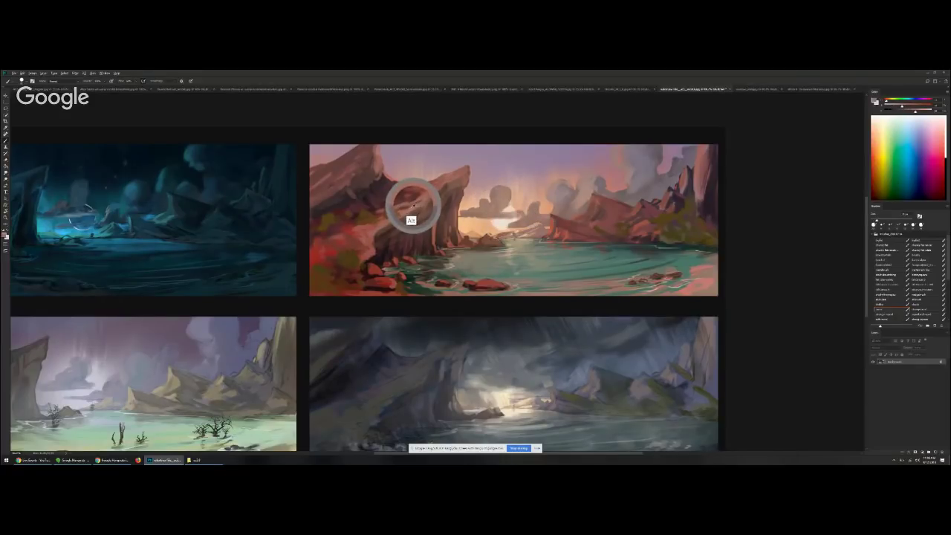
{"action": "left_click_drag", "start_coordinate": [440, 216], "coordinate": [438, 241]}
{"action": "left_click_drag", "start_coordinate": [437, 224], "coordinate": [435, 237]}
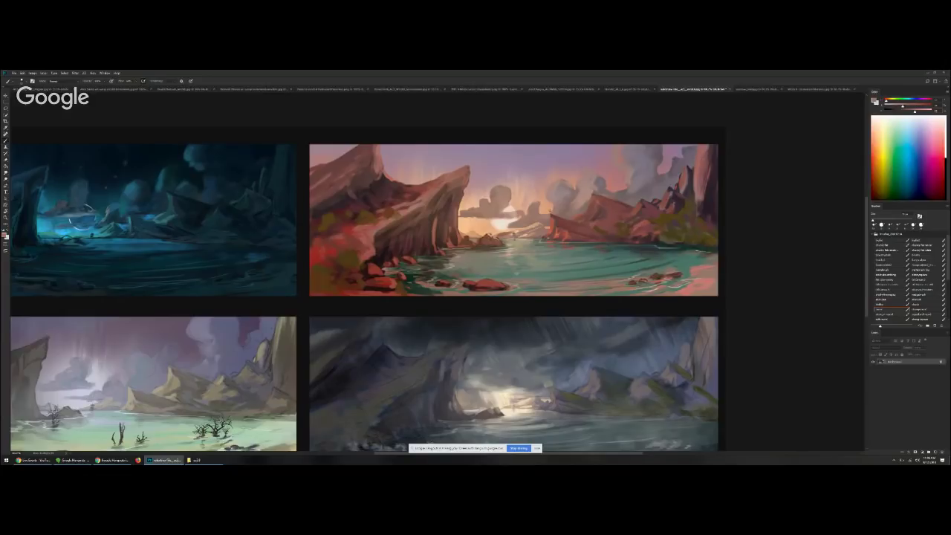
Unify the red slope and foot of the sunset panel's left cliff with sampled dark reds and a larger brush
{"action": "left_click", "coordinate": [402, 237], "text": "alt"}
{"action": "left_click", "coordinate": [412, 193], "text": "alt"}
{"action": "key", "text": "bracketright"}
{"action": "key", "text": "bracketright"}
{"action": "key", "text": "bracketright"}
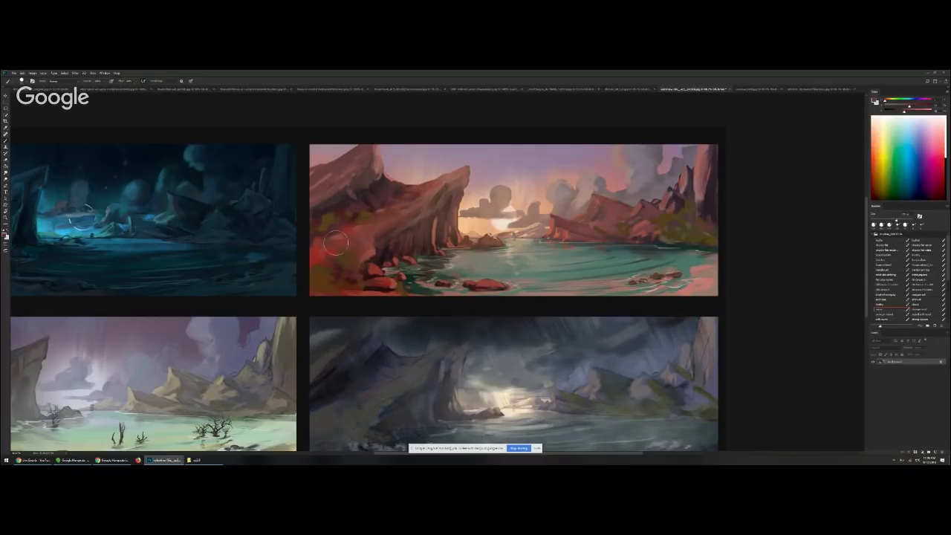
{"action": "left_click", "coordinate": [386, 261], "text": "alt"}
{"action": "left_click", "coordinate": [385, 251], "text": "alt"}
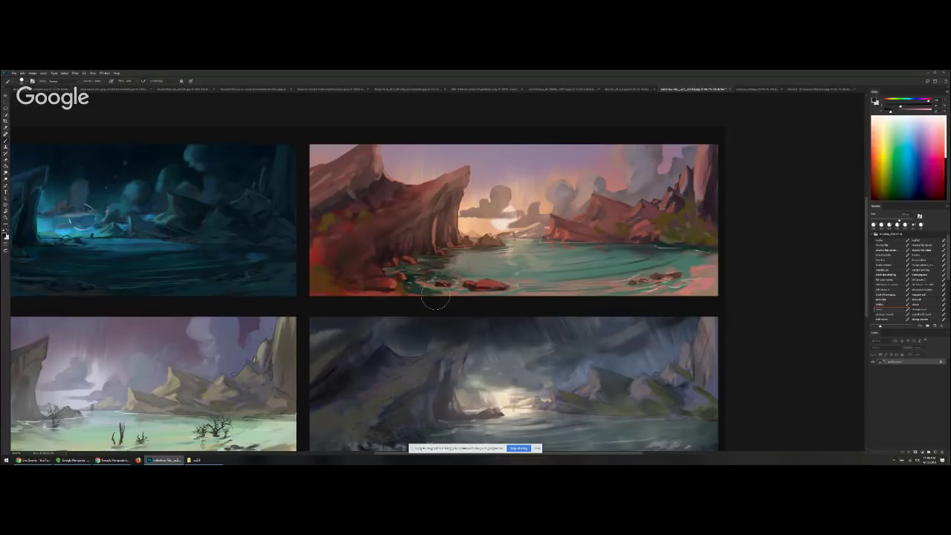
Darken the rear peak and the ridge of the sunset panel's left cliff with broad dark red strokes
{"action": "left_click_drag", "start_coordinate": [348, 168], "coordinate": [333, 190]}
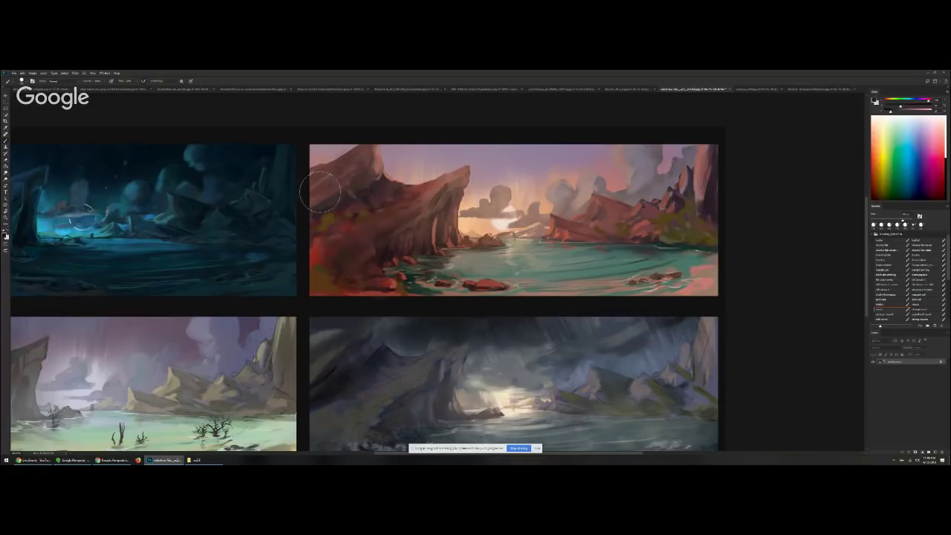
{"action": "left_click_drag", "start_coordinate": [411, 199], "coordinate": [442, 188]}
{"action": "key", "text": "["}
{"action": "key", "text": "["}
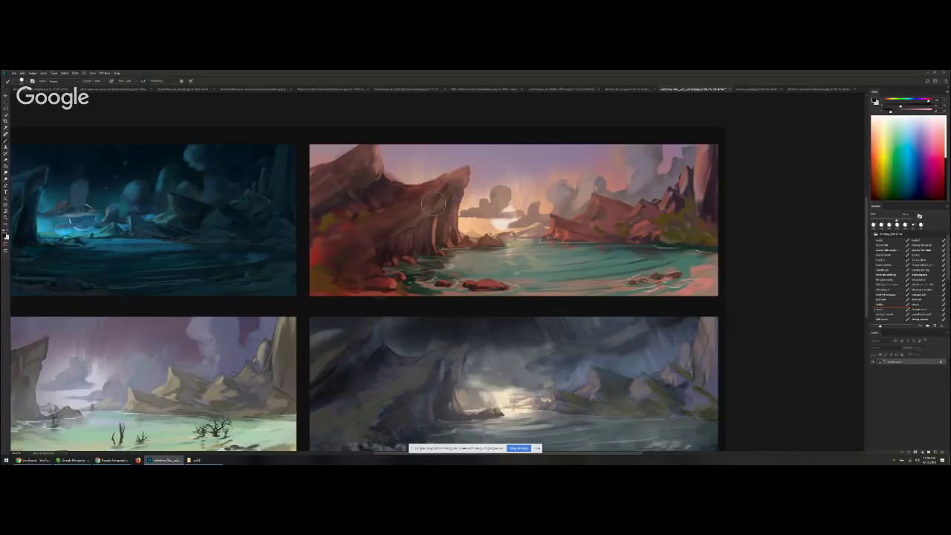
Refine the overhanging tip of the sunset panel's left cliff with sampled rock tones and a smaller brush
{"action": "left_click", "coordinate": [446, 185], "text": "alt"}
{"action": "left_click", "coordinate": [458, 190], "text": "alt"}
{"action": "left_click_drag", "start_coordinate": [445, 195], "coordinate": [461, 175]}
{"action": "key", "text": "["}
{"action": "mouse_move", "coordinate": [421, 205]}
{"action": "left_mouse_down"}
{"action": "mouse_move", "coordinate": [442, 214]}
{"action": "mouse_move", "coordinate": [465, 181]}
{"action": "left_mouse_up"}
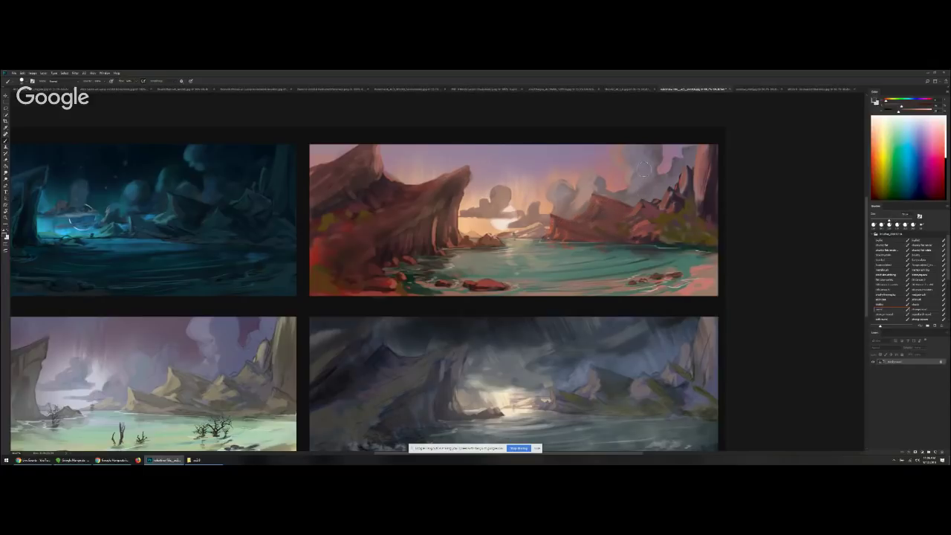
Sample the red of the sunset panel's right rocks, brighten it to salmon and touch up the rocks with a small brush
{"action": "left_click", "coordinate": [638, 225], "text": "alt"}
{"action": "left_click_drag", "start_coordinate": [918, 114], "coordinate": [928, 111]}
{"action": "key", "text": "bracketleft"}
{"action": "key", "text": "bracketleft"}
{"action": "key", "text": "bracketleft"}
{"action": "key", "text": "bracketleft"}
{"action": "key", "text": "bracketleft"}
{"action": "key", "text": "bracketleft"}
{"action": "key", "text": "bracketleft"}
{"action": "scroll", "coordinate": [585, 252], "scroll_direction": "down", "scroll_amount": 1}
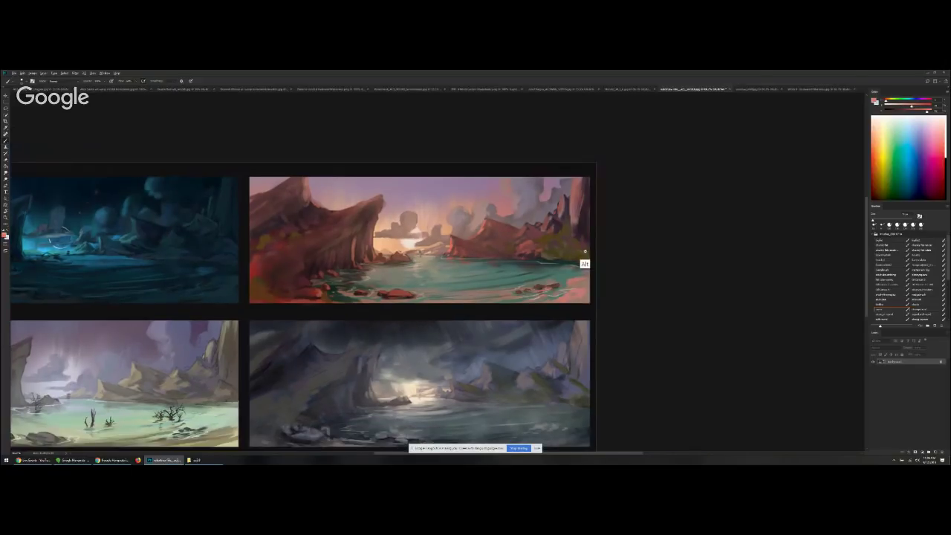
{"action": "scroll", "coordinate": [584, 253], "scroll_direction": "down", "scroll_amount": 1}
{"action": "left_click_drag", "start_coordinate": [377, 282], "coordinate": [511, 178]}
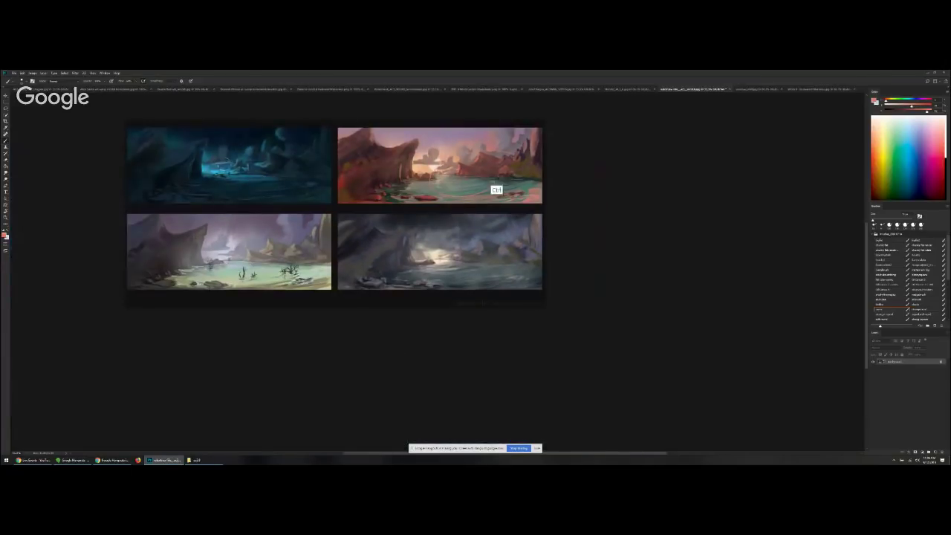
{"action": "left_click", "coordinate": [468, 260], "text": "ctrl"}
{"action": "mouse_move", "coordinate": [470, 260]}
{"action": "left_mouse_down"}
{"action": "mouse_move", "coordinate": [569, 306]}
{"action": "mouse_move", "coordinate": [408, 183]}
{"action": "mouse_move", "coordinate": [433, 201]}
{"action": "left_mouse_up"}
{"action": "mouse_move", "coordinate": [617, 268]}
{"action": "left_mouse_down"}
{"action": "mouse_move", "coordinate": [488, 278]}
{"action": "mouse_move", "coordinate": [602, 266]}
{"action": "mouse_move", "coordinate": [566, 274]}
{"action": "left_mouse_up"}
{"action": "key", "text": "ctrl+z"}
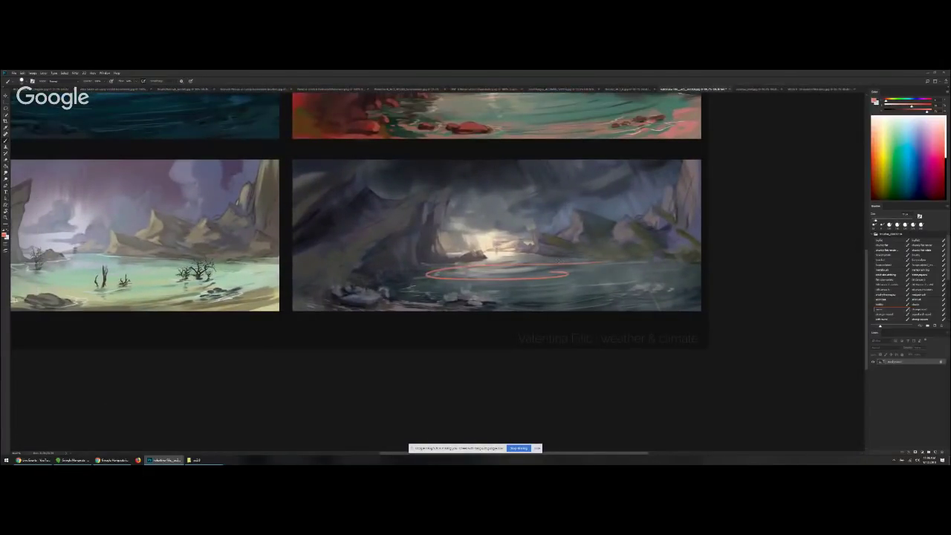
{"action": "key", "text": "ctrl+z"}
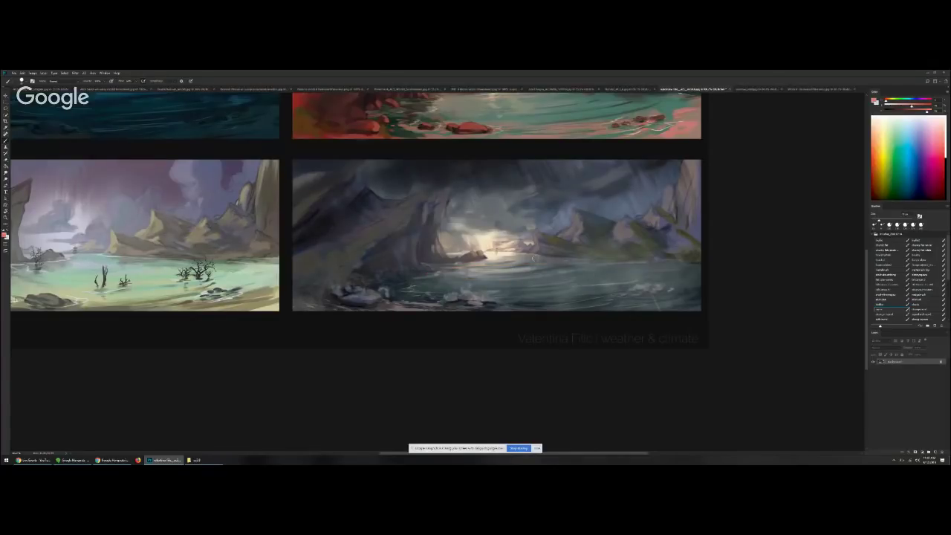
Mute the bright glow above the stormy panel's horizon with a sampled gray cloud tone
{"action": "left_click", "coordinate": [503, 232], "text": "alt"}
{"action": "left_click", "coordinate": [497, 229], "text": "alt"}
{"action": "left_click_drag", "start_coordinate": [501, 232], "coordinate": [455, 234]}
Smooth the light streaks on the stormy panel's mid-distance water with a larger brush and sampled gray-blue tones
{"action": "key", "text": "]"}
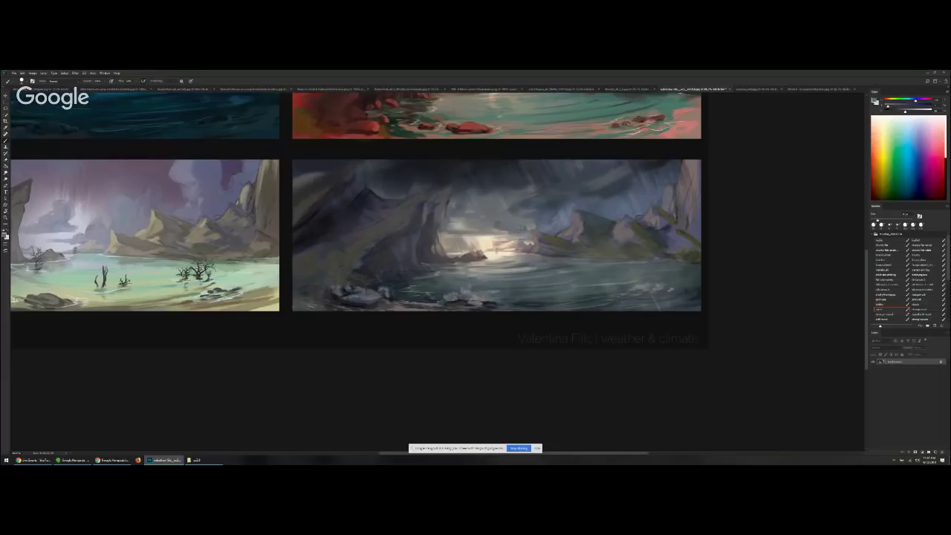
{"action": "key", "text": "]"}
{"action": "left_click", "coordinate": [628, 280], "text": "alt"}
{"action": "left_click_drag", "start_coordinate": [627, 276], "coordinate": [658, 274]}
{"action": "mouse_move", "coordinate": [532, 270]}
{"action": "left_mouse_down"}
{"action": "mouse_move", "coordinate": [471, 276]}
{"action": "mouse_move", "coordinate": [480, 265]}
{"action": "left_mouse_up"}
{"action": "left_click", "coordinate": [554, 251], "text": "alt"}
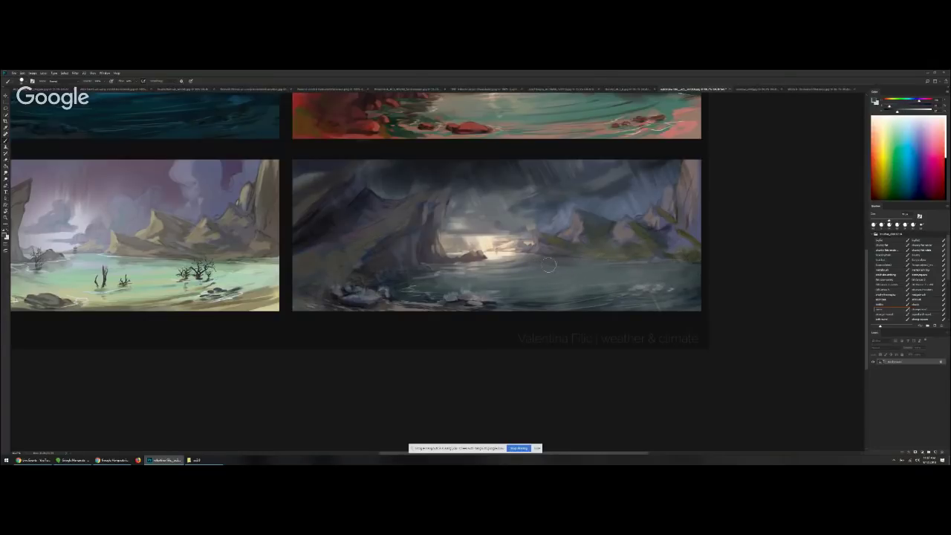
Subdue the stormy panel's right cliff, mountains and adjacent clouds with sampled gray-blue tones and a larger brush
{"action": "left_click", "coordinate": [601, 227], "text": "alt"}
{"action": "key", "text": "bracketright"}
{"action": "key", "text": "bracketright"}
{"action": "mouse_move", "coordinate": [699, 161]}
{"action": "left_mouse_down"}
{"action": "mouse_move", "coordinate": [675, 206]}
{"action": "mouse_move", "coordinate": [691, 189]}
{"action": "left_mouse_up"}
{"action": "left_click", "coordinate": [626, 213], "text": "alt"}
{"action": "left_click", "coordinate": [616, 181], "text": "alt"}
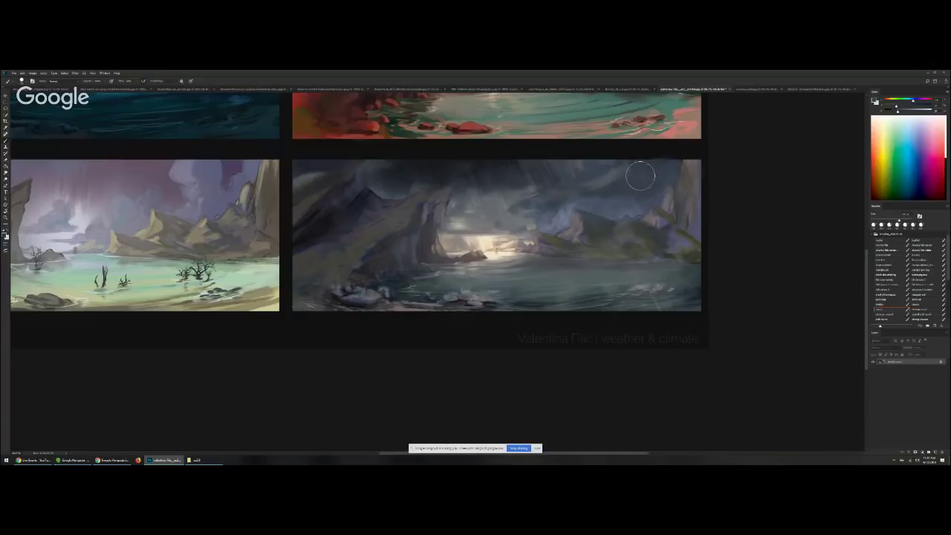
Calm the right and foreground water of the stormy panel by covering the foam streaks with sampled teal-gray tones
{"action": "left_click", "coordinate": [654, 263], "text": "alt"}
{"action": "left_click", "coordinate": [620, 301], "text": "alt"}
{"action": "left_click", "coordinate": [622, 267], "text": "alt"}
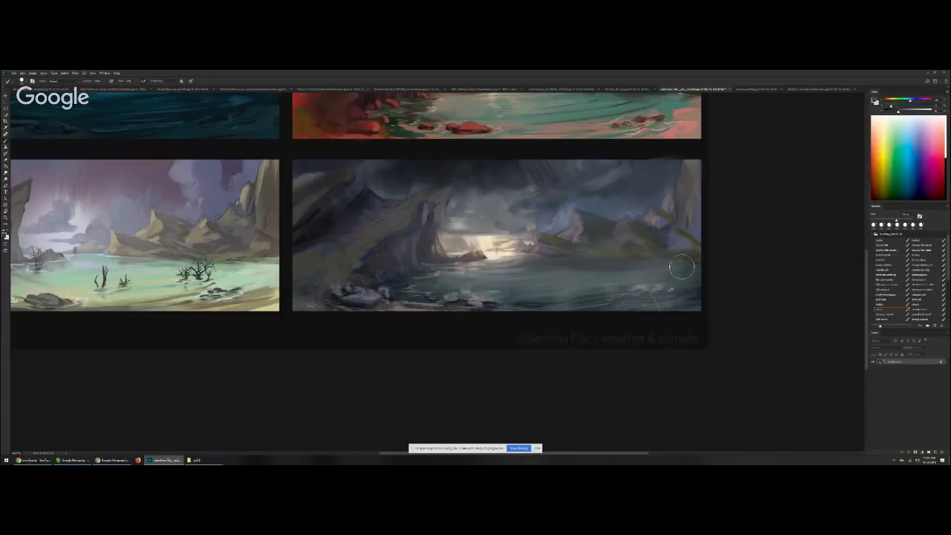
{"action": "left_click", "coordinate": [587, 300], "text": "alt"}
{"action": "left_click", "coordinate": [530, 297], "text": "alt"}
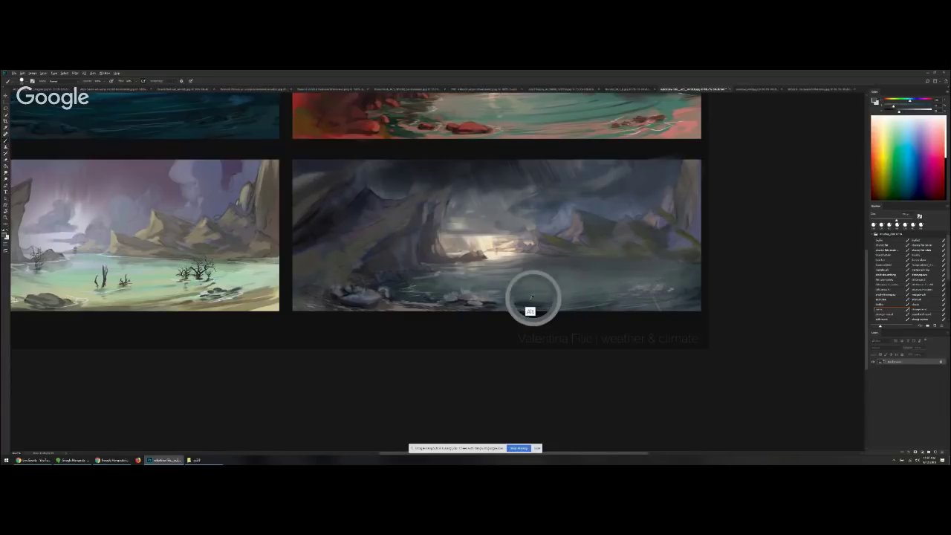
{"action": "left_click", "coordinate": [695, 291], "text": "alt"}
{"action": "mouse_move", "coordinate": [654, 284]}
{"action": "left_mouse_down"}
{"action": "mouse_move", "coordinate": [498, 294]}
{"action": "mouse_move", "coordinate": [549, 267]}
{"action": "mouse_move", "coordinate": [468, 257]}
{"action": "mouse_move", "coordinate": [503, 240]}
{"action": "mouse_move", "coordinate": [476, 242]}
{"action": "left_mouse_up"}
Rework the stormy panel's horizon glow into thinner bands of light with a small brush and sampled warm tones
{"action": "left_click", "coordinate": [476, 240], "text": "alt"}
{"action": "key", "text": "["}
{"action": "key", "text": "["}
{"action": "key", "text": "["}
{"action": "key", "text": "["}
{"action": "key", "text": "["}
{"action": "key", "text": "["}
{"action": "key", "text": "["}
{"action": "key", "text": "["}
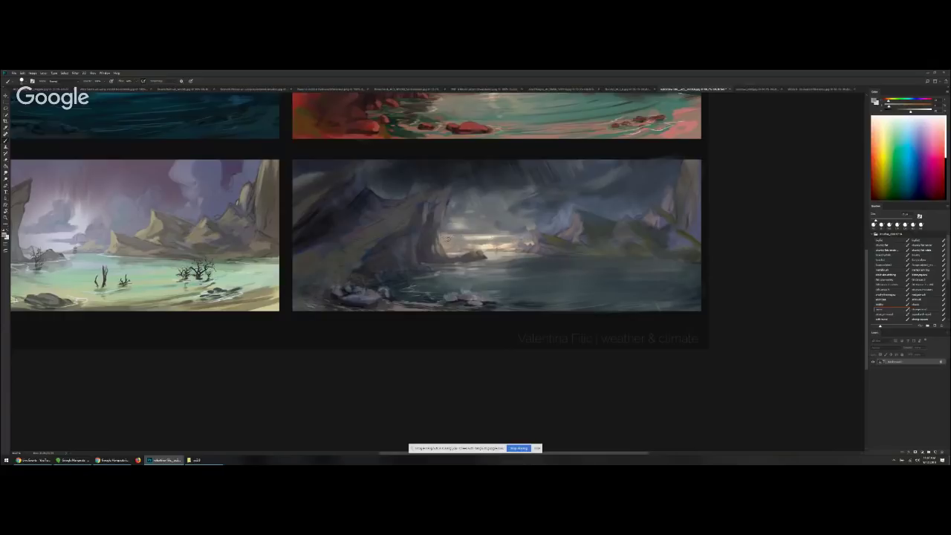
{"action": "left_click", "coordinate": [467, 248], "text": "alt"}
Reshape the stormy panel's left cliff and extend its overhanging tip with sampled purplish-gray tones
{"action": "left_click", "coordinate": [425, 245], "text": "alt"}
{"action": "left_click", "coordinate": [437, 221], "text": "alt"}
{"action": "left_click", "coordinate": [431, 238], "text": "alt"}
{"action": "left_click_drag", "start_coordinate": [444, 204], "coordinate": [440, 223]}
{"action": "left_click", "coordinate": [438, 190], "text": "alt"}
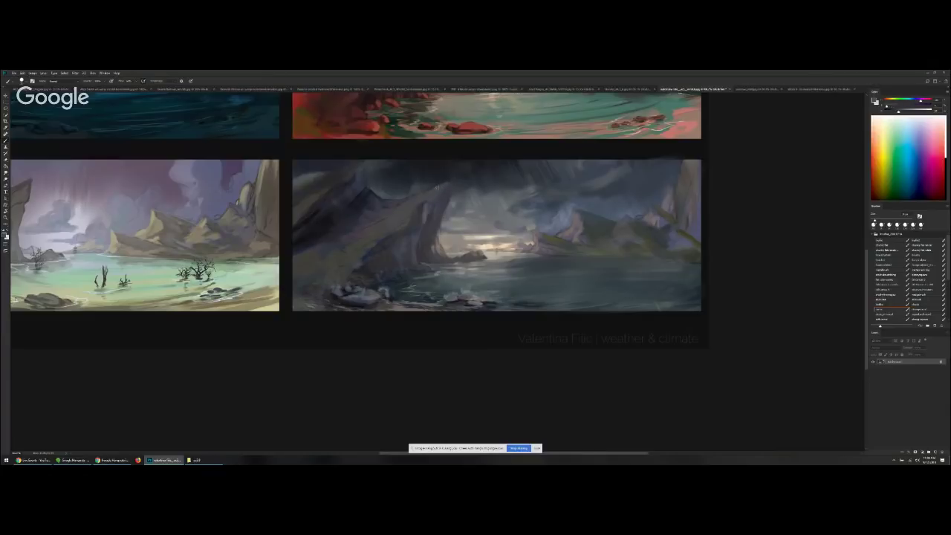
{"action": "left_click", "coordinate": [429, 184], "text": "alt"}
{"action": "left_click", "coordinate": [425, 215], "text": "alt"}
{"action": "left_click", "coordinate": [349, 203], "text": "alt"}
Paint larger, simpler dark rocks over the stormy panel's lower-left foreground with sampled shore tones
{"action": "left_click", "coordinate": [334, 301], "text": "alt"}
{"action": "mouse_move", "coordinate": [334, 301]}
{"action": "left_mouse_down"}
{"action": "mouse_move", "coordinate": [363, 297]}
{"action": "mouse_move", "coordinate": [315, 296]}
{"action": "mouse_move", "coordinate": [336, 287]}
{"action": "mouse_move", "coordinate": [381, 305]}
{"action": "mouse_move", "coordinate": [387, 292]}
{"action": "mouse_move", "coordinate": [333, 284]}
{"action": "mouse_move", "coordinate": [347, 285]}
{"action": "mouse_move", "coordinate": [411, 298]}
{"action": "mouse_move", "coordinate": [323, 291]}
{"action": "mouse_move", "coordinate": [338, 281]}
{"action": "mouse_move", "coordinate": [388, 290]}
{"action": "mouse_move", "coordinate": [361, 304]}
{"action": "mouse_move", "coordinate": [403, 293]}
{"action": "mouse_move", "coordinate": [396, 297]}
{"action": "mouse_move", "coordinate": [412, 305]}
{"action": "mouse_move", "coordinate": [389, 297]}
{"action": "left_mouse_up"}
{"action": "left_click", "coordinate": [364, 309], "text": "alt"}
{"action": "left_click", "coordinate": [410, 299], "text": "alt"}
{"action": "left_click", "coordinate": [339, 302], "text": "alt"}
{"action": "left_click", "coordinate": [404, 307], "text": "alt"}
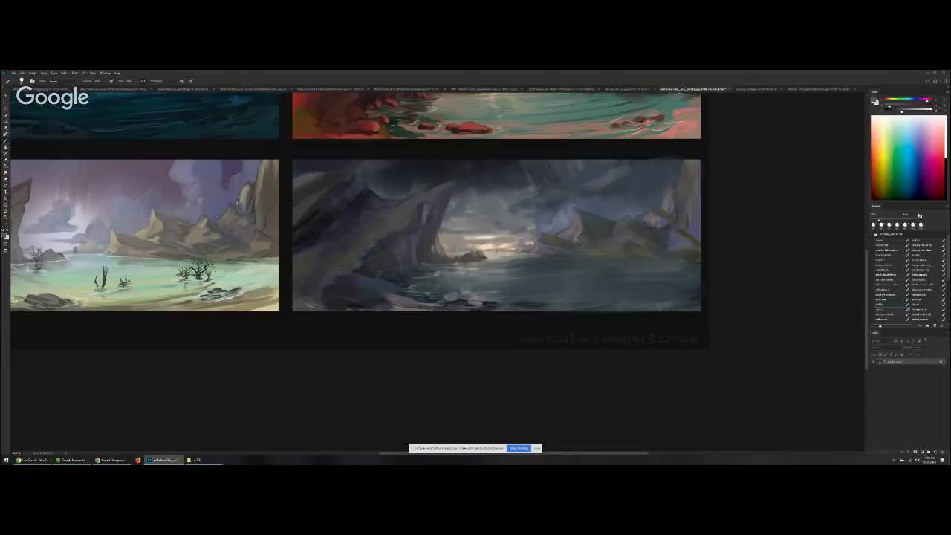
Blend the slope above the stormy panel's foreground rocks with sampled dark blue-gray tones
{"action": "left_click", "coordinate": [368, 287], "text": "alt"}
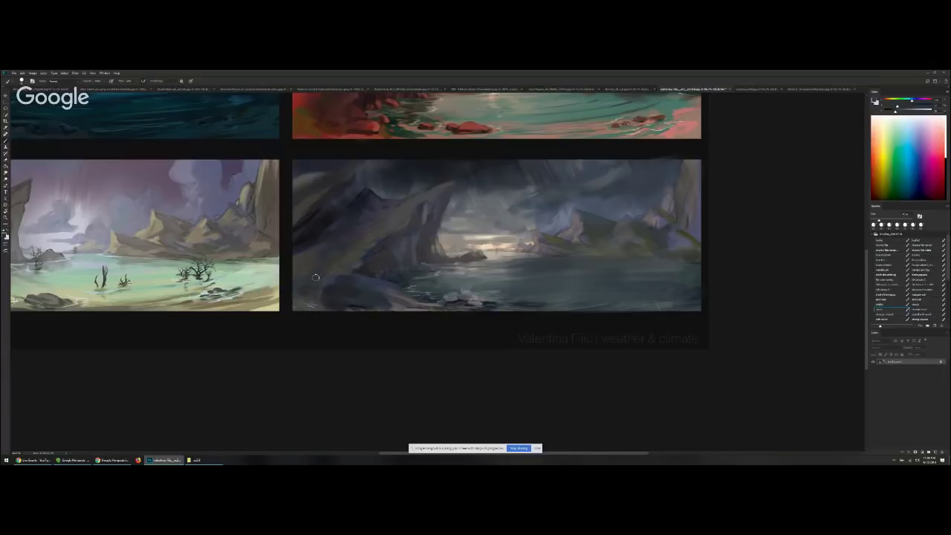
{"action": "left_click", "coordinate": [366, 285], "text": "alt"}
{"action": "left_click_drag", "start_coordinate": [328, 265], "coordinate": [345, 265]}
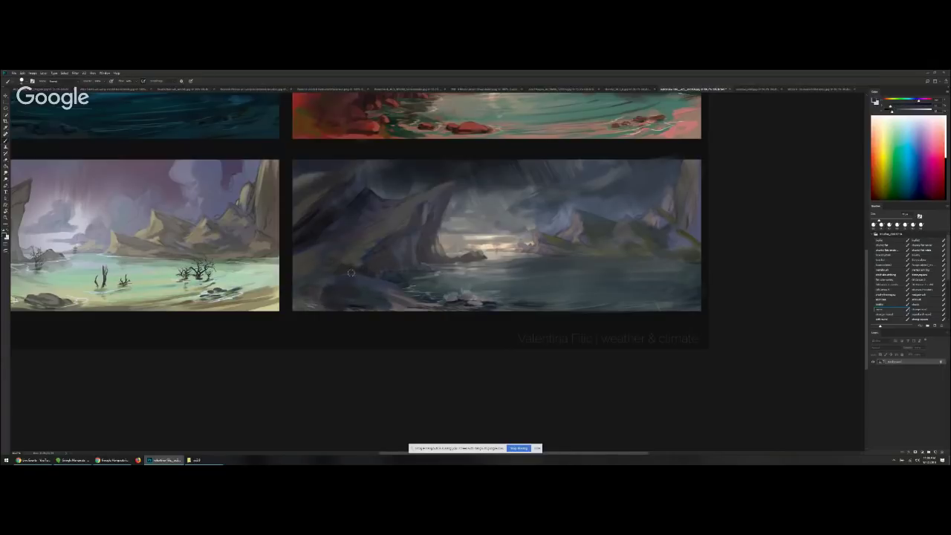
Repaint the flank and peak of the stormy panel's distant right mountain with sampled and adjusted gray-green and blue tones
{"action": "left_click", "coordinate": [446, 203], "text": "alt"}
{"action": "left_click", "coordinate": [556, 239], "text": "alt"}
{"action": "left_click", "coordinate": [907, 112]}
{"action": "key", "text": "]"}
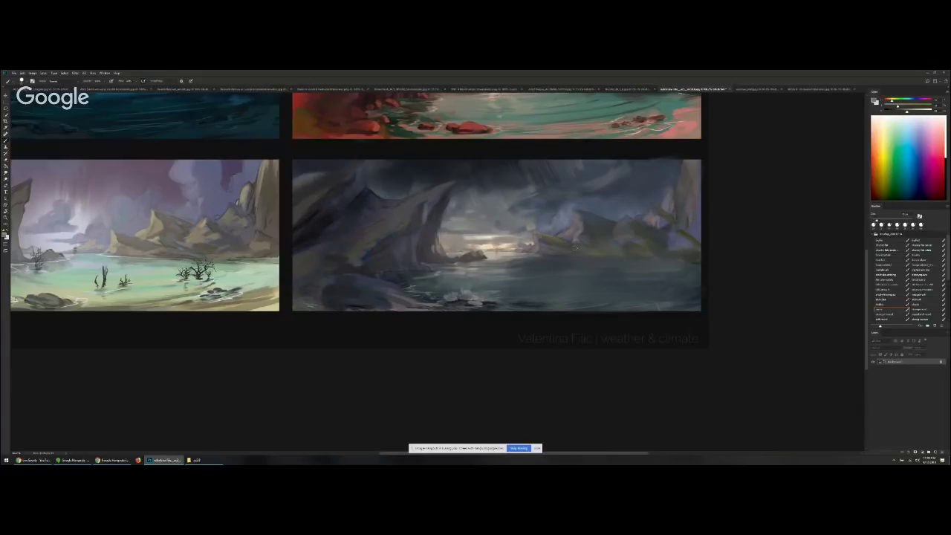
{"action": "left_click", "coordinate": [548, 251], "text": "alt"}
{"action": "left_click", "coordinate": [569, 242], "text": "alt"}
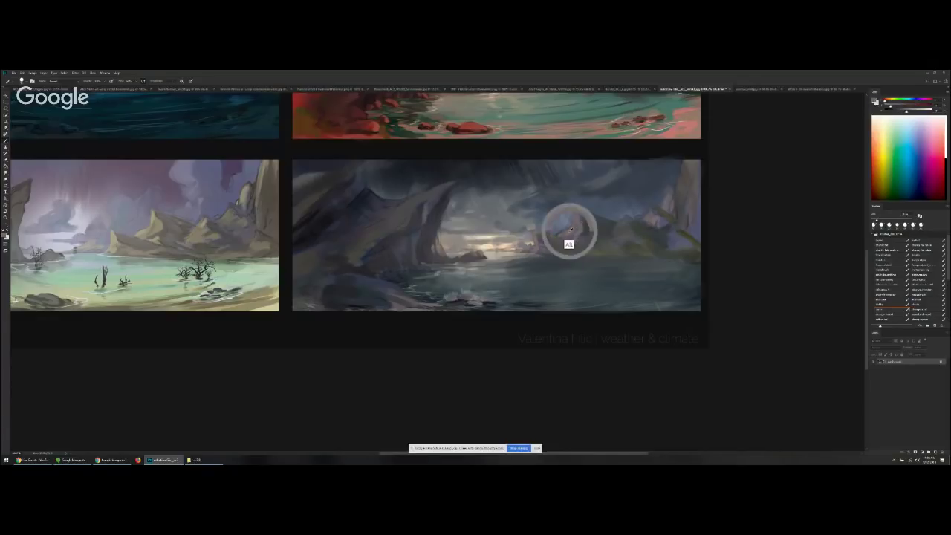
{"action": "left_click", "coordinate": [578, 231], "text": "alt"}
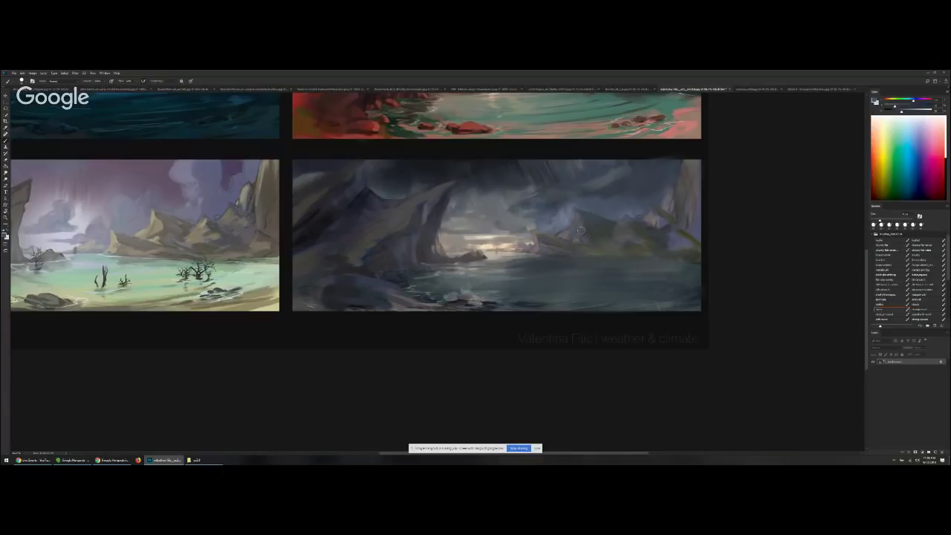
{"action": "left_click", "coordinate": [585, 220], "text": "alt"}
{"action": "left_click", "coordinate": [579, 227], "text": "alt"}
Redefine the ridge and tip of the stormy panel's left cliff against the clouds with sampled sky and rock tones
{"action": "left_click", "coordinate": [370, 163], "text": "alt"}
{"action": "left_click", "coordinate": [379, 185], "text": "alt"}
{"action": "left_click", "coordinate": [470, 218], "text": "alt"}
{"action": "left_click", "coordinate": [397, 196], "text": "alt"}
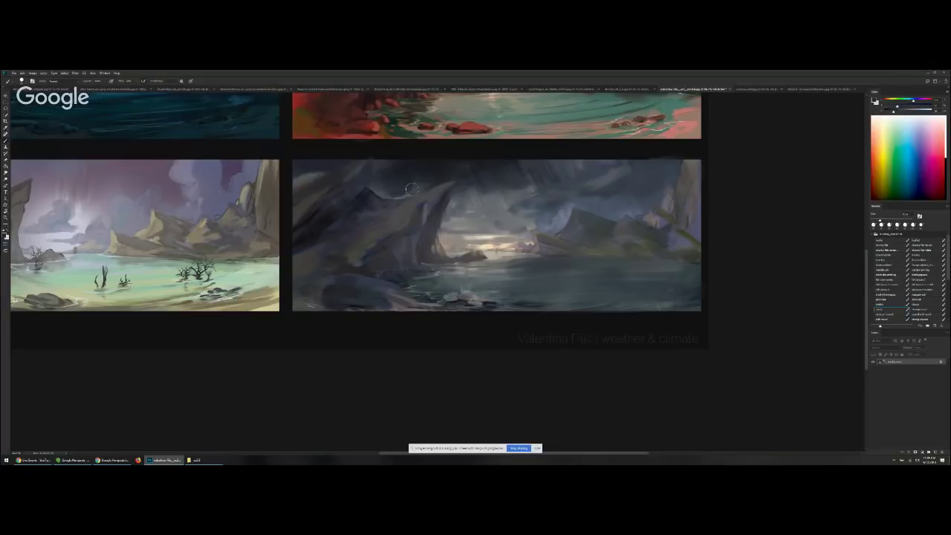
{"action": "left_click", "coordinate": [412, 203], "text": "alt"}
{"action": "left_click", "coordinate": [435, 206], "text": "alt"}
{"action": "mouse_move", "coordinate": [479, 202]}
{"action": "left_mouse_down"}
{"action": "mouse_move", "coordinate": [446, 212]}
{"action": "mouse_move", "coordinate": [445, 201]}
{"action": "left_mouse_up"}
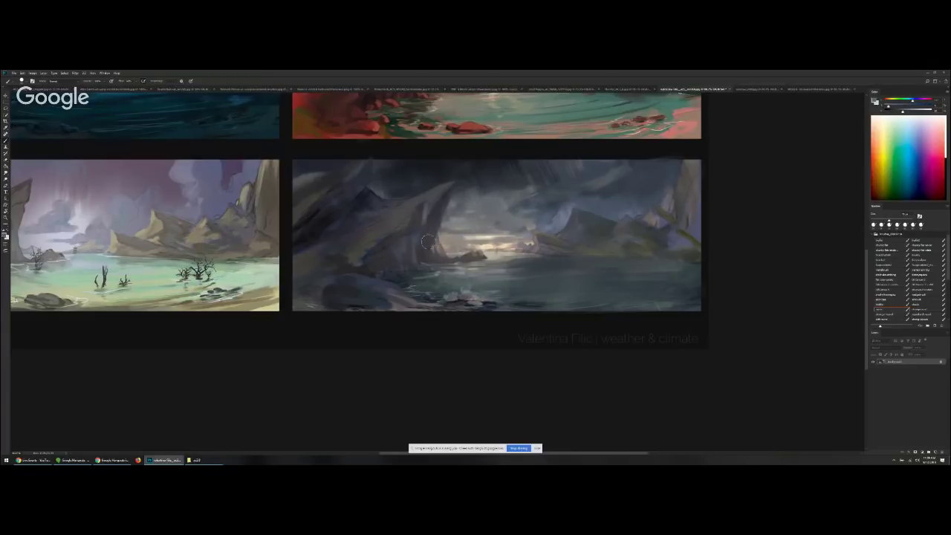
{"action": "left_click", "coordinate": [434, 219], "text": "alt"}
Touch up the foam, shoreline and left cliff of the stormy panel with sampled blue-gray tones
{"action": "key", "text": "alt"}
{"action": "scroll", "coordinate": [436, 240], "scroll_direction": "down", "scroll_amount": 3}
{"action": "scroll", "coordinate": [442, 223], "scroll_direction": "up", "scroll_amount": 3}
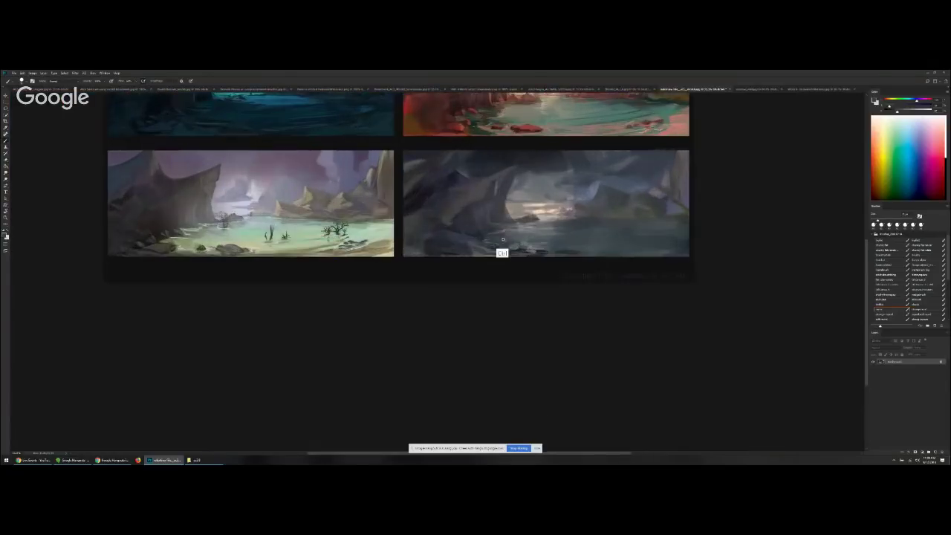
{"action": "scroll", "coordinate": [530, 272], "scroll_direction": "up", "scroll_amount": 1}
{"action": "left_click_drag", "start_coordinate": [530, 272], "coordinate": [454, 198]}
{"action": "left_click", "coordinate": [393, 257], "text": "alt"}
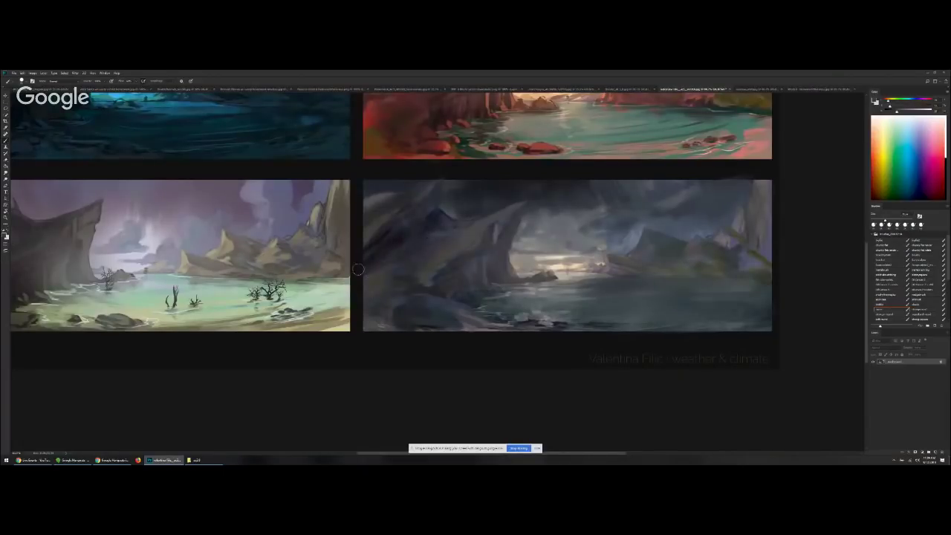
{"action": "left_click", "coordinate": [529, 322], "text": "alt"}
{"action": "left_click", "coordinate": [556, 325], "text": "alt"}
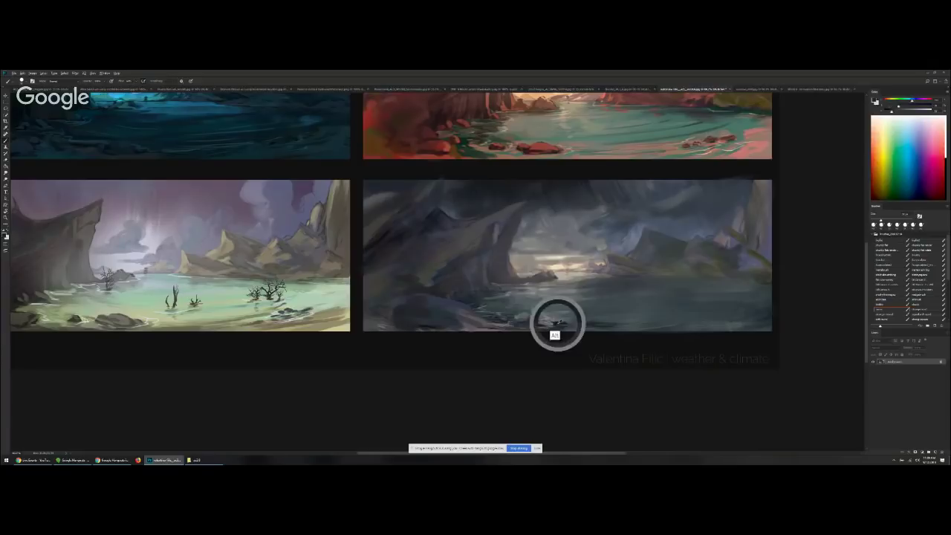
{"action": "left_click", "coordinate": [493, 235], "text": "alt"}
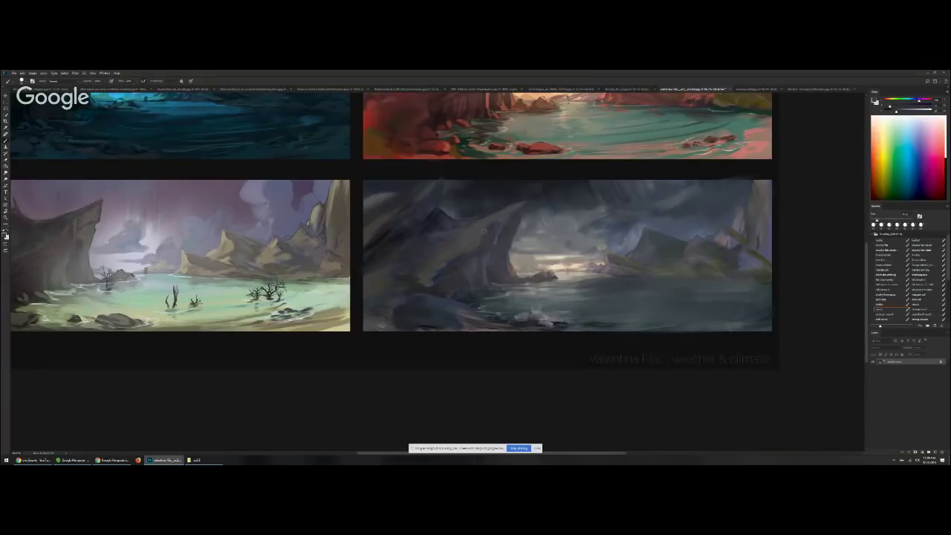
{"action": "left_click", "coordinate": [434, 234], "text": "alt"}
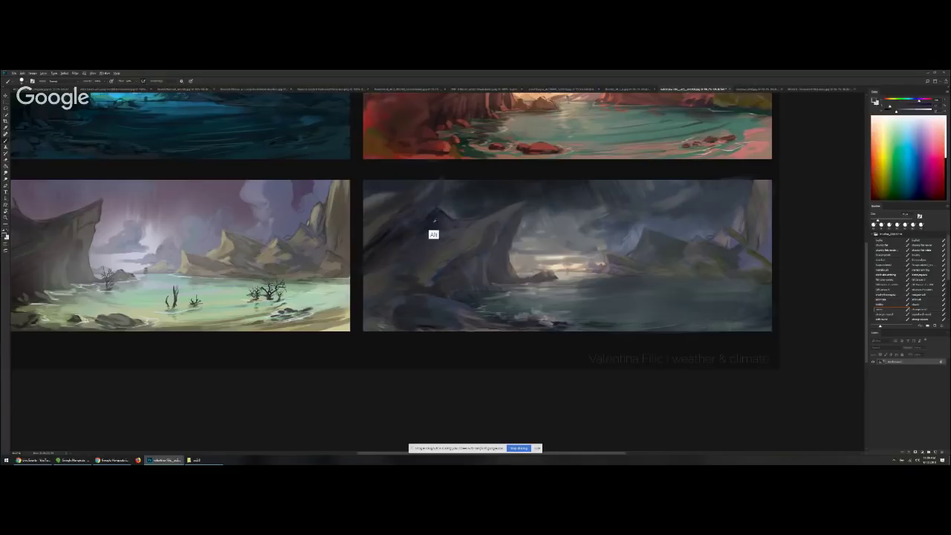
Darken the stormy panel's lower-left shoreline and cover the foam at its edge with sampled dark rock tones
{"action": "left_click", "coordinate": [425, 331], "text": "alt"}
{"action": "mouse_move", "coordinate": [368, 316]}
{"action": "left_mouse_down"}
{"action": "mouse_move", "coordinate": [372, 327]}
{"action": "mouse_move", "coordinate": [528, 331]}
{"action": "left_mouse_up"}
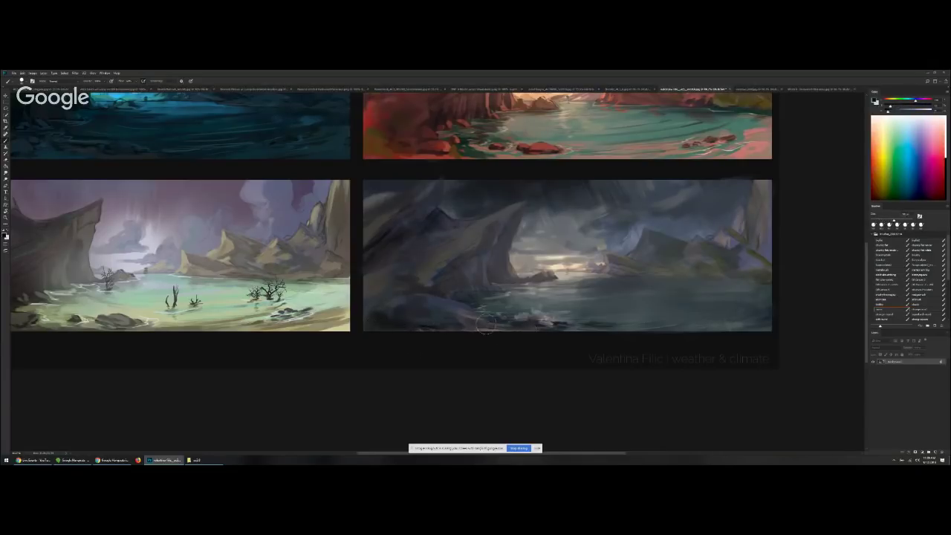
{"action": "left_click", "coordinate": [497, 321], "text": "alt"}
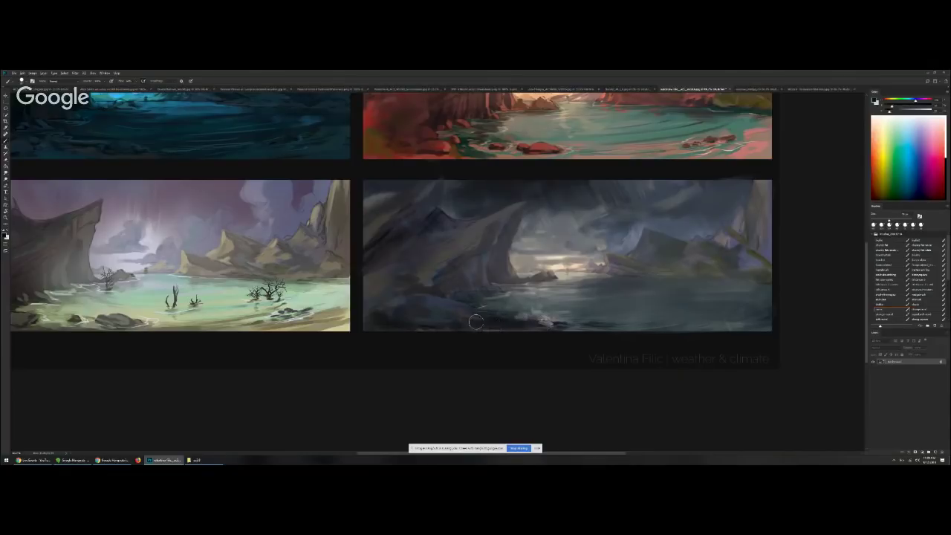
{"action": "left_click", "coordinate": [524, 322], "text": "alt"}
{"action": "key", "text": "bracketleft"}
{"action": "key", "text": "bracketleft"}
{"action": "left_click_drag", "start_coordinate": [536, 322], "coordinate": [487, 324]}
{"action": "left_click", "coordinate": [498, 319], "text": "alt"}
{"action": "left_click", "coordinate": [496, 322], "text": "alt"}
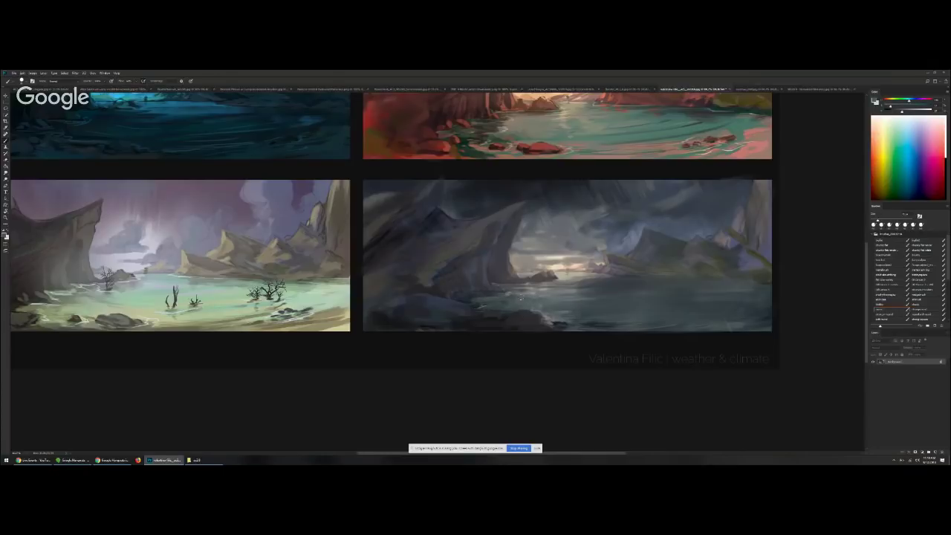
Smooth the stormy panel's water beyond the shore and touch up the small islet's base with sampled gray-blue tones
{"action": "left_click", "coordinate": [483, 295], "text": "alt"}
{"action": "left_click", "coordinate": [479, 301], "text": "alt"}
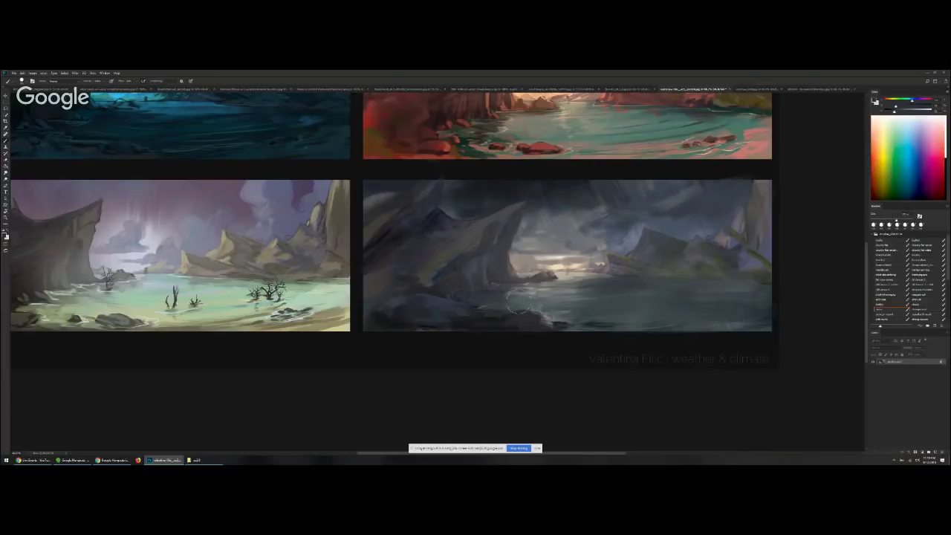
{"action": "left_click", "coordinate": [547, 278], "text": "alt"}
{"action": "key", "text": "bracketleft"}
{"action": "key", "text": "bracketleft"}
{"action": "mouse_move", "coordinate": [551, 290]}
{"action": "left_mouse_down"}
{"action": "mouse_move", "coordinate": [565, 287]}
{"action": "mouse_move", "coordinate": [533, 286]}
{"action": "mouse_move", "coordinate": [561, 284]}
{"action": "mouse_move", "coordinate": [557, 276]}
{"action": "left_mouse_up"}
{"action": "key", "text": "bracketleft"}
{"action": "left_click", "coordinate": [546, 295], "text": "alt"}
{"action": "key", "text": "bracketright"}
Refine the bright horizon gap beside the stormy panel's distant right mountain with a sampled light tone and a smaller brush
{"action": "left_click", "coordinate": [611, 269], "text": "ctrl"}
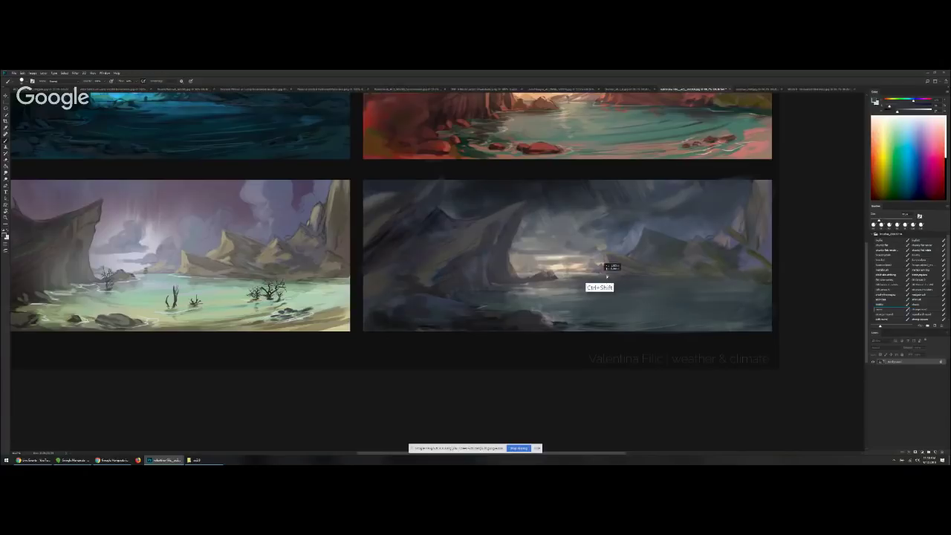
{"action": "key", "text": "Return"}
{"action": "key", "text": "alt"}
{"action": "left_click", "coordinate": [594, 272], "text": "alt"}
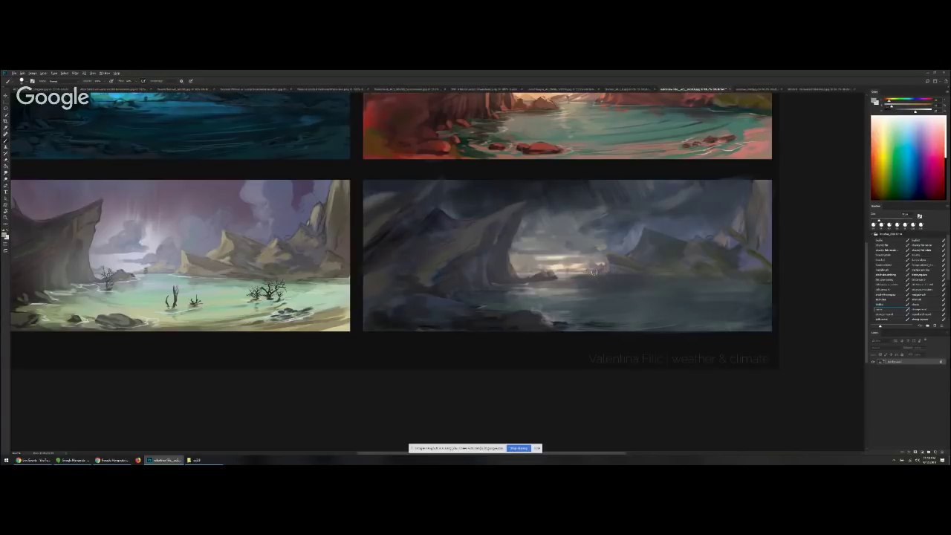
{"action": "key", "text": "bracketleft"}
{"action": "key", "text": "bracketleft"}
{"action": "key", "text": "bracketleft"}
{"action": "key", "text": "alt"}
{"action": "key", "text": "alt"}
Block in large dark rock silhouettes across the stormy panel's lower-right foreground with sampled shore tones
{"action": "left_click", "coordinate": [525, 329], "text": "alt"}
{"action": "key", "text": "bracketright"}
{"action": "key", "text": "bracketright"}
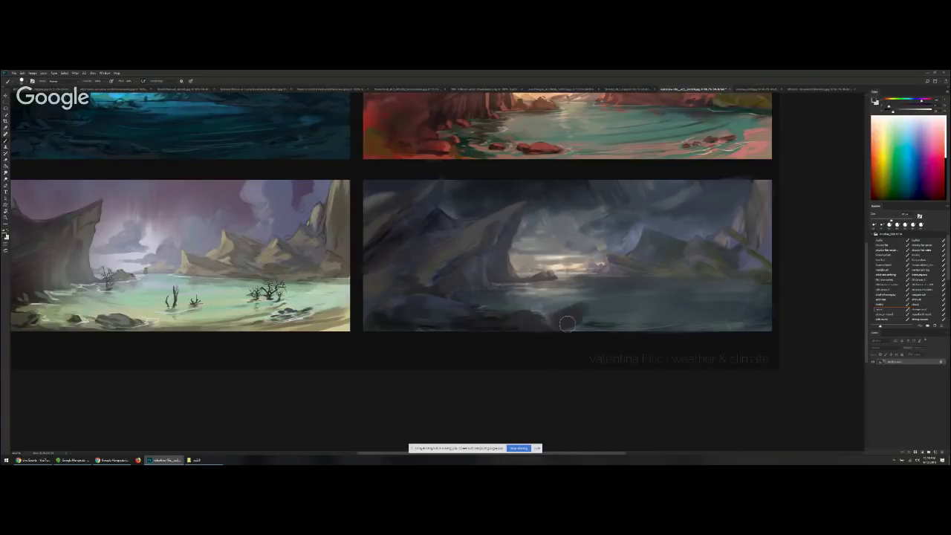
{"action": "mouse_move", "coordinate": [680, 299]}
{"action": "left_mouse_down"}
{"action": "mouse_move", "coordinate": [663, 275]}
{"action": "mouse_move", "coordinate": [698, 283]}
{"action": "mouse_move", "coordinate": [664, 269]}
{"action": "mouse_move", "coordinate": [670, 290]}
{"action": "mouse_move", "coordinate": [664, 272]}
{"action": "mouse_move", "coordinate": [660, 288]}
{"action": "mouse_move", "coordinate": [660, 279]}
{"action": "mouse_move", "coordinate": [701, 303]}
{"action": "mouse_move", "coordinate": [680, 282]}
{"action": "mouse_move", "coordinate": [706, 291]}
{"action": "mouse_move", "coordinate": [703, 281]}
{"action": "mouse_move", "coordinate": [706, 299]}
{"action": "mouse_move", "coordinate": [671, 303]}
{"action": "mouse_move", "coordinate": [653, 327]}
{"action": "mouse_move", "coordinate": [669, 307]}
{"action": "mouse_move", "coordinate": [602, 322]}
{"action": "mouse_move", "coordinate": [653, 274]}
{"action": "mouse_move", "coordinate": [627, 288]}
{"action": "mouse_move", "coordinate": [697, 290]}
{"action": "mouse_move", "coordinate": [687, 253]}
{"action": "mouse_move", "coordinate": [649, 301]}
{"action": "mouse_move", "coordinate": [605, 306]}
{"action": "mouse_move", "coordinate": [637, 308]}
{"action": "mouse_move", "coordinate": [639, 300]}
{"action": "mouse_move", "coordinate": [610, 313]}
{"action": "mouse_move", "coordinate": [606, 303]}
{"action": "mouse_move", "coordinate": [702, 317]}
{"action": "mouse_move", "coordinate": [626, 313]}
{"action": "mouse_move", "coordinate": [652, 324]}
{"action": "mouse_move", "coordinate": [625, 328]}
{"action": "left_mouse_up"}
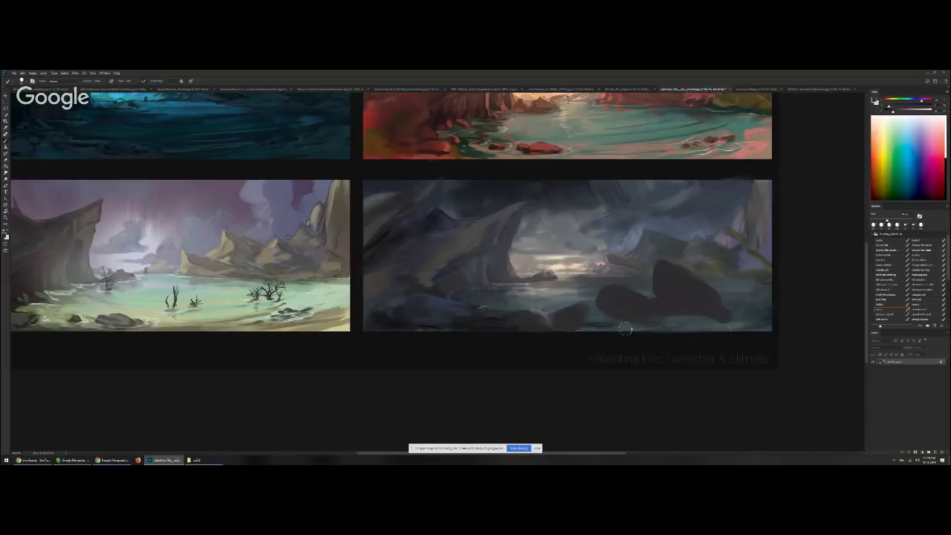
{"action": "left_click", "coordinate": [504, 320], "text": "alt"}
{"action": "left_click_drag", "start_coordinate": [504, 320], "coordinate": [493, 318]}
{"action": "mouse_move", "coordinate": [608, 303]}
{"action": "left_mouse_down"}
{"action": "mouse_move", "coordinate": [605, 320]}
{"action": "mouse_move", "coordinate": [612, 303]}
{"action": "left_mouse_up"}
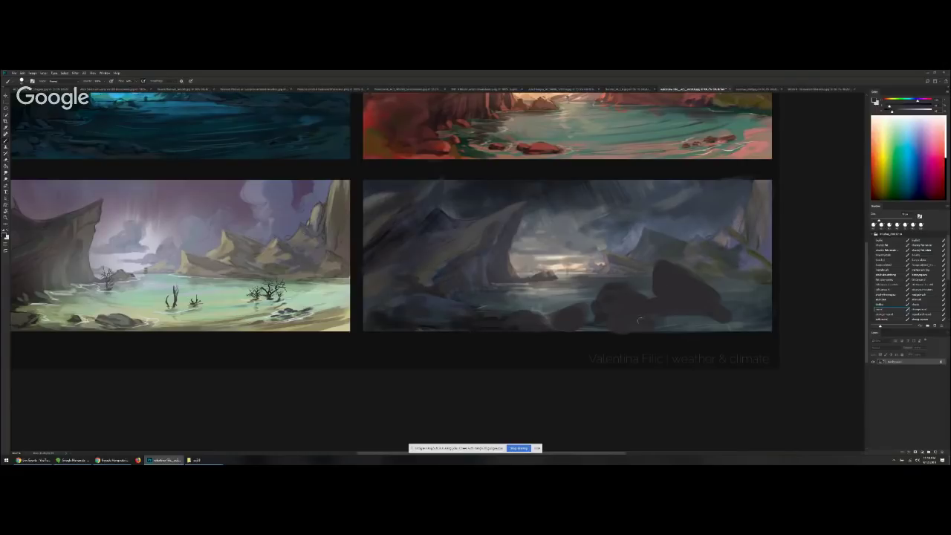
Extend the stormy panel's dark foreground rocks to its right edge with sampled dark tones and a larger brush
{"action": "left_click", "coordinate": [603, 313], "text": "alt"}
{"action": "left_click", "coordinate": [443, 323], "text": "alt"}
{"action": "mouse_move", "coordinate": [742, 277]}
{"action": "left_mouse_down"}
{"action": "mouse_move", "coordinate": [749, 284]}
{"action": "mouse_move", "coordinate": [724, 288]}
{"action": "mouse_move", "coordinate": [747, 286]}
{"action": "mouse_move", "coordinate": [744, 298]}
{"action": "mouse_move", "coordinate": [760, 292]}
{"action": "mouse_move", "coordinate": [738, 288]}
{"action": "mouse_move", "coordinate": [763, 300]}
{"action": "mouse_move", "coordinate": [739, 304]}
{"action": "left_mouse_up"}
{"action": "key", "text": "]"}
{"action": "key", "text": "bracketright"}
{"action": "key", "text": "bracketright"}
{"action": "key", "text": "bracketright"}
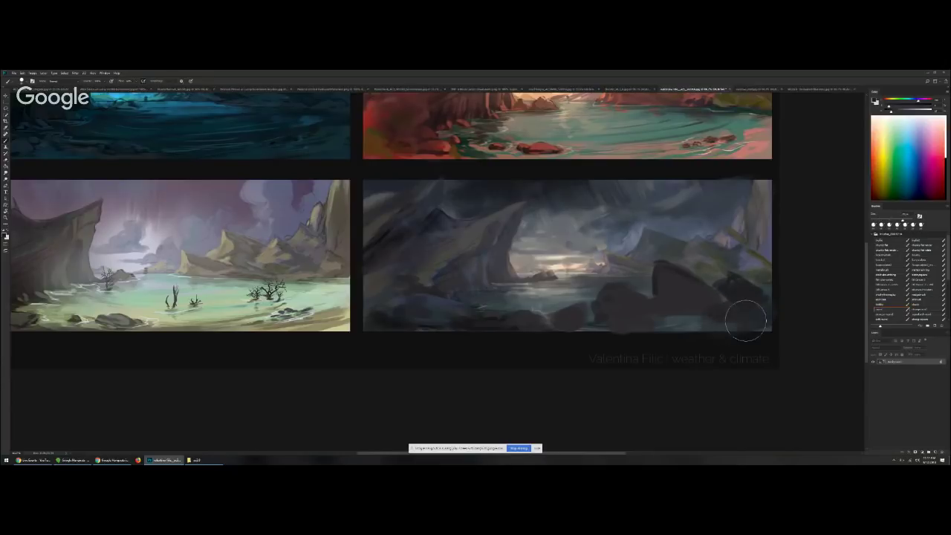
Fill the gaps between the stormy panel's right foreground rocks to merge them into one simple dark mass
{"action": "left_click", "coordinate": [683, 301], "text": "alt"}
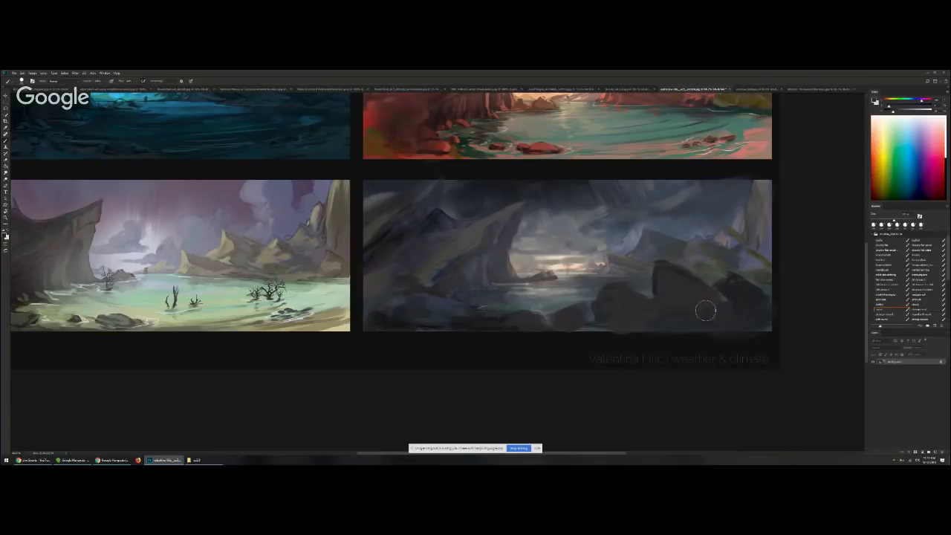
{"action": "left_click", "coordinate": [728, 299], "text": "alt"}
{"action": "key", "text": "bracketleft"}
{"action": "key", "text": "bracketleft"}
{"action": "key", "text": "bracketleft"}
{"action": "left_click_drag", "start_coordinate": [734, 320], "coordinate": [732, 319]}
Mark the foreground areas of the night and stormy panels with temporary strokes and undo them
{"action": "scroll", "coordinate": [733, 319], "scroll_direction": "down", "scroll_amount": 2}
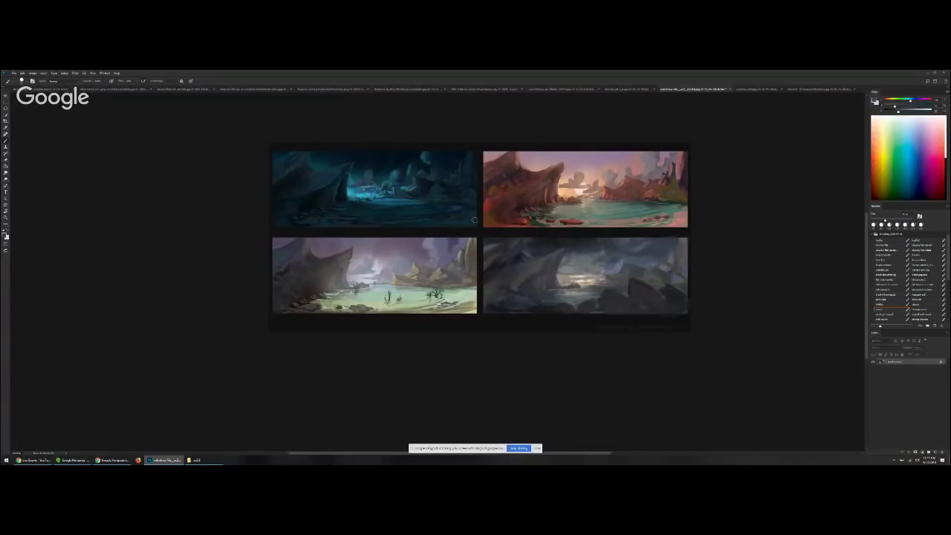
{"action": "mouse_move", "coordinate": [461, 208]}
{"action": "left_mouse_down"}
{"action": "mouse_move", "coordinate": [298, 211]}
{"action": "mouse_move", "coordinate": [407, 162]}
{"action": "mouse_move", "coordinate": [439, 202]}
{"action": "left_mouse_up"}
{"action": "key", "text": "ctrl+alt+z"}
{"action": "left_click_drag", "start_coordinate": [301, 220], "coordinate": [408, 221]}
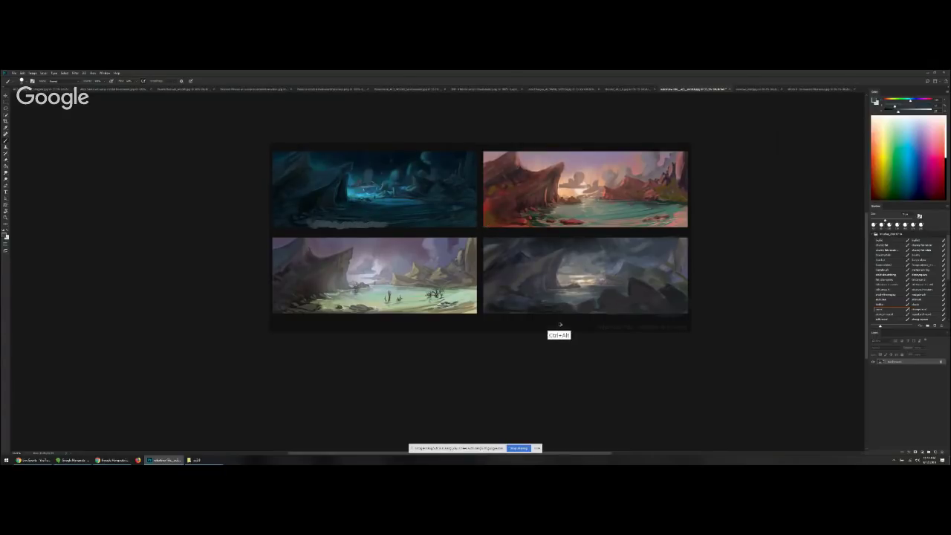
{"action": "key", "text": "ctrl+alt+z"}
{"action": "mouse_move", "coordinate": [620, 315]}
{"action": "left_mouse_down"}
{"action": "mouse_move", "coordinate": [660, 308]}
{"action": "mouse_move", "coordinate": [562, 317]}
{"action": "left_mouse_up"}
{"action": "key", "text": "ctrl+alt+z"}
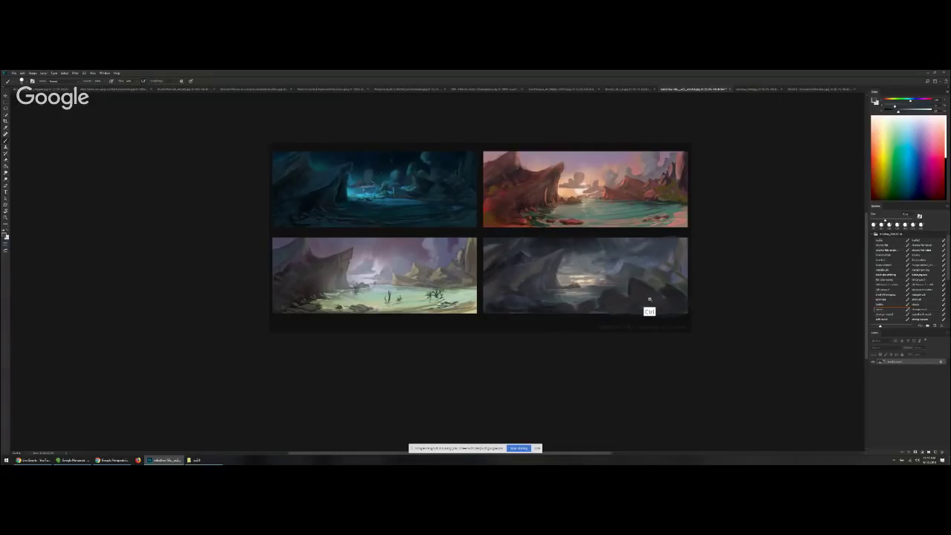
{"action": "left_click", "coordinate": [649, 298], "text": "ctrl"}
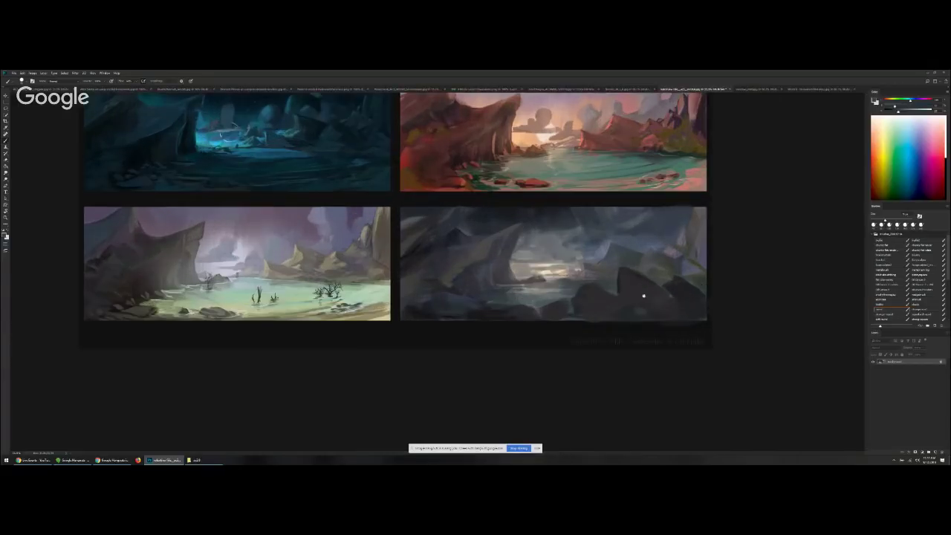
{"action": "left_click_drag", "start_coordinate": [644, 295], "coordinate": [590, 334]}
{"action": "key", "text": "ctrl+alt+z"}
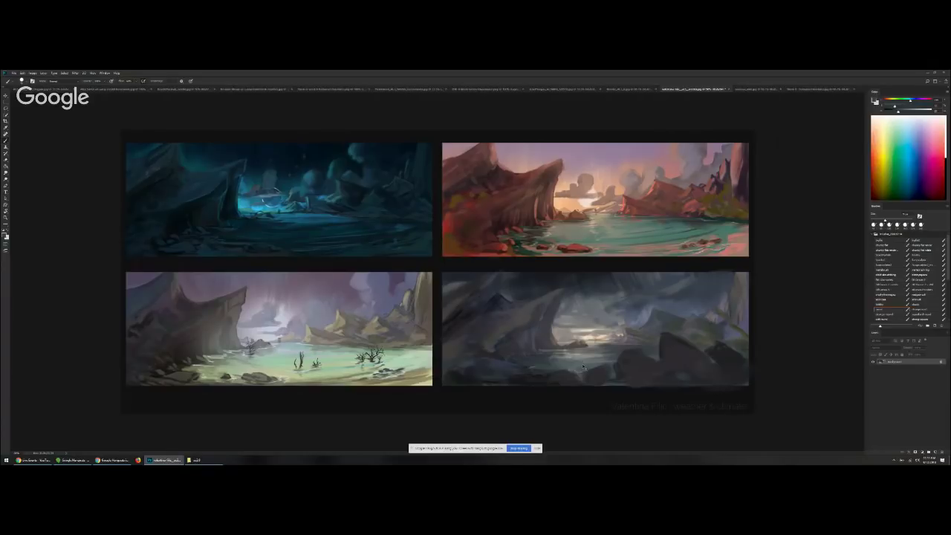
Switch to the forest study document and examine its dark waterfall and sunny woodland panels up close
{"action": "key", "text": "ctrl+Tab"}
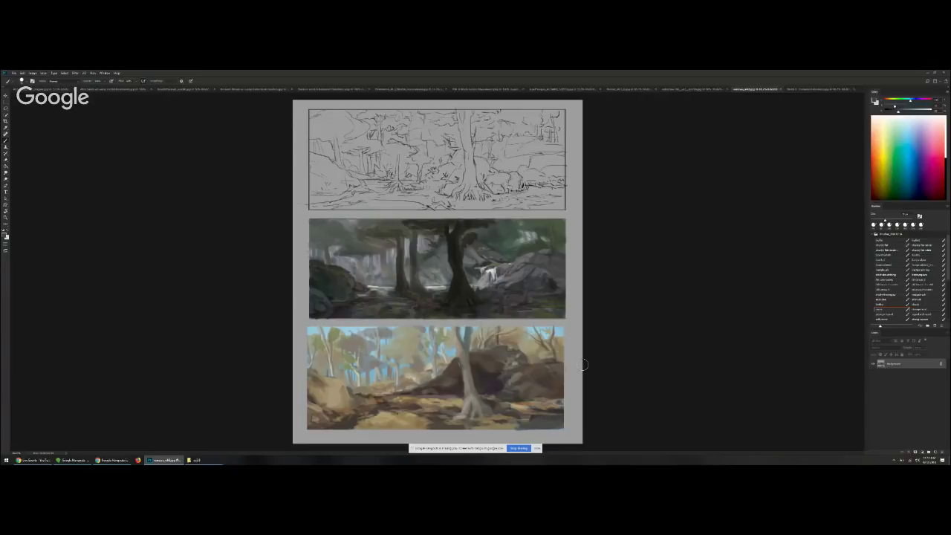
{"action": "key", "text": "ctrl"}
{"action": "key", "text": "ctrl+equal"}
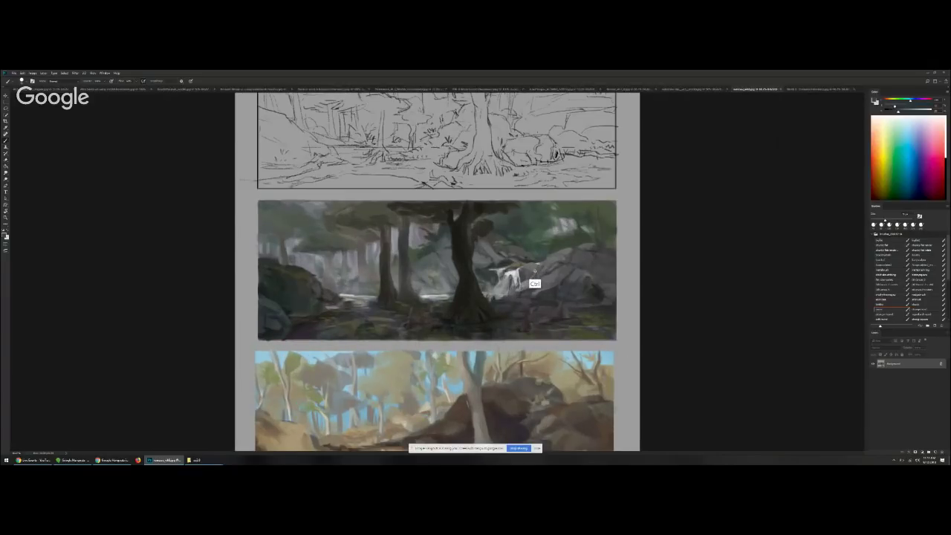
{"action": "key", "text": "ctrl+equal"}
{"action": "left_click_drag", "start_coordinate": [535, 271], "coordinate": [533, 194]}
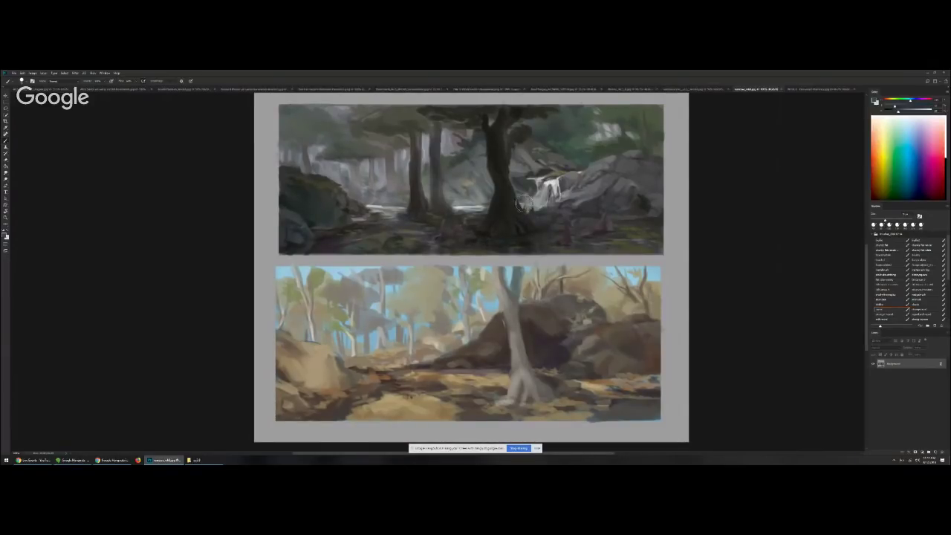
Mark the waterfall area and the sunny panel's boulder contour with temporary strokes, removing the marks
{"action": "mouse_move", "coordinate": [524, 172]}
{"action": "left_mouse_down"}
{"action": "mouse_move", "coordinate": [529, 217]}
{"action": "mouse_move", "coordinate": [542, 166]}
{"action": "mouse_move", "coordinate": [559, 212]}
{"action": "left_mouse_up"}
{"action": "key", "text": "ctrl+z"}
{"action": "mouse_move", "coordinate": [551, 231]}
{"action": "left_mouse_down"}
{"action": "mouse_move", "coordinate": [547, 246]}
{"action": "mouse_move", "coordinate": [564, 187]}
{"action": "left_mouse_up"}
{"action": "left_click", "coordinate": [504, 285], "text": "alt"}
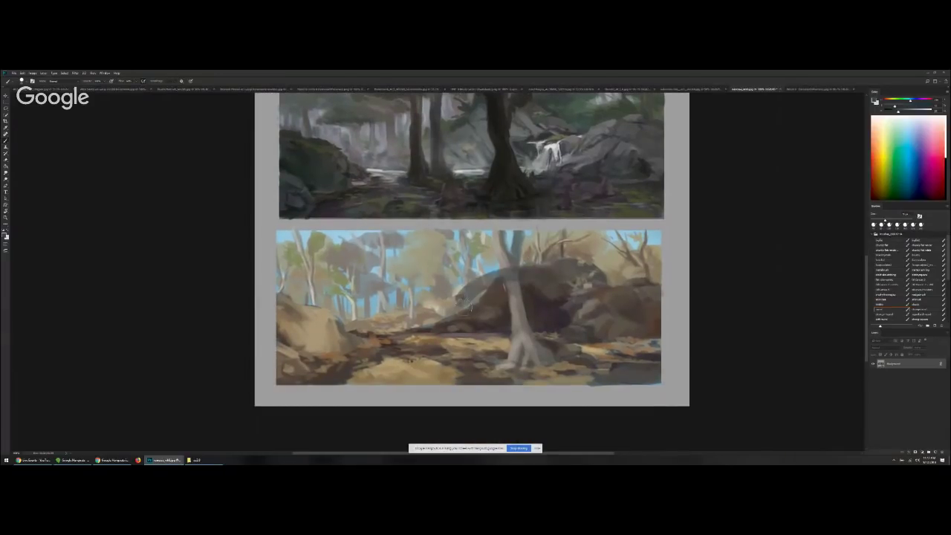
{"action": "left_click_drag", "start_coordinate": [509, 295], "coordinate": [496, 309]}
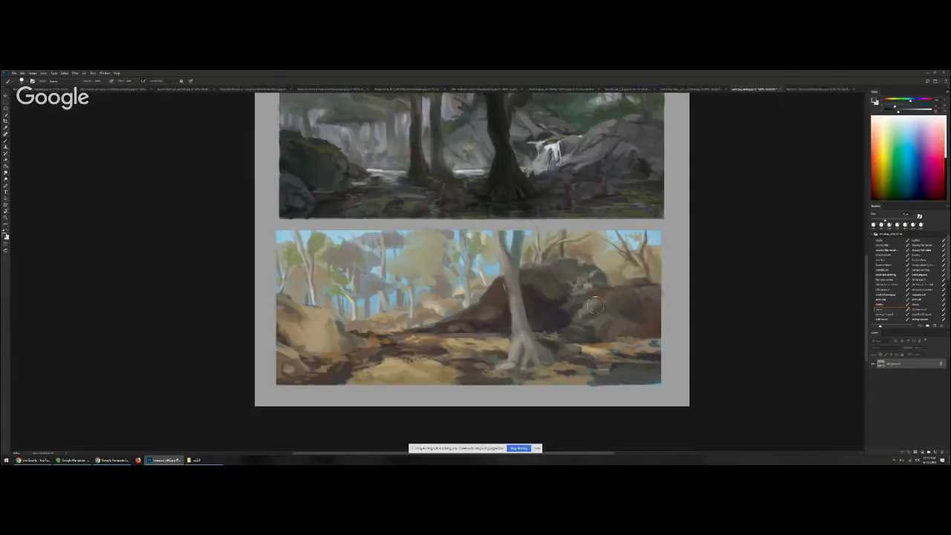
Reshape the boulder behind the sunny panel's main tree with a rounder top and a cleaner lower-left edge in sampled browns
{"action": "key", "text": "alt"}
{"action": "scroll", "coordinate": [559, 277], "scroll_direction": "down", "scroll_amount": 1}
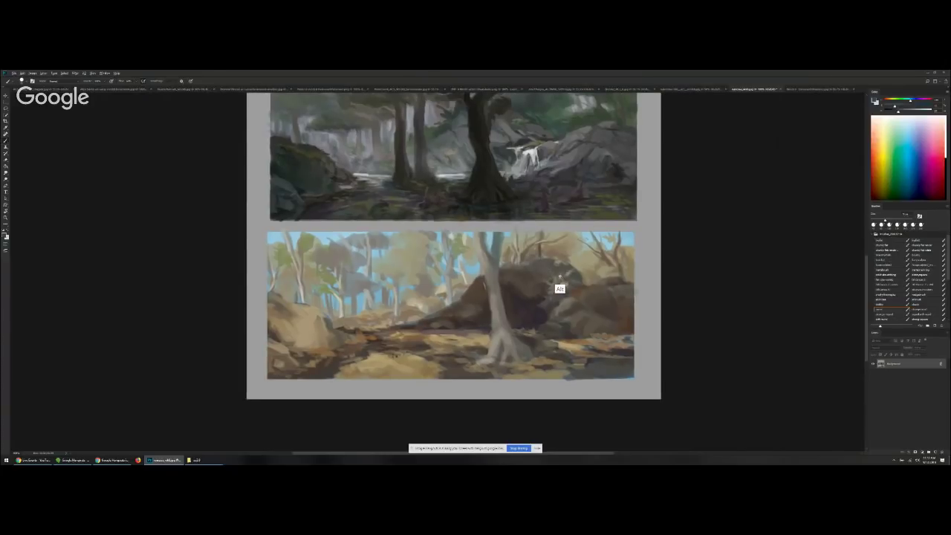
{"action": "scroll", "coordinate": [559, 277], "scroll_direction": "down", "scroll_amount": 2}
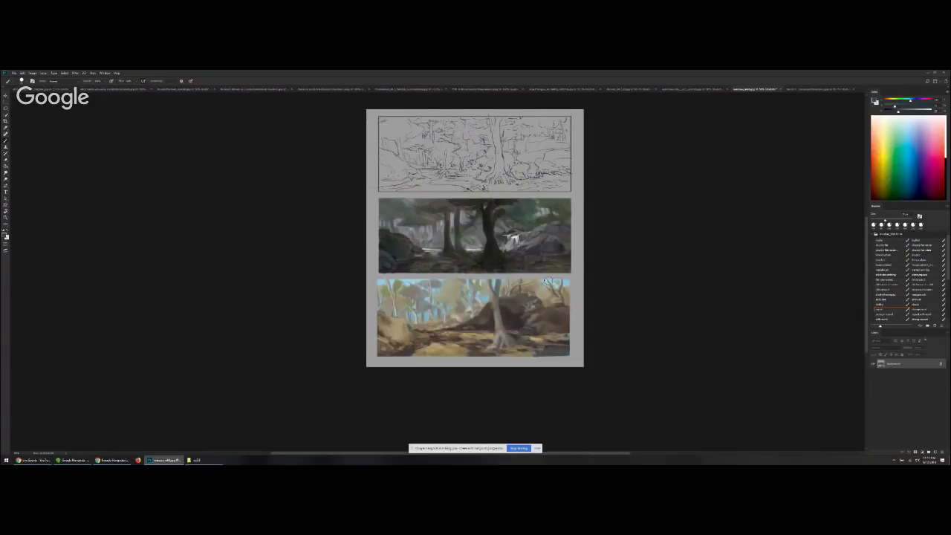
{"action": "scroll", "coordinate": [540, 322], "scroll_direction": "up", "scroll_amount": 1}
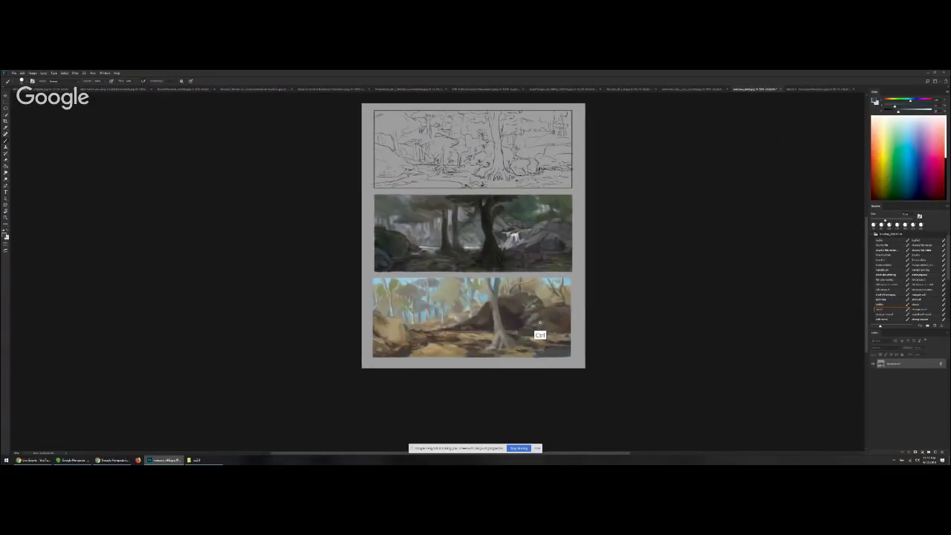
{"action": "scroll", "coordinate": [541, 323], "scroll_direction": "up", "scroll_amount": 4}
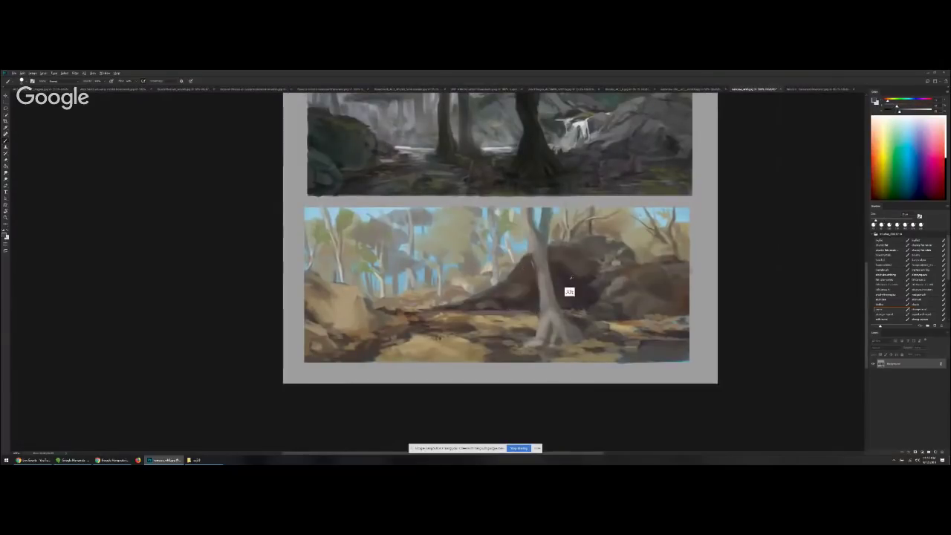
{"action": "left_click_drag", "start_coordinate": [558, 248], "coordinate": [613, 240]}
{"action": "left_click", "coordinate": [569, 250], "text": "alt"}
{"action": "left_click", "coordinate": [611, 250], "text": "alt"}
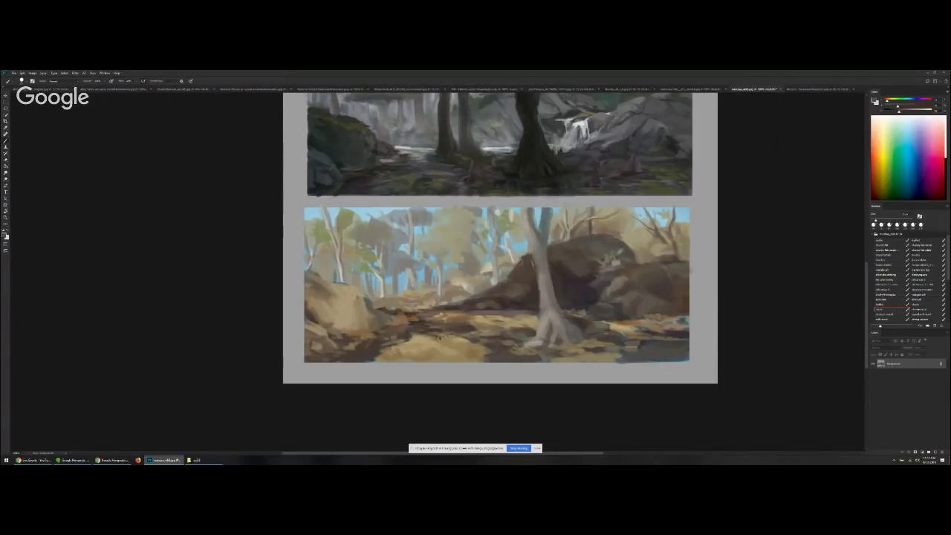
{"action": "mouse_move", "coordinate": [503, 287]}
{"action": "left_mouse_down"}
{"action": "mouse_move", "coordinate": [462, 294]}
{"action": "mouse_move", "coordinate": [480, 298]}
{"action": "left_mouse_up"}
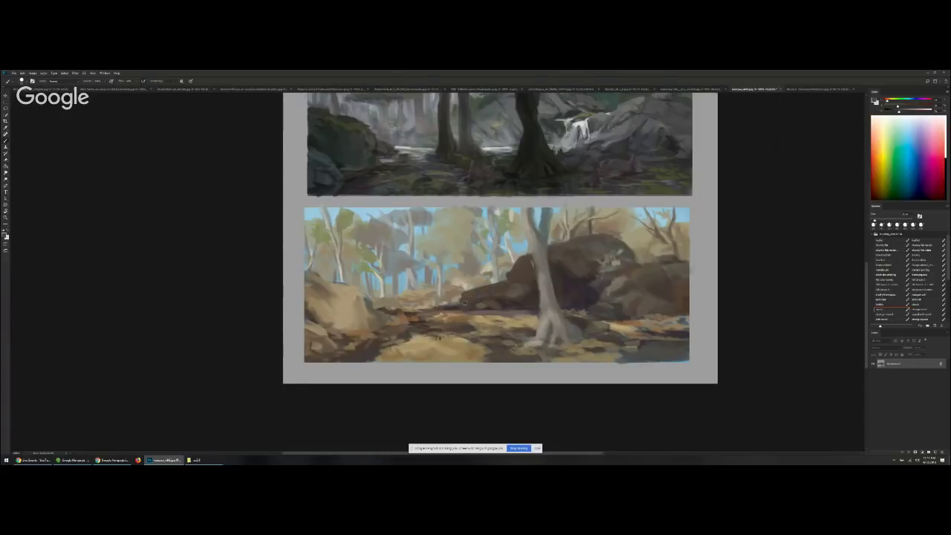
Simplify the sunny panel's main tree trunk and root base in gray, and add light strokes to the nearby ground
{"action": "left_click", "coordinate": [527, 272], "text": "alt"}
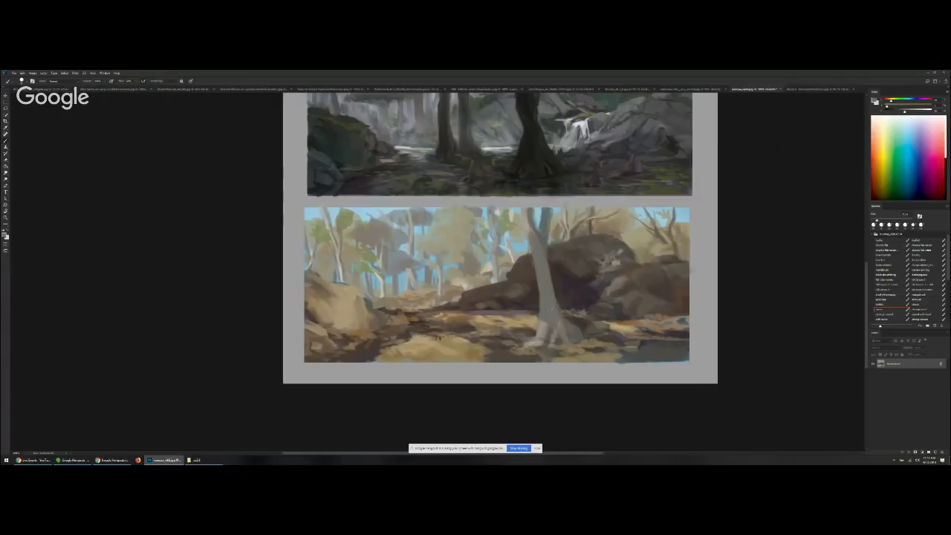
{"action": "mouse_move", "coordinate": [540, 320]}
{"action": "left_mouse_down"}
{"action": "mouse_move", "coordinate": [531, 333]}
{"action": "mouse_move", "coordinate": [573, 334]}
{"action": "mouse_move", "coordinate": [589, 321]}
{"action": "mouse_move", "coordinate": [566, 321]}
{"action": "left_mouse_up"}
{"action": "key", "text": "alt"}
{"action": "left_click", "coordinate": [620, 336], "text": "alt"}
{"action": "key", "text": "bracketleft"}
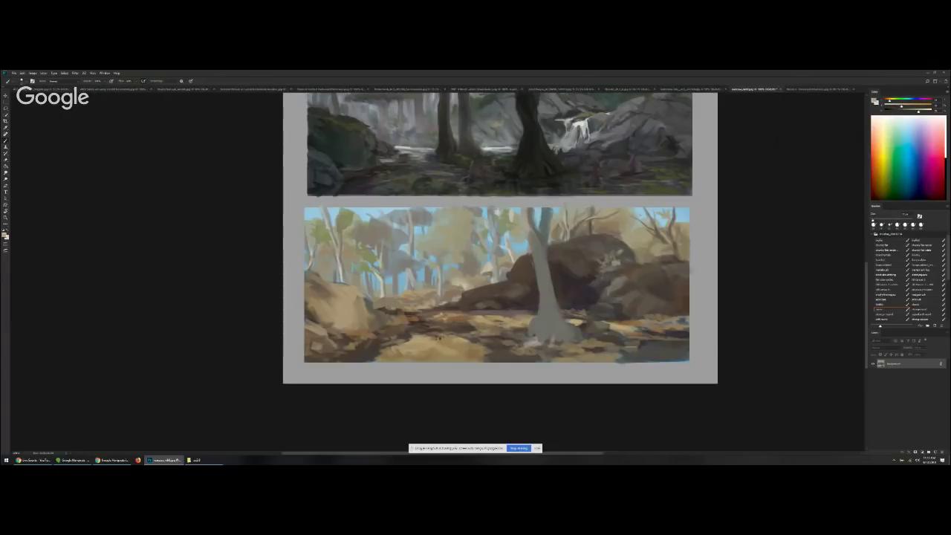
{"action": "left_click_drag", "start_coordinate": [495, 323], "coordinate": [506, 322]}
Paint an adjusted, muted blue sampled from the background between the sunny panel's distant trees
{"action": "left_click", "coordinate": [402, 279], "text": "alt"}
{"action": "key", "text": "bracketright"}
{"action": "left_click", "coordinate": [911, 111]}
{"action": "left_click_drag", "start_coordinate": [900, 105], "coordinate": [893, 105]}
{"action": "left_click", "coordinate": [881, 225]}
{"action": "key", "text": "bracketleft"}
{"action": "left_click_drag", "start_coordinate": [403, 280], "coordinate": [403, 292]}
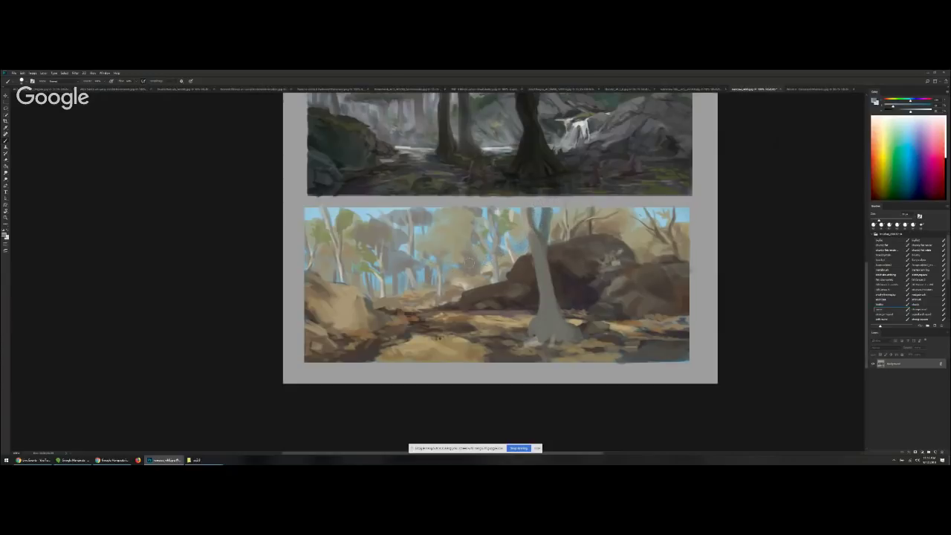
Select the sunny panel and shift its blues toward a softer, more muted tone with a targeted Hue/Saturation adjustment
{"action": "key", "text": "m"}
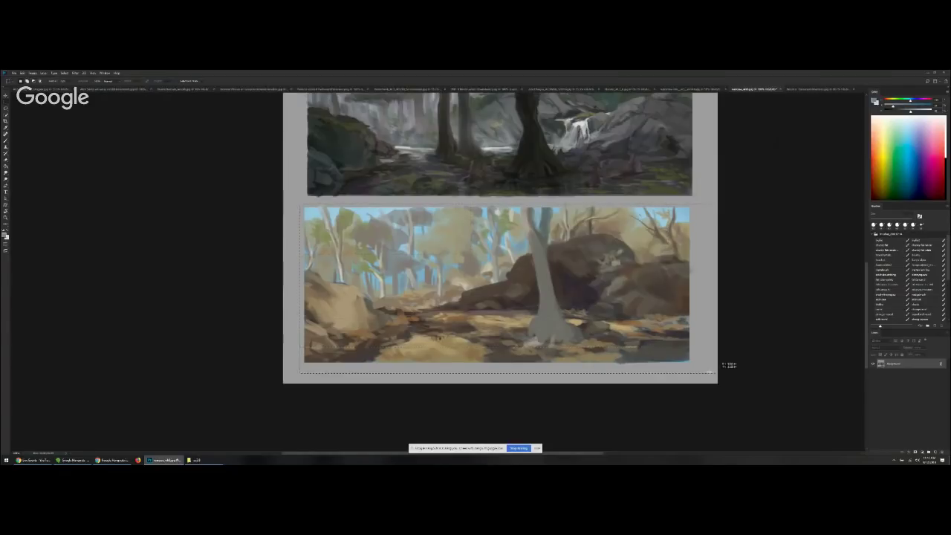
{"action": "key", "text": "ctrl+u"}
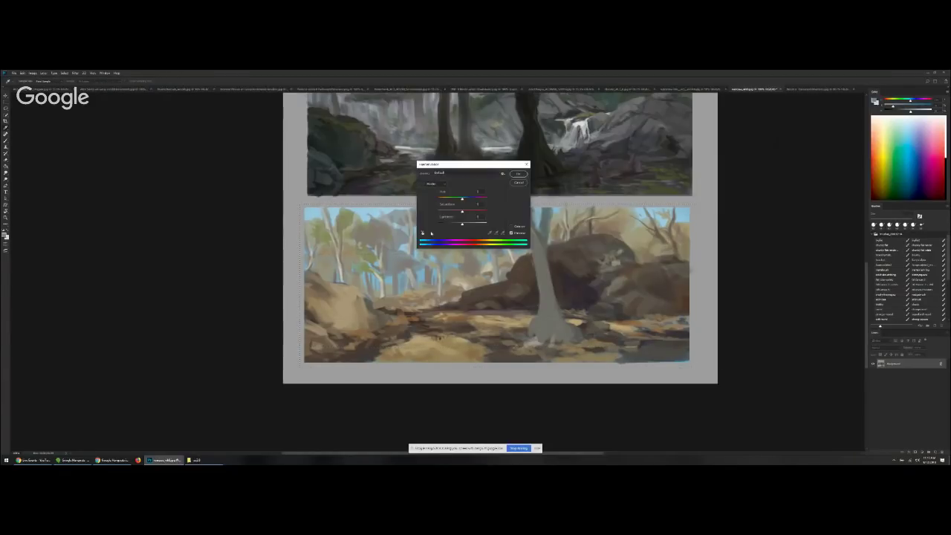
{"action": "left_click", "coordinate": [422, 233]}
{"action": "left_click", "coordinate": [431, 264]}
{"action": "left_click_drag", "start_coordinate": [453, 212], "coordinate": [464, 200]}
{"action": "left_click", "coordinate": [518, 174]}
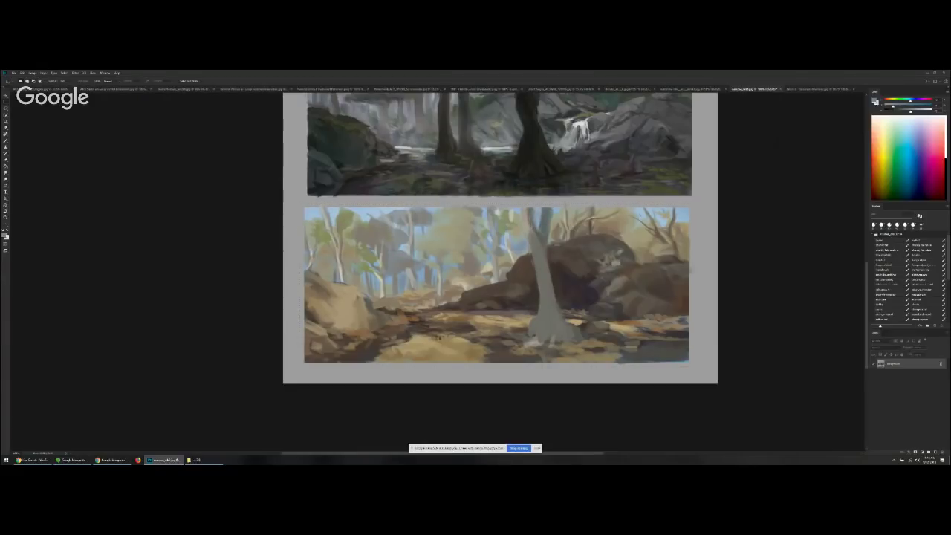
Sample the sunny panel's boulder browns, shift them toward purple, and add cool tones to the large boulder's top
{"action": "key", "text": "b"}
{"action": "left_click_drag", "start_coordinate": [571, 276], "coordinate": [681, 214], "text": "alt"}
{"action": "left_click", "coordinate": [642, 272], "text": "alt"}
{"action": "left_click", "coordinate": [917, 100]}
{"action": "left_click", "coordinate": [902, 105]}
{"action": "left_click", "coordinate": [906, 111]}
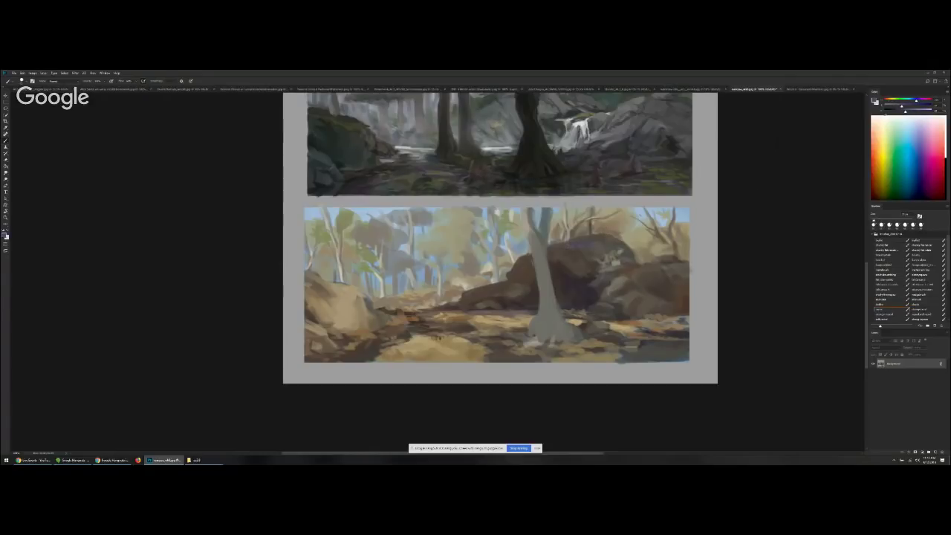
{"action": "left_click", "coordinate": [913, 111]}
{"action": "left_click", "coordinate": [896, 106]}
{"action": "key", "text": "["}
{"action": "key", "text": "["}
{"action": "key", "text": "["}
{"action": "key", "text": "["}
{"action": "key", "text": "]"}
{"action": "key", "text": "]"}
{"action": "key", "text": "]"}
{"action": "key", "text": "]"}
Extend darker muted purples across the boulder's upper planes and the lower rocks beside the main tree
{"action": "left_click", "coordinate": [572, 256], "text": "alt"}
{"action": "key", "text": "]"}
{"action": "key", "text": "]"}
{"action": "key", "text": "]"}
{"action": "left_click", "coordinate": [898, 106]}
{"action": "left_click", "coordinate": [918, 100]}
{"action": "left_click_drag", "start_coordinate": [572, 246], "coordinate": [599, 238]}
{"action": "key", "text": "]"}
{"action": "left_click", "coordinate": [520, 299], "text": "alt"}
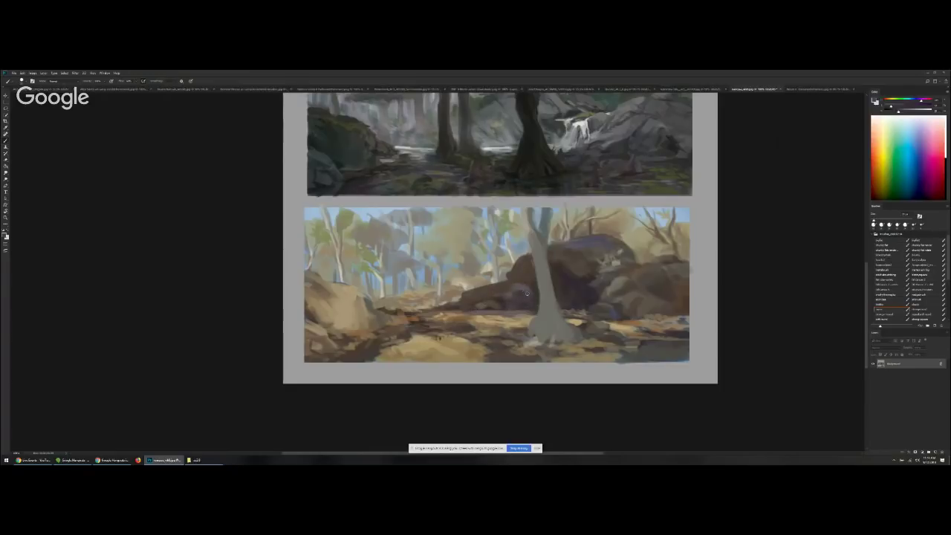
{"action": "left_click", "coordinate": [522, 294], "text": "alt"}
{"action": "left_click_drag", "start_coordinate": [530, 228], "coordinate": [537, 259]}
{"action": "left_click", "coordinate": [556, 155], "text": "alt"}
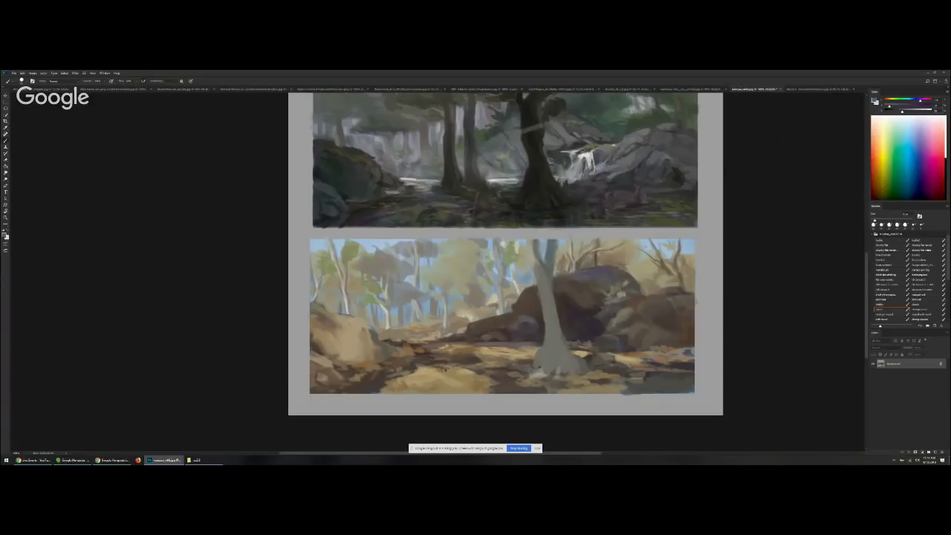
Undo the last stroke and paint a lighter muted purple into the distant foliage and foreground shadows
{"action": "key", "text": "ctrl+alt+z"}
{"action": "left_click", "coordinate": [603, 272], "text": "alt"}
{"action": "key", "text": "["}
{"action": "left_click_drag", "start_coordinate": [900, 112], "coordinate": [914, 112]}
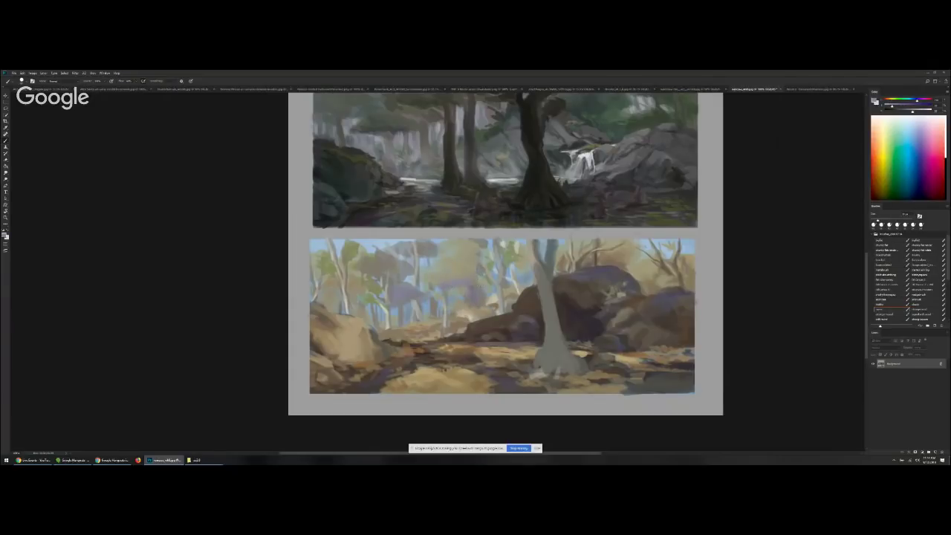
Paint warm, light accents along the sunlit edge of the main tree's lower trunk and roots with a smaller brush
{"action": "left_click", "coordinate": [582, 331], "text": "alt"}
{"action": "mouse_move", "coordinate": [582, 331]}
{"action": "left_mouse_down"}
{"action": "mouse_move", "coordinate": [527, 344]}
{"action": "mouse_move", "coordinate": [585, 335]}
{"action": "mouse_move", "coordinate": [624, 357]}
{"action": "left_mouse_up"}
{"action": "key", "text": "["}
{"action": "key", "text": "["}
{"action": "key", "text": "["}
{"action": "mouse_move", "coordinate": [546, 329]}
{"action": "left_mouse_down"}
{"action": "mouse_move", "coordinate": [535, 370]}
{"action": "mouse_move", "coordinate": [546, 349]}
{"action": "left_mouse_up"}
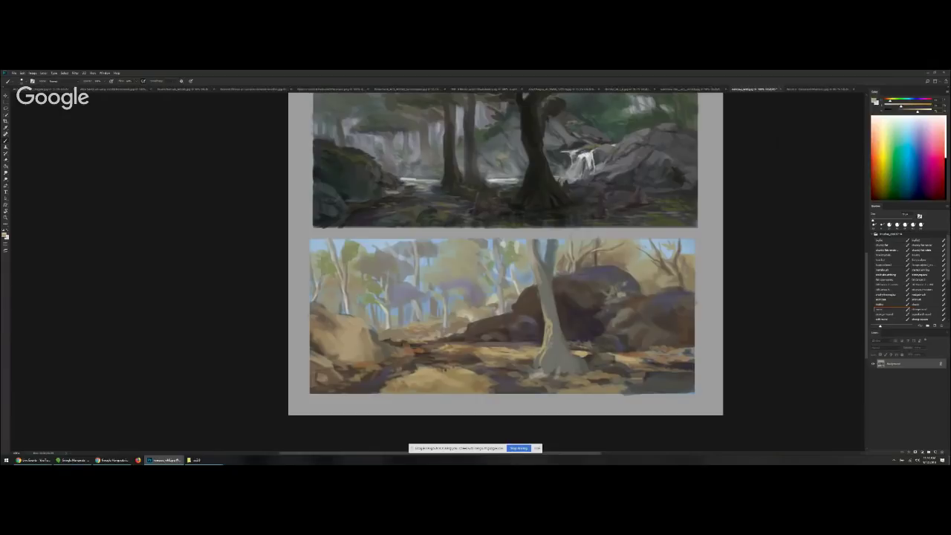
Adjust a sampled color to a light purple-gray and paint it down the main trunk's shaded side
{"action": "left_click", "coordinate": [614, 340], "text": "alt"}
{"action": "left_click_drag", "start_coordinate": [903, 107], "coordinate": [909, 111]}
{"action": "left_click_drag", "start_coordinate": [911, 112], "coordinate": [898, 109]}
{"action": "key", "text": "]"}
{"action": "key", "text": "]"}
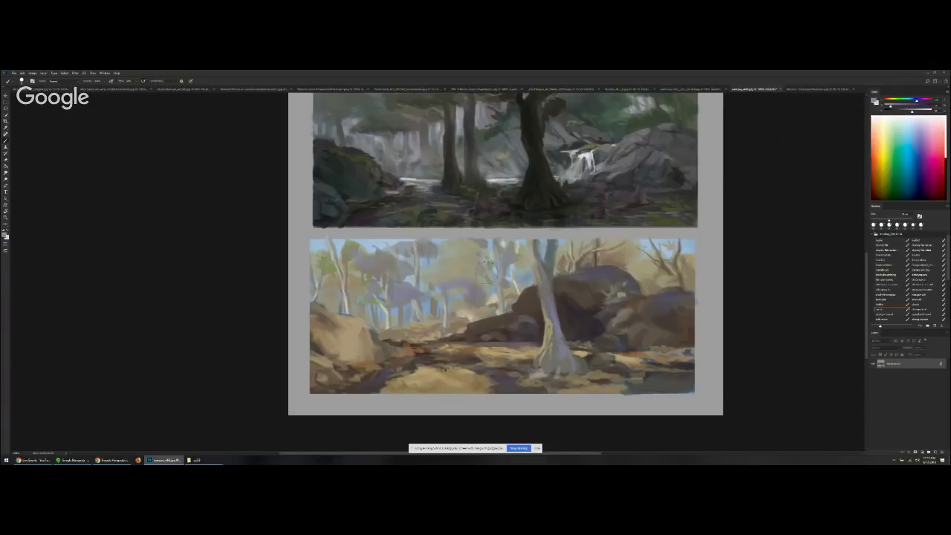
Rework the distant foliage and the ground around the main tree's roots with sampled muted colors
{"action": "left_click", "coordinate": [494, 259], "text": "alt"}
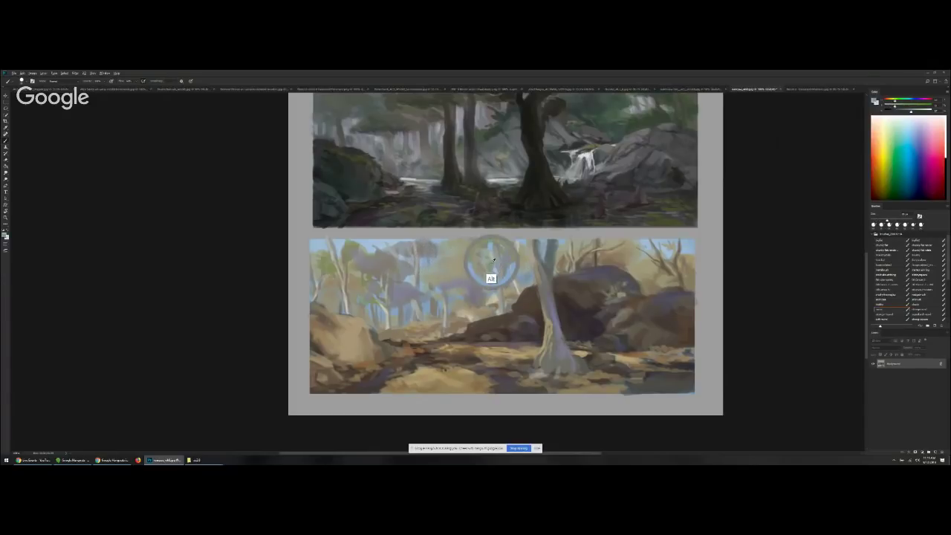
{"action": "left_click", "coordinate": [471, 376], "text": "alt"}
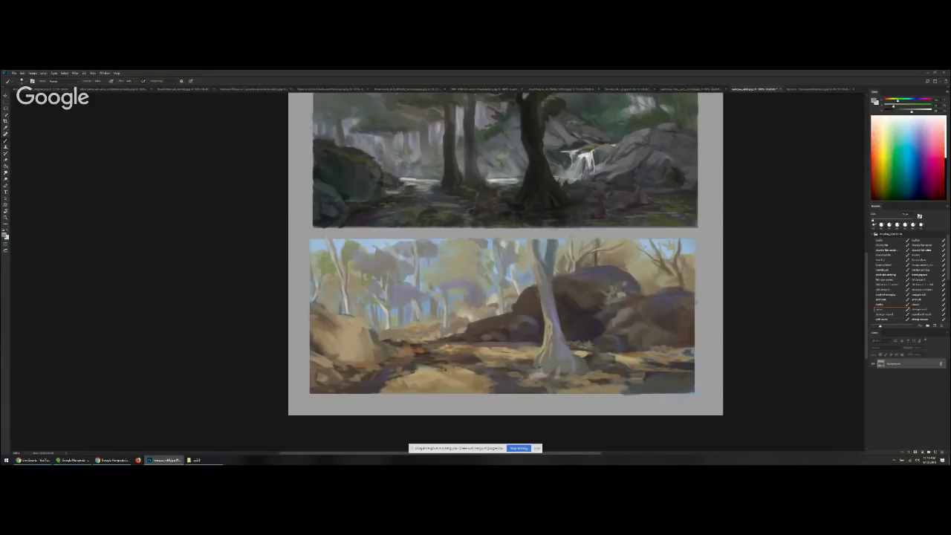
{"action": "left_click_drag", "start_coordinate": [531, 377], "coordinate": [521, 382]}
{"action": "key", "text": "bracketleft"}
{"action": "left_click", "coordinate": [418, 348], "text": "alt"}
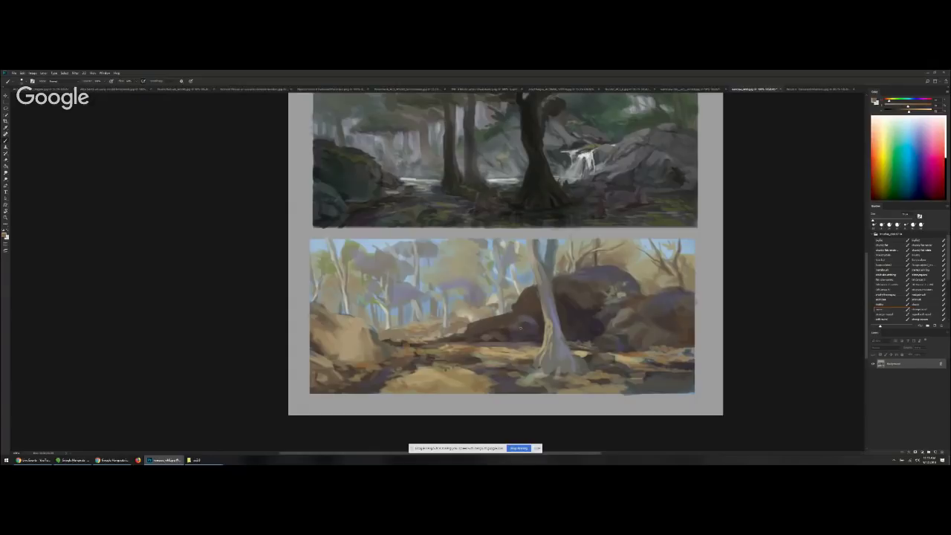
Refine the low rocks beside the main tree and the nearby ground using sampled boulder and ground colors
{"action": "left_click", "coordinate": [534, 321], "text": "alt"}
{"action": "left_click", "coordinate": [510, 358], "text": "alt"}
{"action": "left_click", "coordinate": [492, 328], "text": "alt"}
{"action": "left_click", "coordinate": [622, 305], "text": "alt"}
{"action": "left_click", "coordinate": [622, 375], "text": "alt"}
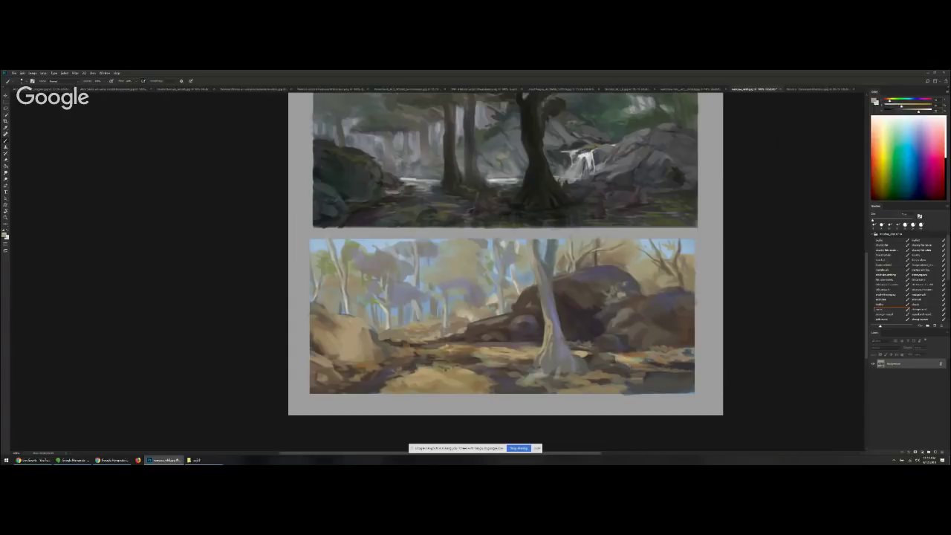
Add light, warm strokes to the sunlit foreground and along the top edge of the low rocks
{"action": "left_click_drag", "start_coordinate": [655, 359], "coordinate": [669, 359]}
{"action": "mouse_move", "coordinate": [521, 385]}
{"action": "left_mouse_down"}
{"action": "mouse_move", "coordinate": [535, 379]}
{"action": "mouse_move", "coordinate": [472, 386]}
{"action": "mouse_move", "coordinate": [453, 374]}
{"action": "left_mouse_up"}
{"action": "key", "text": "bracketright"}
{"action": "left_click_drag", "start_coordinate": [446, 371], "coordinate": [435, 371]}
{"action": "left_click_drag", "start_coordinate": [498, 317], "coordinate": [513, 315]}
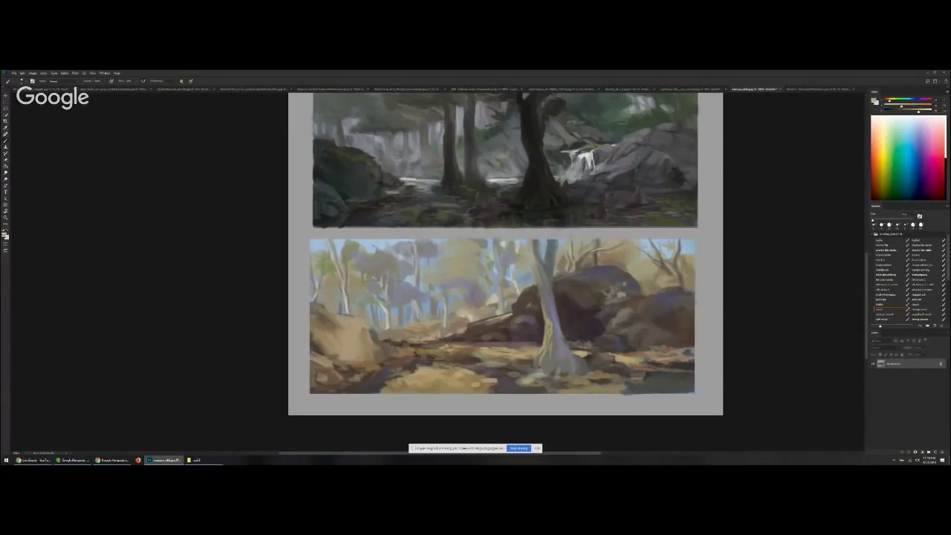
{"action": "scroll", "coordinate": [512, 340], "scroll_direction": "down", "scroll_amount": 3}
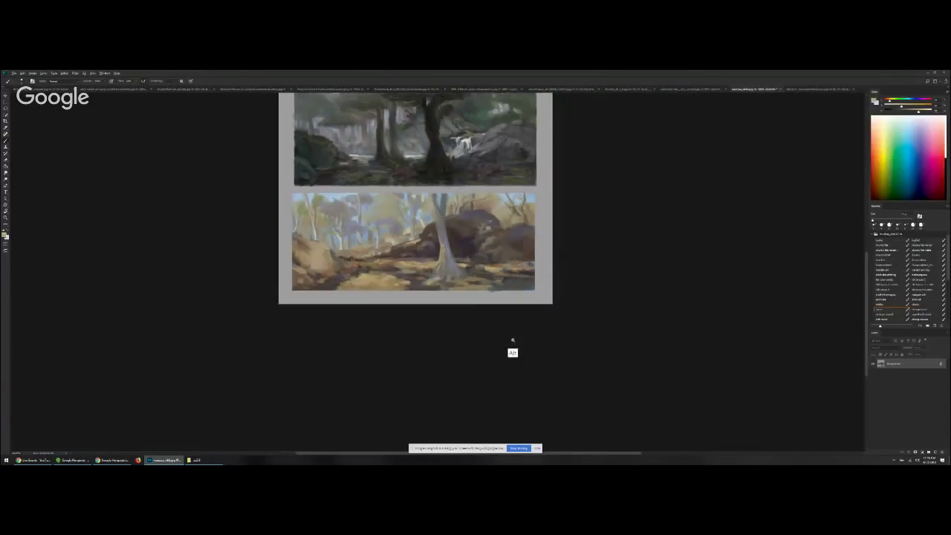
{"action": "scroll", "coordinate": [557, 397], "scroll_direction": "up", "scroll_amount": 3}
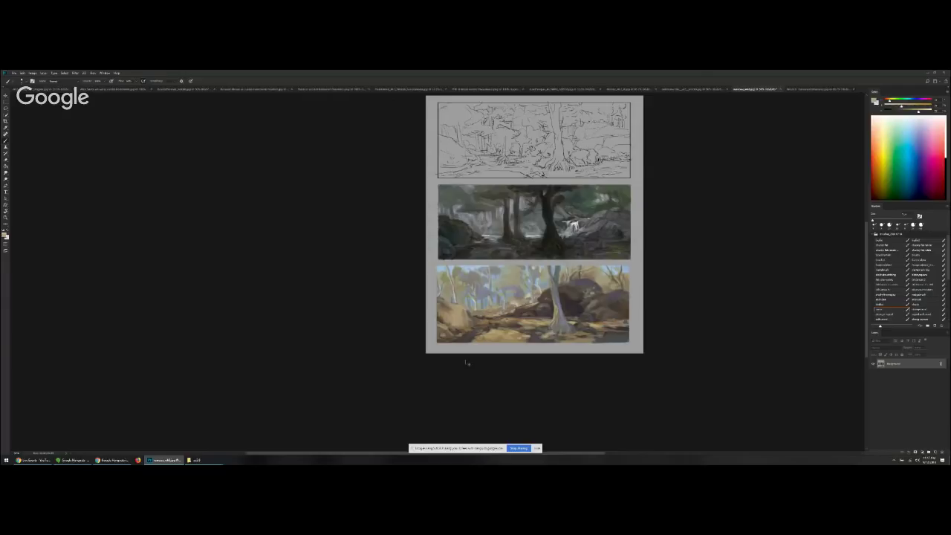
Switch to the cliff-and-ring painting sheet and brush soft, sampled mist over the dark version's cliff face
{"action": "key", "text": "ctrl+Tab"}
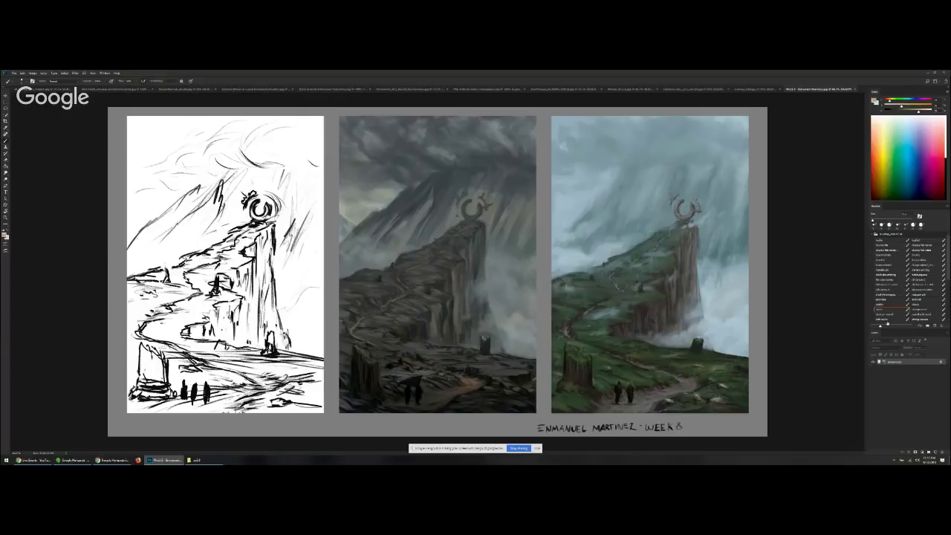
{"action": "left_click", "coordinate": [894, 319]}
{"action": "left_click", "coordinate": [514, 296], "text": "alt"}
{"action": "key", "text": "bracketleft"}
{"action": "key", "text": "bracketleft"}
{"action": "mouse_move", "coordinate": [467, 250]}
{"action": "left_mouse_down"}
{"action": "mouse_move", "coordinate": [477, 284]}
{"action": "mouse_move", "coordinate": [484, 237]}
{"action": "mouse_move", "coordinate": [474, 314]}
{"action": "mouse_move", "coordinate": [462, 297]}
{"action": "mouse_move", "coordinate": [467, 327]}
{"action": "left_mouse_up"}
{"action": "key", "text": "bracketleft"}
{"action": "key", "text": "bracketleft"}
{"action": "key", "text": "bracketleft"}
{"action": "key", "text": "bracketleft"}
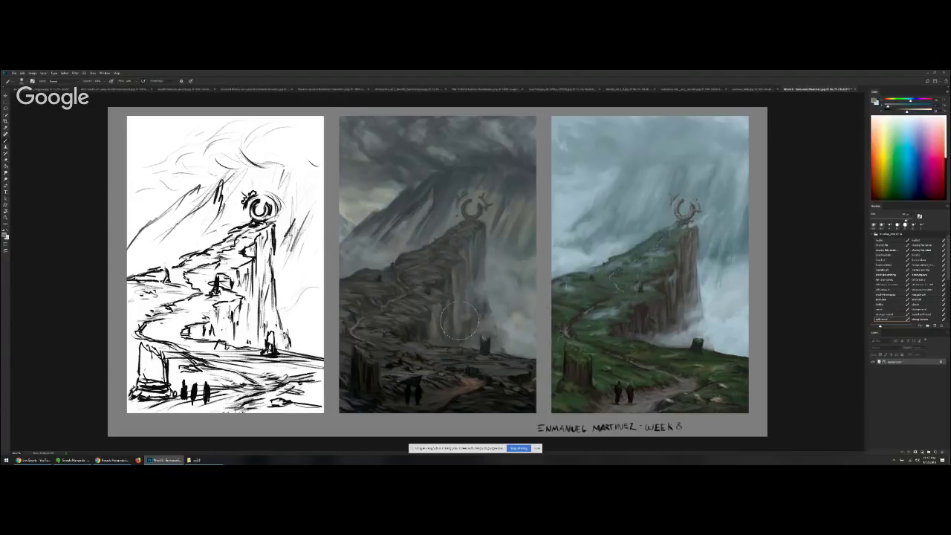
Soften the dark version's cliff base and side with larger strokes of sampled gray
{"action": "key", "text": "bracketright"}
{"action": "key", "text": "bracketright"}
{"action": "key", "text": "bracketright"}
{"action": "key", "text": "bracketright"}
{"action": "key", "text": "bracketright"}
{"action": "left_click", "coordinate": [438, 303], "text": "alt"}
{"action": "mouse_move", "coordinate": [443, 297]}
{"action": "left_mouse_down"}
{"action": "mouse_move", "coordinate": [484, 244]}
{"action": "mouse_move", "coordinate": [481, 270]}
{"action": "left_mouse_up"}
{"action": "left_click", "coordinate": [493, 278], "text": "alt"}
Blend the distant mountain slope behind the dark version's cliff ridge with soft, sampled blue-gray
{"action": "key", "text": "bracketleft"}
{"action": "key", "text": "bracketleft"}
{"action": "key", "text": "bracketleft"}
{"action": "key", "text": "bracketleft"}
{"action": "left_click_drag", "start_coordinate": [438, 230], "coordinate": [396, 265]}
{"action": "left_click", "coordinate": [418, 209], "text": "alt"}
{"action": "key", "text": "bracketright"}
{"action": "key", "text": "bracketright"}
{"action": "key", "text": "bracketleft"}
{"action": "key", "text": "bracketleft"}
{"action": "key", "text": "bracketleft"}
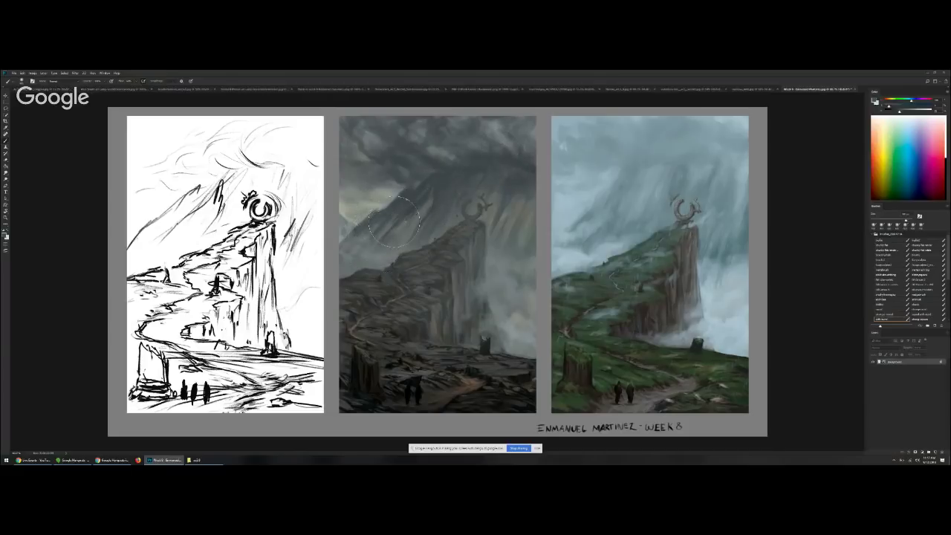
Soften the mist and pale sky beside the dark version's distant mountain with sampled grays
{"action": "left_click", "coordinate": [367, 274], "text": "alt"}
{"action": "key", "text": "bracketright"}
{"action": "key", "text": "bracketright"}
{"action": "key", "text": "bracketleft"}
{"action": "key", "text": "bracketleft"}
{"action": "left_click", "coordinate": [386, 195], "text": "alt"}
{"action": "left_click", "coordinate": [385, 195], "text": "alt"}
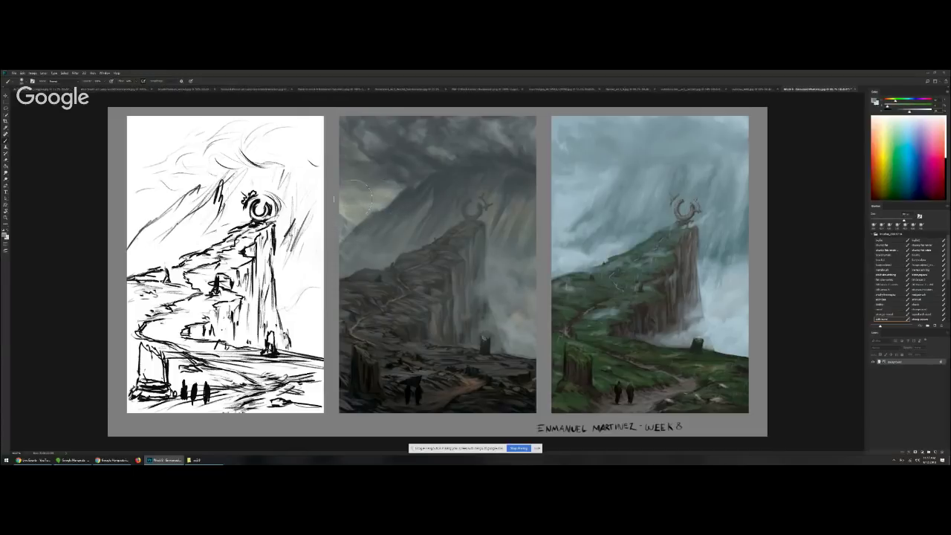
Blend the distant mountain's upper slope into the dark version's storm clouds with sampled cloud grays
{"action": "left_click", "coordinate": [384, 175], "text": "alt"}
{"action": "mouse_move", "coordinate": [389, 182]}
{"action": "left_mouse_down"}
{"action": "mouse_move", "coordinate": [427, 161]}
{"action": "mouse_move", "coordinate": [461, 172]}
{"action": "left_mouse_up"}
{"action": "key", "text": "bracketleft"}
{"action": "key", "text": "bracketleft"}
{"action": "key", "text": "bracketleft"}
{"action": "key", "text": "bracketleft"}
{"action": "key", "text": "bracketleft"}
{"action": "key", "text": "bracketleft"}
{"action": "left_click", "coordinate": [520, 165], "text": "alt"}
{"action": "key", "text": "bracketright"}
Quiet the reddish foreground path and surrounding terrain in the dark version with sampled dark tones
{"action": "left_click", "coordinate": [448, 264], "text": "alt"}
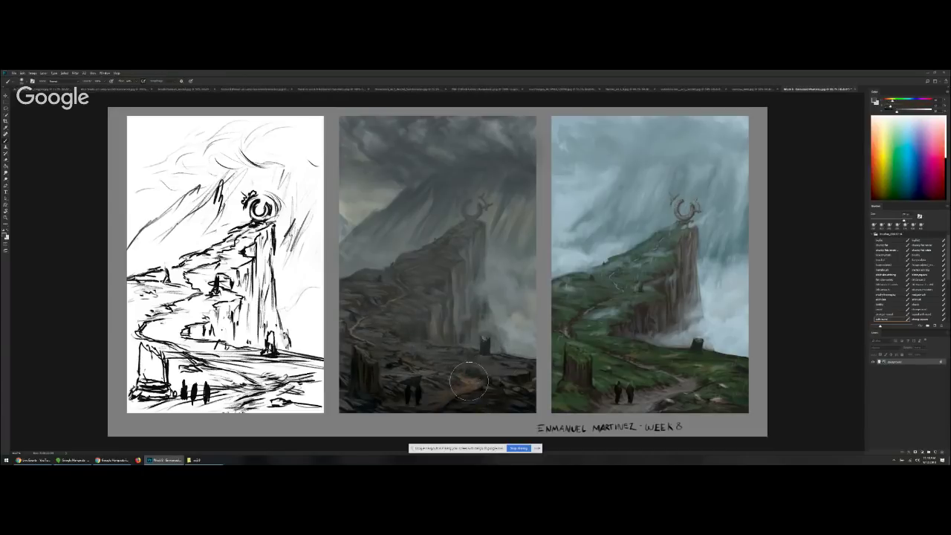
{"action": "left_click", "coordinate": [485, 389], "text": "alt"}
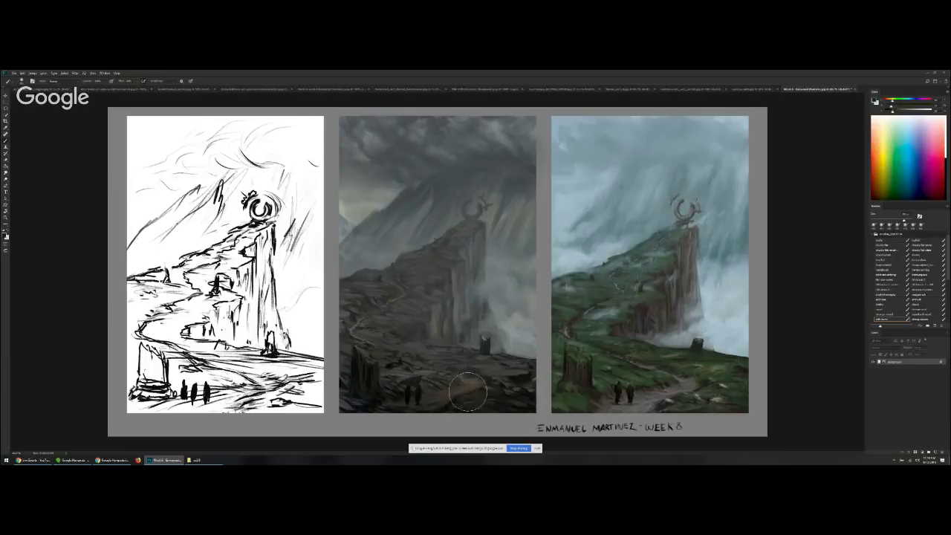
{"action": "left_click", "coordinate": [497, 268], "text": "alt"}
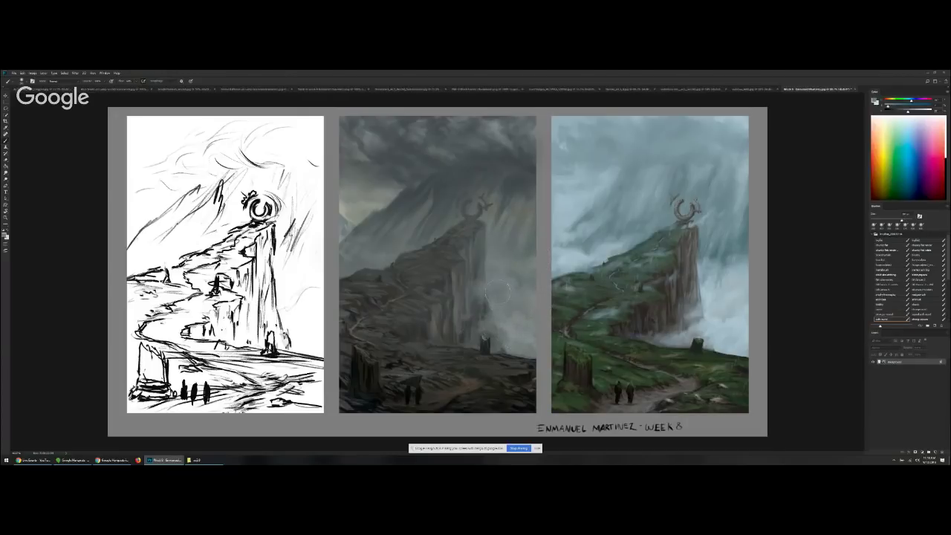
Build up soft mist along the dark version's sheer cliff face and the open space beside it
{"action": "mouse_move", "coordinate": [484, 327]}
{"action": "left_mouse_down"}
{"action": "mouse_move", "coordinate": [472, 313]}
{"action": "mouse_move", "coordinate": [446, 314]}
{"action": "left_mouse_up"}
{"action": "key", "text": "]"}
{"action": "key", "text": "]"}
{"action": "key", "text": "]"}
{"action": "key", "text": "]"}
{"action": "key", "text": "]"}
{"action": "left_click_drag", "start_coordinate": [484, 272], "coordinate": [468, 306]}
{"action": "key", "text": "bracketleft"}
{"action": "key", "text": "bracketleft"}
{"action": "key", "text": "bracketleft"}
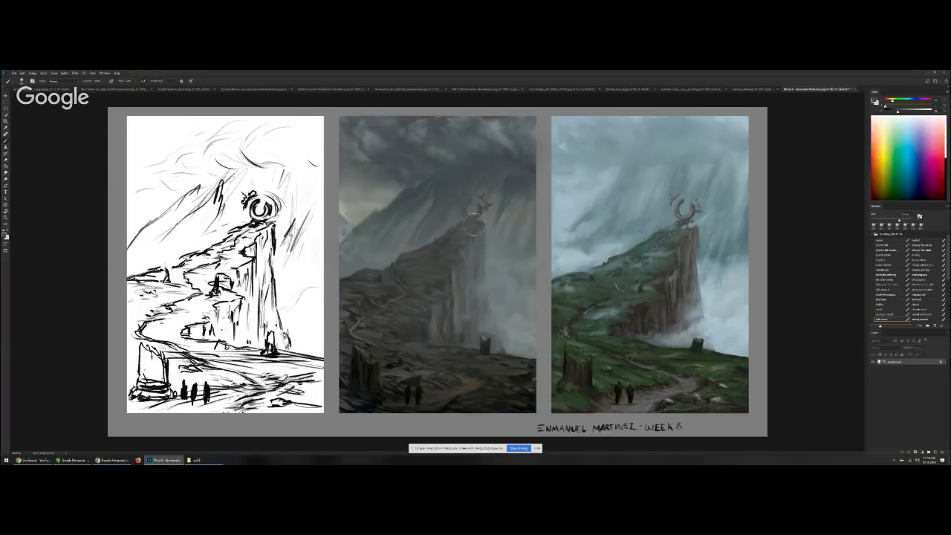
Restate the dark version's cliff top beneath the ring with a smaller brush and sampled colors
{"action": "left_click", "coordinate": [465, 228], "text": "alt"}
{"action": "key", "text": "bracketleft"}
{"action": "key", "text": "bracketleft"}
{"action": "left_click", "coordinate": [501, 279], "text": "alt"}
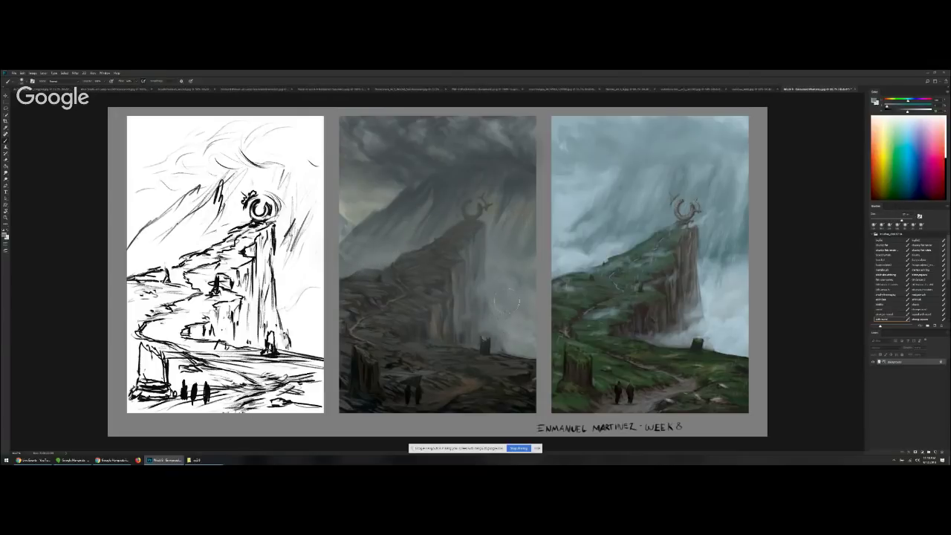
Sample the gray behind the dark version's ring and soften the streaked background with a larger brush
{"action": "left_click", "coordinate": [512, 213], "text": "alt"}
{"action": "key", "text": "bracketright"}
{"action": "key", "text": "bracketright"}
{"action": "key", "text": "bracketright"}
{"action": "key", "text": "bracketright"}
{"action": "key", "text": "bracketright"}
Paint a brighter, warmer glow sampled from the pale sky above the dark version's small distant peak
{"action": "left_click", "coordinate": [374, 214], "text": "alt"}
{"action": "left_click", "coordinate": [920, 112]}
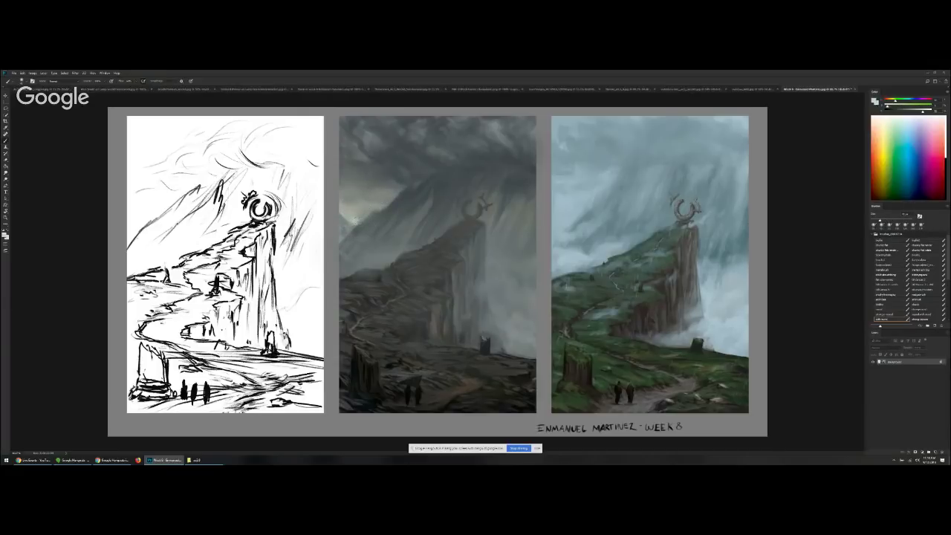
{"action": "left_click", "coordinate": [361, 211], "text": "alt"}
{"action": "left_click_drag", "start_coordinate": [887, 105], "coordinate": [923, 112]}
{"action": "left_click", "coordinate": [891, 101]}
Darken and simplify the dark version's middle-ground terrain below the ridge with a large soft brush
{"action": "key", "text": "]"}
{"action": "key", "text": "]"}
{"action": "key", "text": "]"}
{"action": "key", "text": "]"}
{"action": "left_click", "coordinate": [423, 358], "text": "alt"}
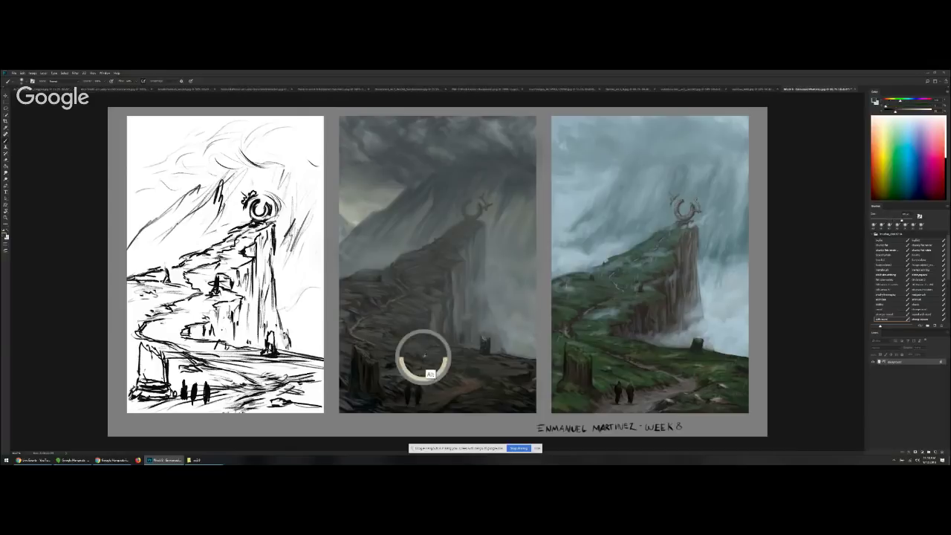
{"action": "left_click", "coordinate": [403, 370], "text": "alt"}
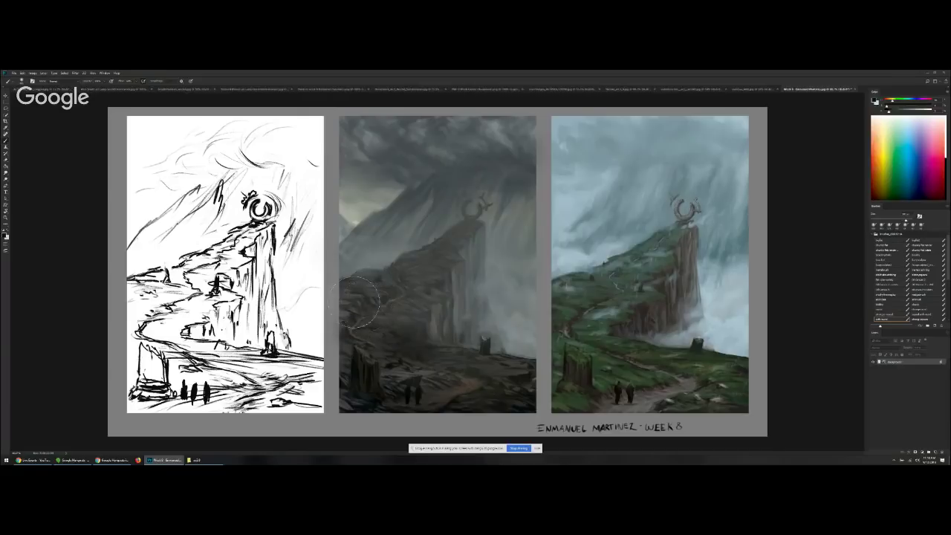
Change to a different brush and mass in the dark version's cliff base and face with sampled darks
{"action": "left_click", "coordinate": [885, 309]}
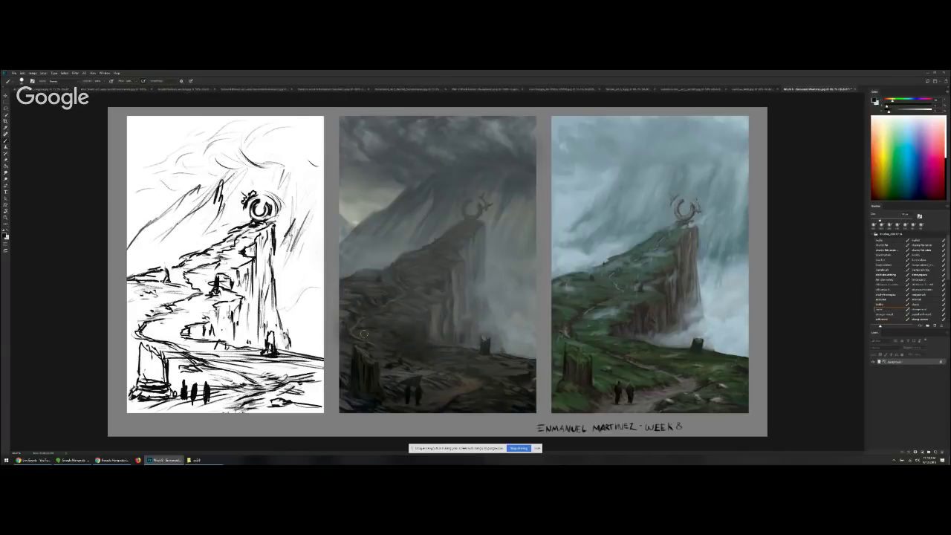
{"action": "left_click", "coordinate": [424, 331], "text": "alt"}
{"action": "key", "text": "bracketright"}
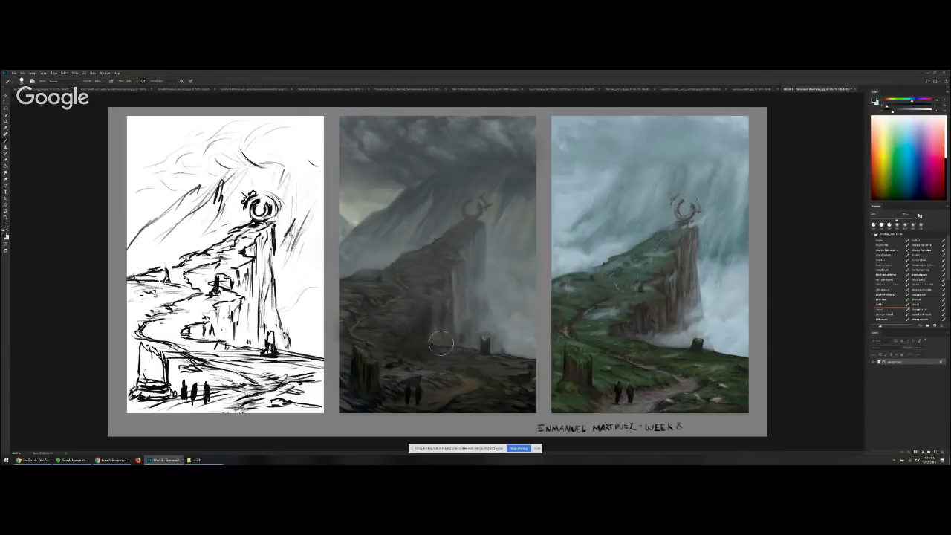
{"action": "left_click_drag", "start_coordinate": [459, 273], "coordinate": [453, 301]}
{"action": "key", "text": "bracketleft"}
{"action": "key", "text": "bracketleft"}
{"action": "key", "text": "ctrl"}
{"action": "key", "text": "bracketleft"}
{"action": "key", "text": "bracketleft"}
Refine the dark version's cliff-top silhouette and the ring above it using sampled cliff and sky colors
{"action": "left_click", "coordinate": [474, 234], "text": "alt"}
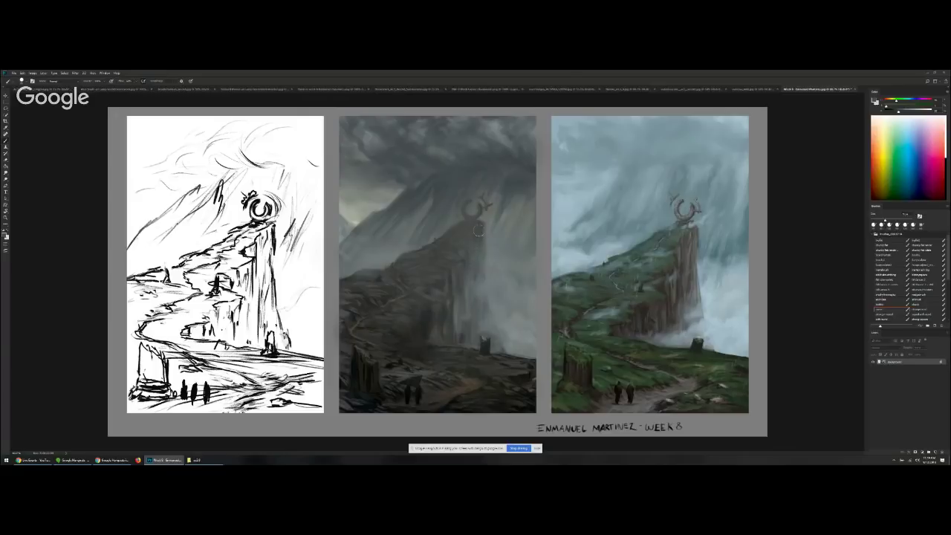
{"action": "left_click", "coordinate": [462, 257], "text": "alt"}
{"action": "left_click", "coordinate": [486, 226], "text": "alt"}
{"action": "left_click", "coordinate": [374, 208], "text": "alt"}
{"action": "left_click", "coordinate": [506, 216], "text": "alt"}
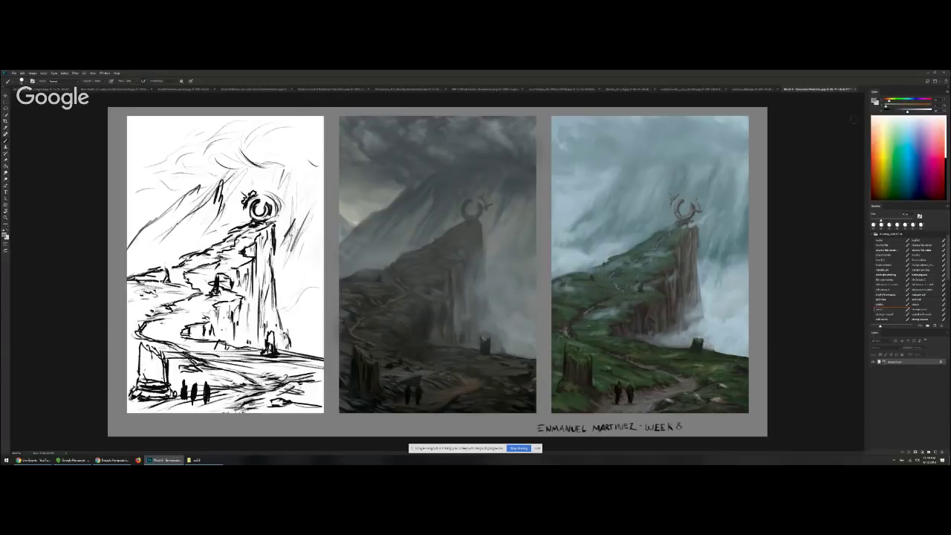
Brush lighter, warmer light shafts into the misty sky beside the dark version's ring and cliff, sampling the distant haze
{"action": "left_click", "coordinate": [914, 111]}
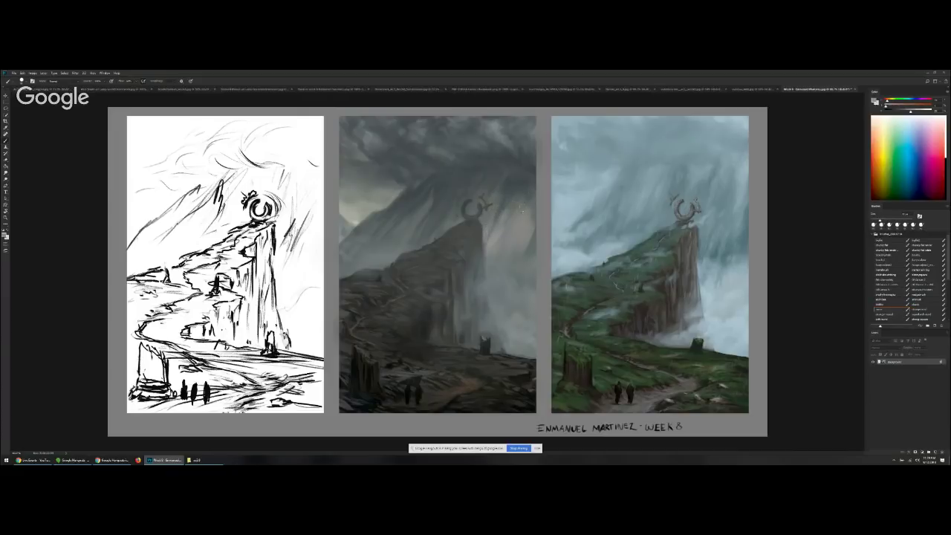
{"action": "left_click_drag", "start_coordinate": [520, 228], "coordinate": [552, 227]}
{"action": "left_click", "coordinate": [391, 228], "text": "alt"}
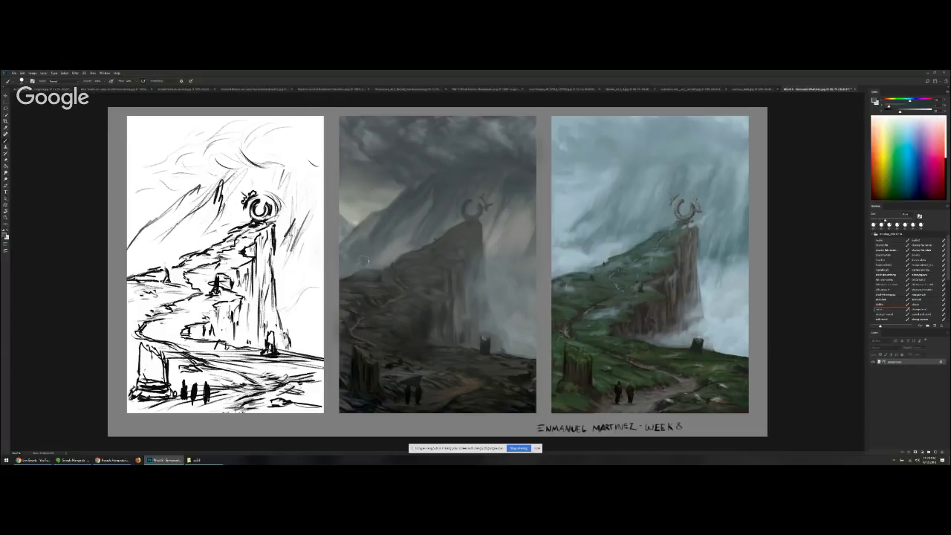
{"action": "key", "text": "alt"}
{"action": "key", "text": "ctrl+minus"}
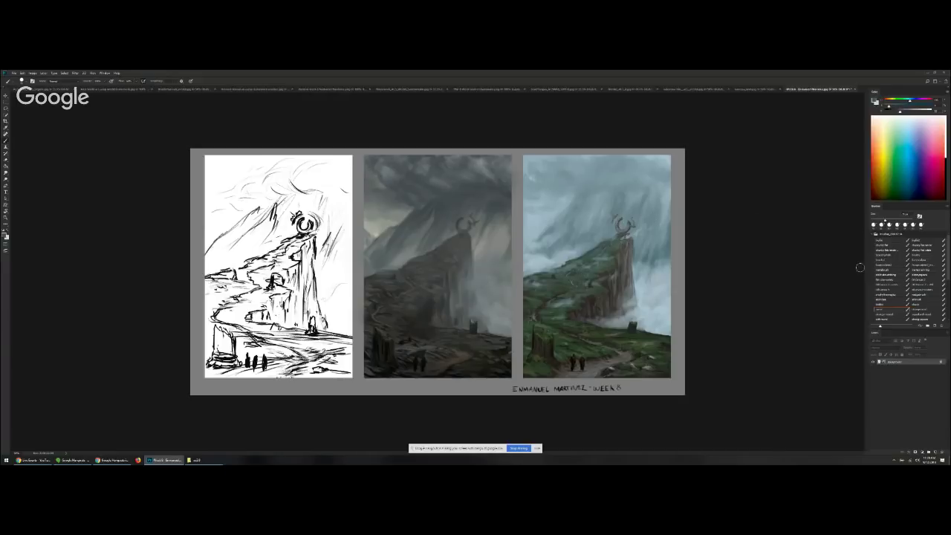
Change to a soft brush and veil the green version's cliff face and ring with sampled pale blue mist
{"action": "left_click", "coordinate": [890, 320]}
{"action": "left_click", "coordinate": [641, 255], "text": "alt"}
{"action": "left_click", "coordinate": [660, 275], "text": "alt"}
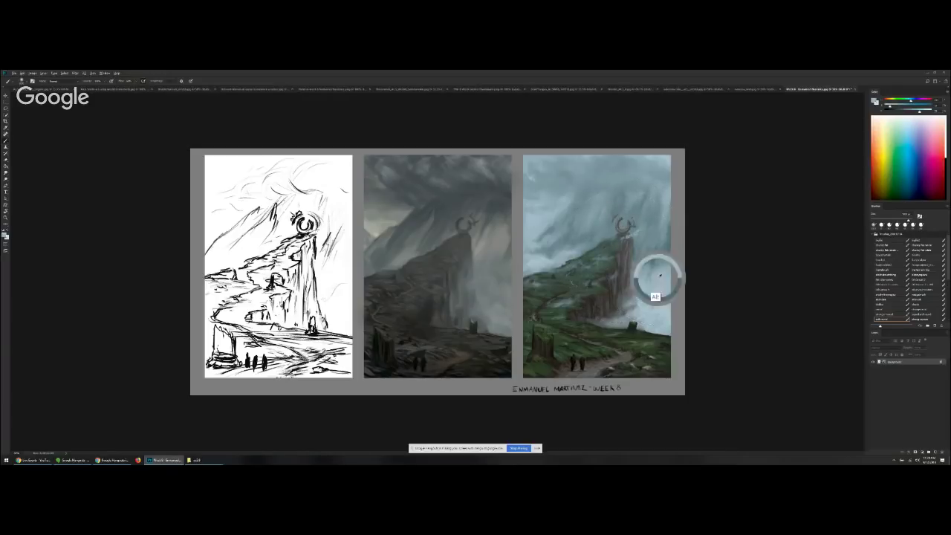
{"action": "mouse_move", "coordinate": [627, 236]}
{"action": "left_mouse_down"}
{"action": "mouse_move", "coordinate": [617, 276]}
{"action": "mouse_move", "coordinate": [621, 261]}
{"action": "left_mouse_up"}
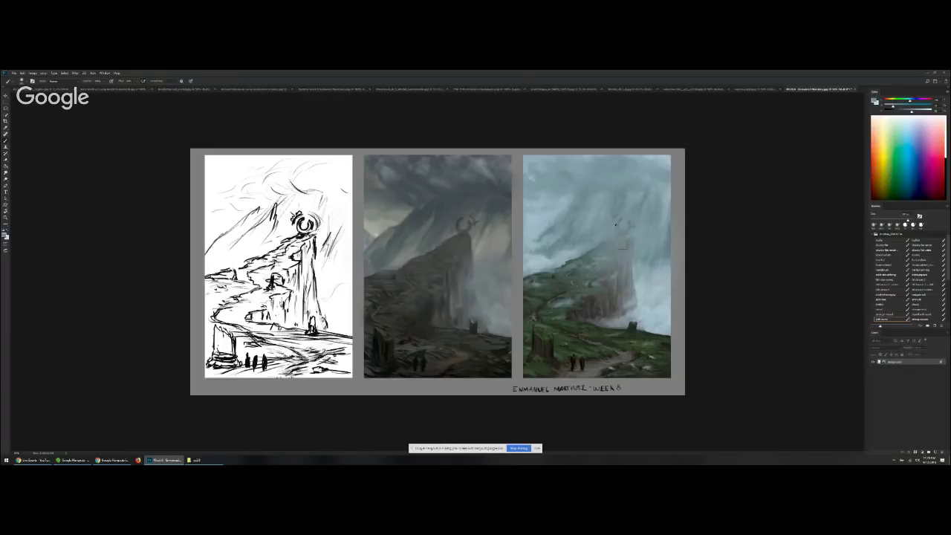
{"action": "mouse_move", "coordinate": [557, 264]}
{"action": "left_mouse_down"}
{"action": "mouse_move", "coordinate": [632, 242]}
{"action": "mouse_move", "coordinate": [601, 287]}
{"action": "mouse_move", "coordinate": [615, 286]}
{"action": "mouse_move", "coordinate": [603, 297]}
{"action": "mouse_move", "coordinate": [635, 306]}
{"action": "left_mouse_up"}
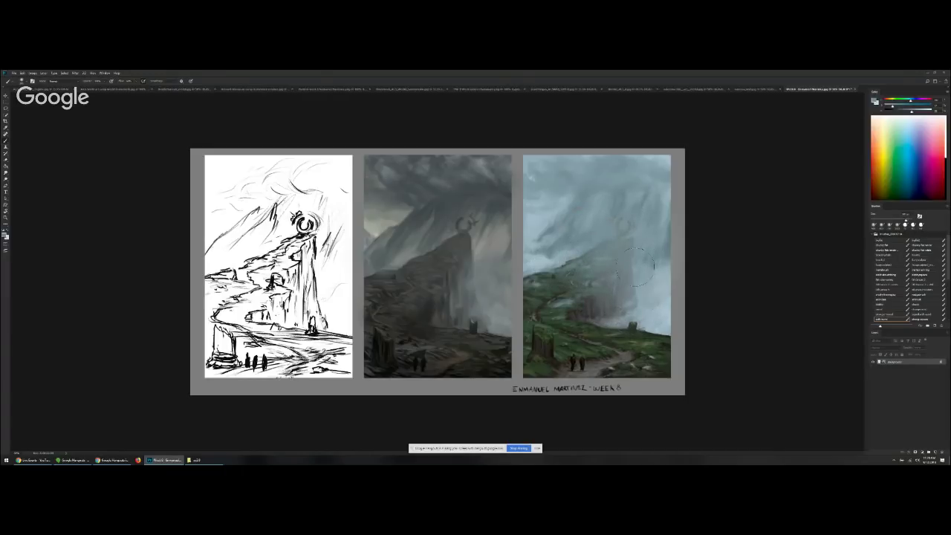
Spread sampled mist with a larger brush over the green version's upper slope and the middle of its cliff
{"action": "left_click", "coordinate": [655, 244], "text": "alt"}
{"action": "key", "text": "bracketright"}
{"action": "key", "text": "bracketright"}
{"action": "key", "text": "bracketright"}
{"action": "key", "text": "bracketright"}
{"action": "left_click_drag", "start_coordinate": [583, 286], "coordinate": [616, 289]}
{"action": "left_click", "coordinate": [594, 293], "text": "alt"}
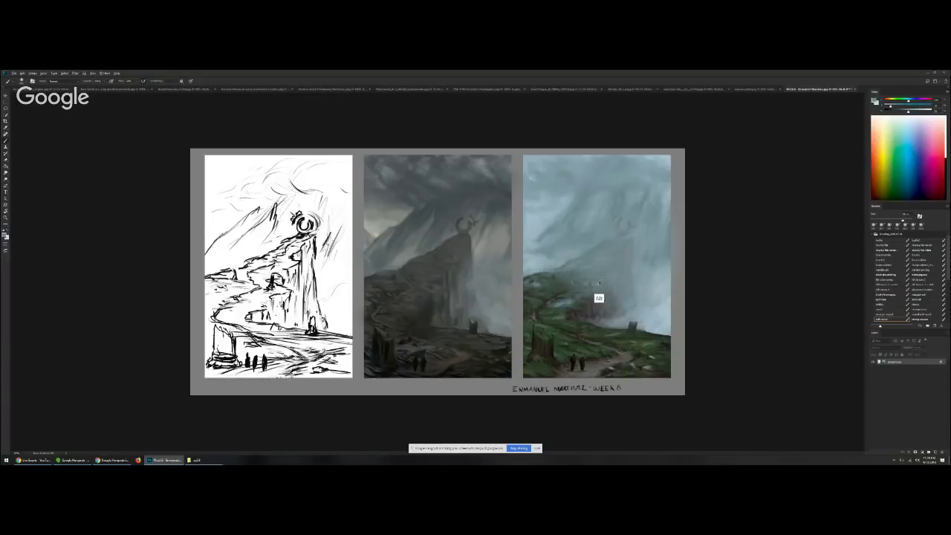
Restate the green version's ridge as a soft silhouette in the fog using a sampled mid-tone
{"action": "key", "text": "bracketleft"}
{"action": "left_click_drag", "start_coordinate": [543, 281], "coordinate": [625, 286]}
{"action": "key", "text": "alt"}
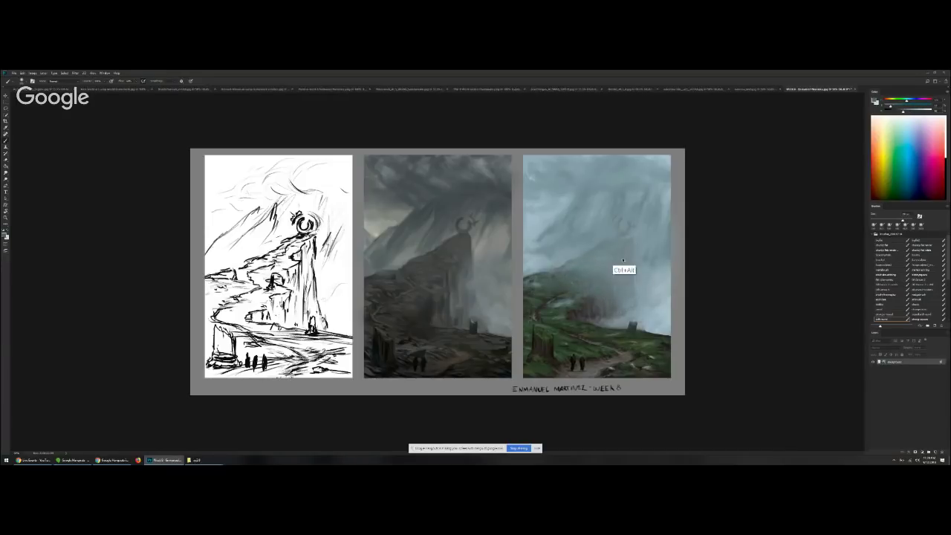
{"action": "key", "text": "alt"}
{"action": "left_click", "coordinate": [643, 232], "text": "alt"}
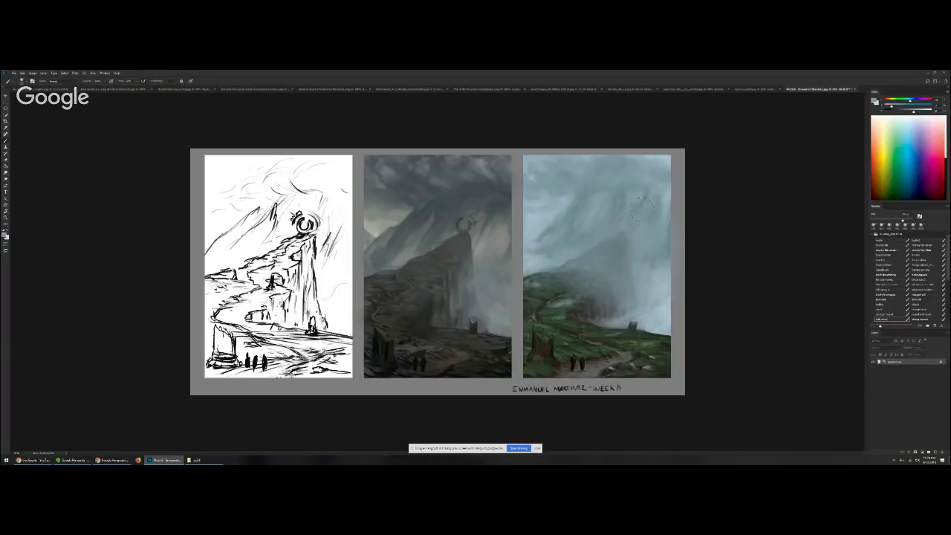
Soften the green version's cliff base into the fog with sampled mist and ground colors
{"action": "left_click", "coordinate": [621, 293], "text": "alt"}
{"action": "key", "text": "bracketright"}
{"action": "left_click_drag", "start_coordinate": [617, 298], "coordinate": [607, 290]}
{"action": "left_click", "coordinate": [629, 327], "text": "alt"}
{"action": "left_click", "coordinate": [595, 322], "text": "alt"}
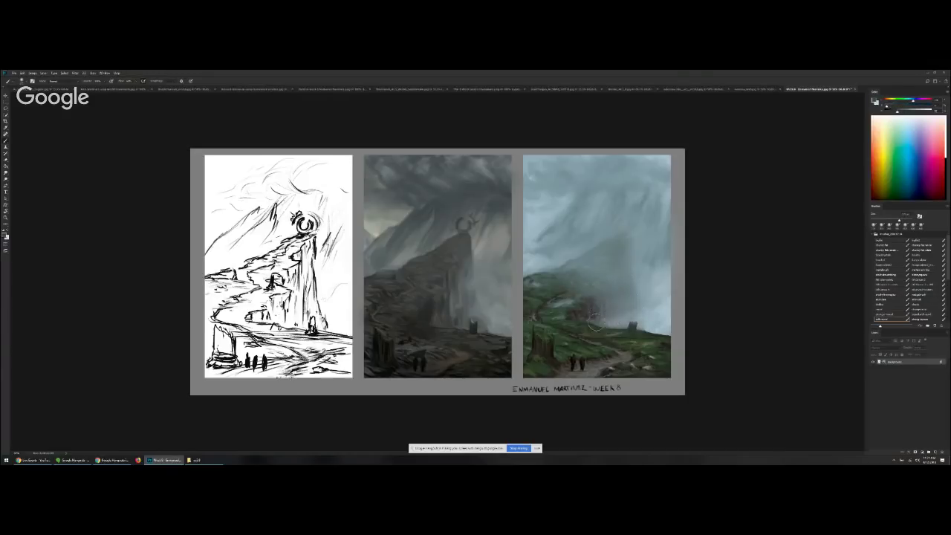
{"action": "key", "text": "bracketright"}
{"action": "mouse_move", "coordinate": [630, 312]}
{"action": "left_mouse_down"}
{"action": "mouse_move", "coordinate": [601, 310]}
{"action": "mouse_move", "coordinate": [627, 301]}
{"action": "mouse_move", "coordinate": [607, 315]}
{"action": "mouse_move", "coordinate": [598, 307]}
{"action": "mouse_move", "coordinate": [625, 300]}
{"action": "left_mouse_up"}
{"action": "left_click", "coordinate": [600, 315], "text": "alt"}
{"action": "left_click", "coordinate": [652, 308], "text": "alt"}
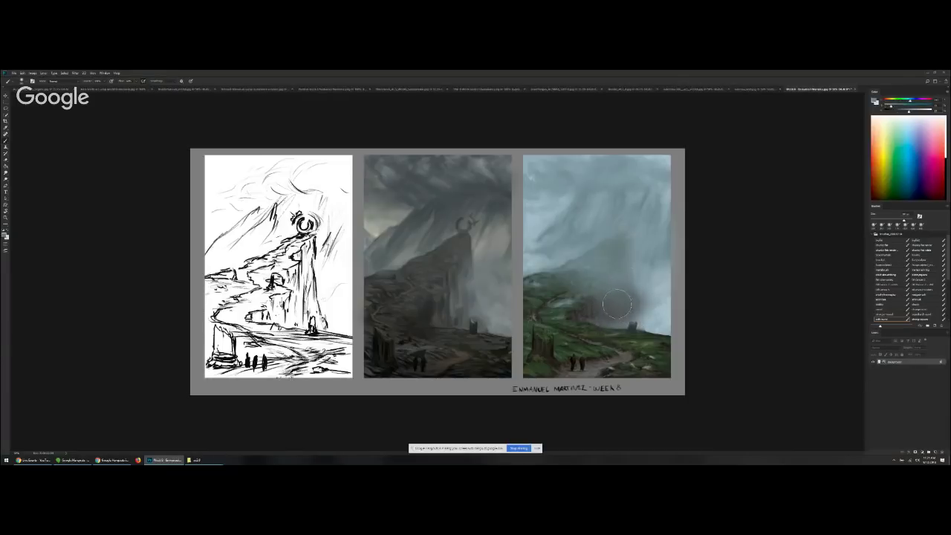
{"action": "left_click_drag", "start_coordinate": [639, 301], "coordinate": [616, 312]}
{"action": "left_click", "coordinate": [618, 300], "text": "alt"}
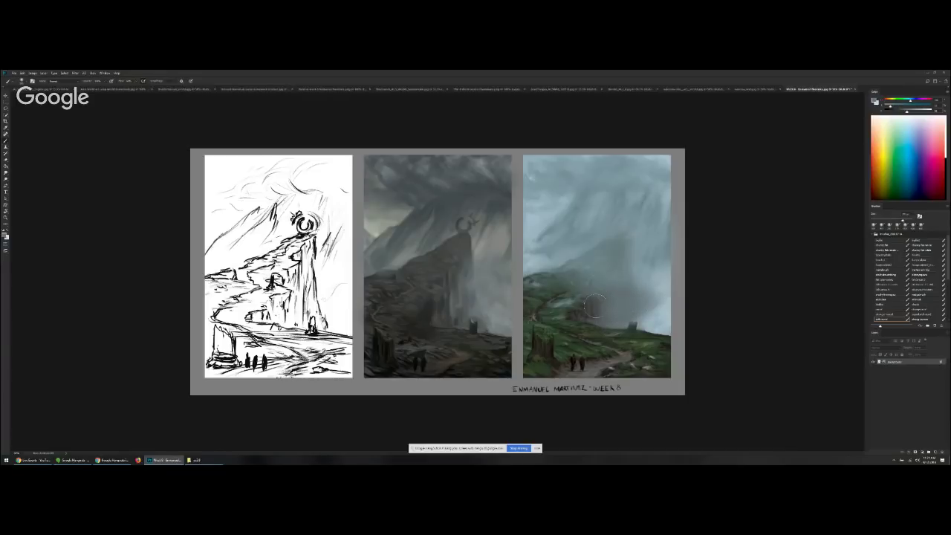
Change to a different brush and repaint the green version's ring and cloud edges faintly through the mist
{"action": "key", "text": "alt"}
{"action": "scroll", "coordinate": [536, 308], "scroll_direction": "down", "scroll_amount": 1}
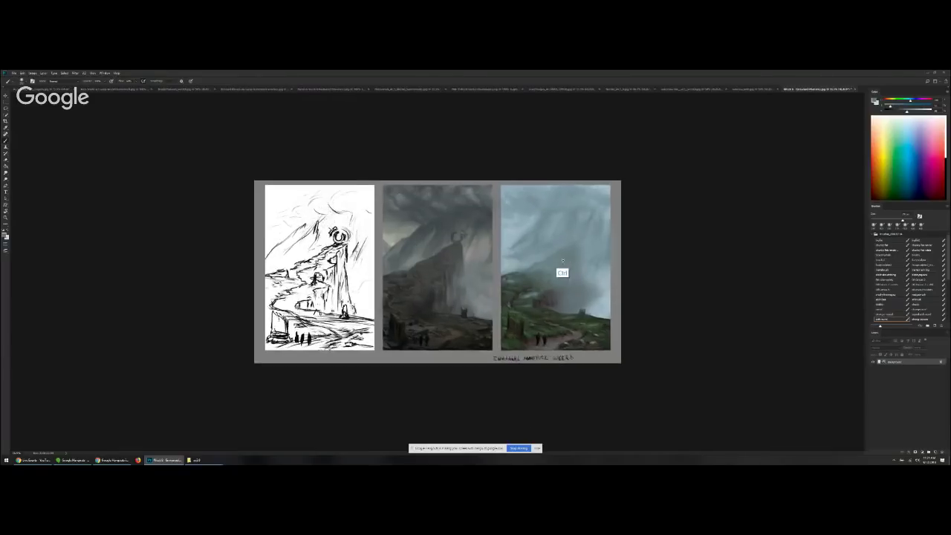
{"action": "scroll", "coordinate": [563, 272], "scroll_direction": "up", "scroll_amount": 1}
{"action": "left_click", "coordinate": [896, 309]}
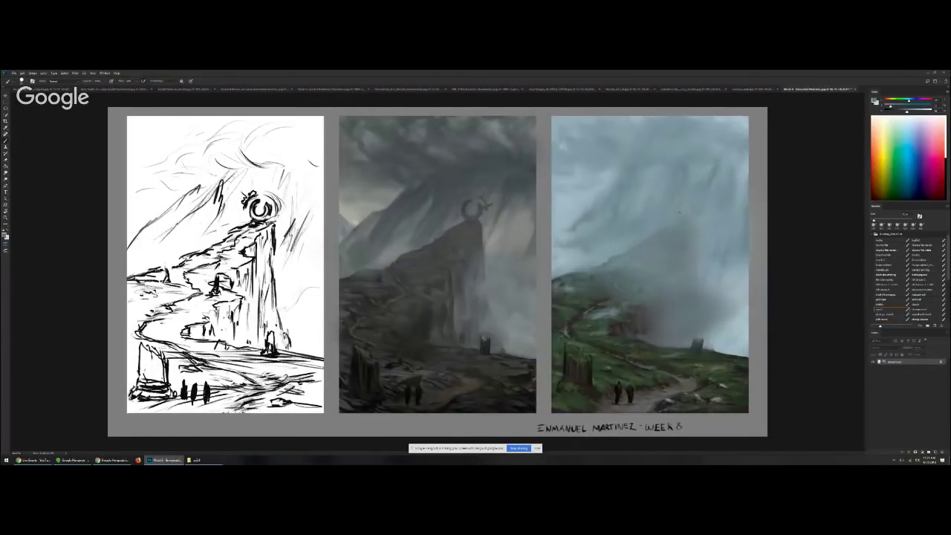
{"action": "key", "text": "]"}
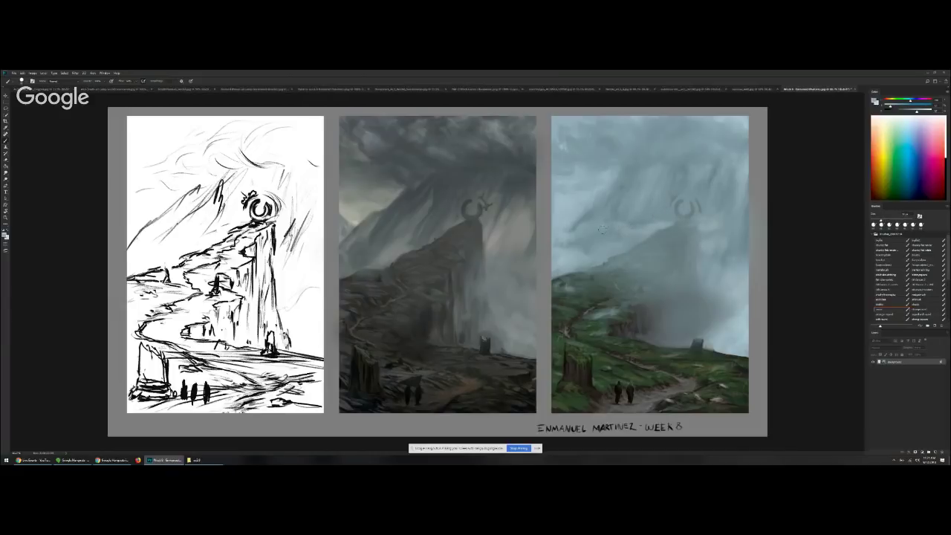
Lasso the dark version's foreground terrain and copy it to a new layer
{"action": "key", "text": "ctrl"}
{"action": "left_click", "coordinate": [438, 325], "text": "ctrl"}
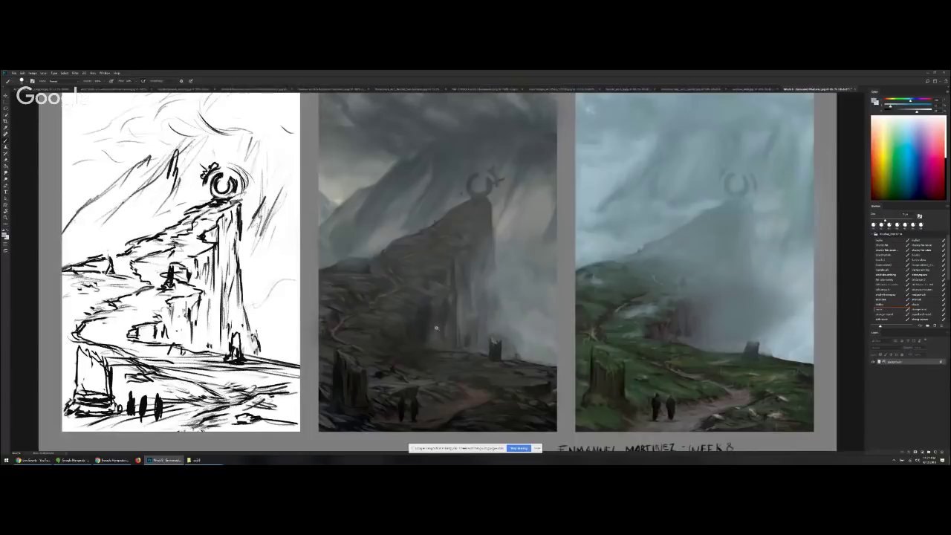
{"action": "scroll", "coordinate": [436, 328], "scroll_direction": "up", "scroll_amount": 1}
{"action": "mouse_move", "coordinate": [375, 236]}
{"action": "left_mouse_down"}
{"action": "mouse_move", "coordinate": [587, 247]}
{"action": "mouse_move", "coordinate": [654, 288]}
{"action": "mouse_move", "coordinate": [376, 324]}
{"action": "mouse_move", "coordinate": [376, 237]}
{"action": "left_mouse_up"}
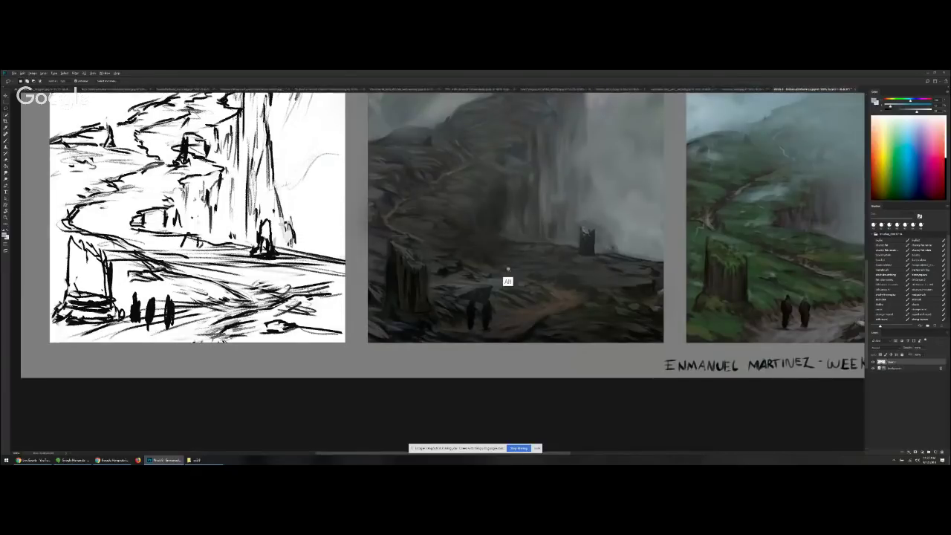
Enlarge the copied foreground terrain and reposition it over the lower part of the dark version
{"action": "scroll", "coordinate": [508, 278], "scroll_direction": "down", "scroll_amount": 3}
{"action": "key", "text": "ctrl+t"}
{"action": "left_click_drag", "start_coordinate": [408, 263], "coordinate": [478, 233]}
{"action": "mouse_move", "coordinate": [374, 277]}
{"action": "left_mouse_down"}
{"action": "mouse_move", "coordinate": [414, 259]}
{"action": "mouse_move", "coordinate": [401, 262]}
{"action": "left_mouse_up"}
{"action": "key", "text": "Return"}
{"action": "key", "text": "b"}
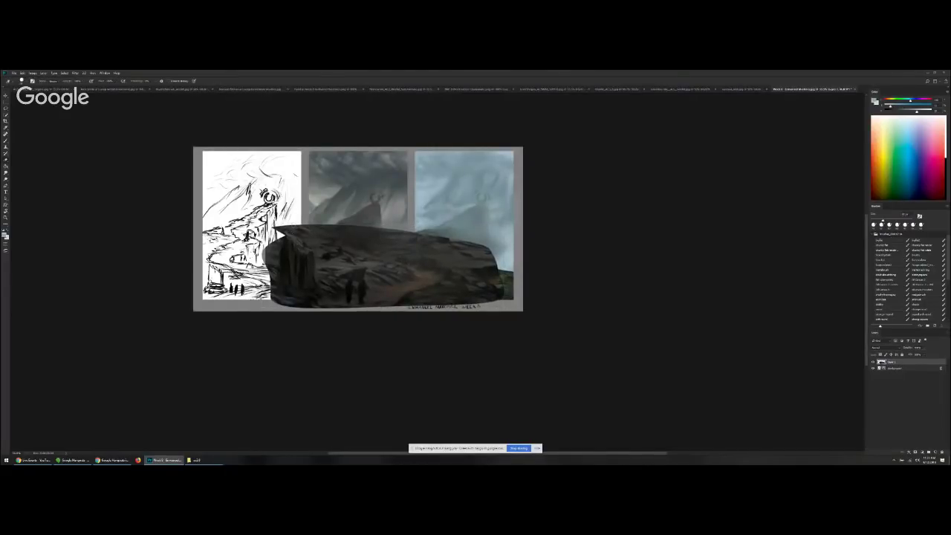
Trim the enlarged foreground to the dark version's frame by deleting everything outside it, and adjust its position
{"action": "key", "text": "m"}
{"action": "left_click_drag", "start_coordinate": [309, 215], "coordinate": [406, 292]}
{"action": "key", "text": "ctrl+shift+i"}
{"action": "key", "text": "Delete"}
{"action": "key", "text": "b"}
{"action": "left_click_drag", "start_coordinate": [385, 259], "coordinate": [388, 265], "text": "ctrl"}
{"action": "key", "text": "Return"}
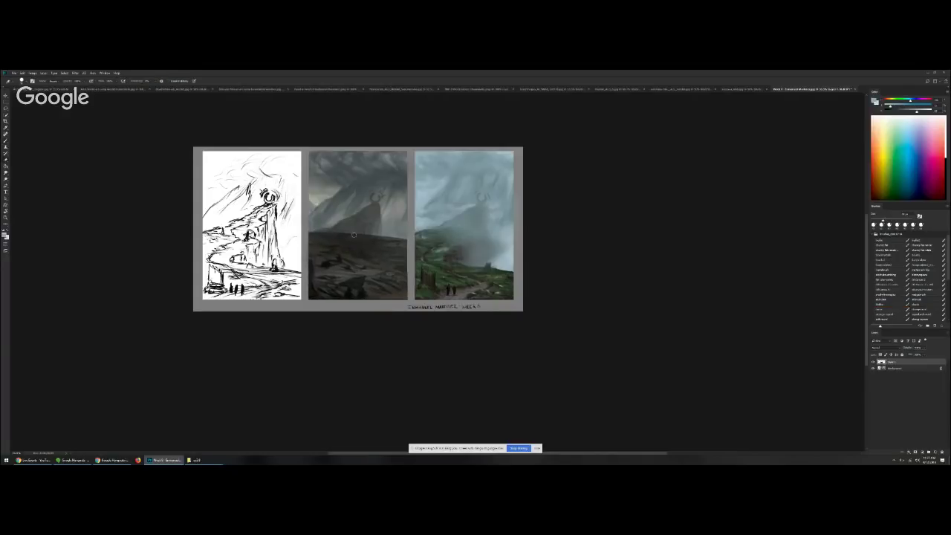
Erase the enlarged foreground's upper edge into a rounded hill that slopes down beneath the distant cliff
{"action": "key", "text": "]"}
{"action": "key", "text": "]"}
{"action": "key", "text": "]"}
{"action": "key", "text": "]"}
{"action": "key", "text": "]"}
{"action": "left_click_drag", "start_coordinate": [357, 229], "coordinate": [404, 246]}
{"action": "left_click_drag", "start_coordinate": [357, 224], "coordinate": [408, 260]}
{"action": "mouse_move", "coordinate": [332, 229]}
{"action": "left_mouse_down"}
{"action": "mouse_move", "coordinate": [292, 239]}
{"action": "mouse_move", "coordinate": [334, 236]}
{"action": "left_mouse_up"}
Paint larger dark standing figures in the middle of the dark version's foreground with sampled ground colors
{"action": "key", "text": "b"}
{"action": "left_click", "coordinate": [356, 298], "text": "alt"}
{"action": "key", "text": "["}
{"action": "left_click_drag", "start_coordinate": [348, 281], "coordinate": [347, 291]}
{"action": "left_click", "coordinate": [366, 279], "text": "alt"}
{"action": "key", "text": "["}
{"action": "key", "text": "["}
{"action": "left_click", "coordinate": [371, 284], "text": "alt"}
{"action": "key", "text": "["}
{"action": "left_click_drag", "start_coordinate": [350, 291], "coordinate": [371, 290]}
Paint a tall, near-black standing stone at the dark version's left foreground edge
{"action": "left_click", "coordinate": [313, 286], "text": "alt"}
{"action": "key", "text": "]"}
{"action": "key", "text": "]"}
{"action": "left_click_drag", "start_coordinate": [323, 251], "coordinate": [319, 287]}
{"action": "mouse_move", "coordinate": [330, 266]}
{"action": "left_mouse_down"}
{"action": "mouse_move", "coordinate": [318, 292]}
{"action": "mouse_move", "coordinate": [325, 244]}
{"action": "mouse_move", "coordinate": [329, 279]}
{"action": "left_mouse_up"}
{"action": "key", "text": "bracketright"}
{"action": "left_click", "coordinate": [346, 276], "text": "alt"}
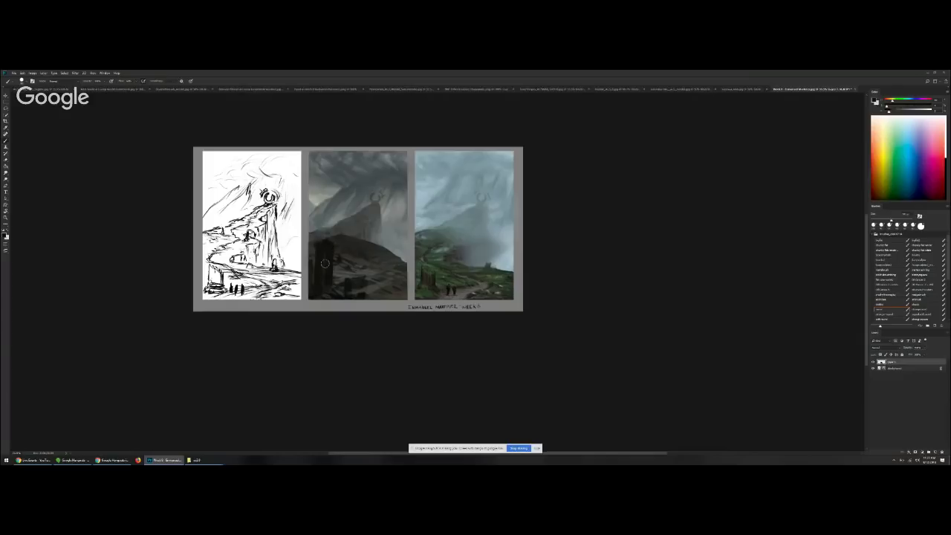
Add a second figure and a tall leaning dark stone on the right of the dark version's foreground
{"action": "key", "text": "["}
{"action": "key", "text": "["}
{"action": "key", "text": "["}
{"action": "key", "text": "["}
{"action": "mouse_move", "coordinate": [384, 288]}
{"action": "left_mouse_down"}
{"action": "mouse_move", "coordinate": [396, 241]}
{"action": "mouse_move", "coordinate": [400, 261]}
{"action": "mouse_move", "coordinate": [382, 282]}
{"action": "left_mouse_up"}
{"action": "key", "text": "]"}
{"action": "mouse_move", "coordinate": [390, 245]}
{"action": "left_mouse_down"}
{"action": "mouse_move", "coordinate": [379, 281]}
{"action": "mouse_move", "coordinate": [351, 277]}
{"action": "mouse_move", "coordinate": [364, 288]}
{"action": "left_mouse_up"}
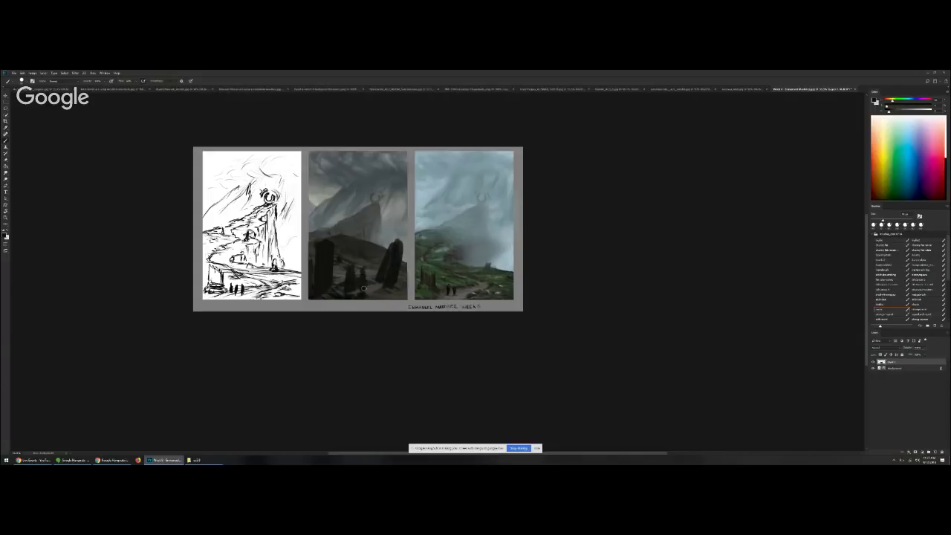
Refine the ground around the dark version's figures and the hill edge below the cliff with sampled colors
{"action": "left_click", "coordinate": [373, 271], "text": "alt"}
{"action": "mouse_move", "coordinate": [342, 294]}
{"action": "left_mouse_down"}
{"action": "mouse_move", "coordinate": [324, 296]}
{"action": "mouse_move", "coordinate": [353, 295]}
{"action": "left_mouse_up"}
{"action": "left_click", "coordinate": [355, 256], "text": "alt"}
{"action": "left_click", "coordinate": [368, 222], "text": "alt"}
{"action": "left_click", "coordinate": [352, 233], "text": "alt"}
{"action": "key", "text": "e"}
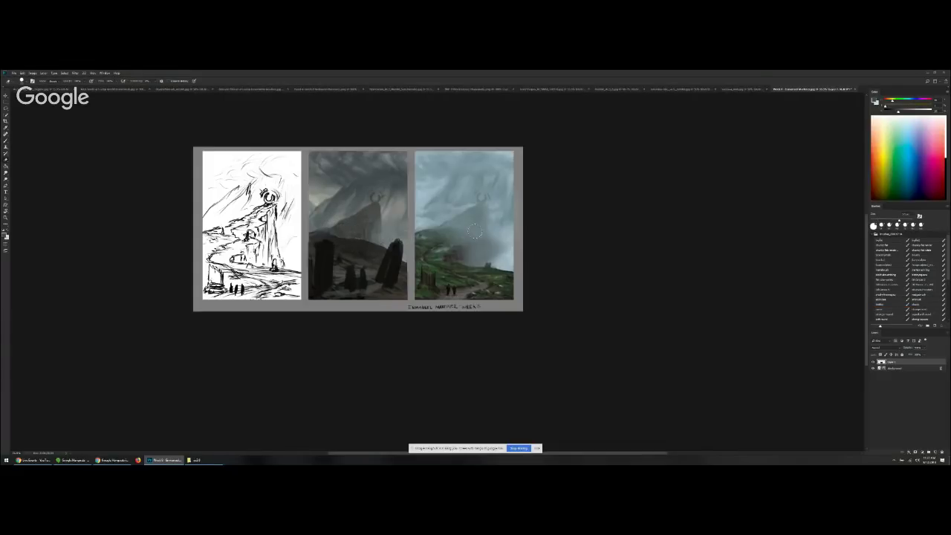
{"action": "left_click_drag", "start_coordinate": [420, 321], "coordinate": [479, 323]}
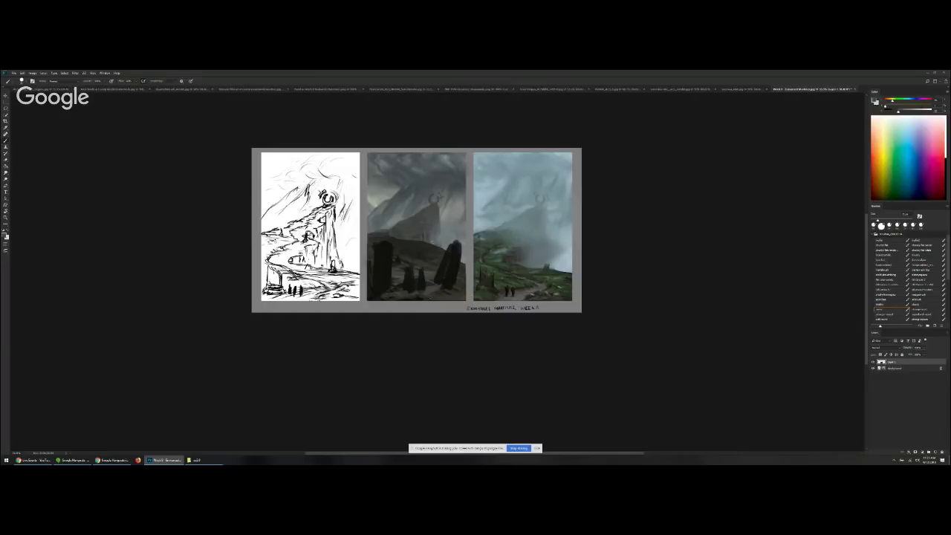
Adjust the dark version's slopes and mist behind the standing stones with sampled tones
{"action": "mouse_move", "coordinate": [381, 280]}
{"action": "left_mouse_down"}
{"action": "mouse_move", "coordinate": [449, 273]}
{"action": "mouse_move", "coordinate": [391, 293]}
{"action": "mouse_move", "coordinate": [437, 286]}
{"action": "mouse_move", "coordinate": [421, 278]}
{"action": "mouse_move", "coordinate": [443, 188]}
{"action": "left_mouse_up"}
{"action": "key", "text": "ctrl+z"}
{"action": "left_click", "coordinate": [409, 252], "text": "alt"}
{"action": "key", "text": "ctrl"}
{"action": "key", "text": "ctrl+plus"}
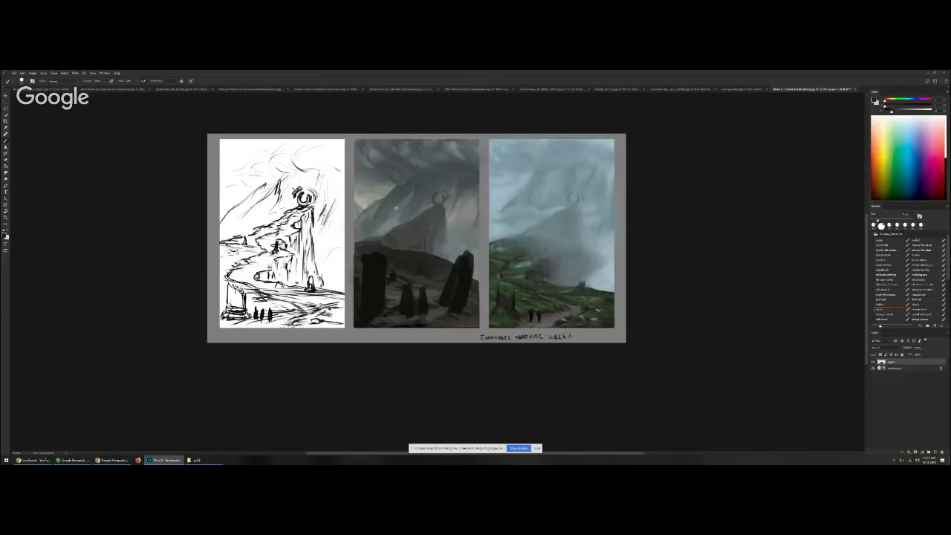
{"action": "key", "text": "ctrl+plus"}
{"action": "mouse_move", "coordinate": [418, 229]}
{"action": "left_mouse_down"}
{"action": "mouse_move", "coordinate": [420, 251]}
{"action": "mouse_move", "coordinate": [410, 256]}
{"action": "left_mouse_up"}
{"action": "left_click", "coordinate": [406, 238], "text": "alt"}
{"action": "left_click_drag", "start_coordinate": [388, 223], "coordinate": [387, 248]}
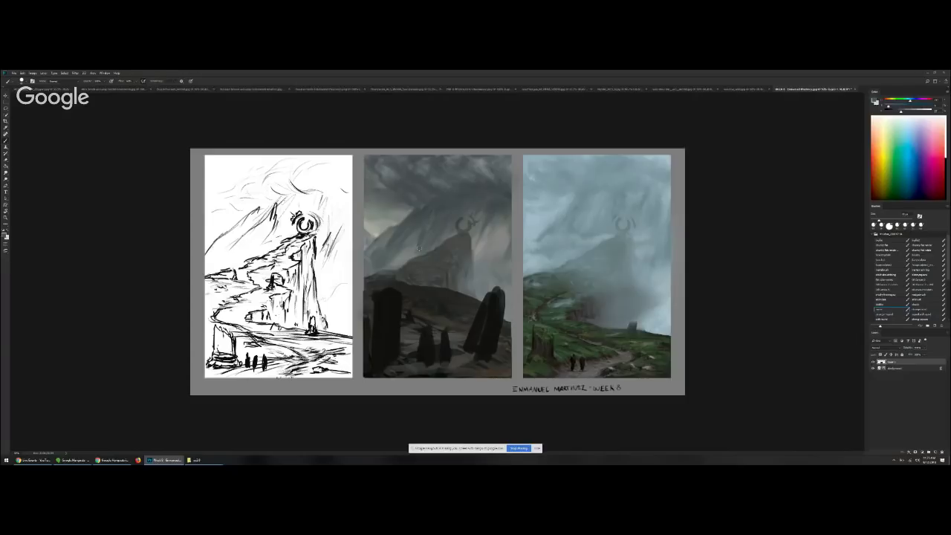
Try a stroke over the line sketch's distant mountain slope
{"action": "left_click_drag", "start_coordinate": [253, 210], "coordinate": [268, 236]}
{"action": "key", "text": "ctrl+z"}
{"action": "key", "text": "alt"}
{"action": "scroll", "coordinate": [435, 283], "scroll_direction": "down", "scroll_amount": 3}
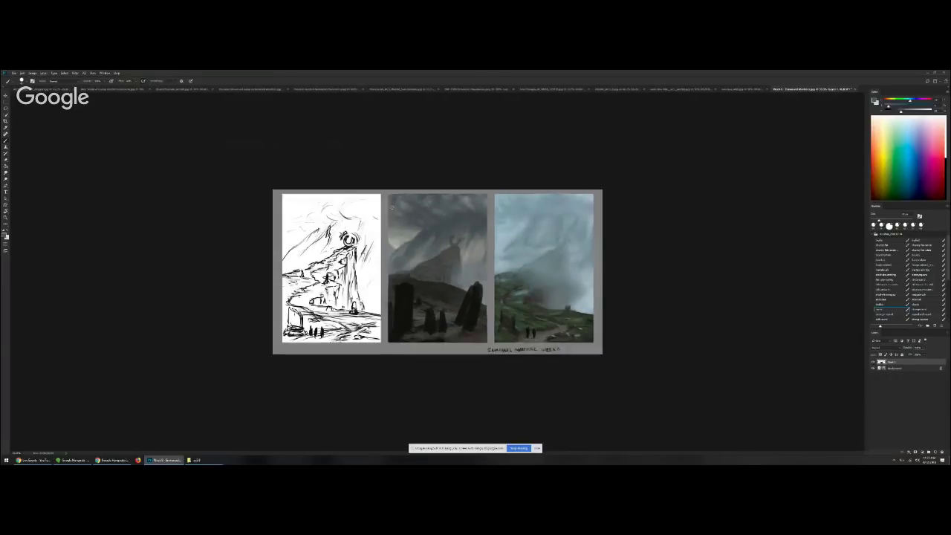
Review the other open landscape color studies one after another, ending back at the cliff-and-ring document
{"action": "key", "text": "ctrl+Tab"}
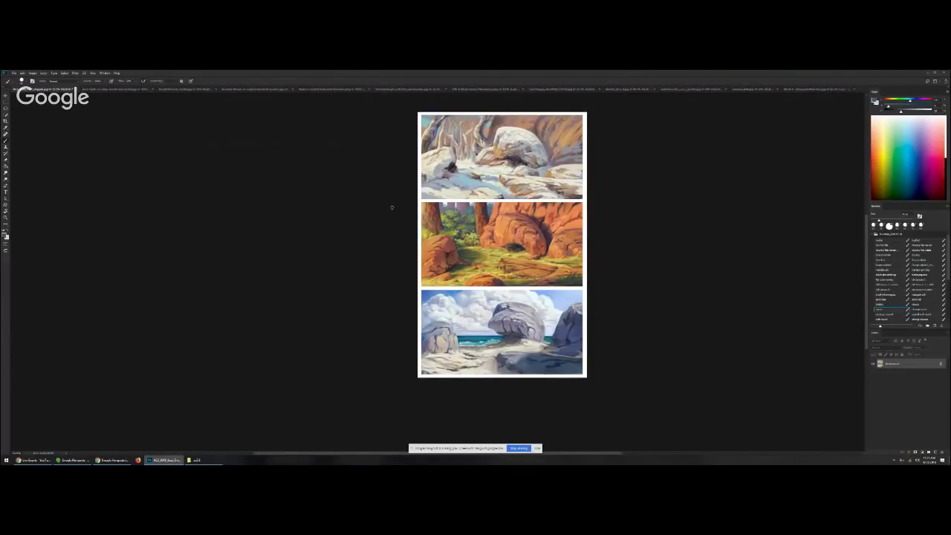
{"action": "key", "text": "ctrl+Tab"}
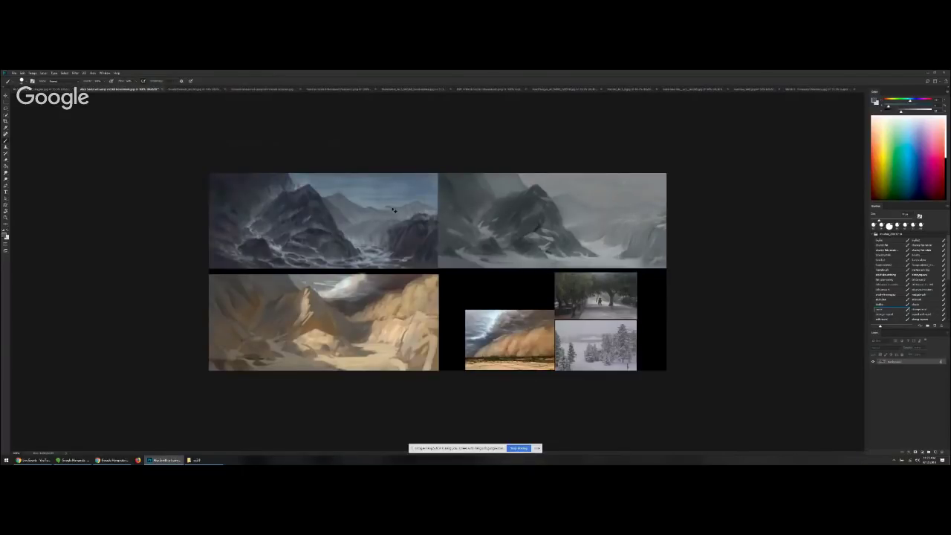
{"action": "key", "text": "ctrl+Tab"}
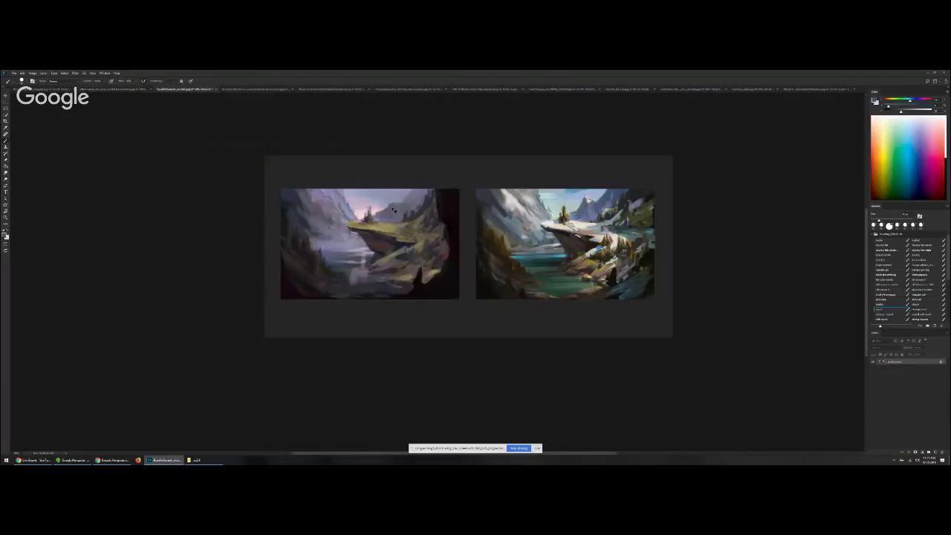
{"action": "key", "text": "ctrl+Tab"}
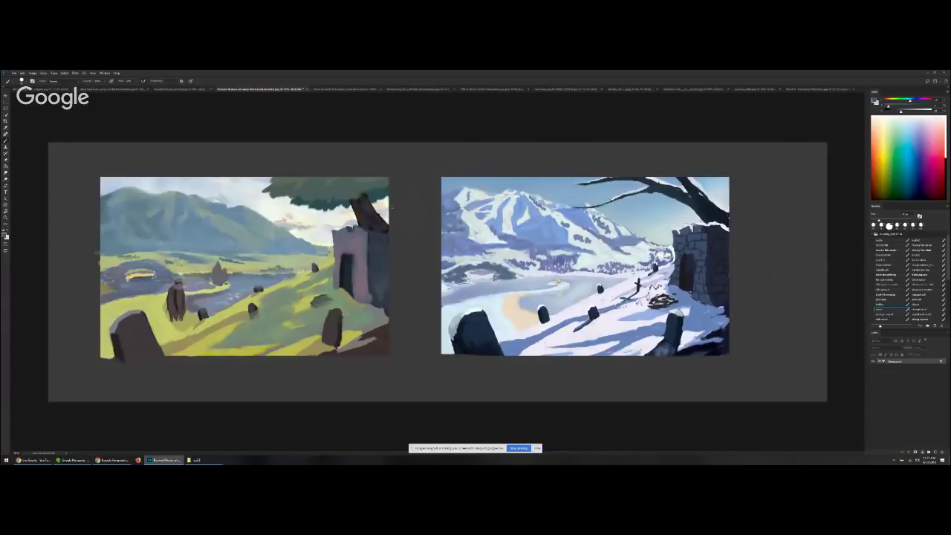
{"action": "key", "text": "ctrl+Tab"}
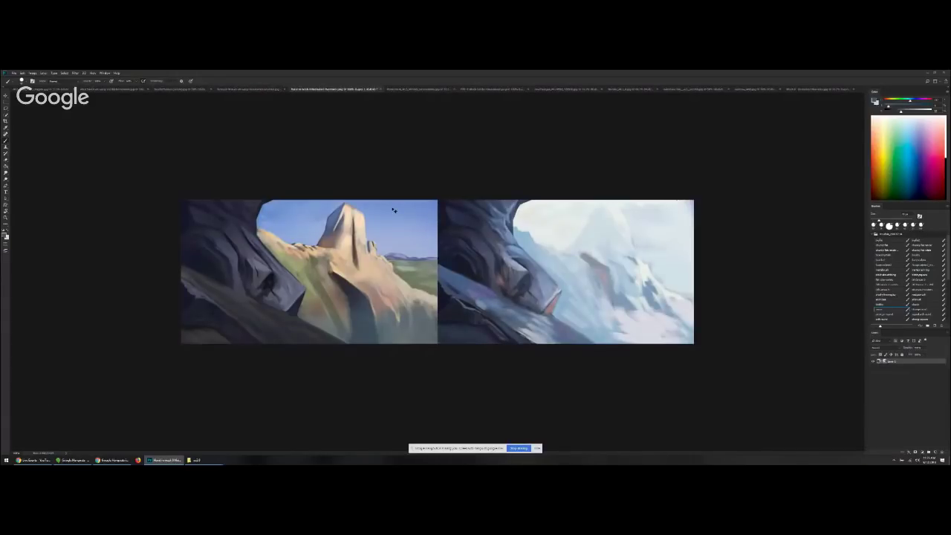
{"action": "key", "text": "ctrl+Tab"}
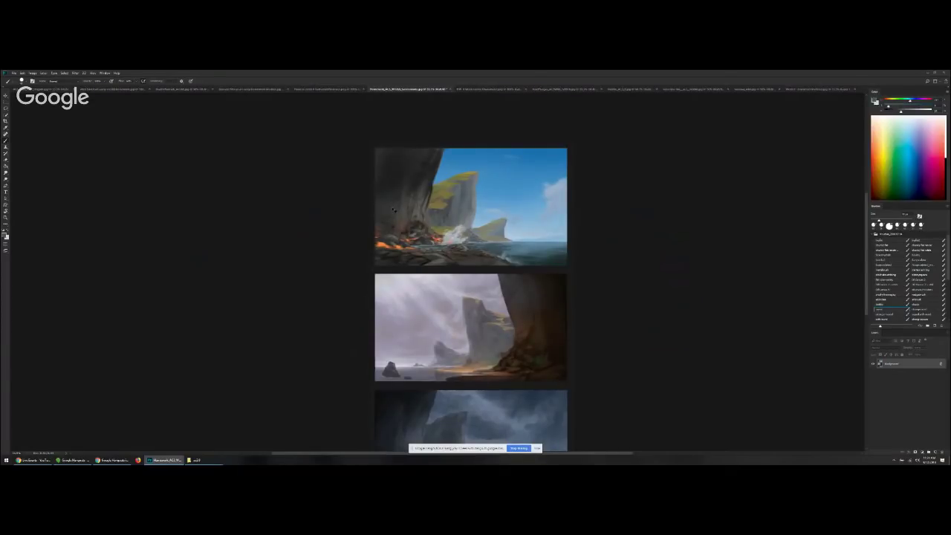
{"action": "key", "text": "ctrl+Tab"}
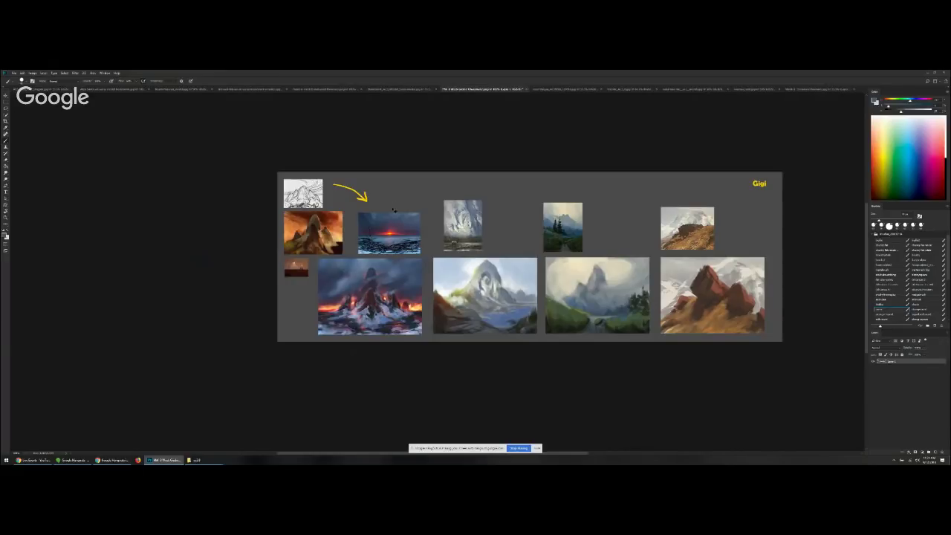
{"action": "key", "text": "ctrl+Tab"}
{"action": "key", "text": "ctrl+Tab"}
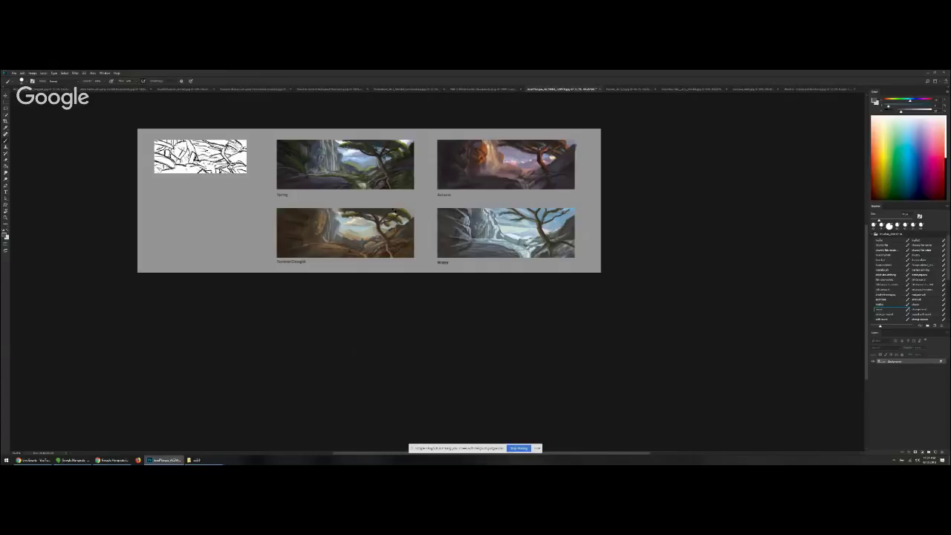
{"action": "key", "text": "ctrl+Tab"}
{"action": "key", "text": "ctrl+Tab"}
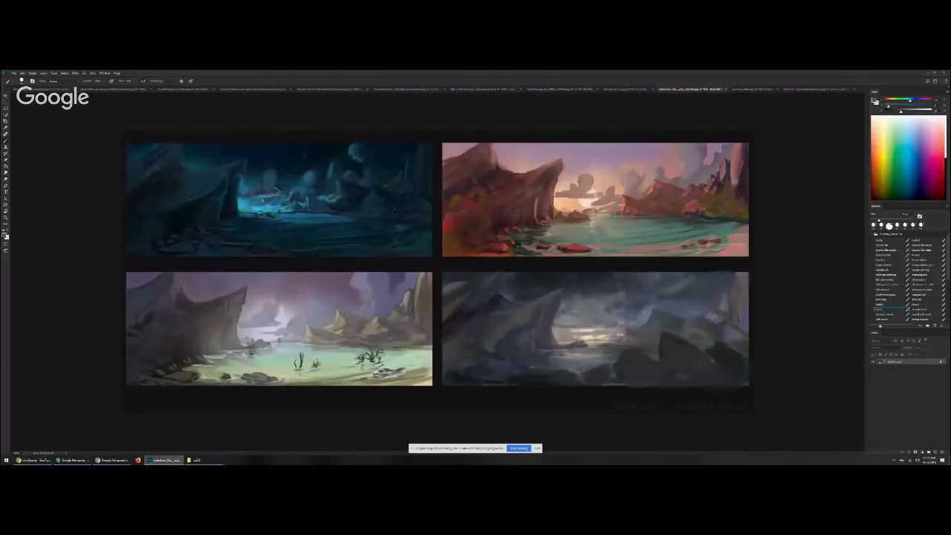
{"action": "key", "text": "ctrl+Tab"}
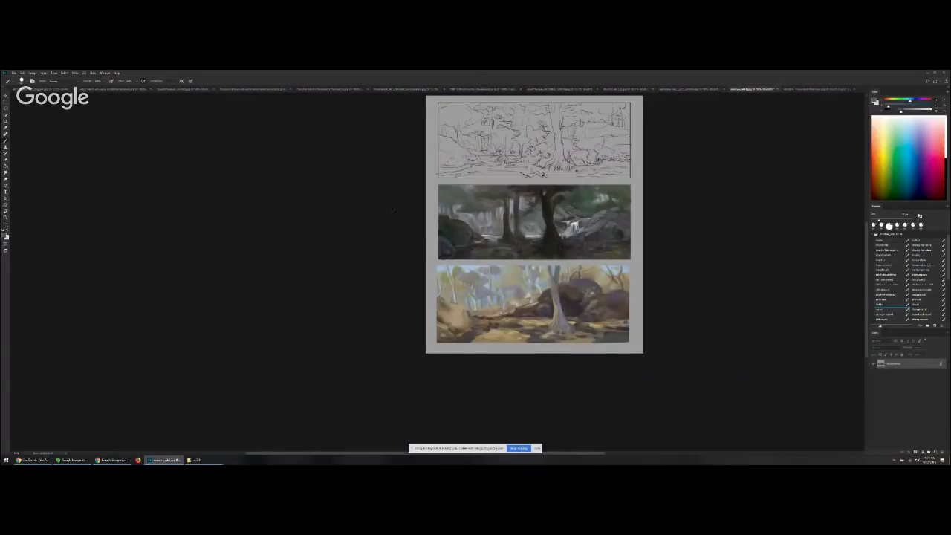
{"action": "key", "text": "ctrl+Tab"}
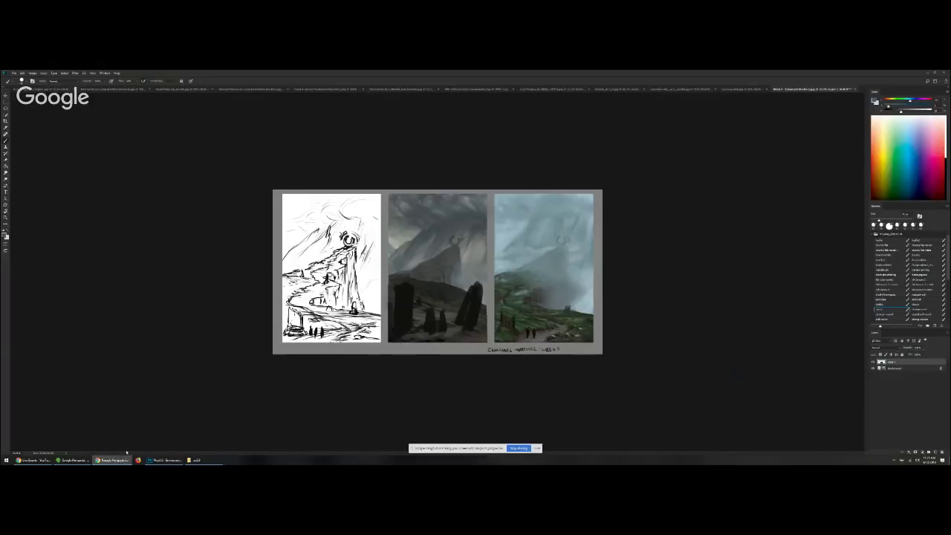
Switch to the browser's YouTube live events page and bring up the Google Hangouts broadcast window
{"action": "left_click", "coordinate": [34, 460]}
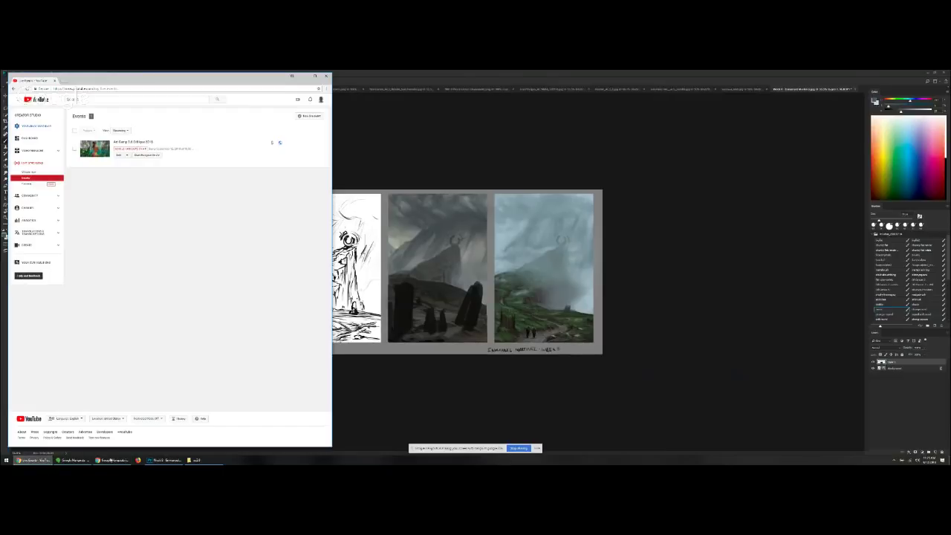
{"action": "left_click", "coordinate": [87, 461]}
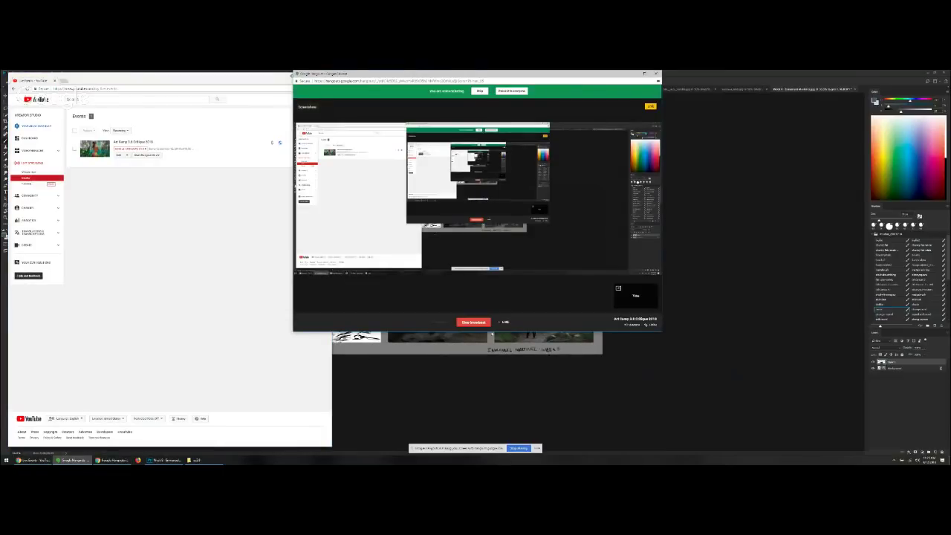